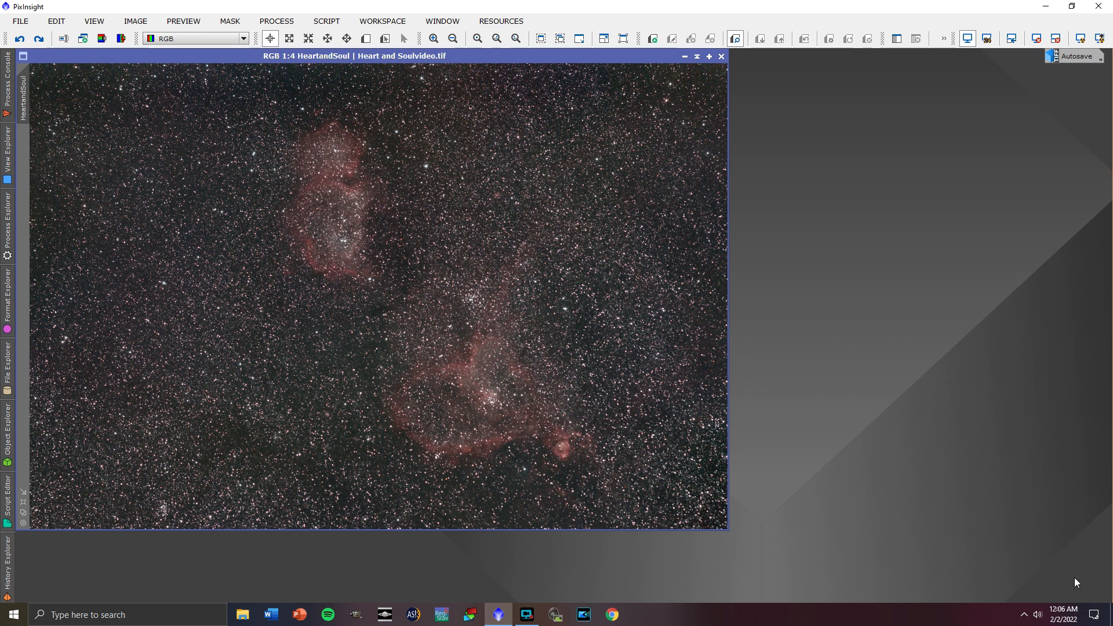
Step: Open the StarMask process from the mask generation processes
click(276, 21)
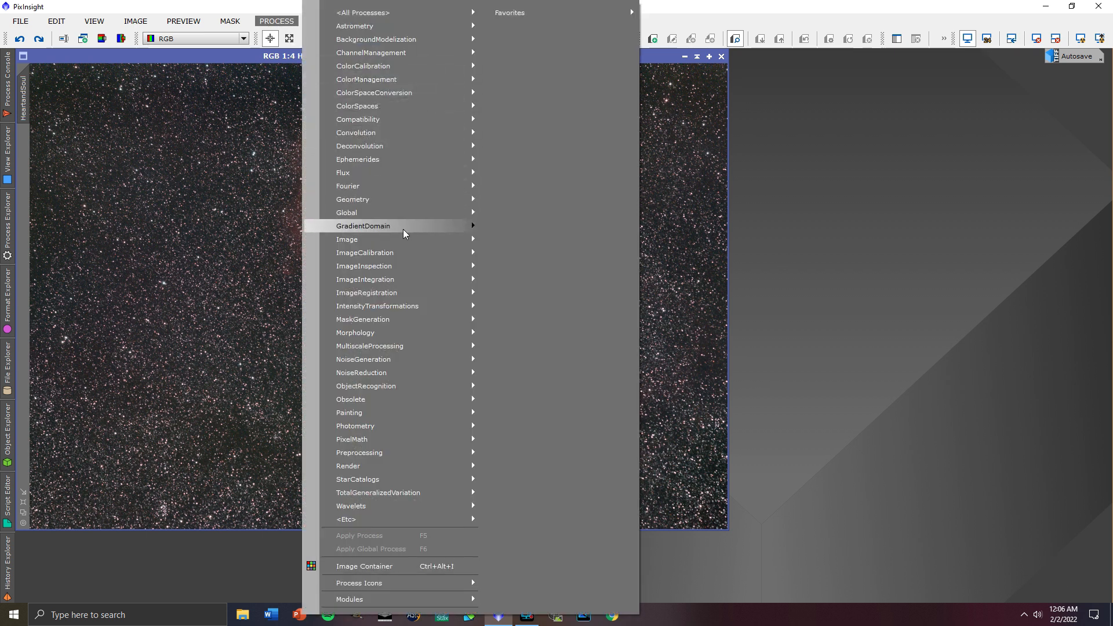
mouse_move(400, 318)
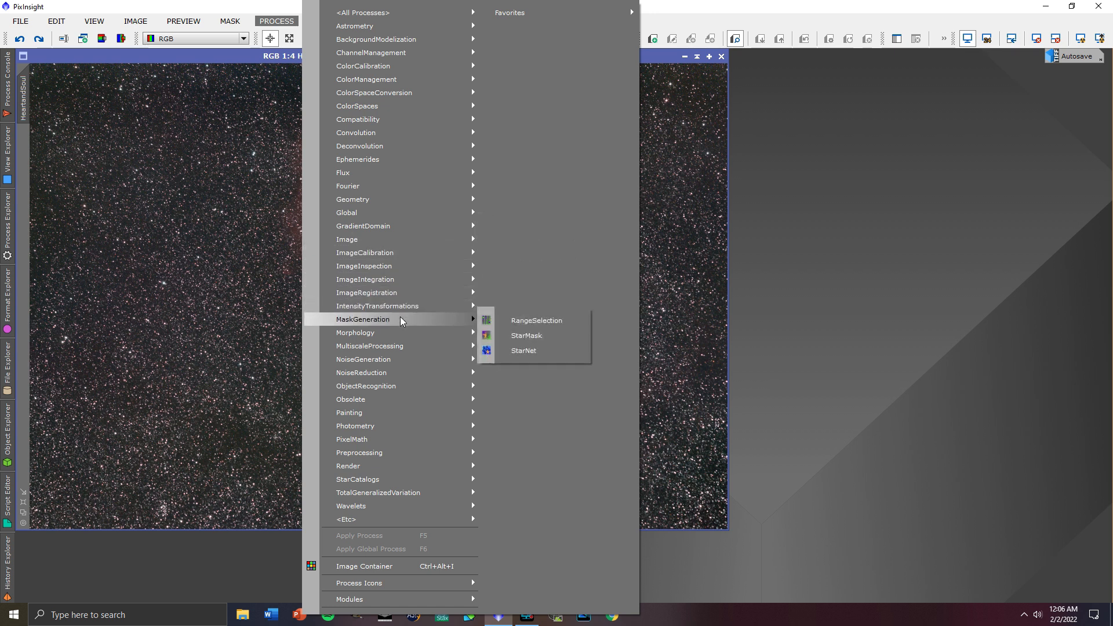
click(543, 336)
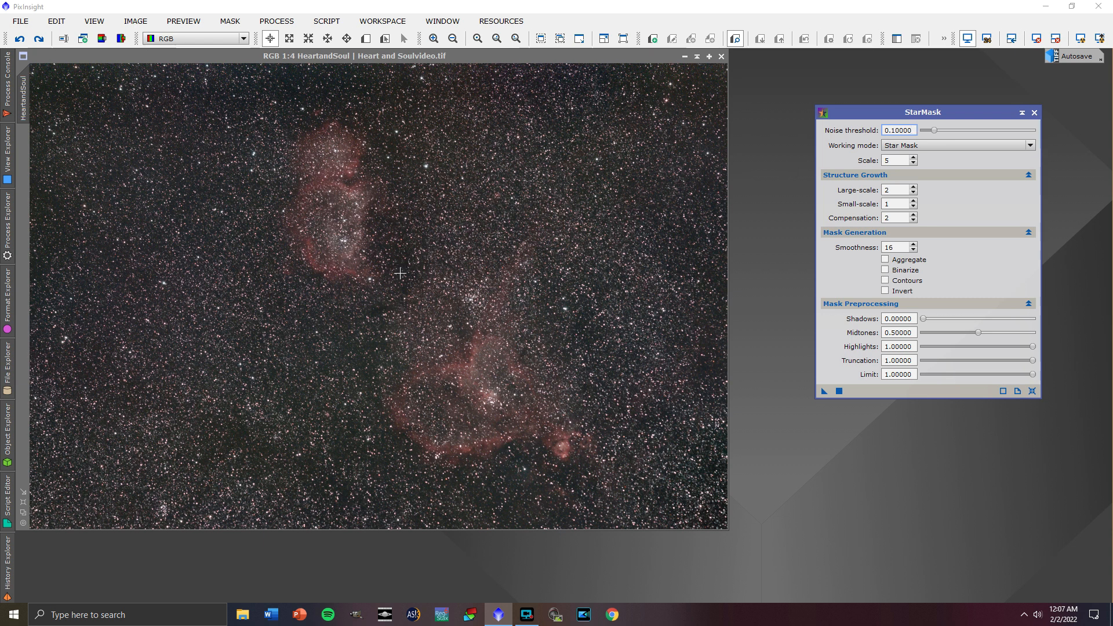
Step: Set the StarMask scale to 3 and generate a star mask of the HeartandSoul image
scroll(400, 274, up, 4)
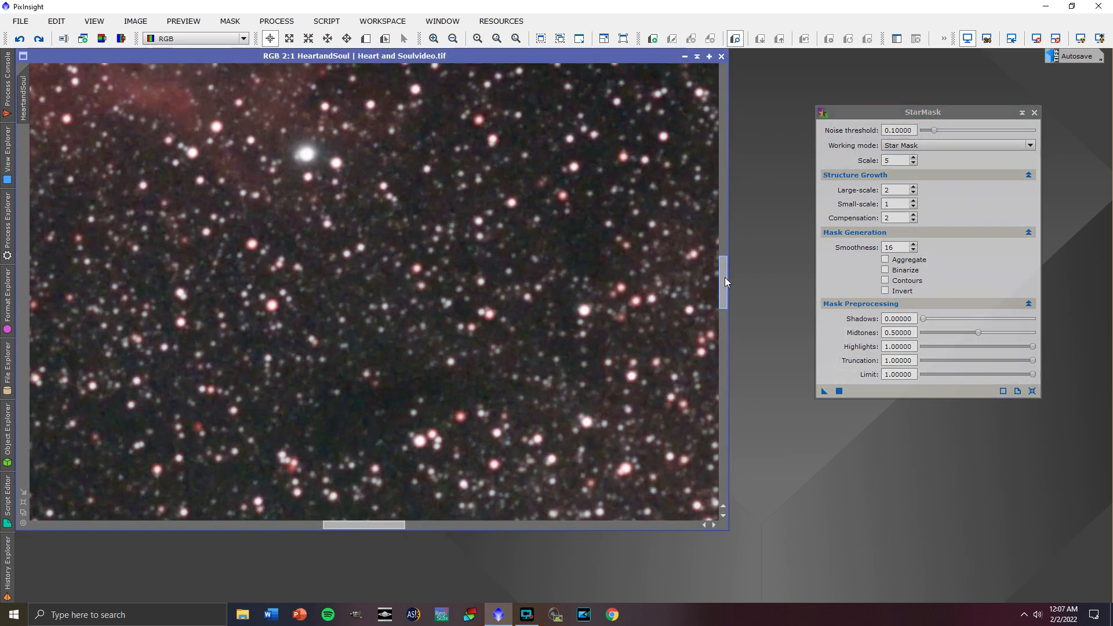
drag(724, 285, 723, 244)
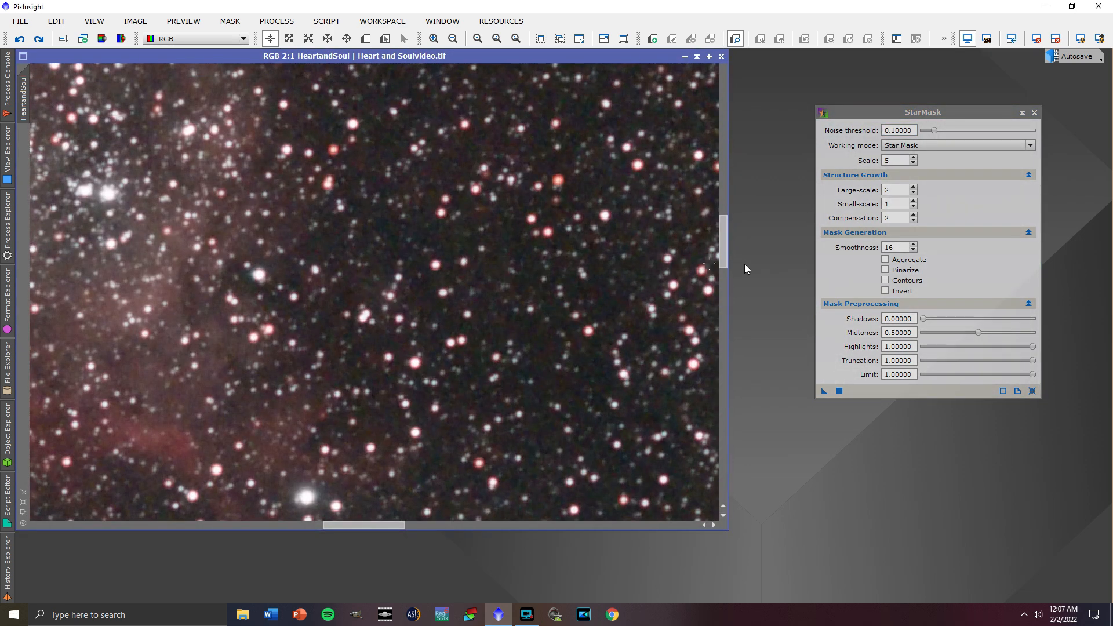
drag(724, 253, 721, 167)
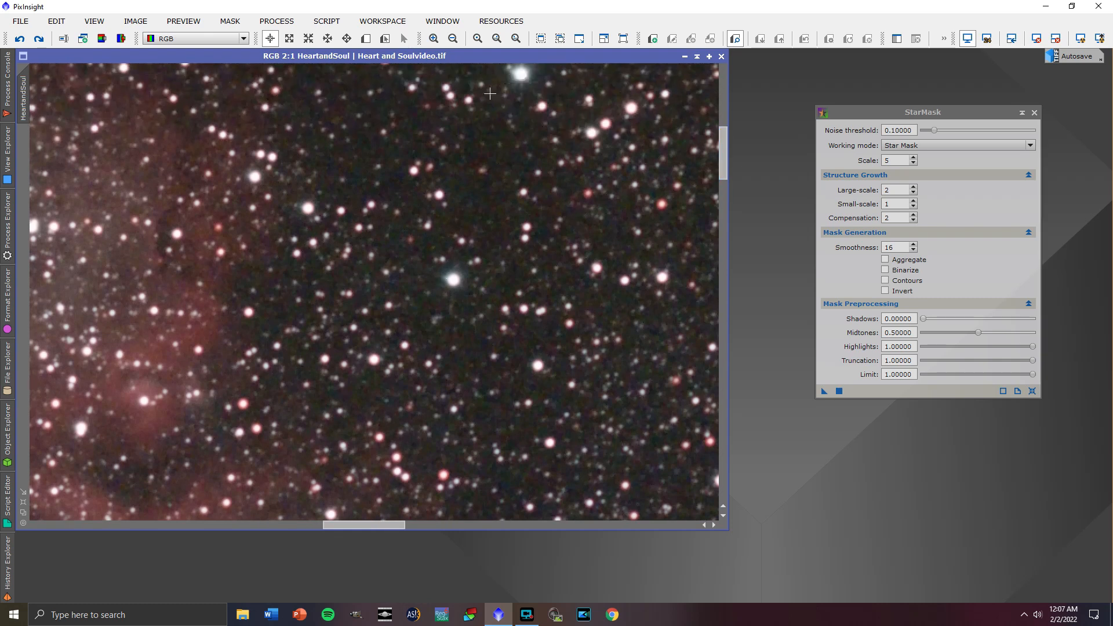
scroll(468, 290, down, 4)
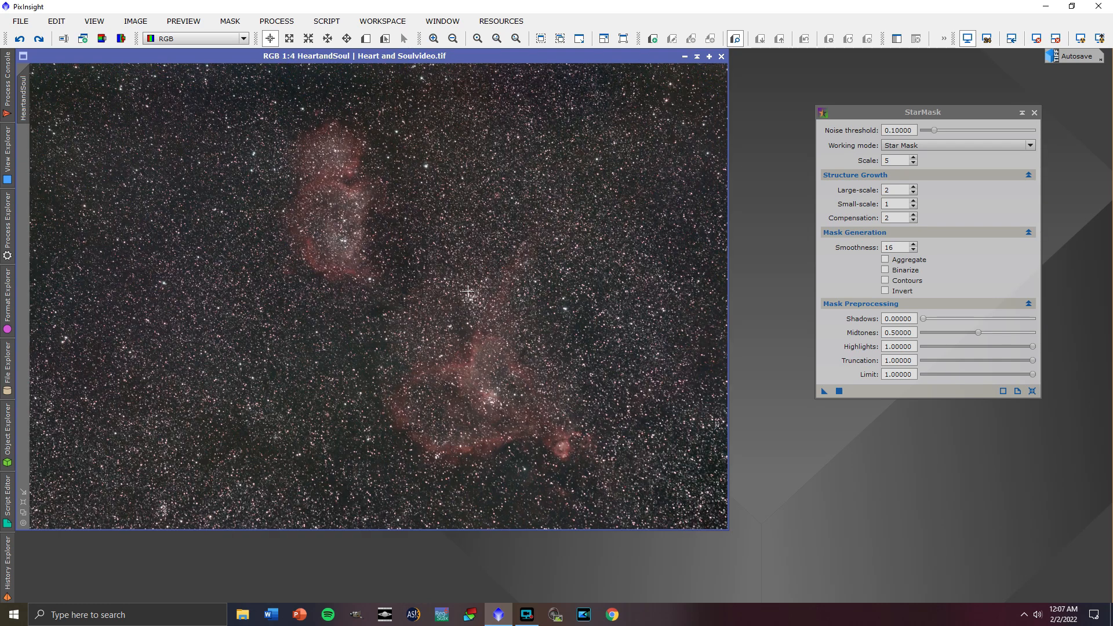
click(914, 163)
click(914, 163)
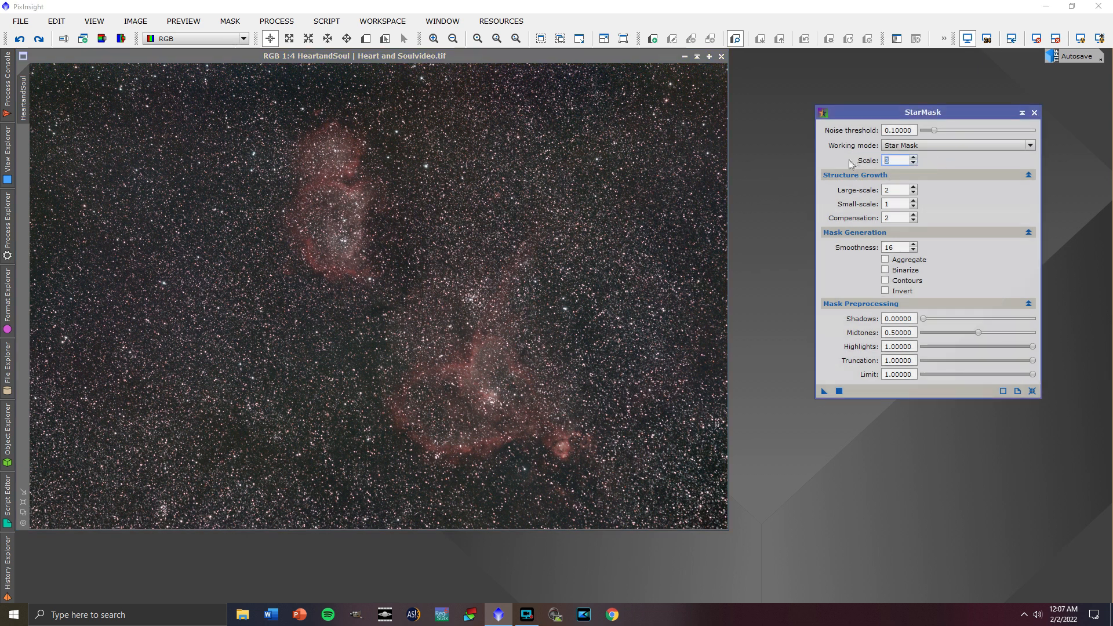
click(793, 157)
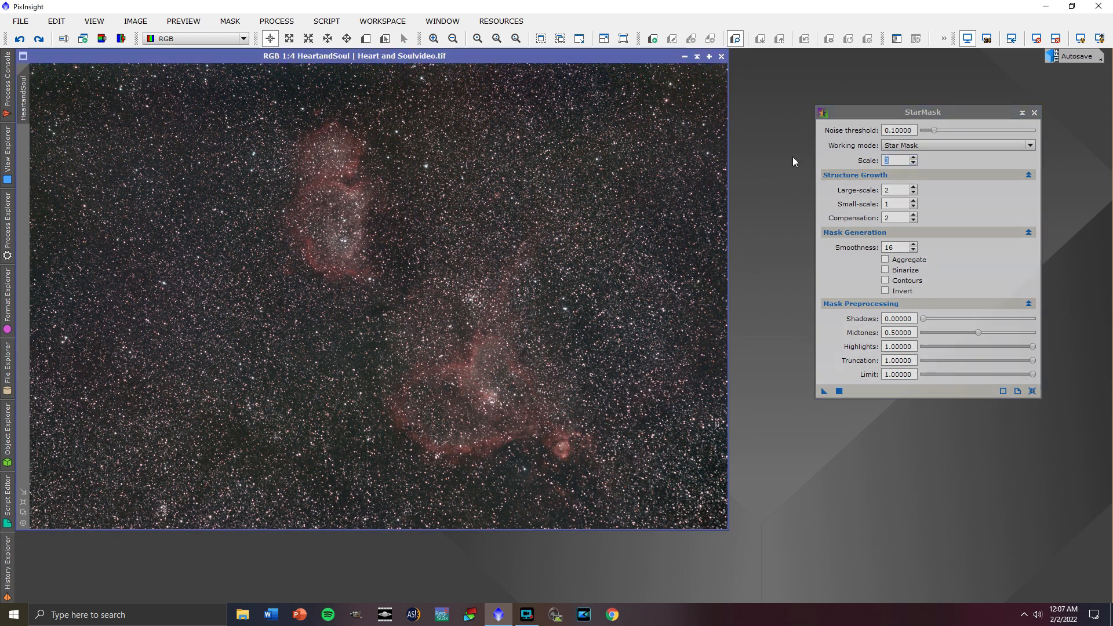
click(865, 112)
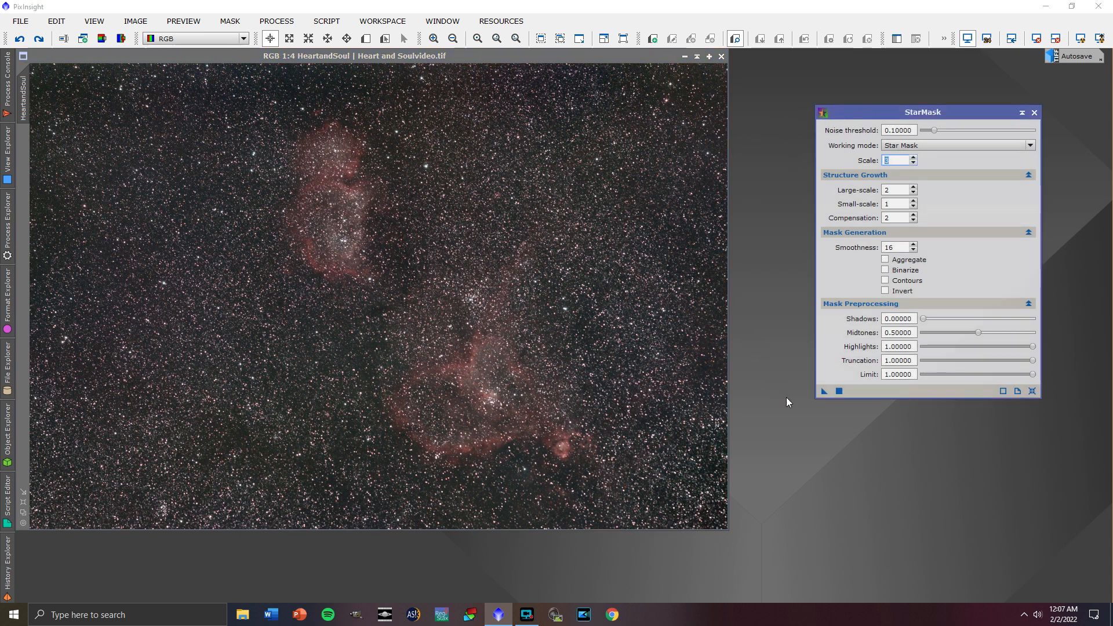
click(839, 392)
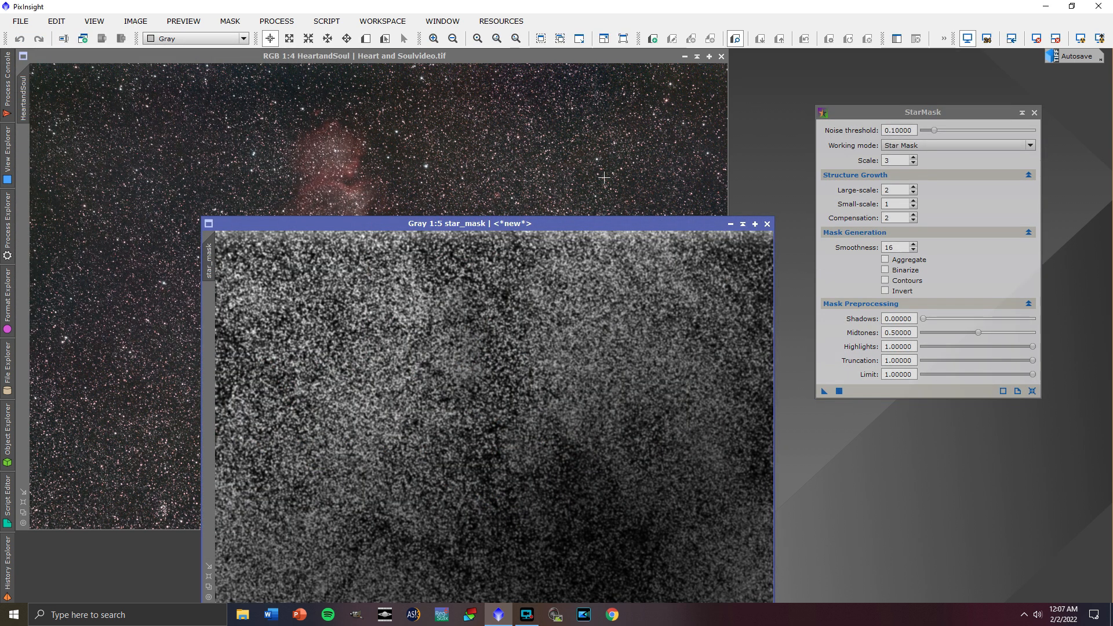
Step: Apply the new star mask to the HeartandSoul image and display it inverted
drag(566, 229, 699, 154)
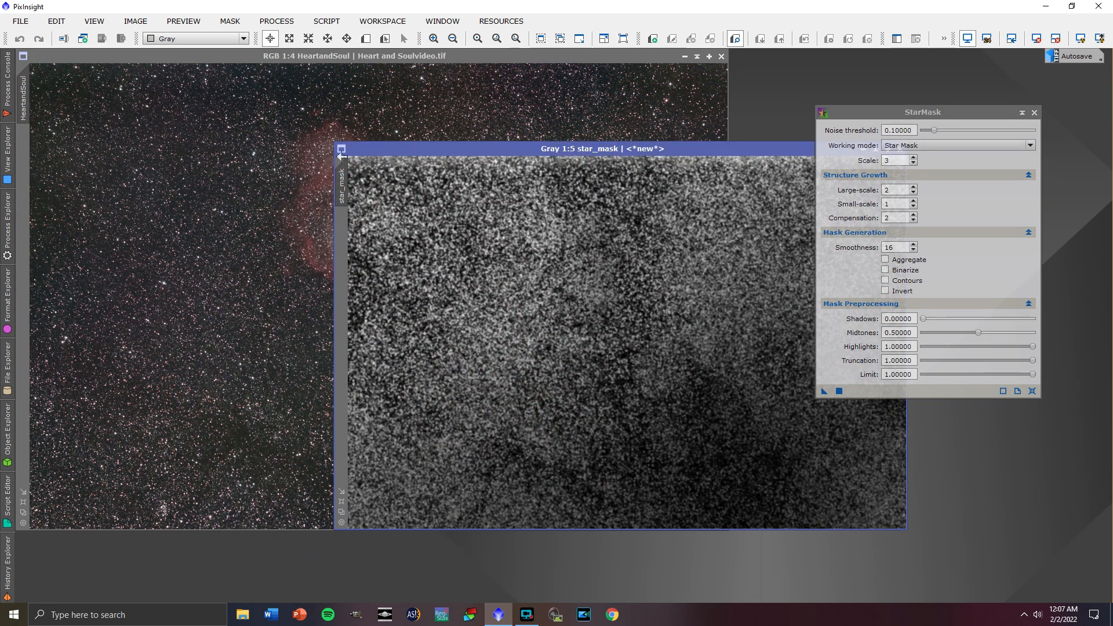
drag(348, 174, 27, 152)
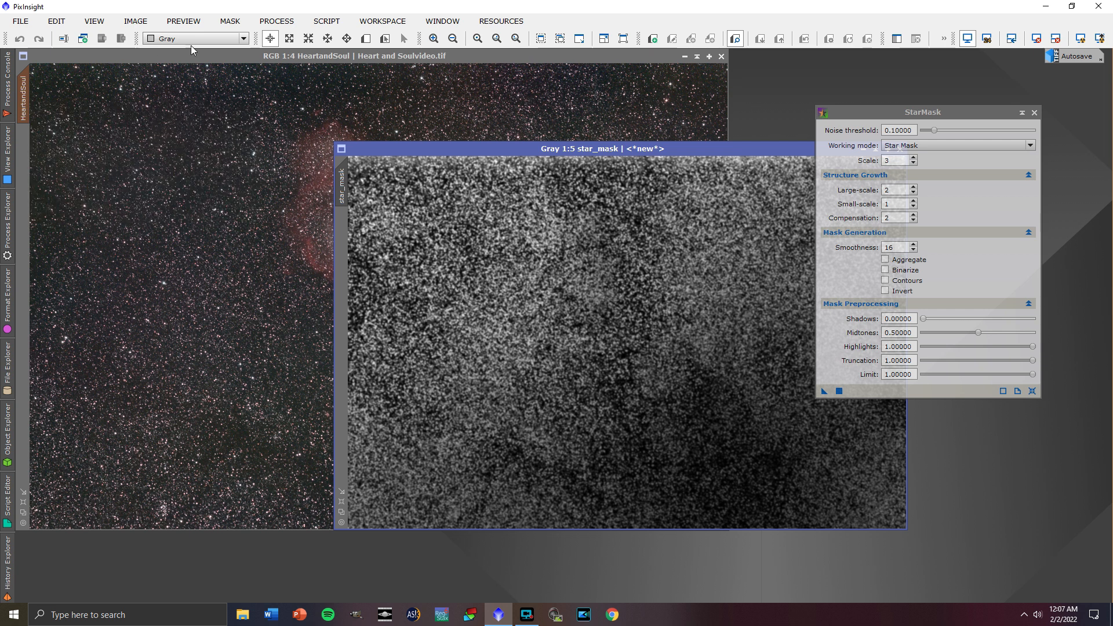
click(257, 61)
click(229, 20)
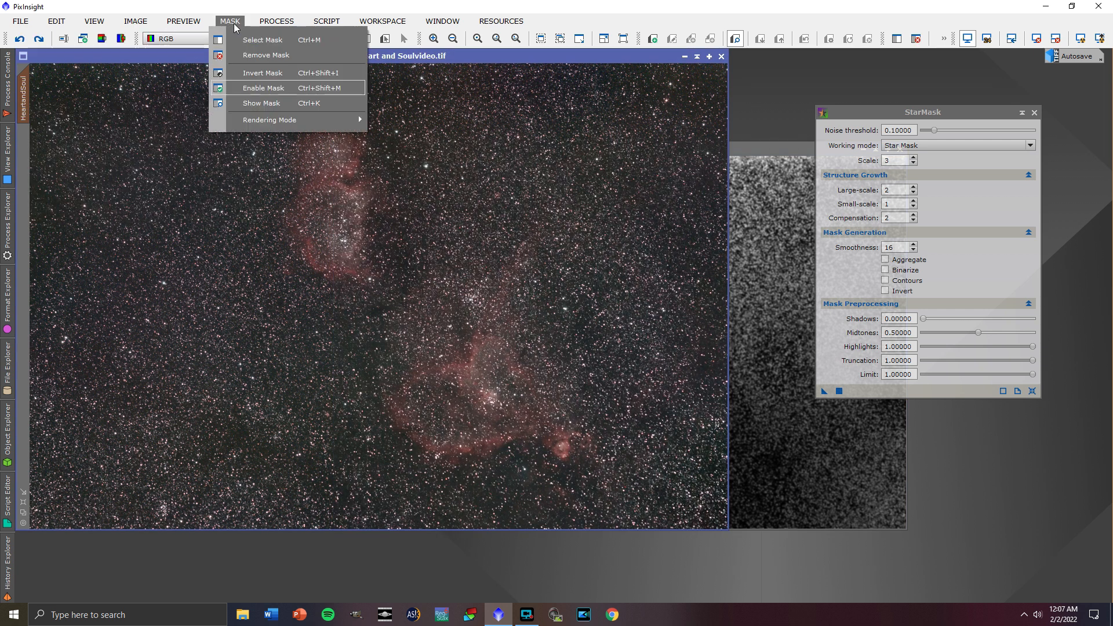
click(246, 103)
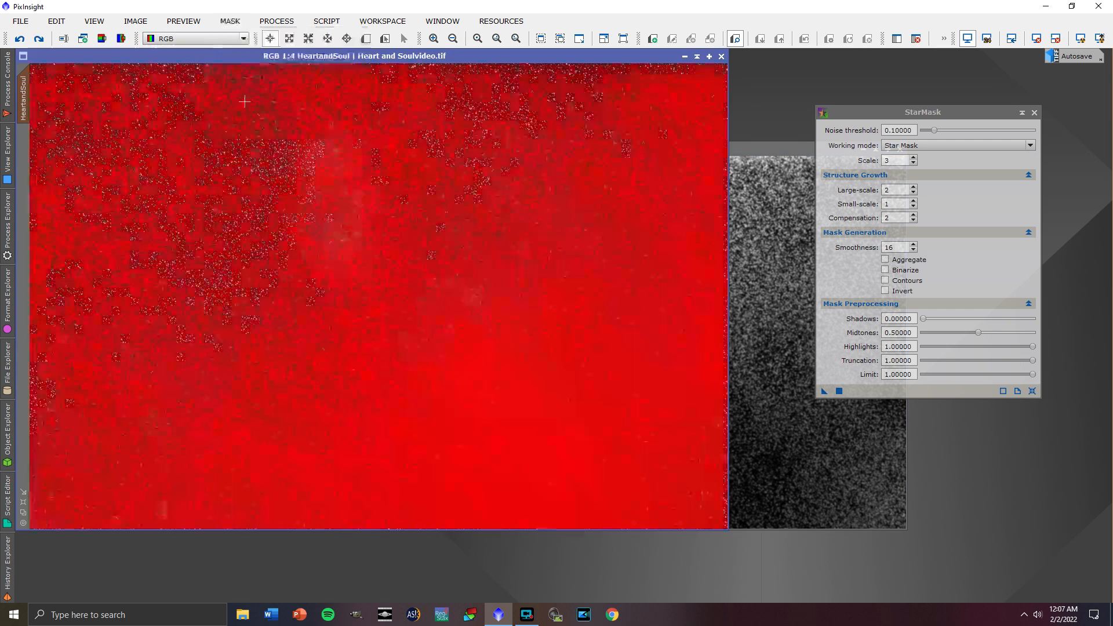
click(229, 21)
click(256, 72)
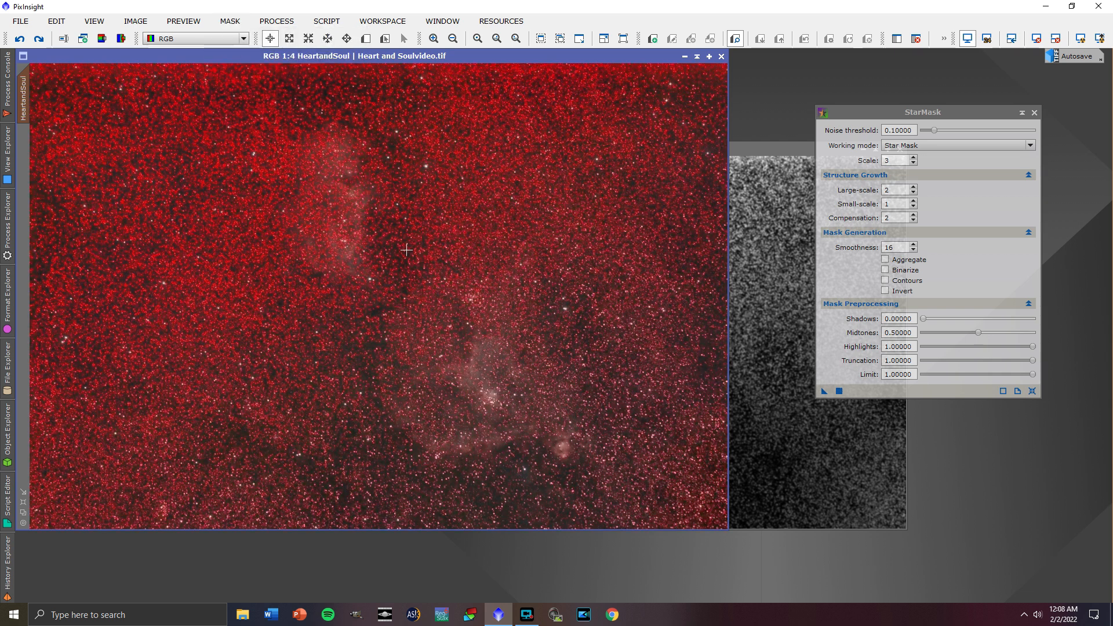
Step: Examine up close how well the scale 3 mask covers the small and large stars
scroll(403, 251, up, 2)
scroll(402, 251, up, 2)
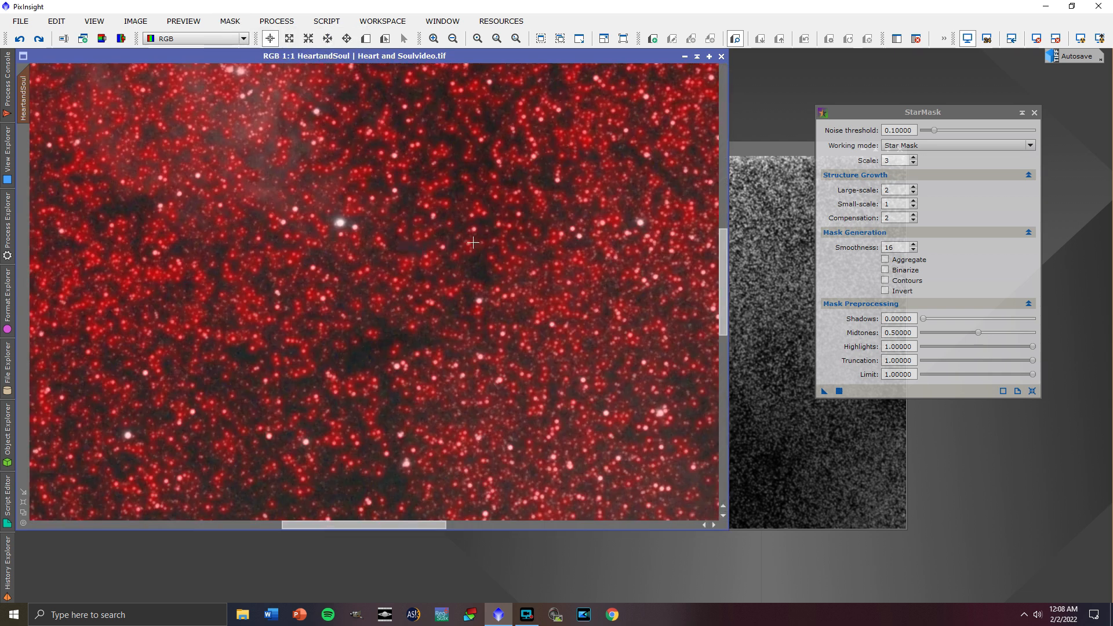
scroll(473, 242, up, 1)
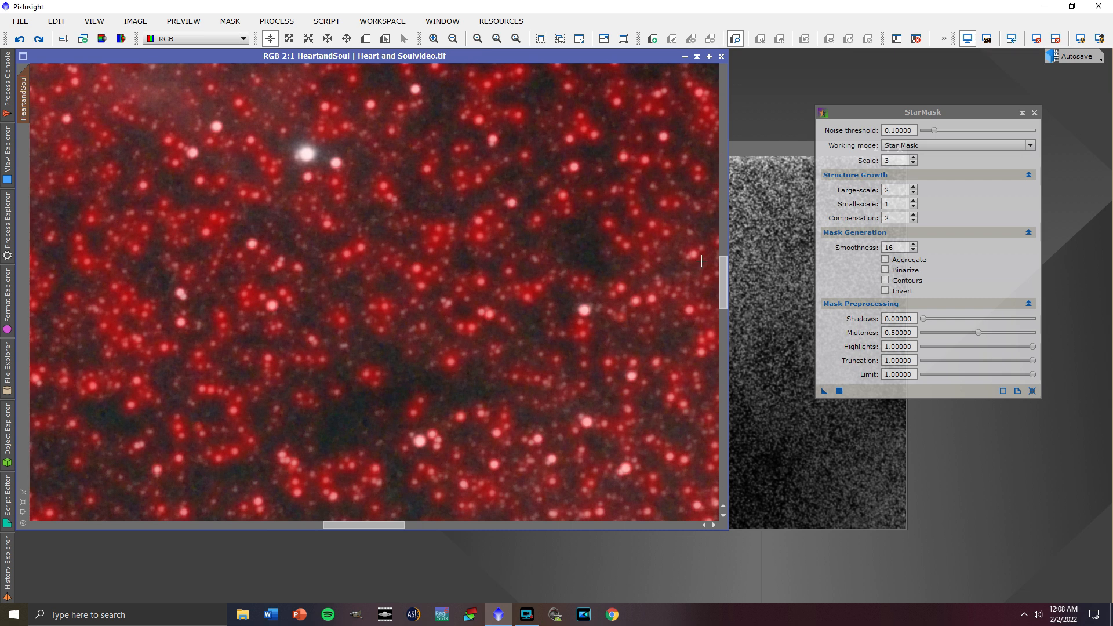
drag(726, 266, 727, 253)
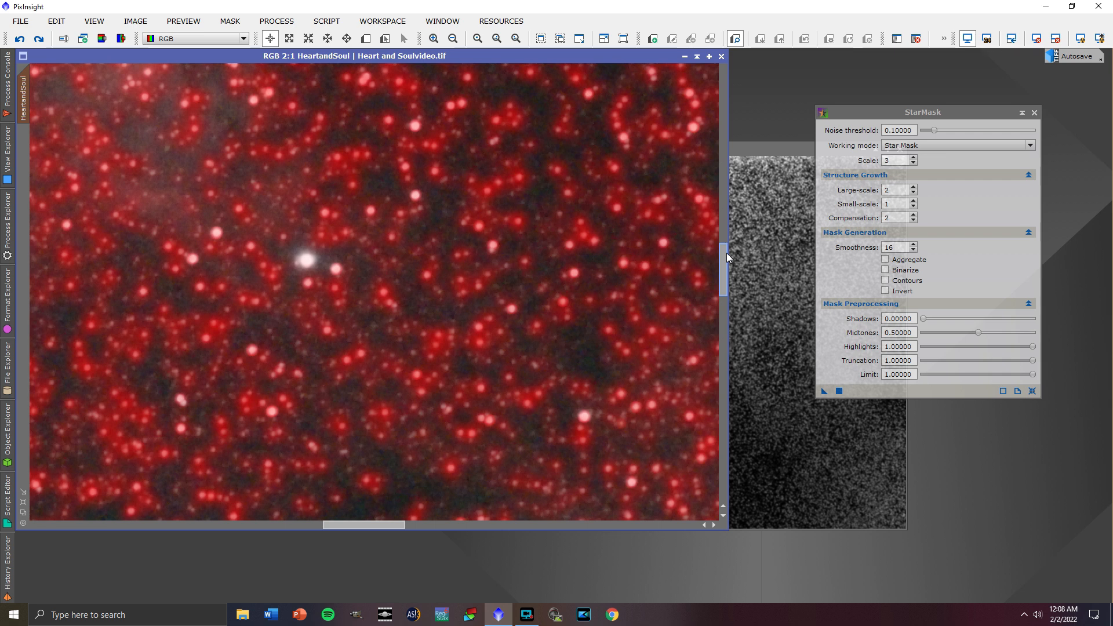
drag(725, 253, 725, 248)
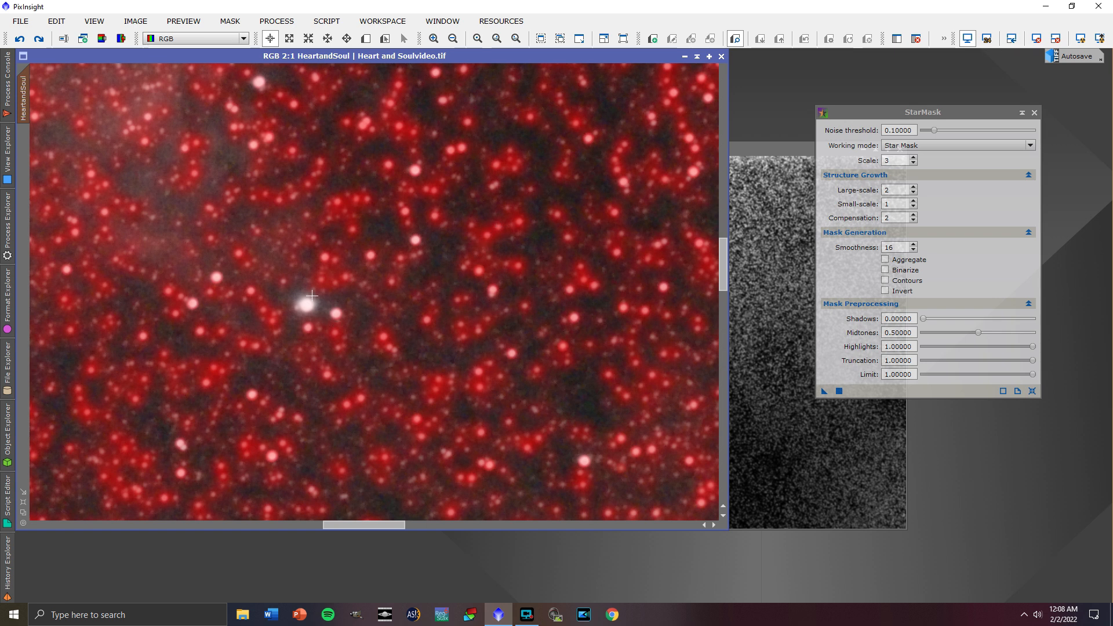
scroll(333, 310, down, 3)
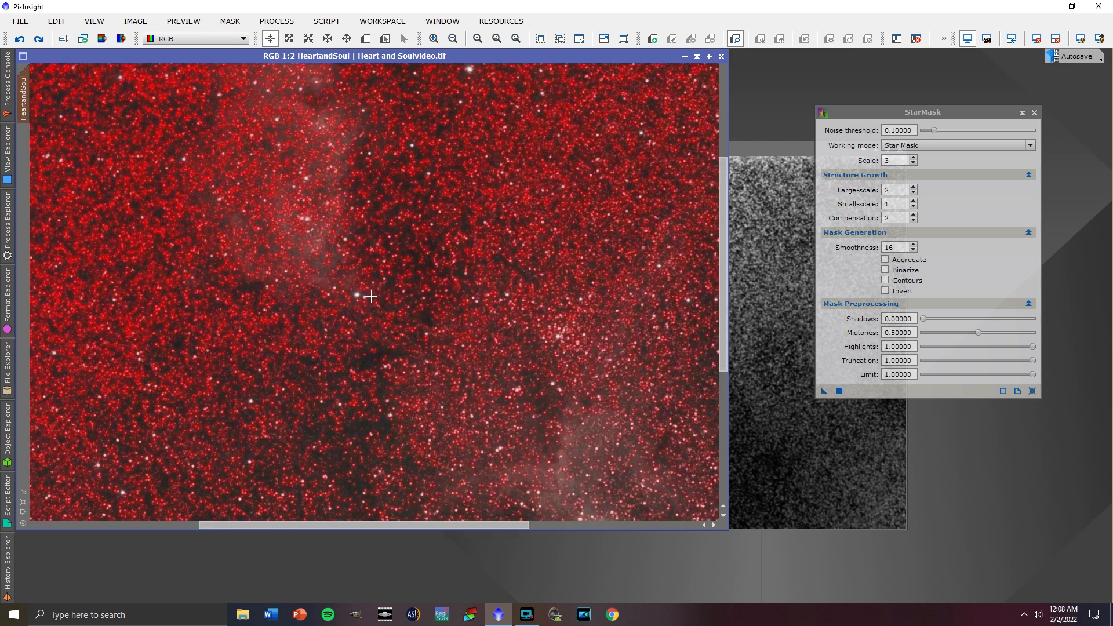
scroll(469, 278, down, 1)
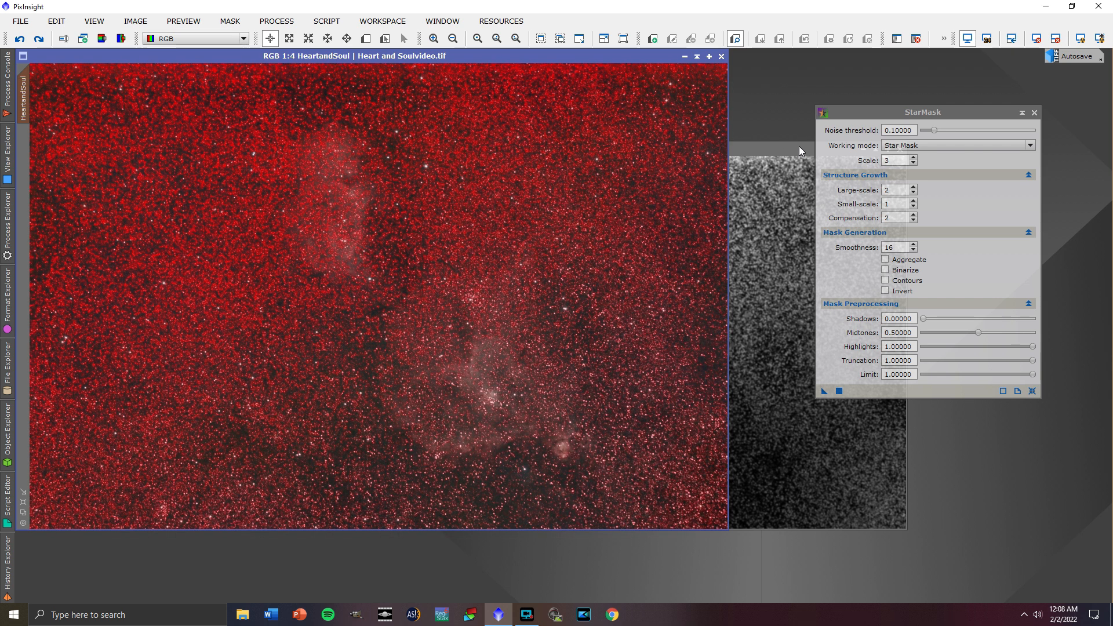
Step: Disable and hide the mask on the HeartandSoul image and turn off its inversion
click(851, 115)
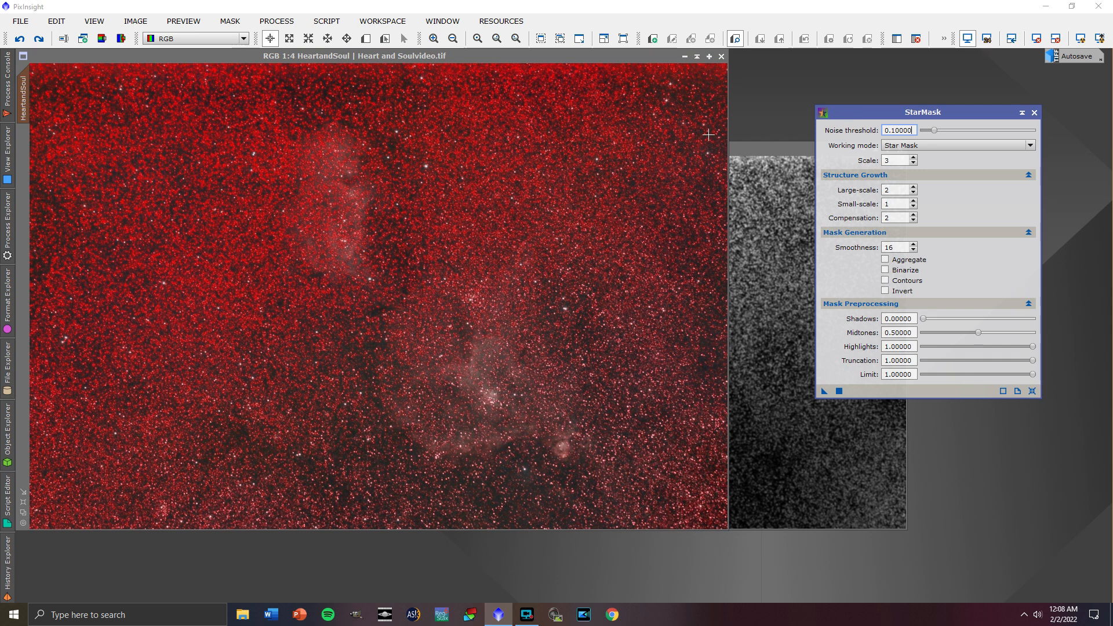
click(229, 22)
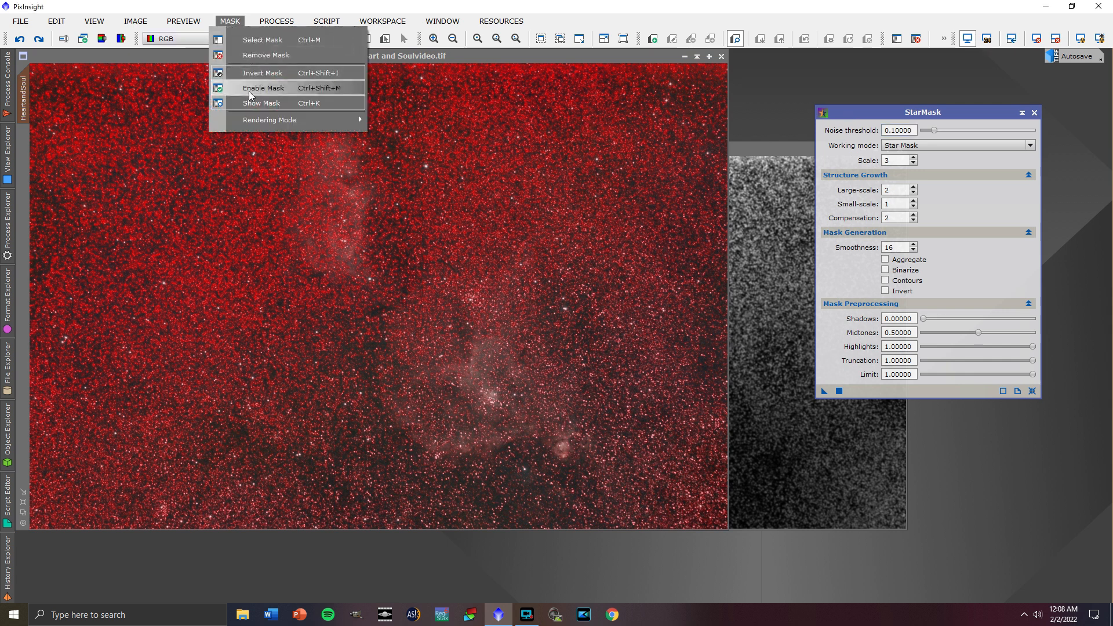
click(249, 94)
click(230, 21)
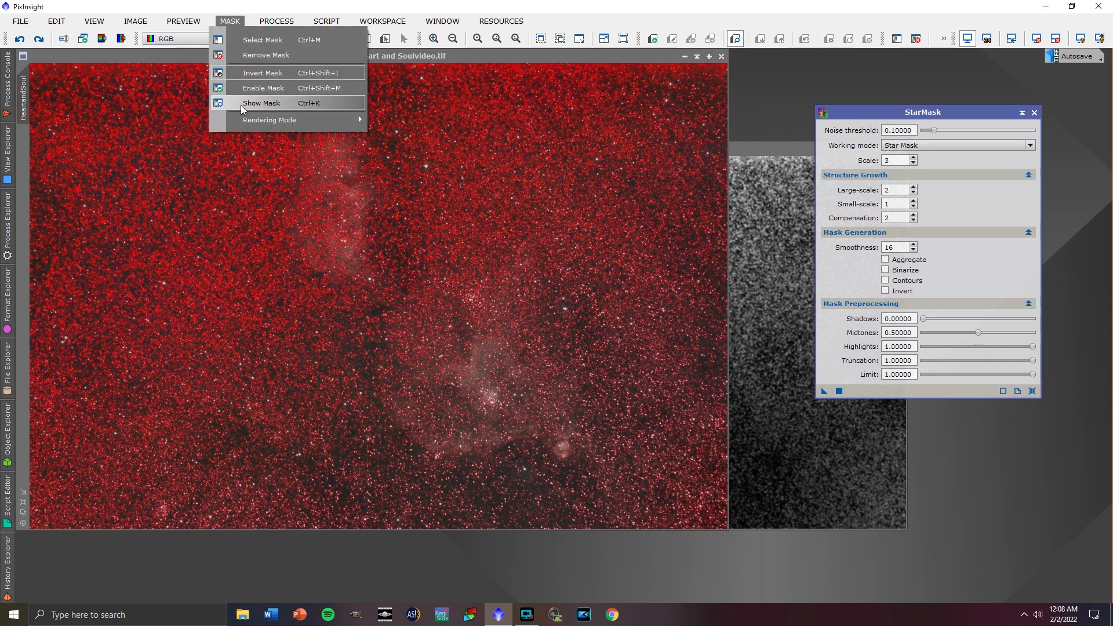
click(242, 105)
click(230, 21)
click(256, 73)
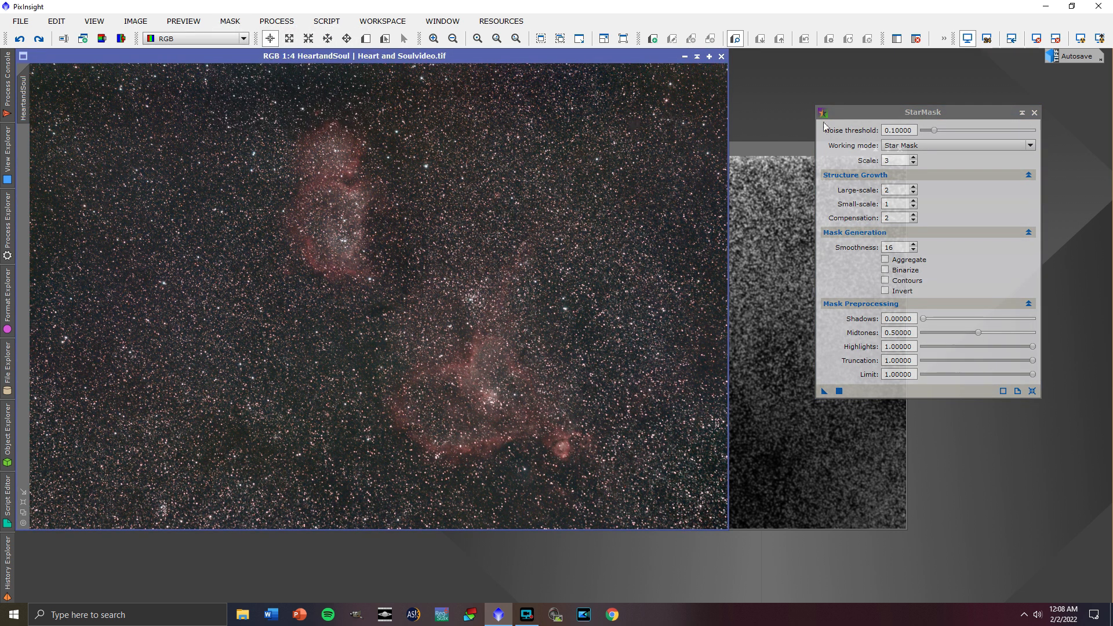
Step: Set the StarMask scale to 5 and generate a second star mask
click(895, 114)
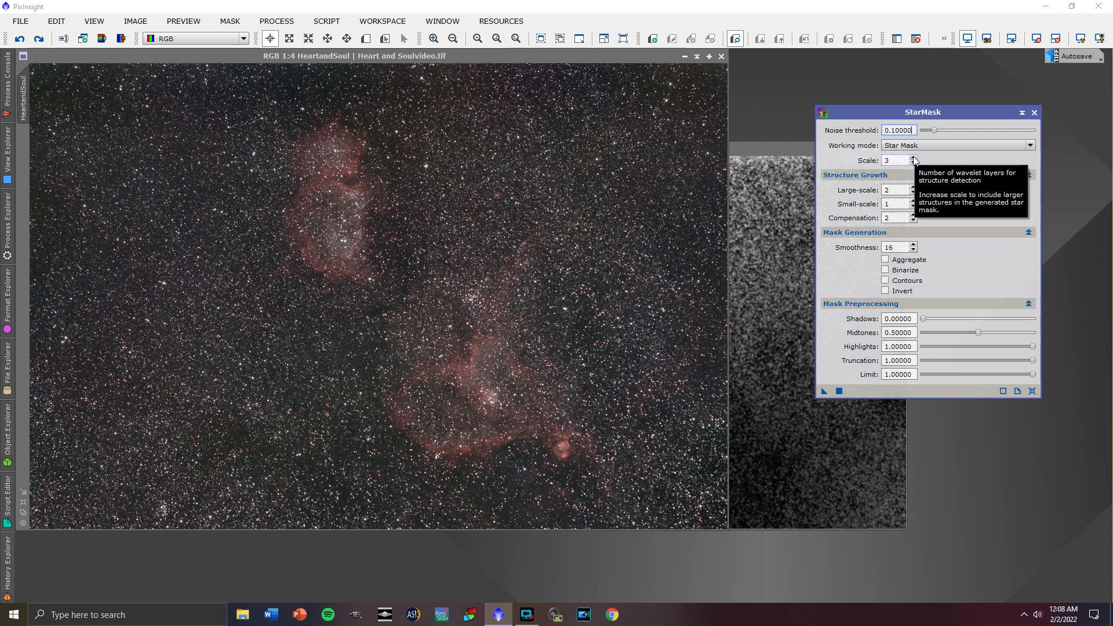
click(913, 158)
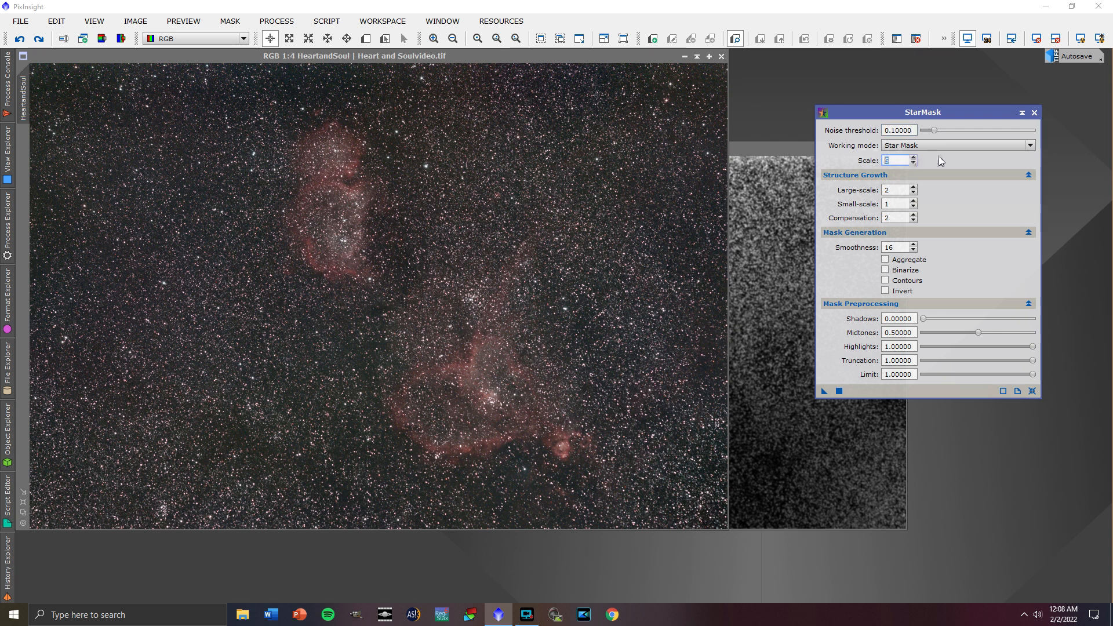
click(839, 391)
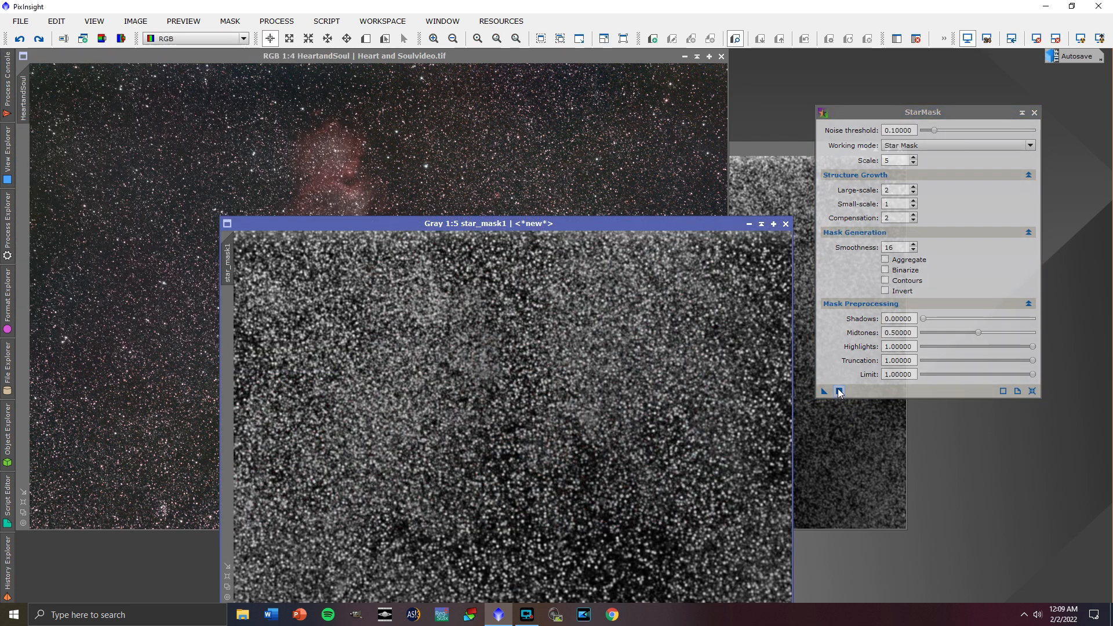
Step: Apply the second star mask to the HeartandSoul image and display it inverted
drag(227, 264, 23, 171)
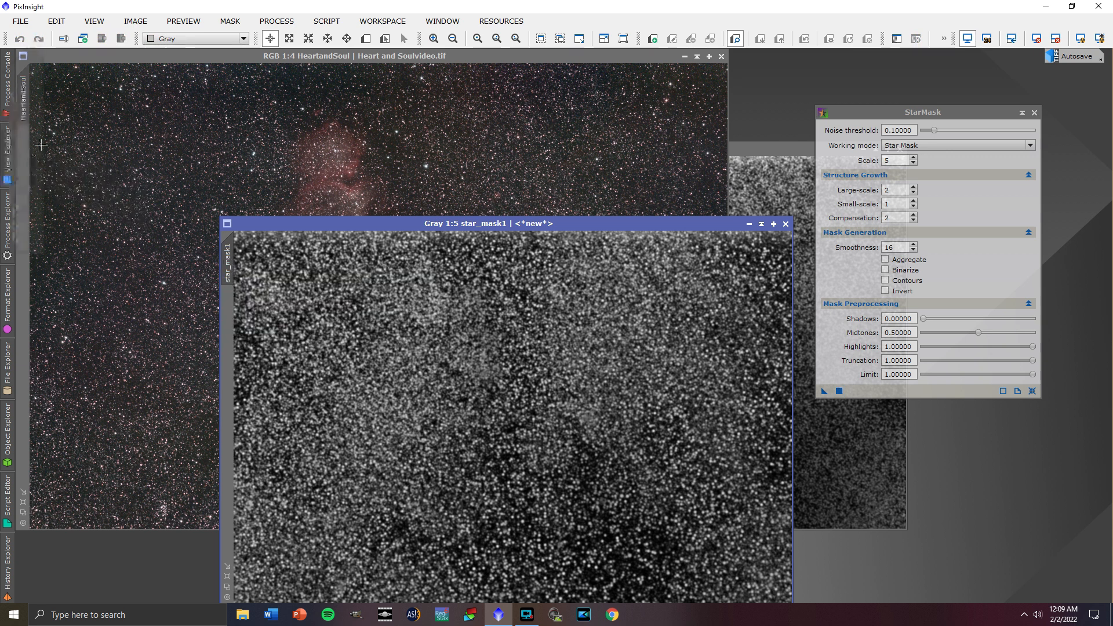
click(219, 66)
click(230, 21)
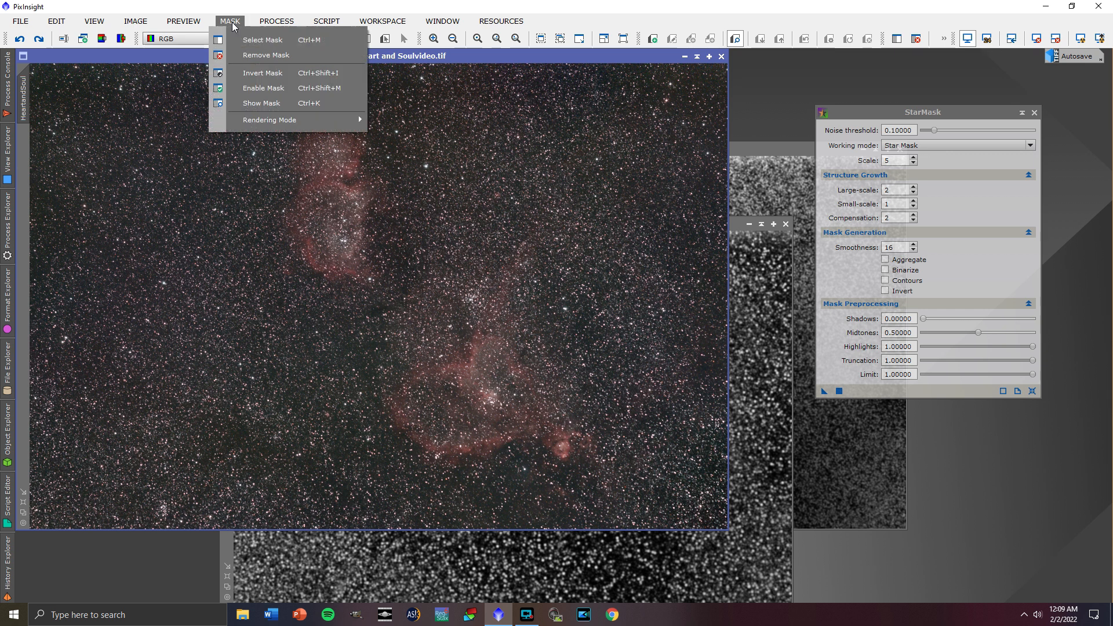
click(246, 103)
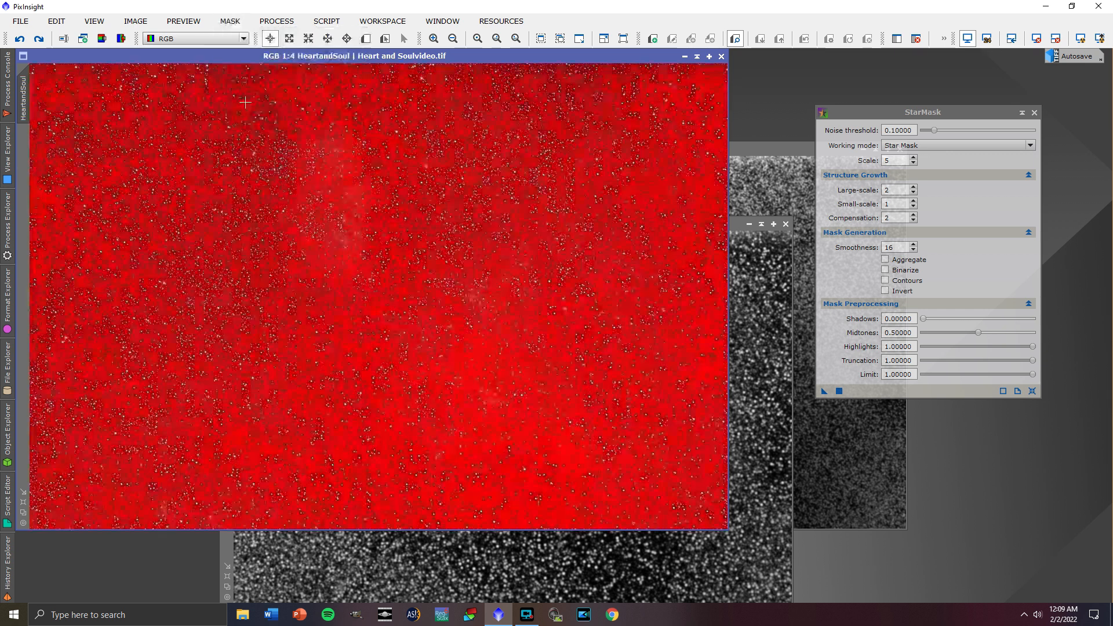
click(232, 22)
click(255, 73)
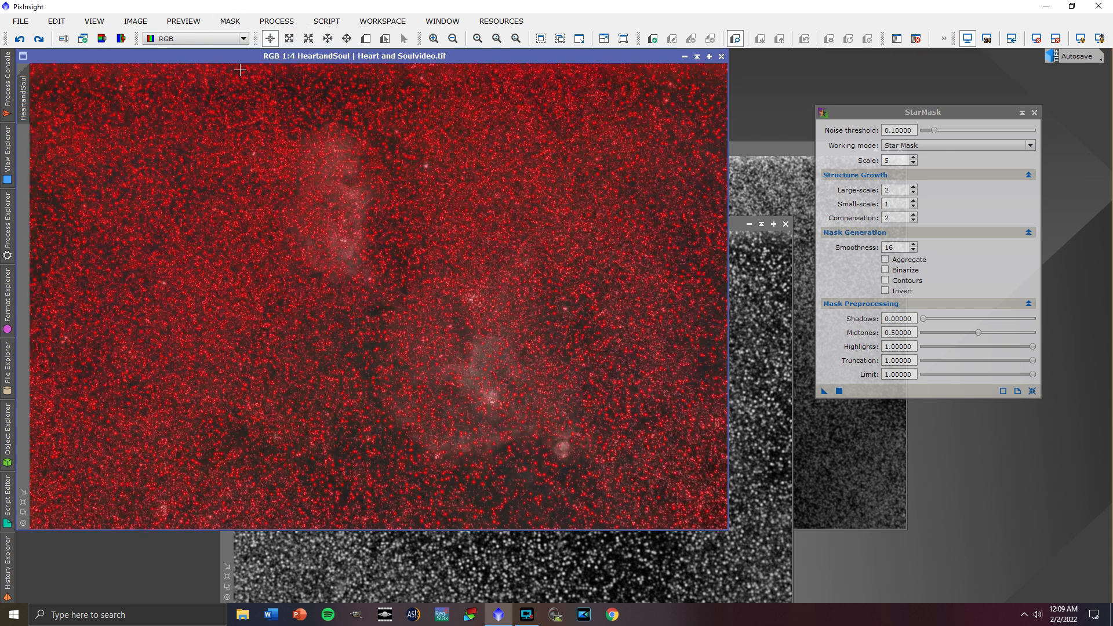
Step: Examine up close how the scale 5 mask covers the larger stars, especially the brightest one
scroll(425, 247, up, 2)
scroll(425, 247, up, 2)
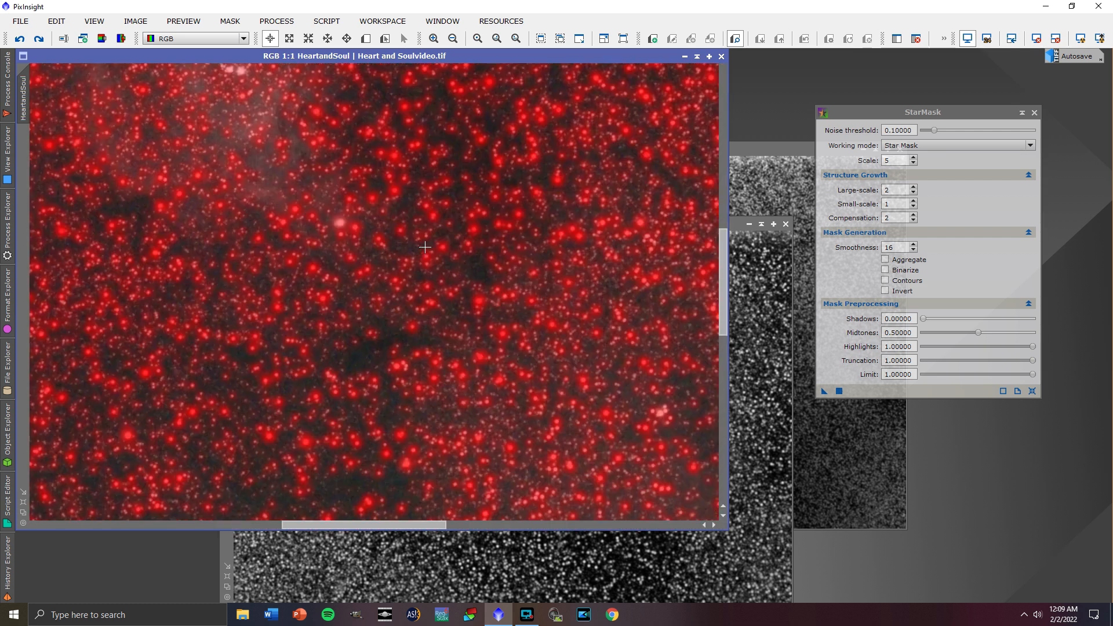
drag(724, 265, 724, 243)
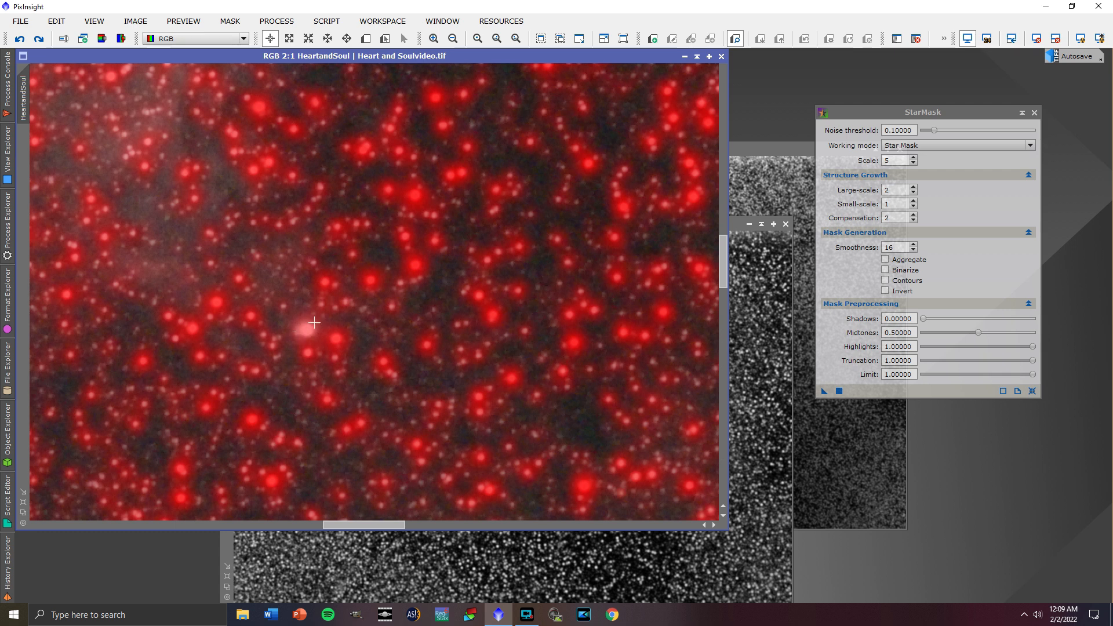
Step: Examine how the scale 5 mask covers the star cluster in the larger nebula's bright core and across the whole image
drag(724, 269, 724, 183)
scroll(594, 253, down, 4)
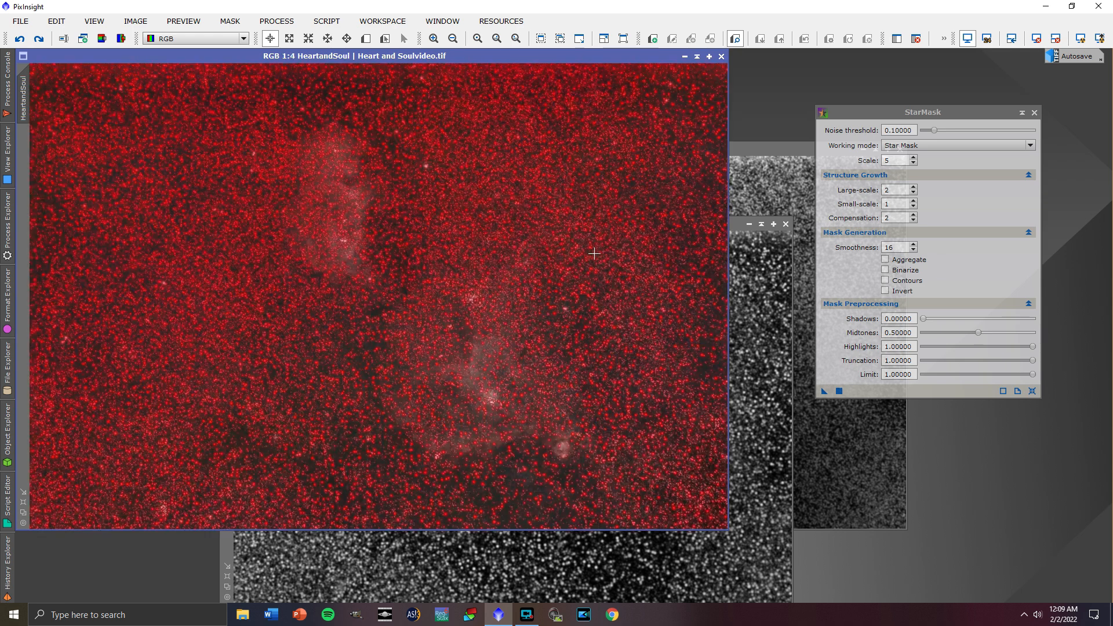
scroll(632, 364, up, 3)
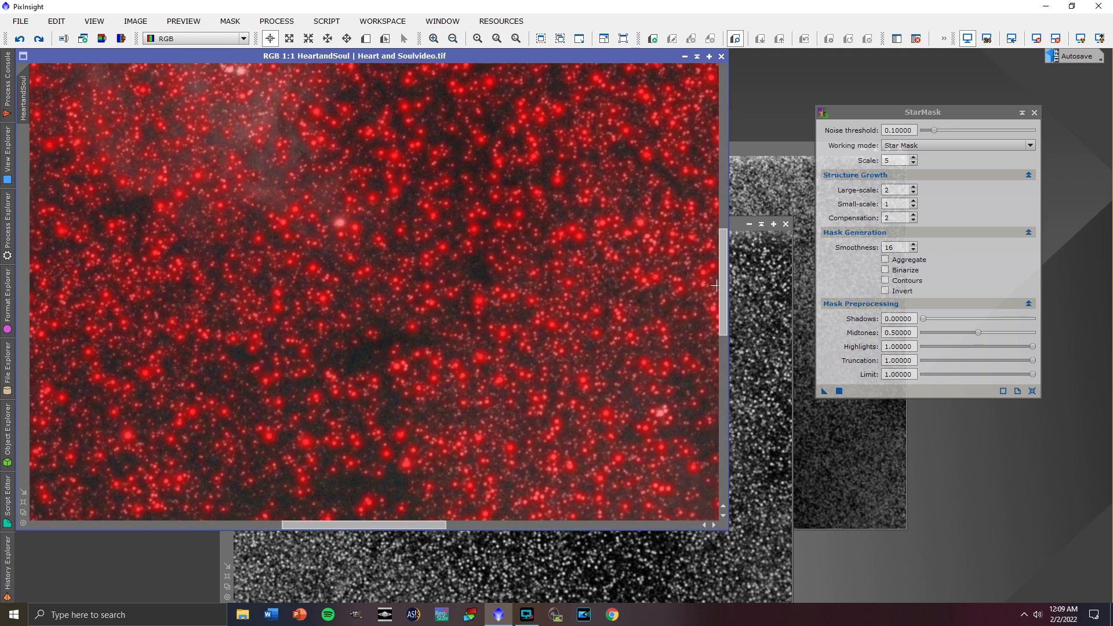
drag(722, 284, 720, 374)
drag(420, 523, 517, 521)
scroll(586, 374, up, 1)
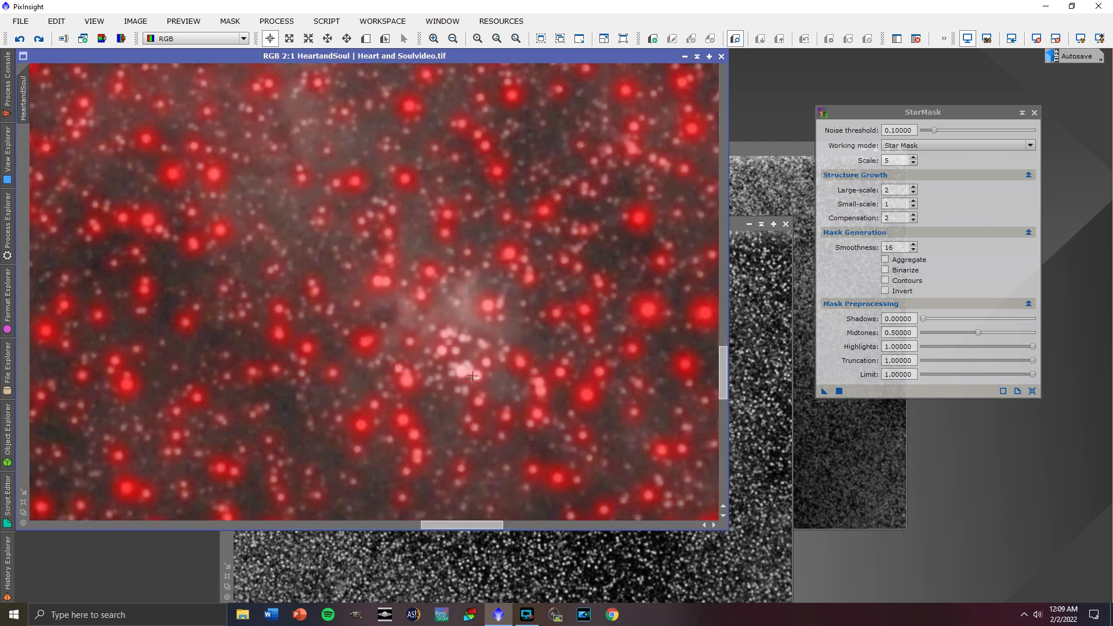
scroll(466, 376, down, 3)
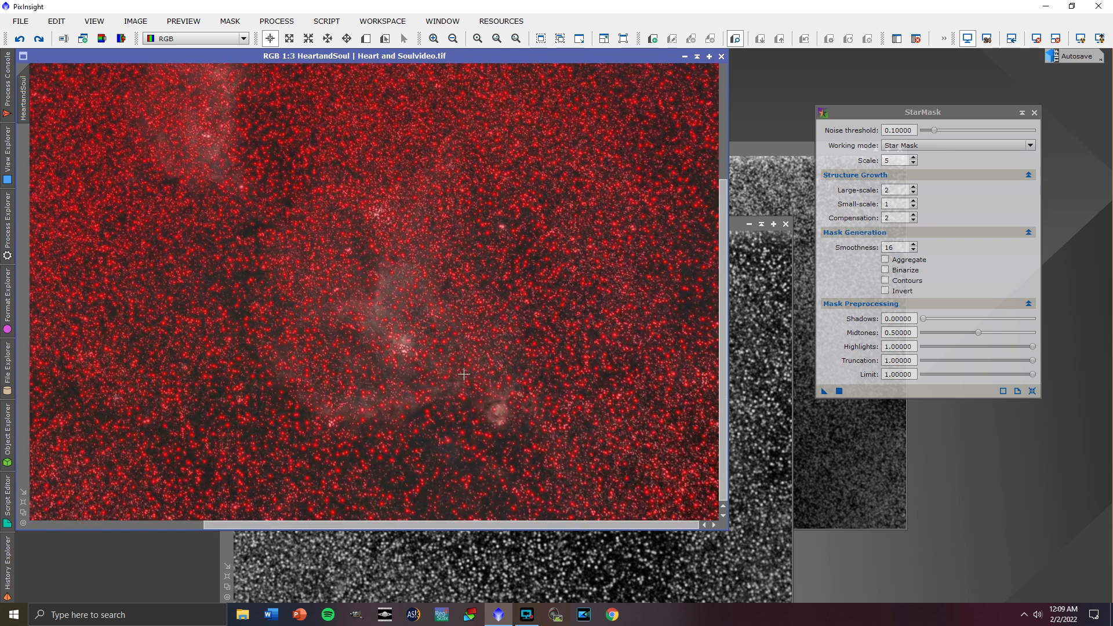
scroll(464, 374, down, 1)
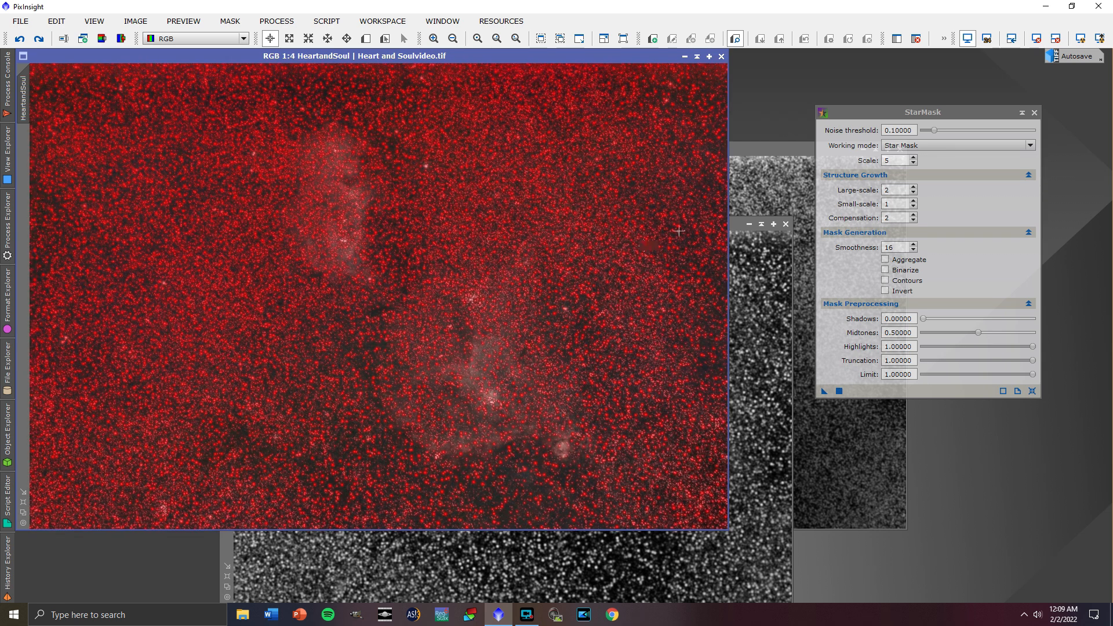
Step: Hide the HeartandSoul image's mask, turn off its inversion, and generate a new star mask with the StarMask scale set to 6
click(862, 111)
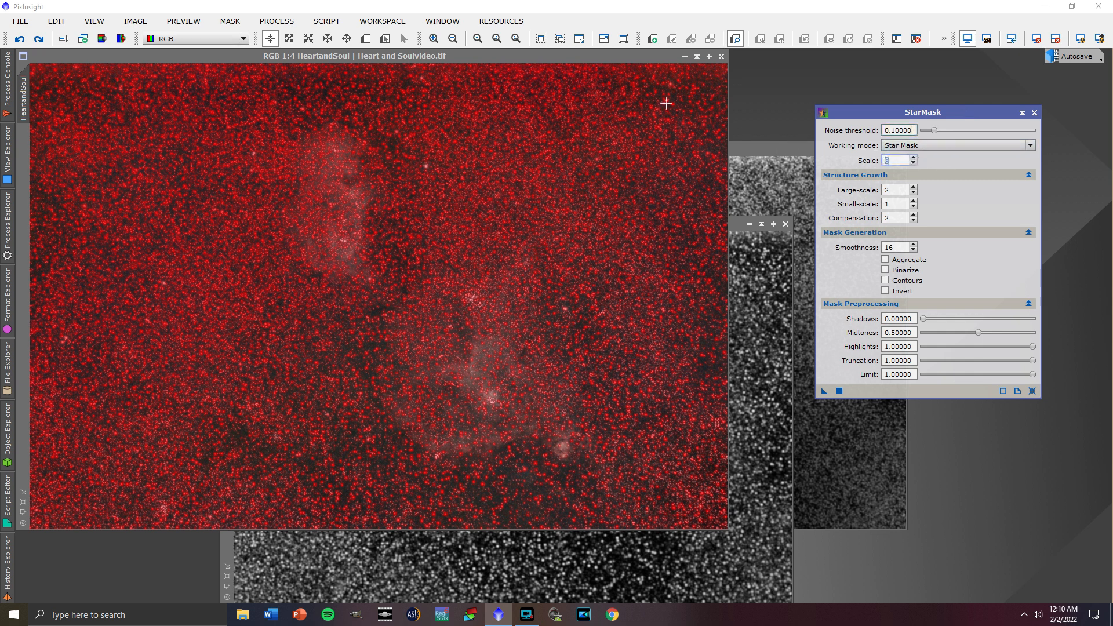
click(242, 22)
click(248, 102)
click(239, 23)
click(251, 72)
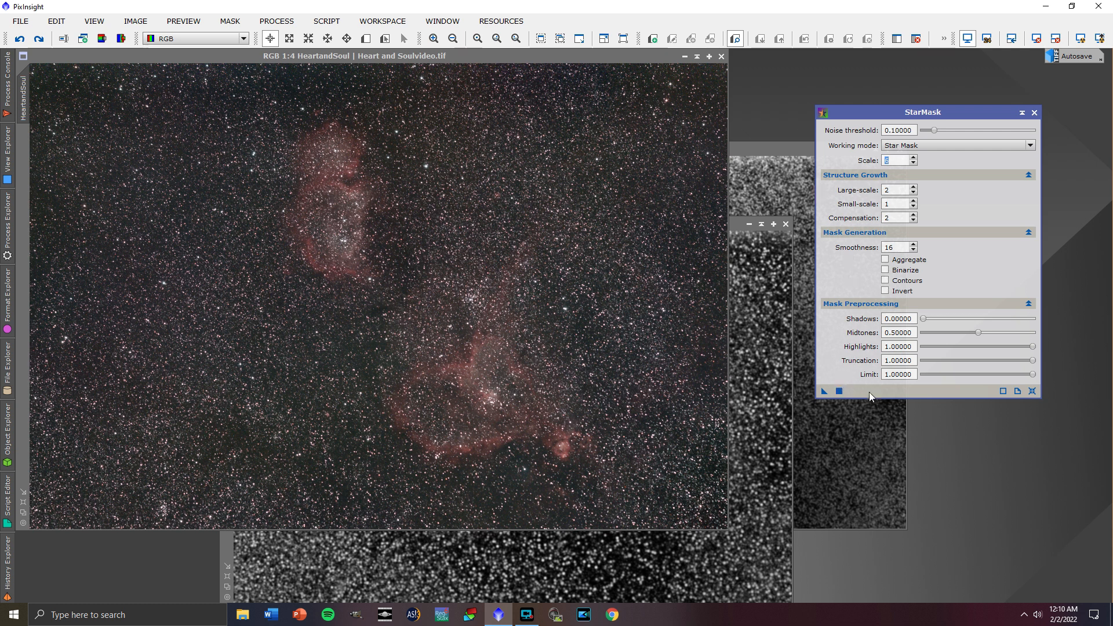
click(839, 390)
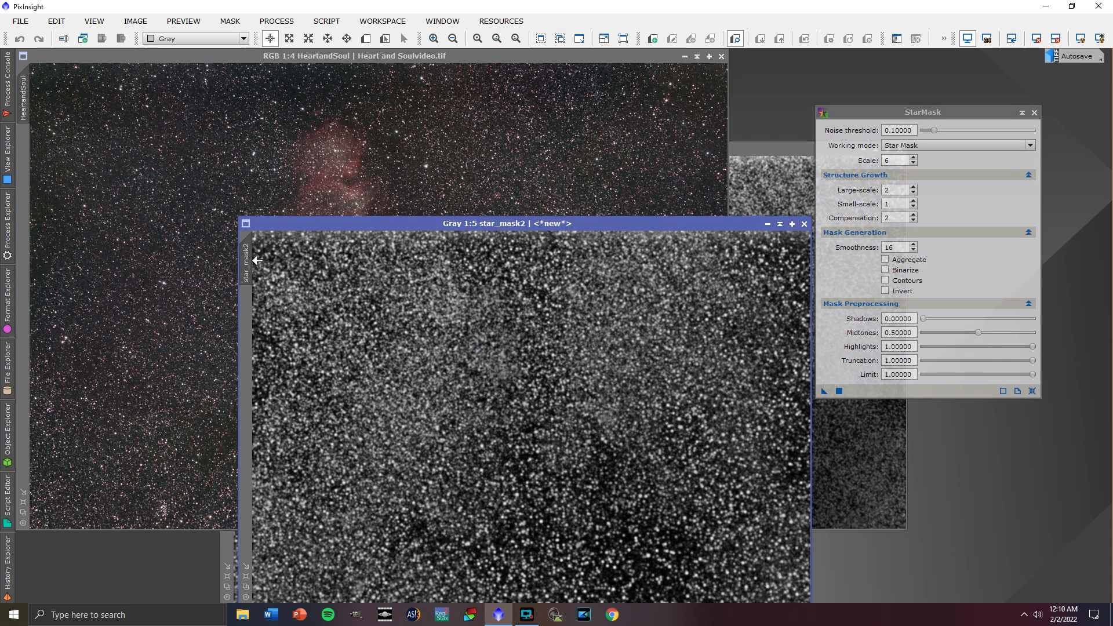
Step: Apply the scale 6 star mask to the HeartandSoul image and display it inverted
drag(258, 261, 28, 165)
click(229, 21)
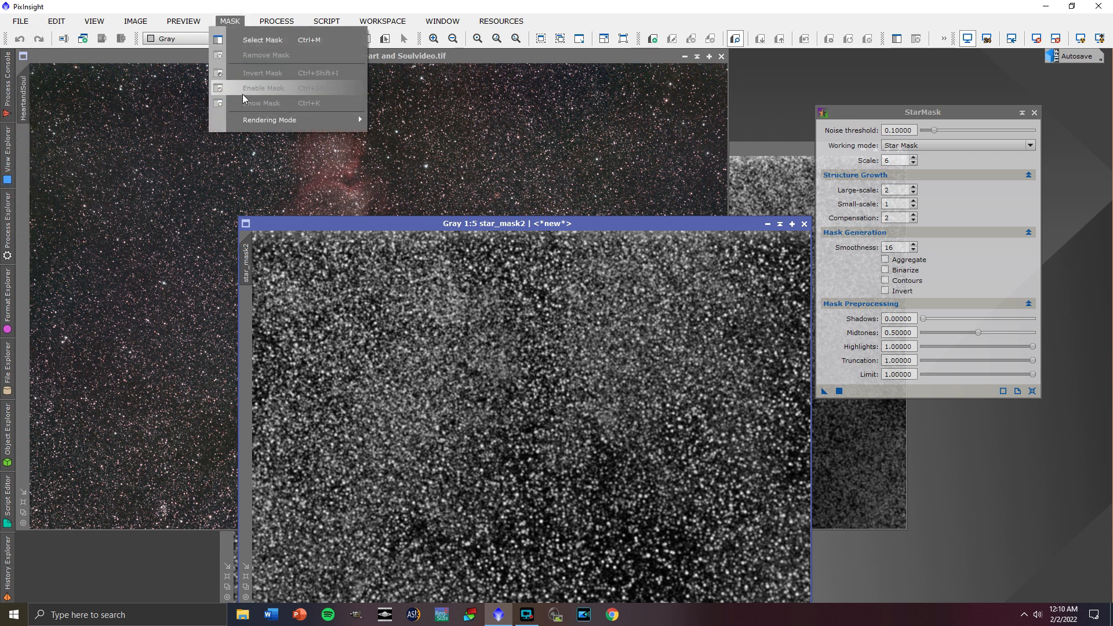
click(193, 60)
click(230, 21)
click(262, 103)
click(232, 21)
click(249, 72)
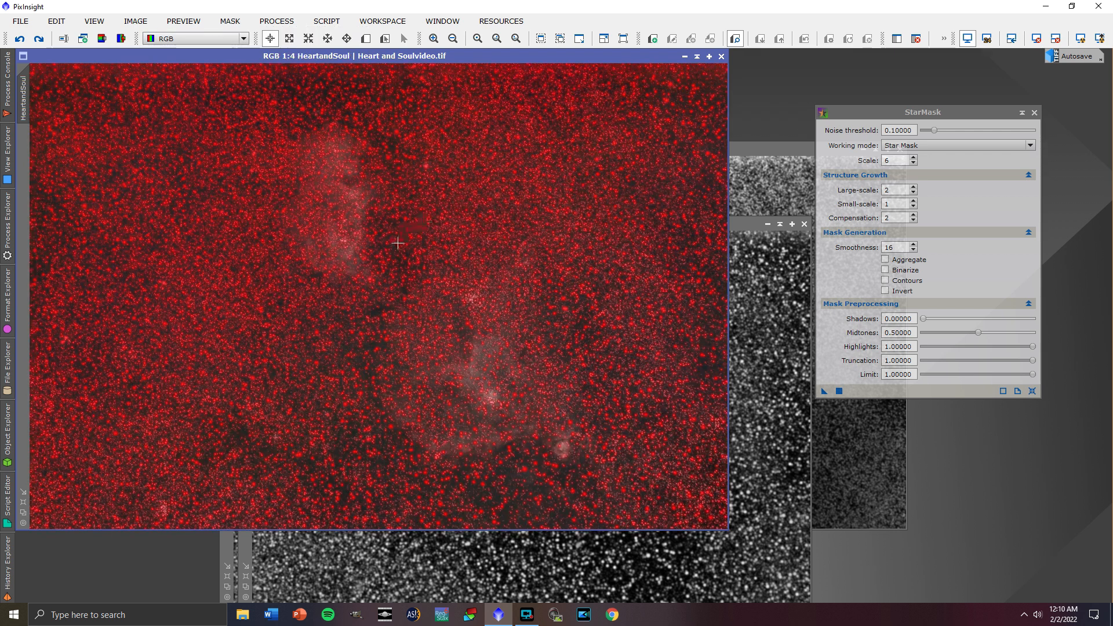
Step: Examine how the scale 6 mask covers the stars in the larger nebula's core and around the smaller nebula
scroll(398, 242, up, 3)
drag(726, 291, 668, 434)
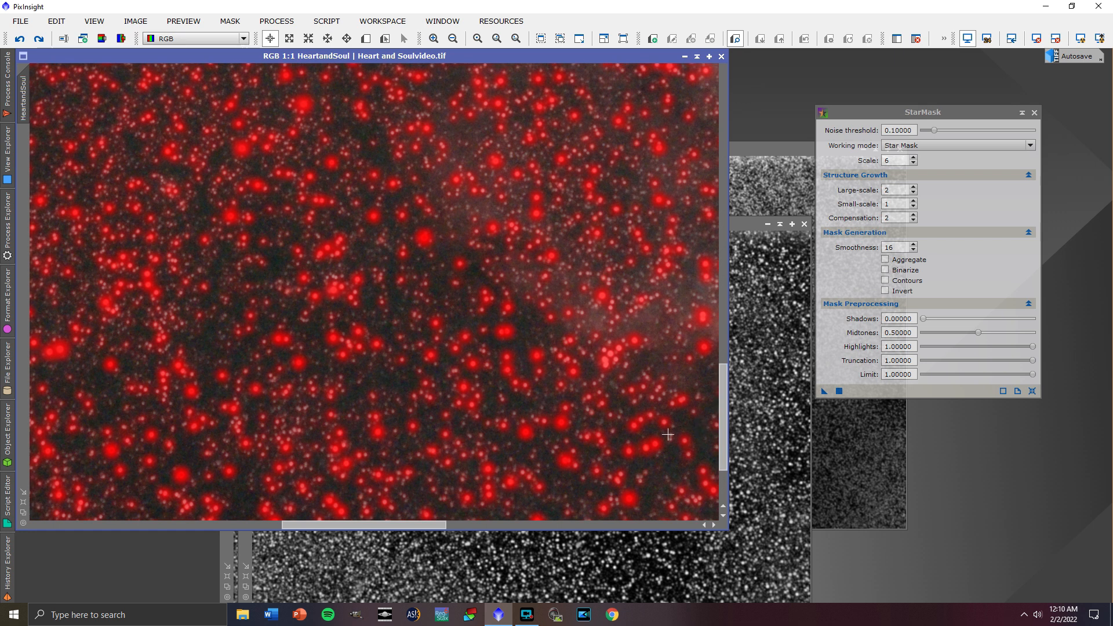
drag(406, 524, 517, 521)
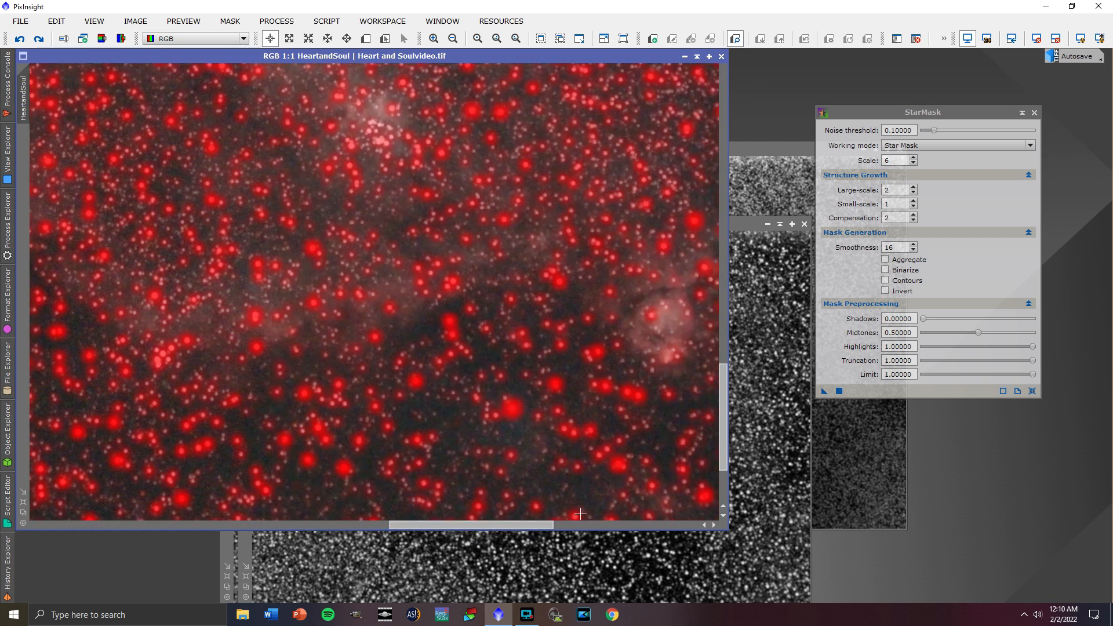
drag(723, 390, 723, 340)
scroll(416, 354, up, 1)
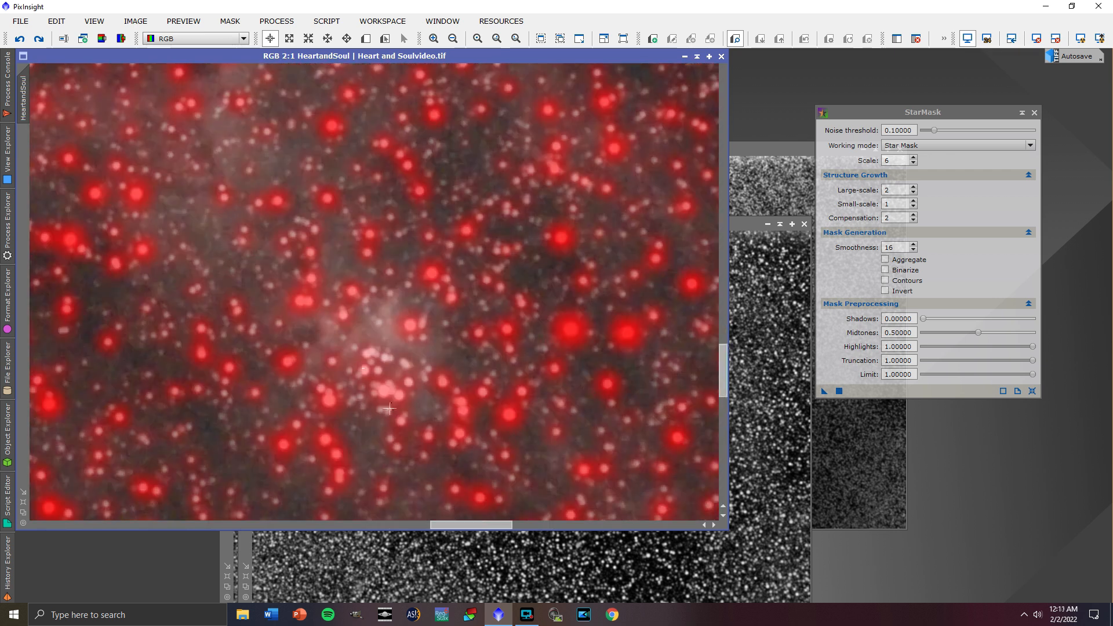
scroll(489, 376, down, 2)
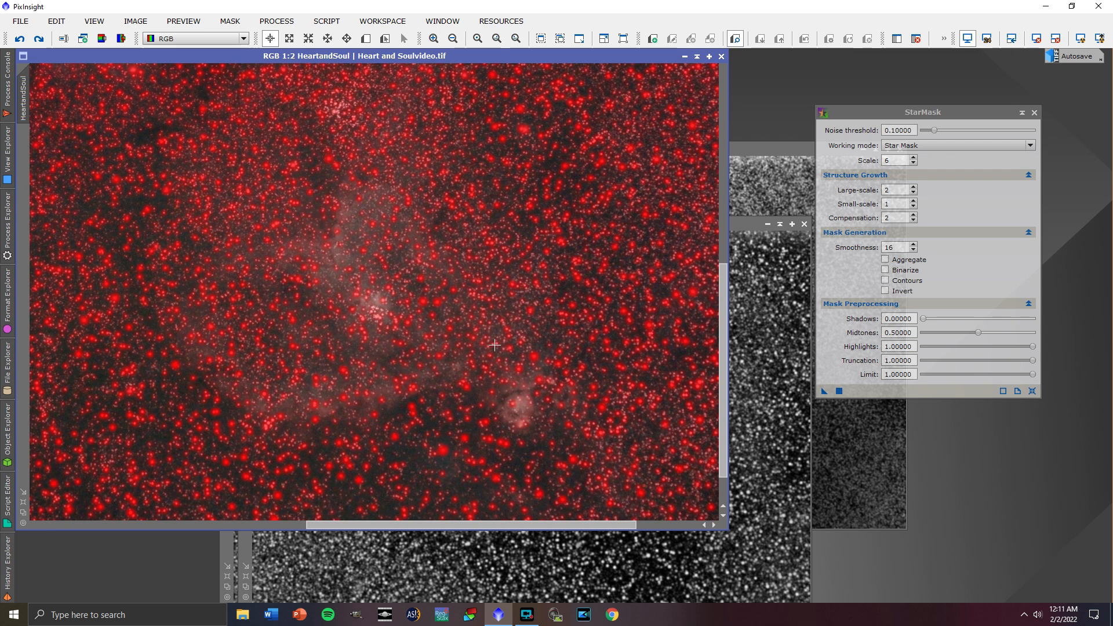
scroll(465, 427, down, 1)
drag(441, 524, 316, 524)
drag(723, 377, 723, 270)
scroll(649, 259, up, 1)
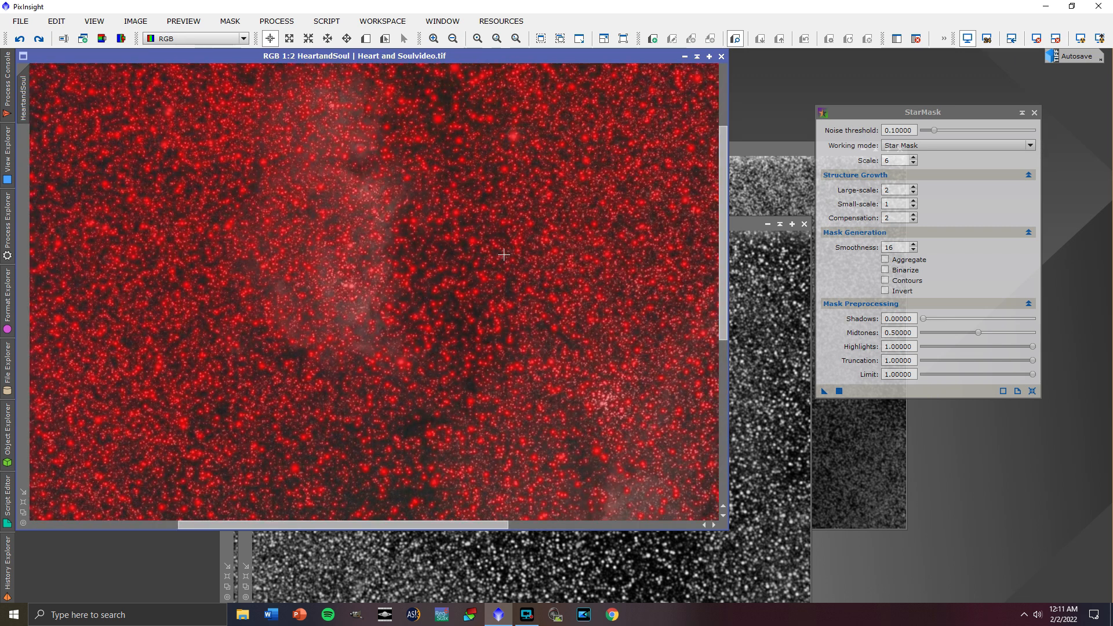
drag(724, 239, 723, 212)
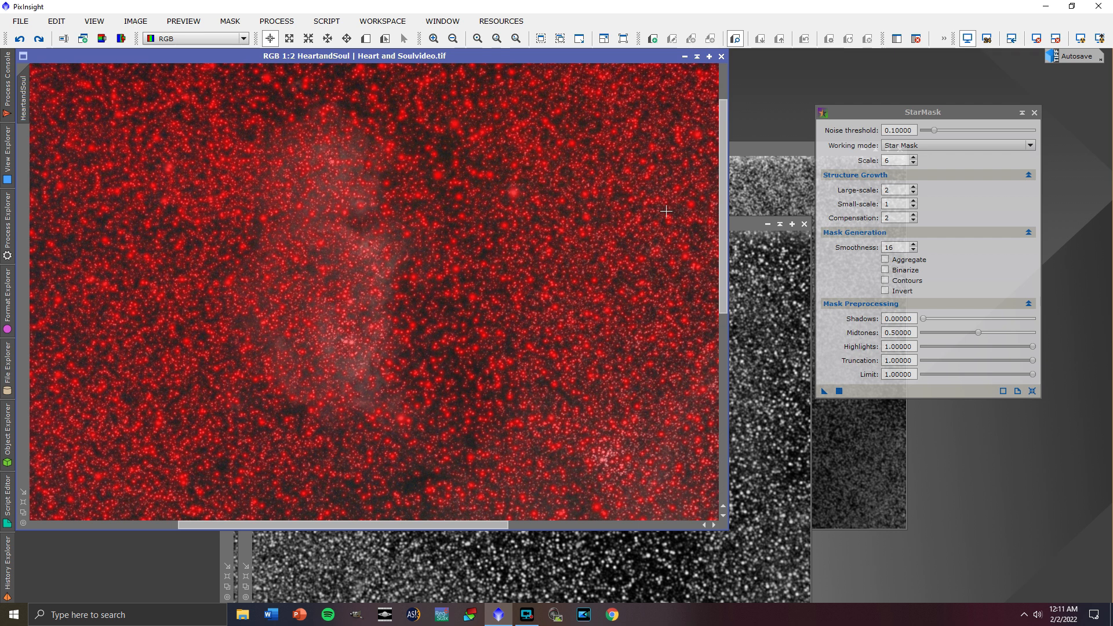
Step: Toggle the scale 6 mask's visibility repeatedly to compare the stars around the smaller nebula with and without the overlay
key(ctrl+k)
key(ctrl+k)
key(ctrl+k)
key(ctrl+k)
key(ctrl+k)
key(ctrl+k)
key(ctrl+k)
key(ctrl+k)
key(ctrl+k)
key(ctrl+k)
key(ctrl+k)
key(ctrl+k)
key(ctrl+k)
key(ctrl+k)
Step: Examine up close how the scale 6 mask covers the brightest star beside the smaller nebula
scroll(595, 192, up, 1)
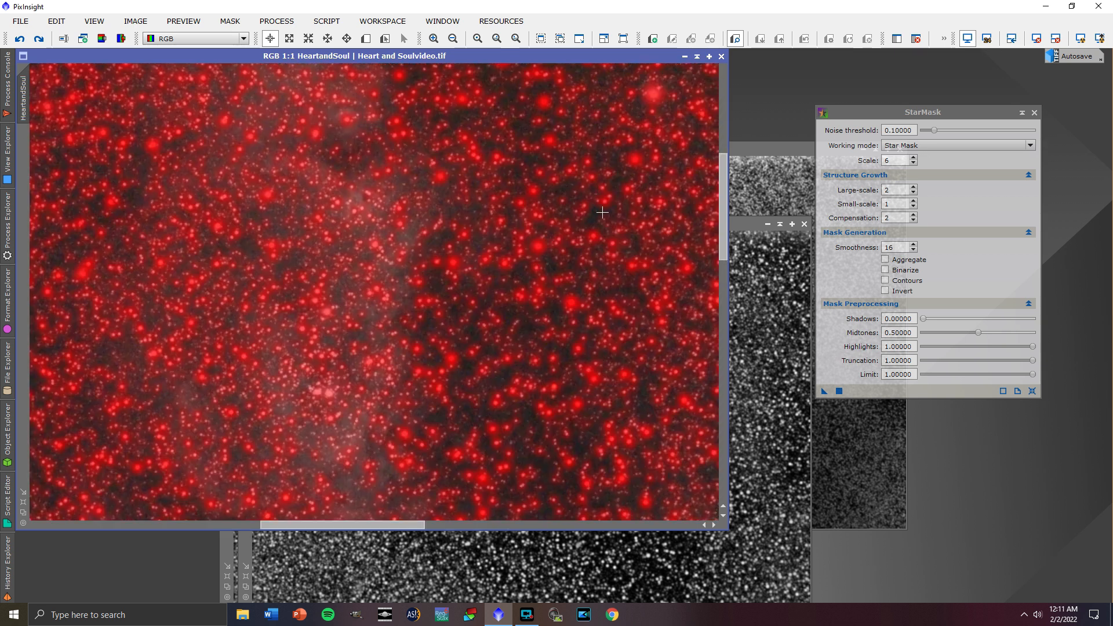
drag(399, 524, 455, 524)
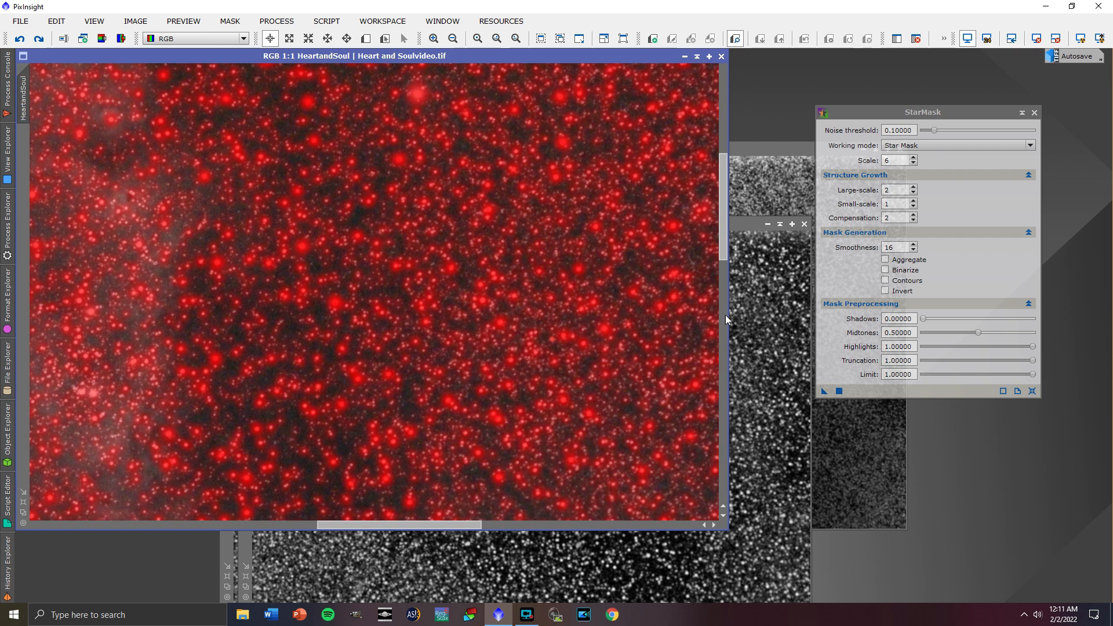
drag(723, 254, 723, 216)
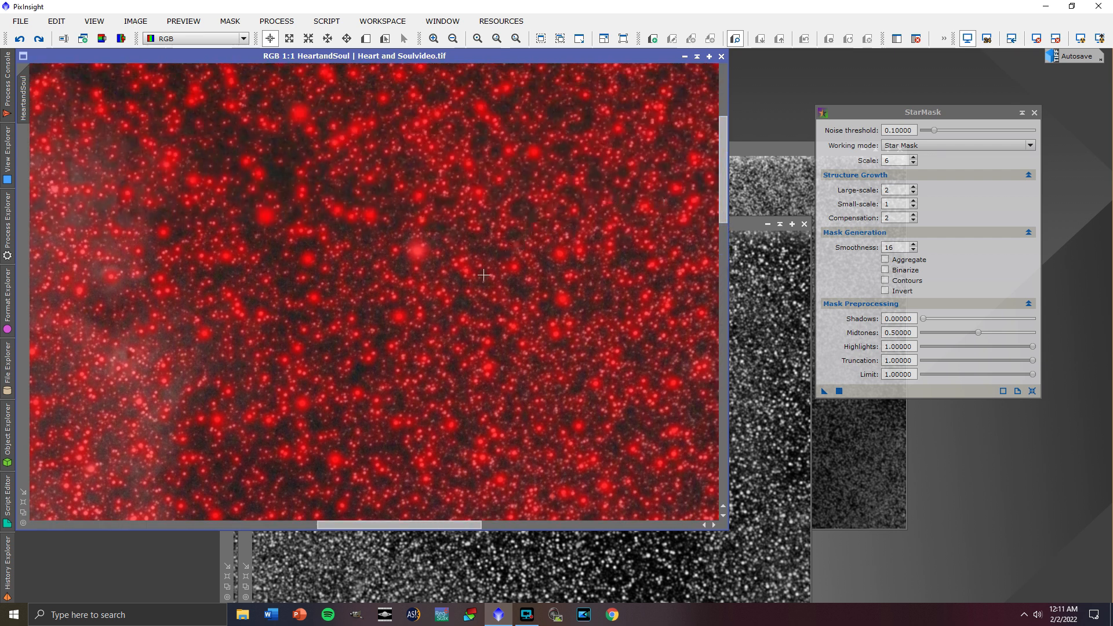
scroll(424, 307, up, 1)
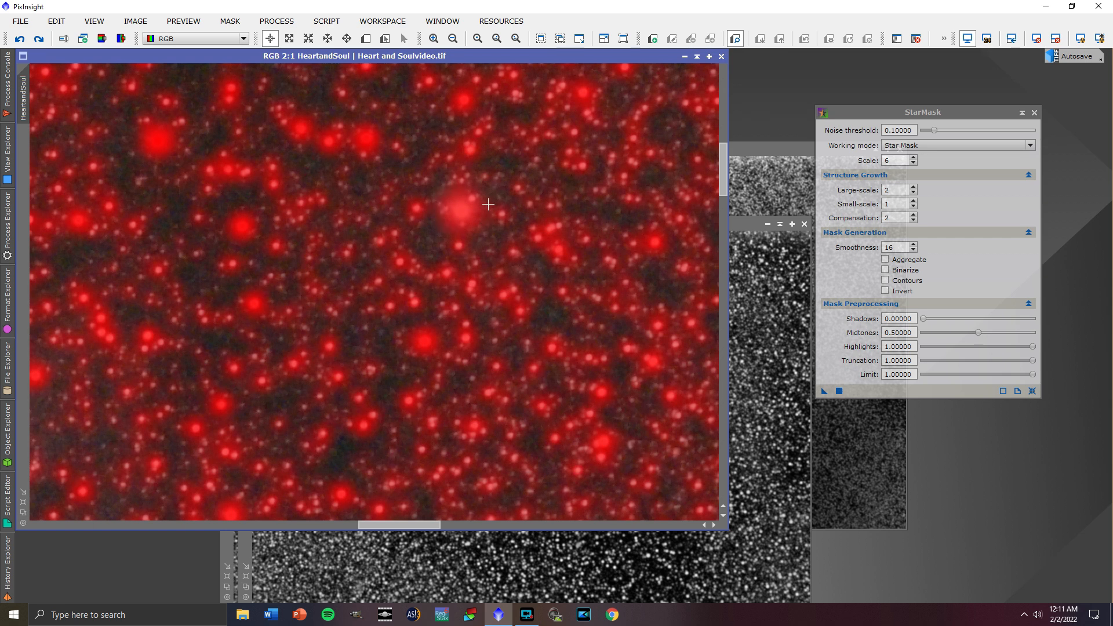
scroll(378, 231, down, 4)
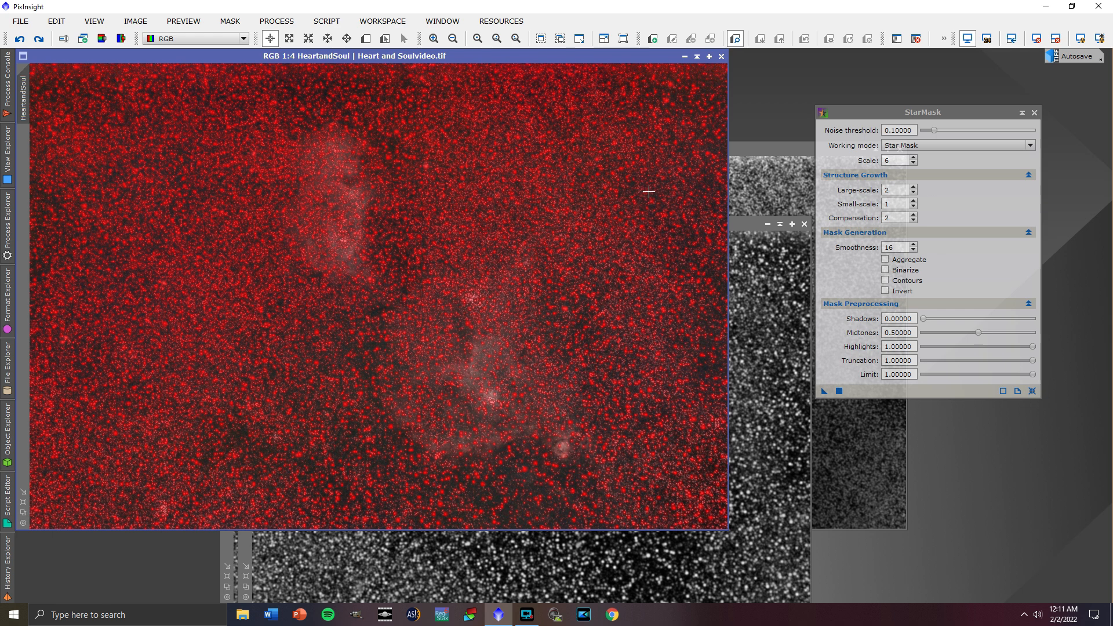
Step: Hide and un-invert the HeartandSoul image's mask, and generate another scale 6 star mask with large-scale structure growth set to 0
click(862, 121)
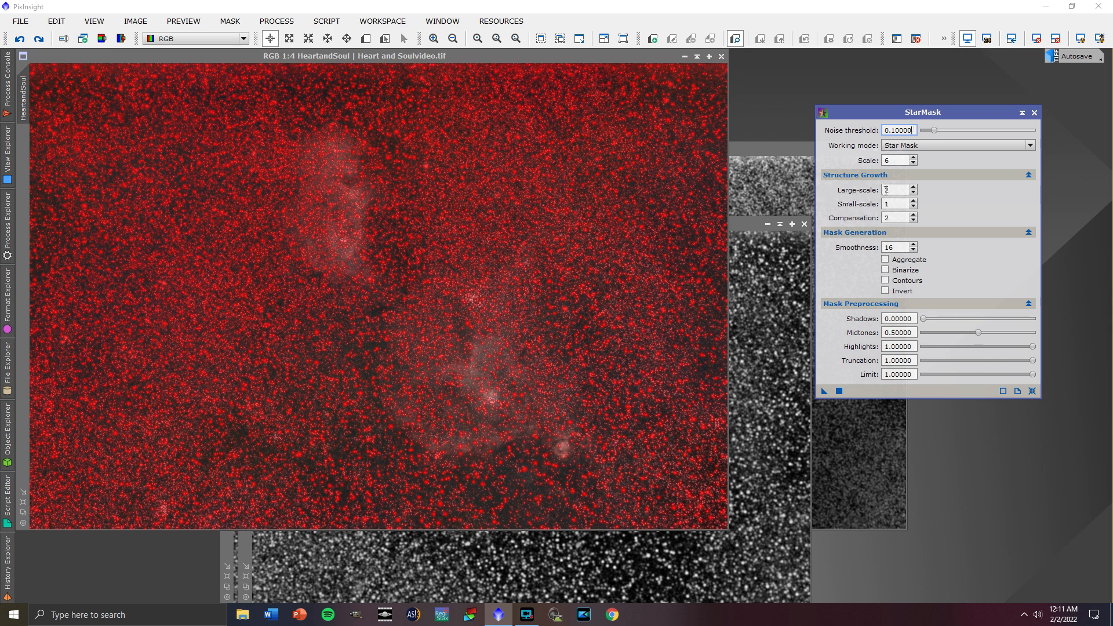
click(914, 194)
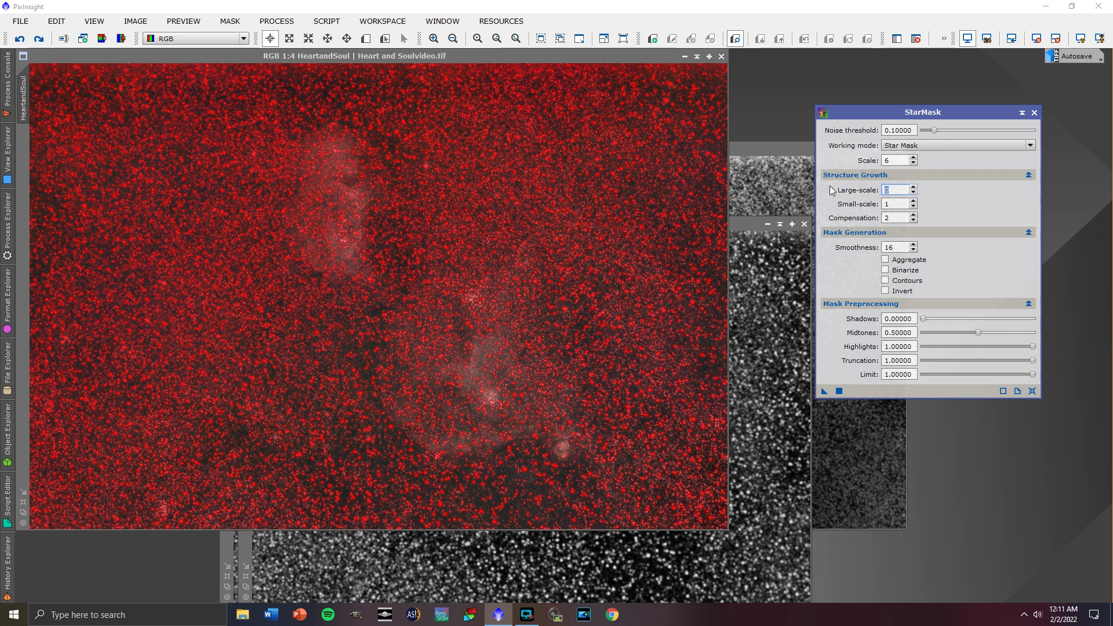
click(230, 21)
click(251, 101)
click(228, 22)
click(248, 72)
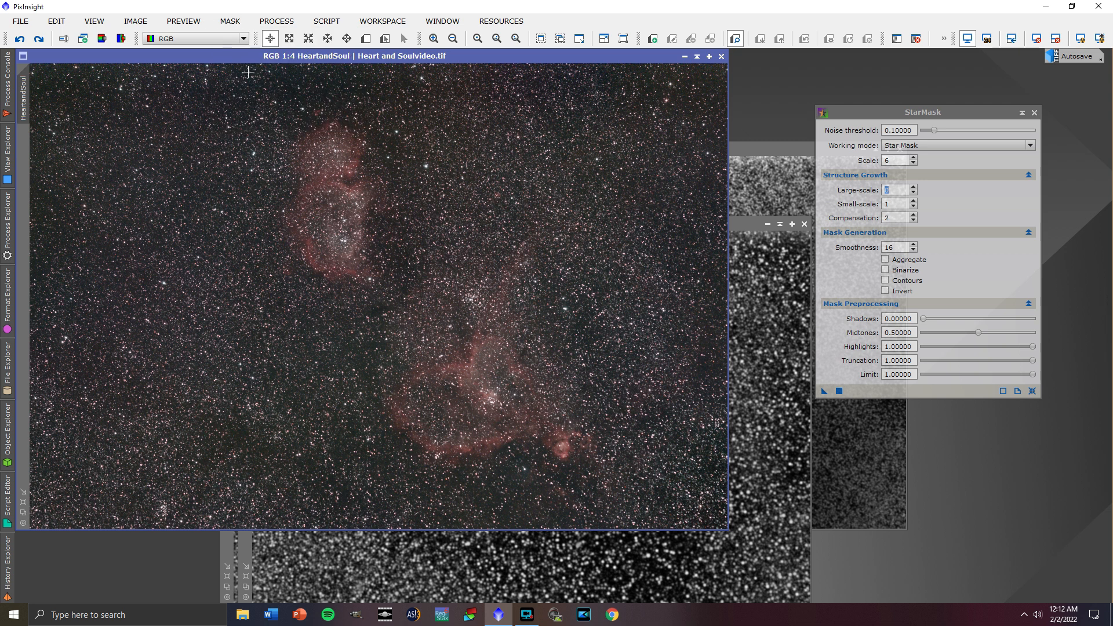
click(839, 391)
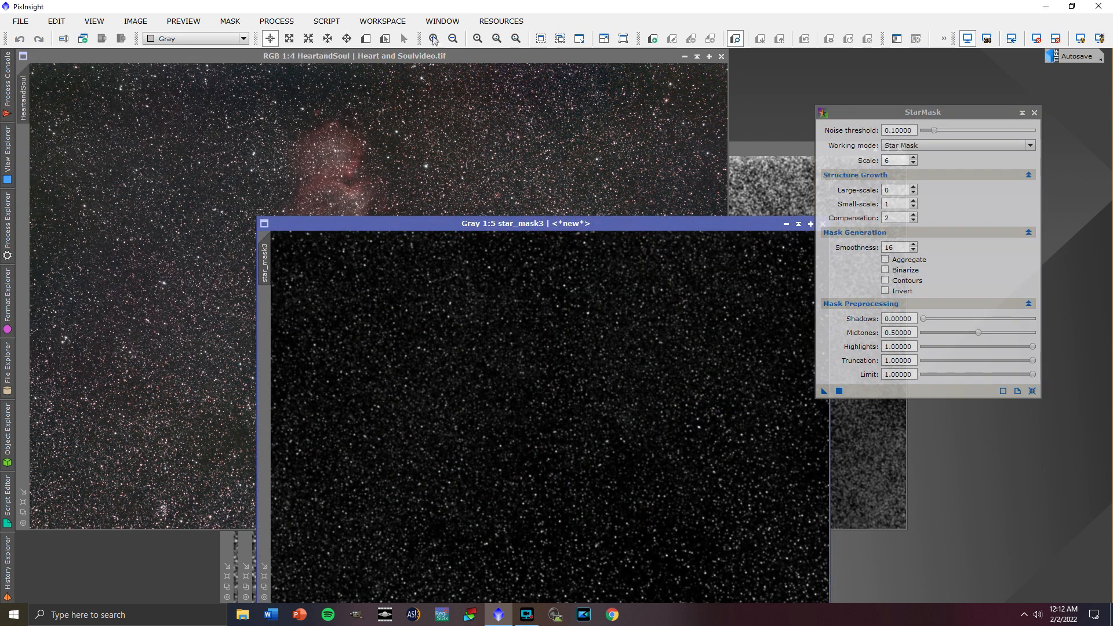
Step: Apply the star mask with large-scale growth 0 to the HeartandSoul image and display it inverted
drag(267, 260, 25, 168)
click(252, 81)
click(230, 21)
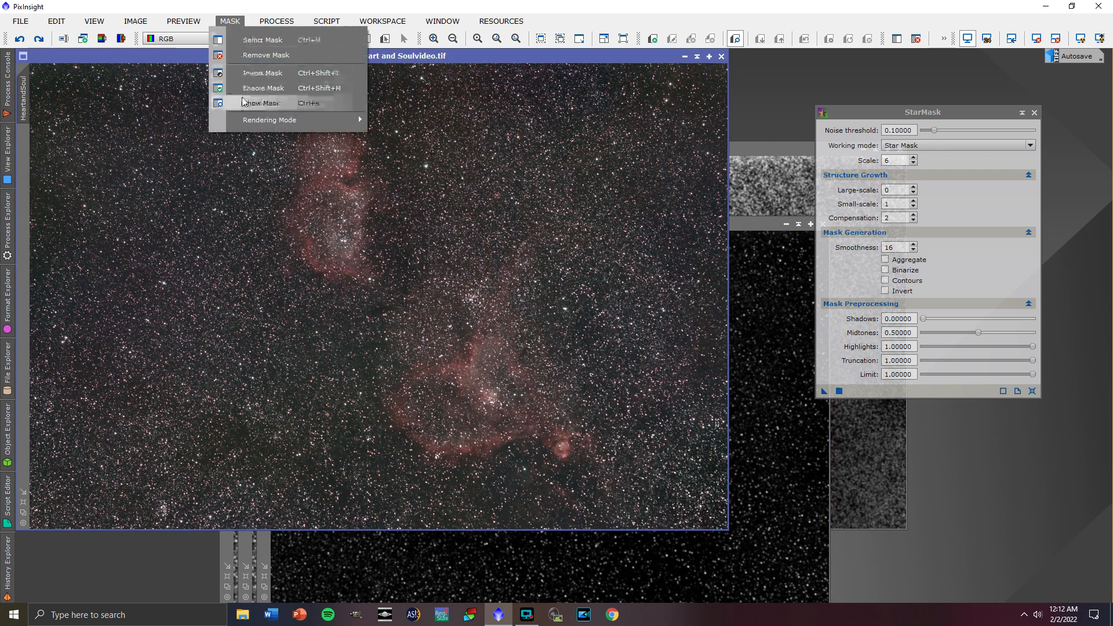
click(255, 103)
click(229, 21)
key(Escape)
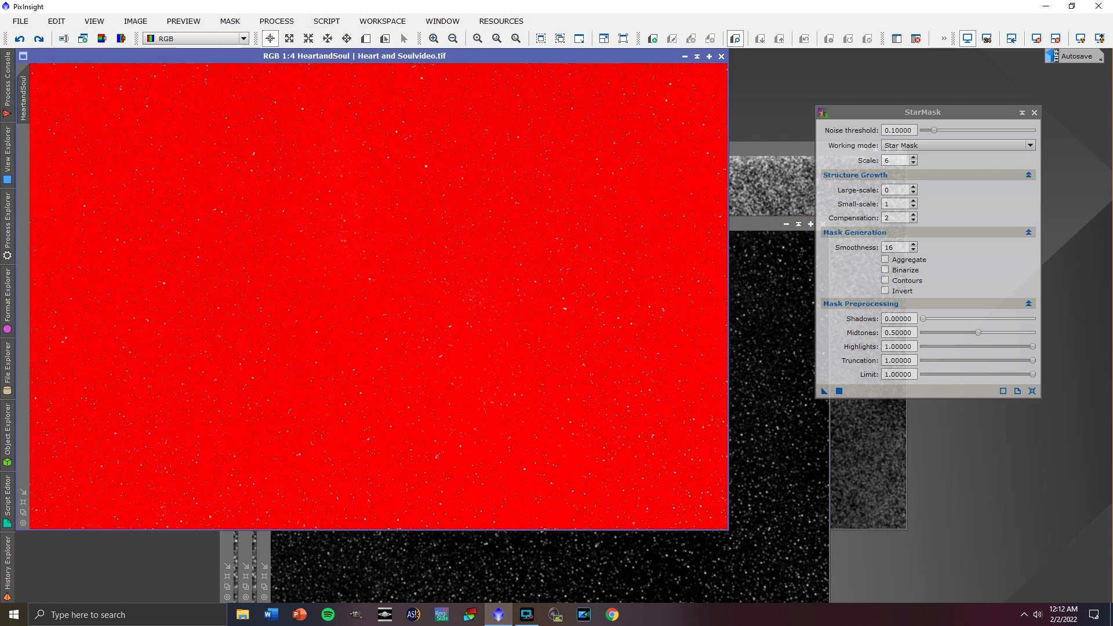
key(ctrl+k)
Step: Examine how tightly the mask with large-scale growth 0 covers the brightest star and its halo
scroll(410, 194, up, 3)
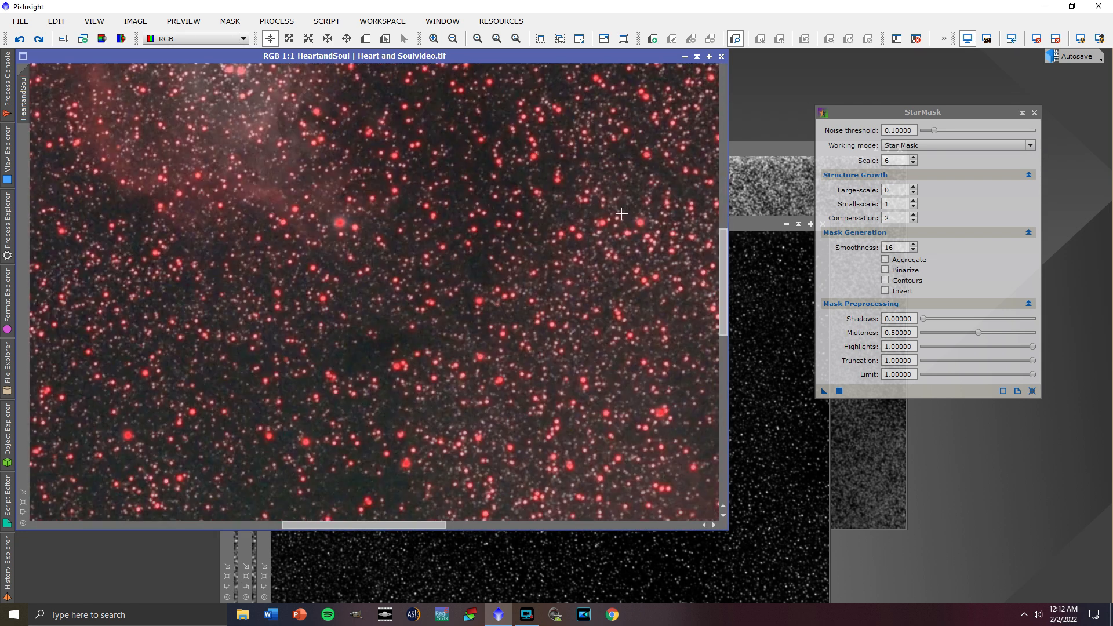
drag(725, 268, 725, 142)
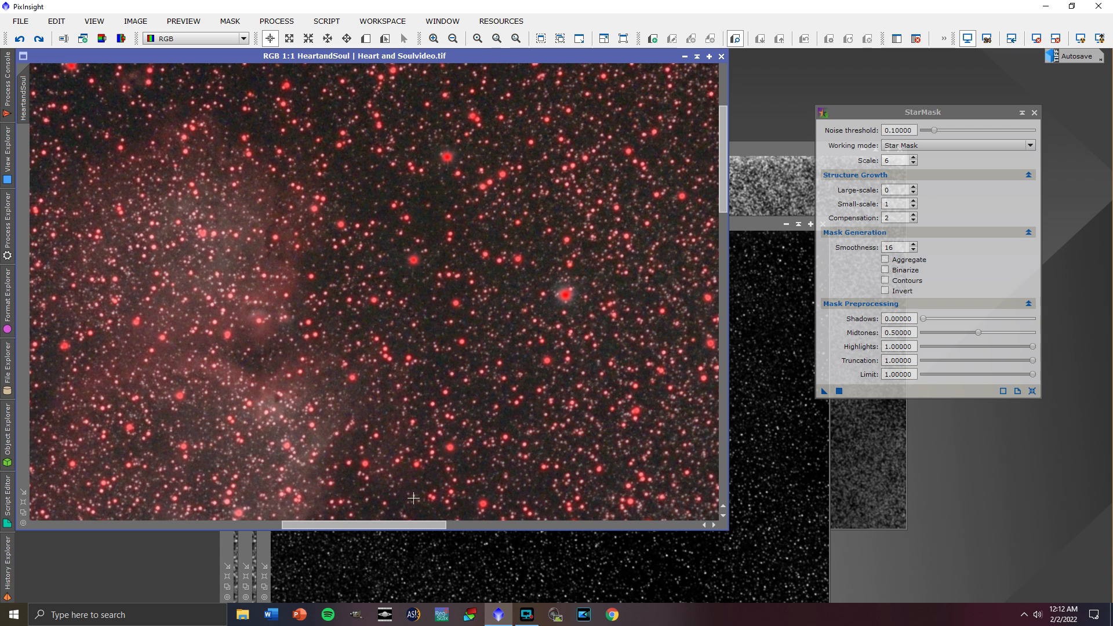
drag(425, 525, 469, 523)
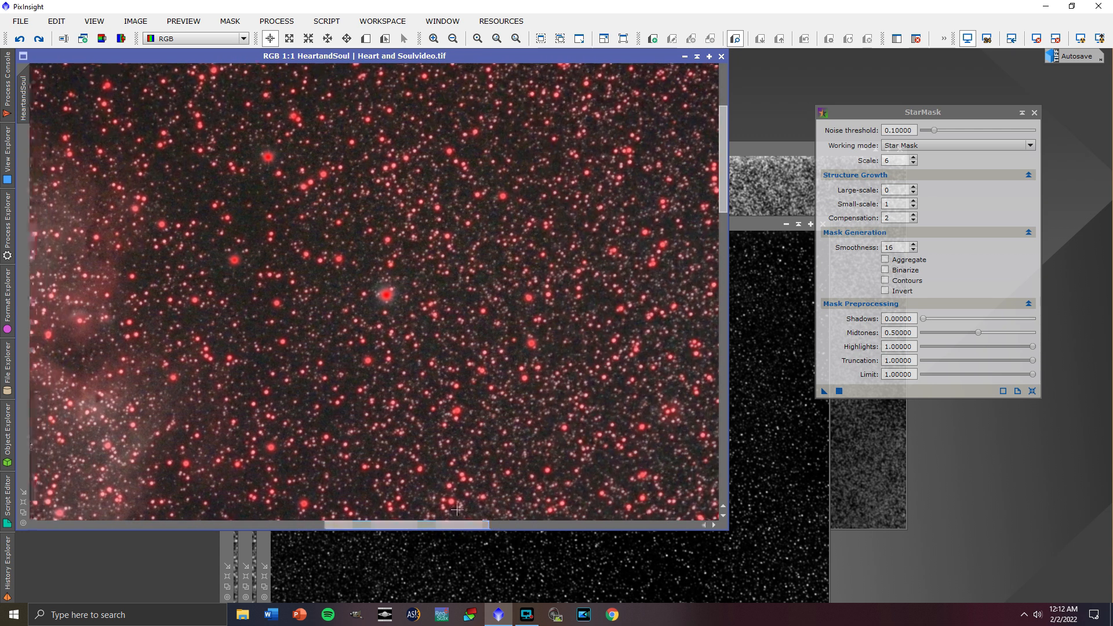
scroll(464, 360, up, 1)
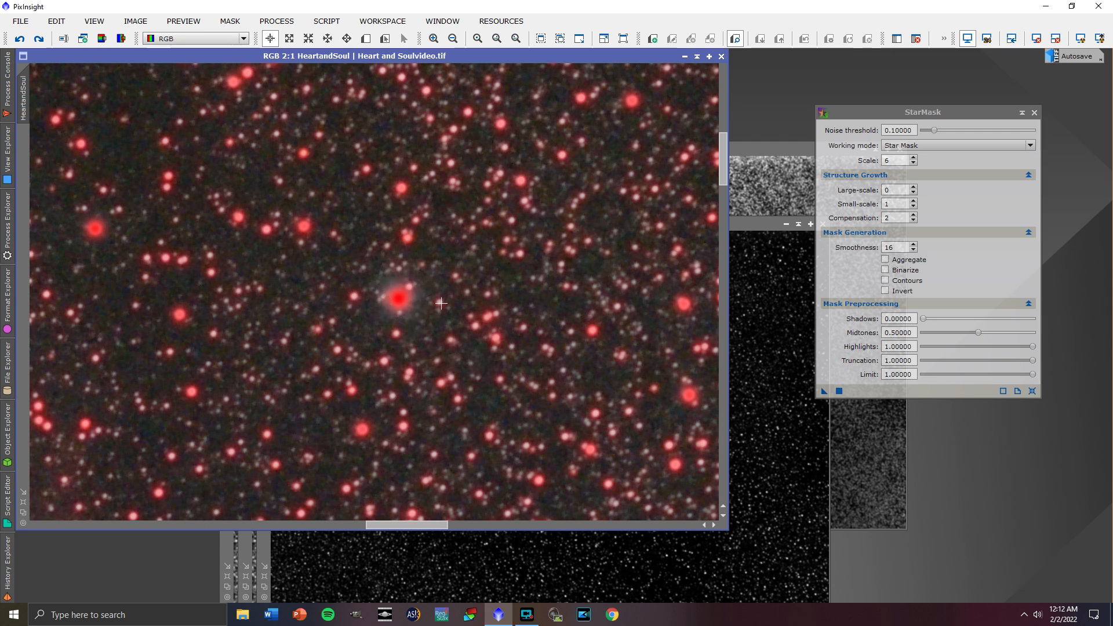
Step: Hide and un-invert the HeartandSoul image's mask, and generate a scale 6 star mask with large-scale structure growth set to 1
click(913, 187)
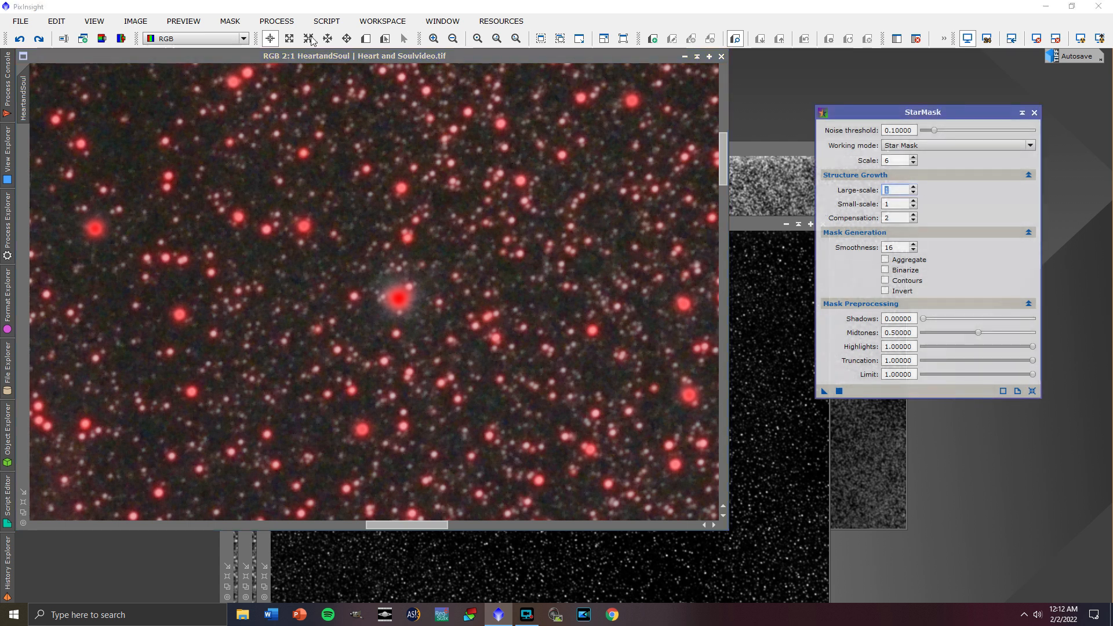
click(232, 21)
click(243, 104)
click(230, 20)
click(242, 74)
scroll(371, 188, down, 3)
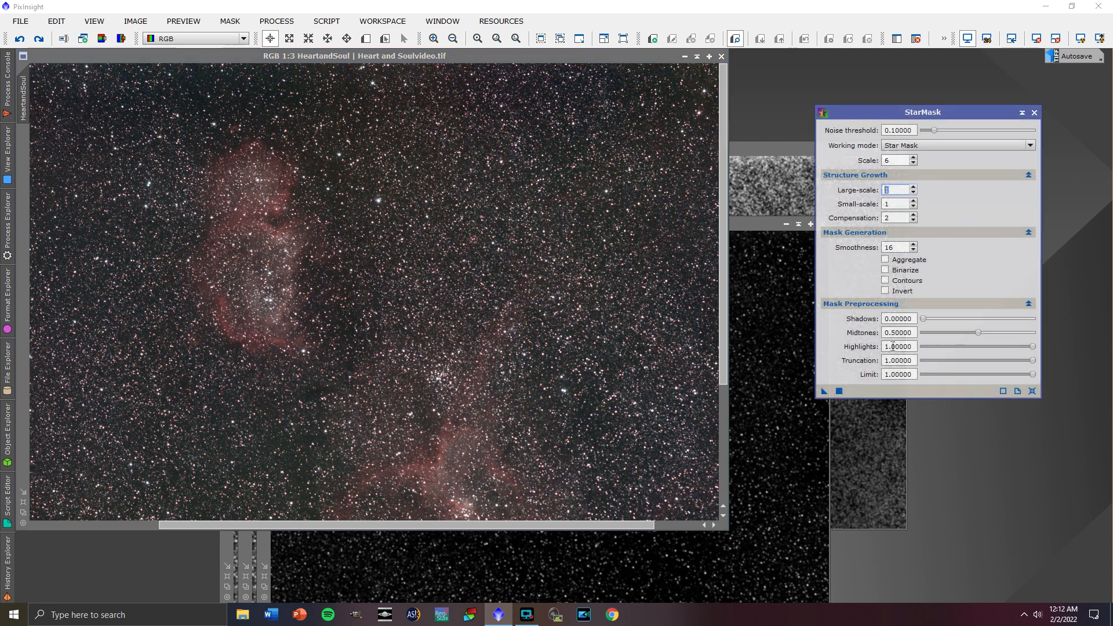
click(839, 391)
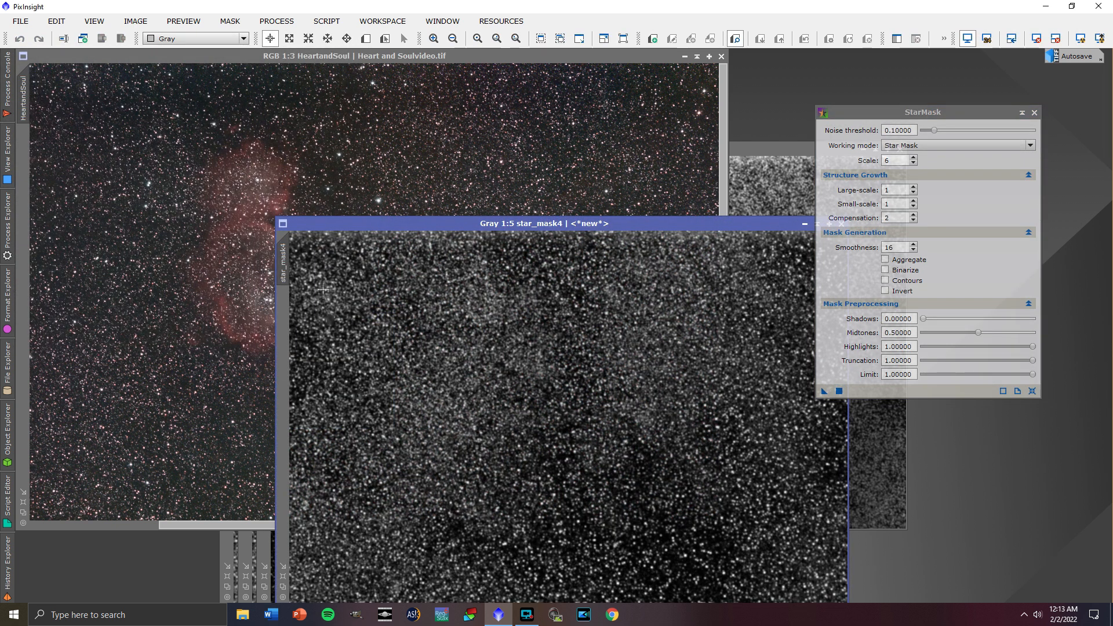
Step: Apply the star mask with large-scale growth 1 to the HeartandSoul image and display it inverted
drag(283, 258, 34, 154)
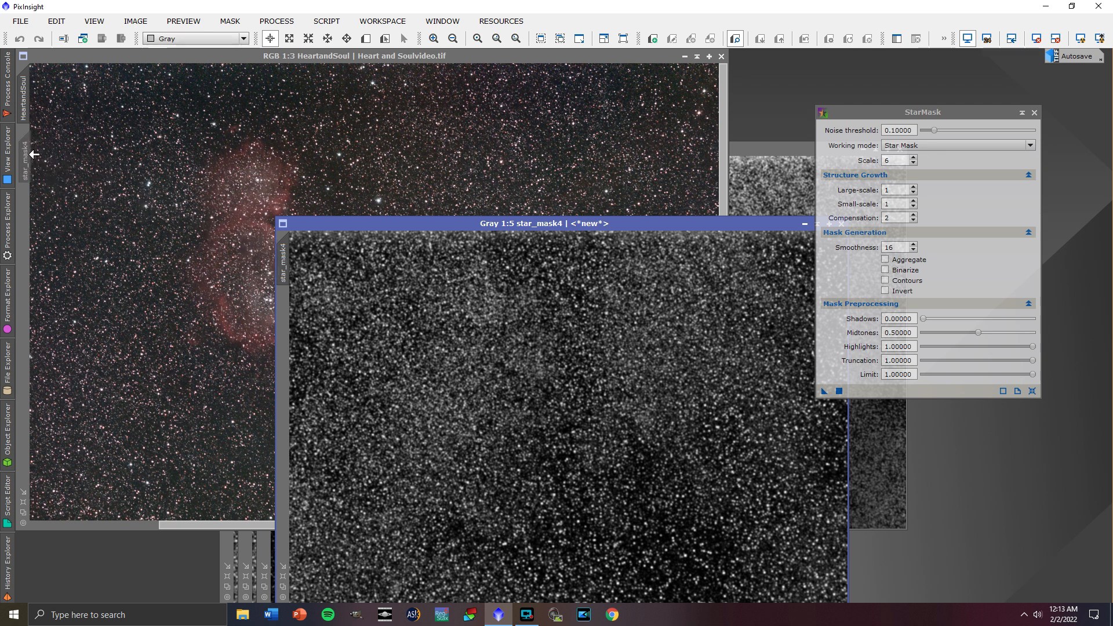
click(206, 66)
click(230, 21)
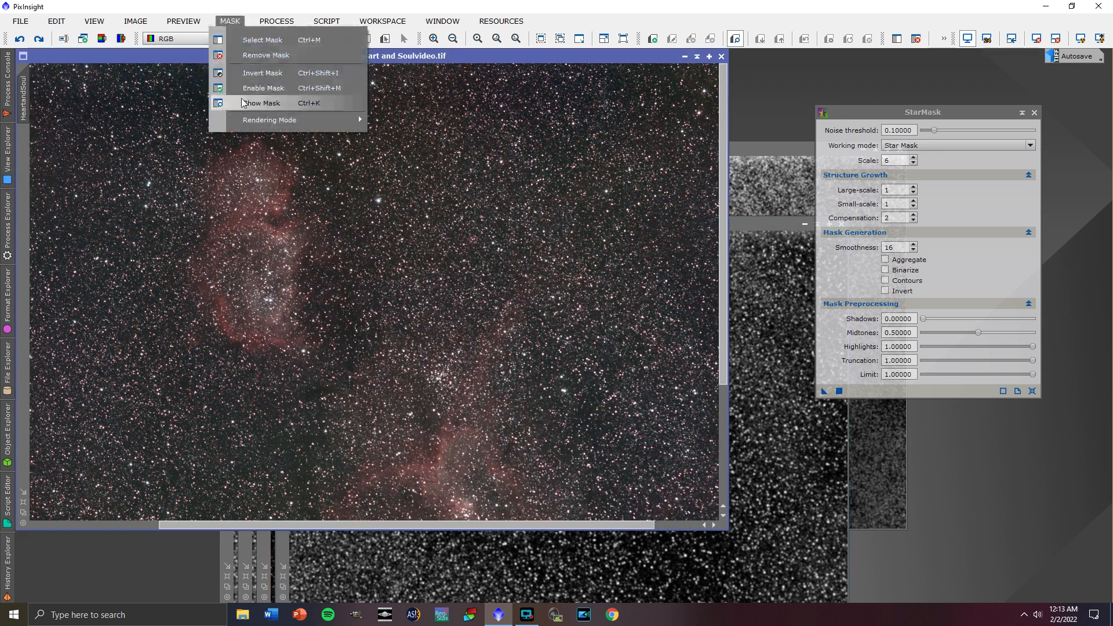
click(242, 103)
click(229, 20)
click(262, 72)
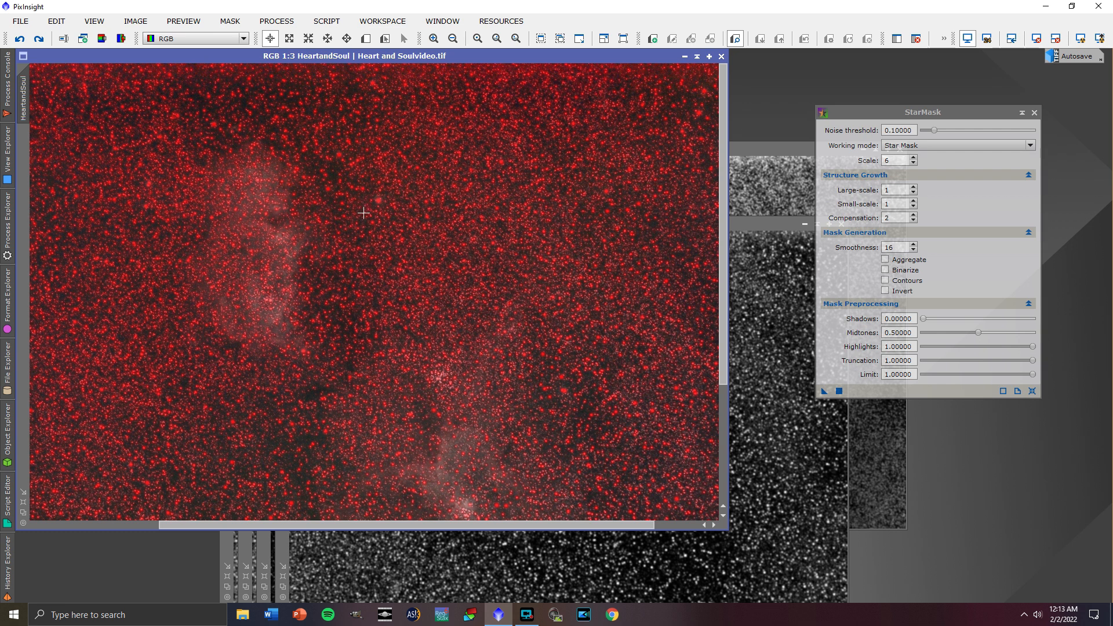
Step: Examine how well the mask with large-scale growth 1 covers the brightest star, its halo and the smaller stars
scroll(364, 214, up, 2)
drag(728, 231, 725, 171)
scroll(541, 186, up, 1)
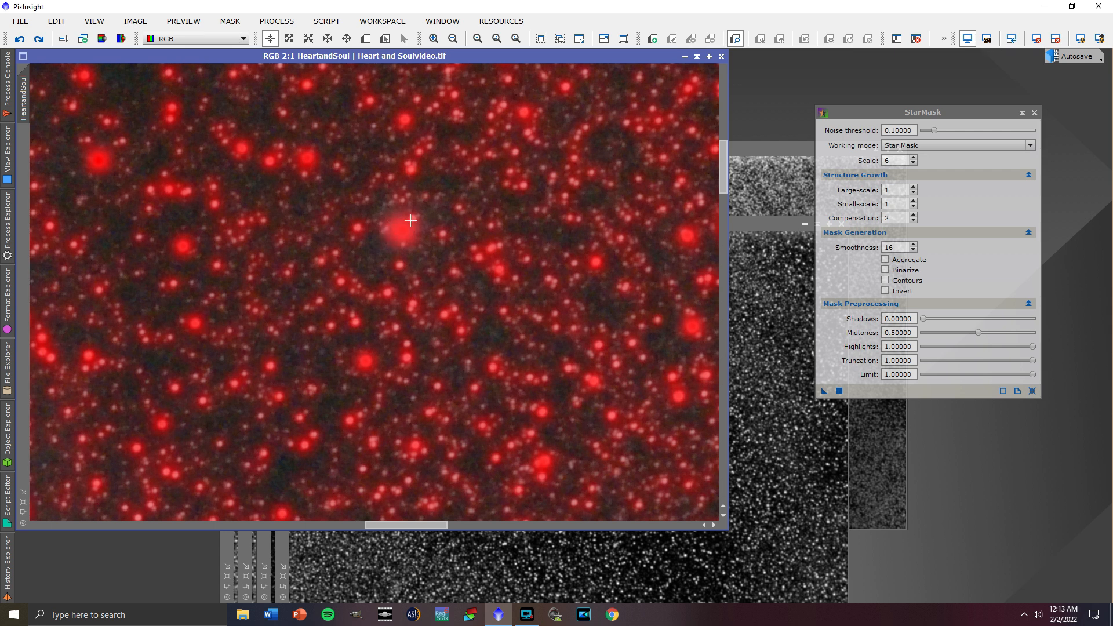
scroll(400, 238, down, 1)
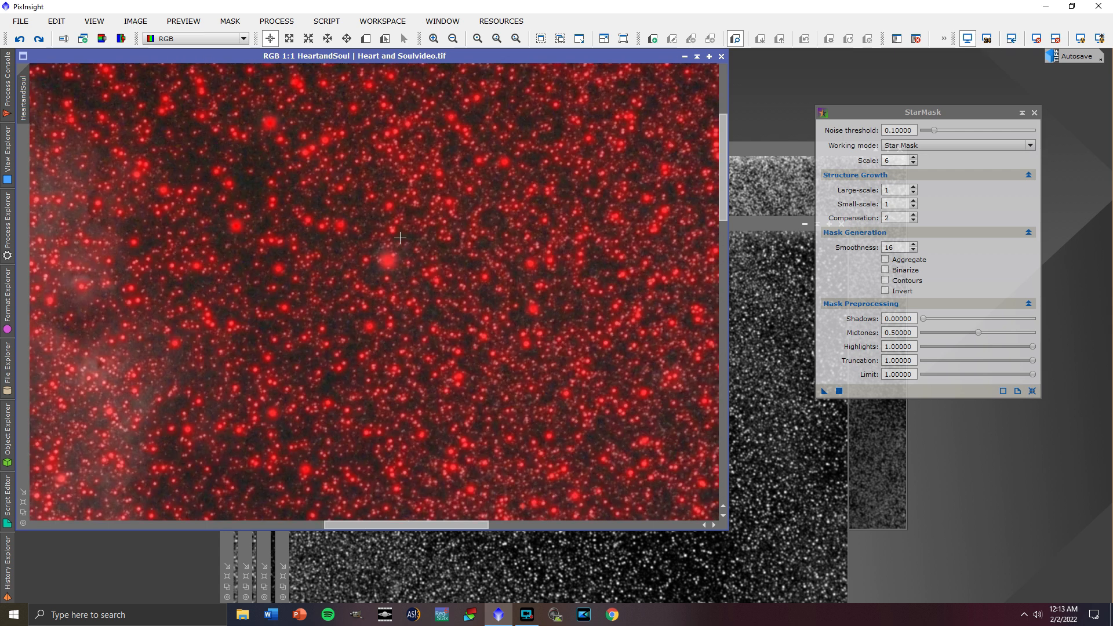
scroll(400, 238, down, 2)
scroll(411, 246, up, 2)
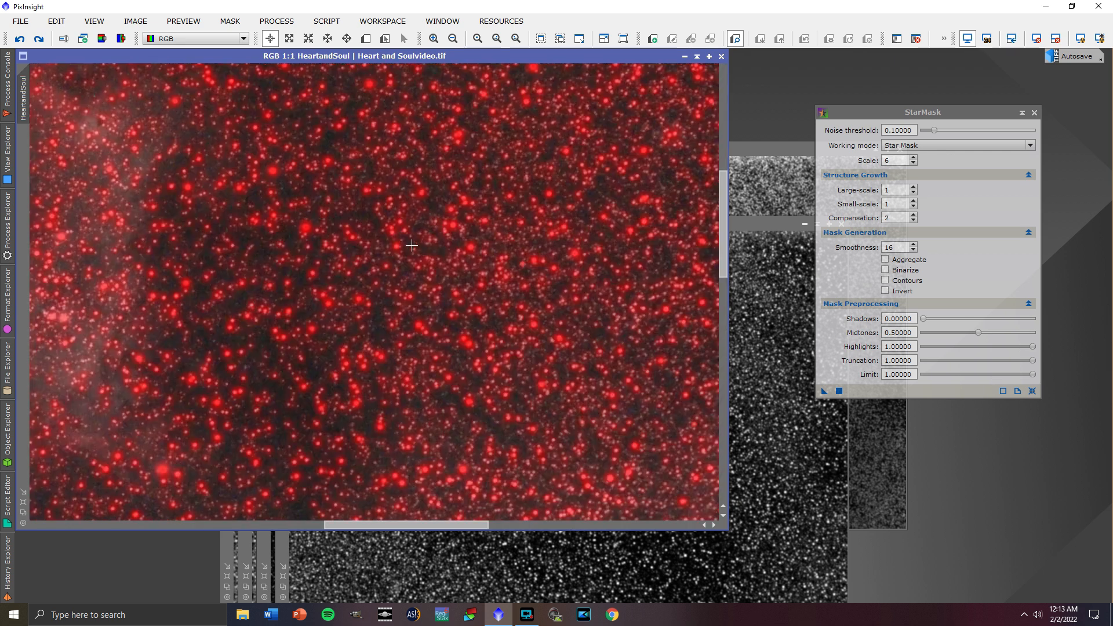
scroll(411, 246, up, 2)
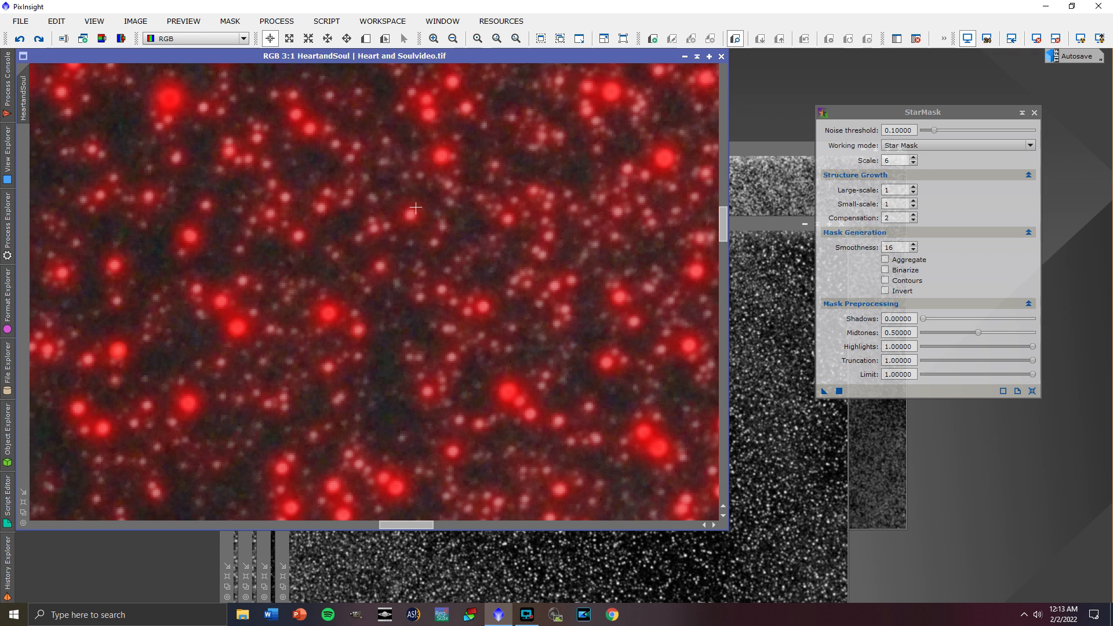
scroll(416, 241, down, 5)
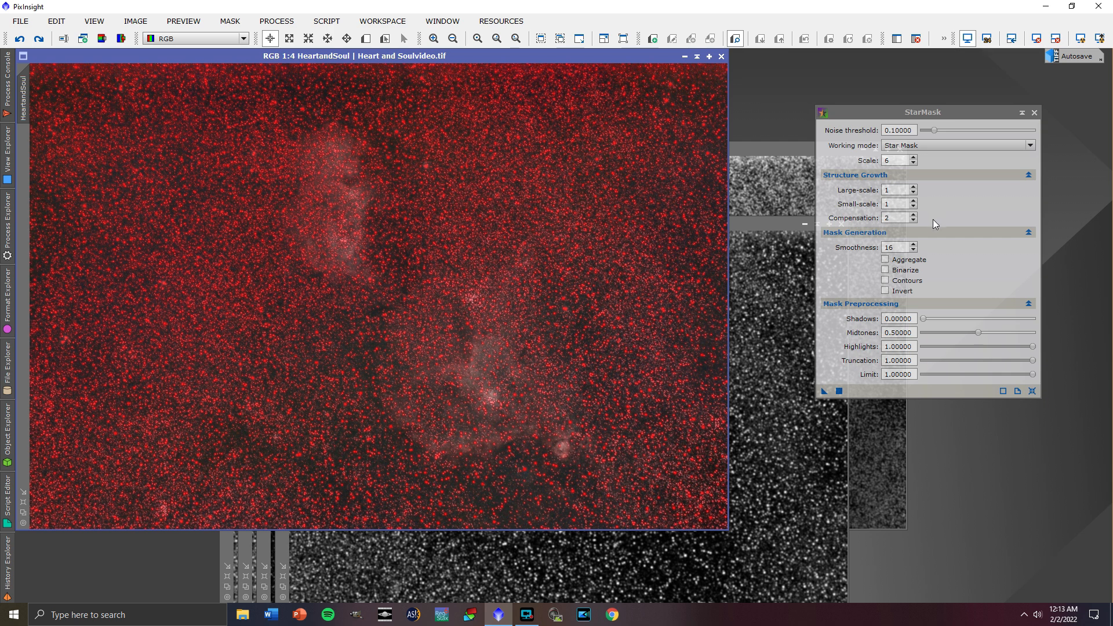
Step: Hide and un-invert the HeartandSoul image's mask, and generate another scale 6 star mask with smoothness set to 8
double_click(896, 248)
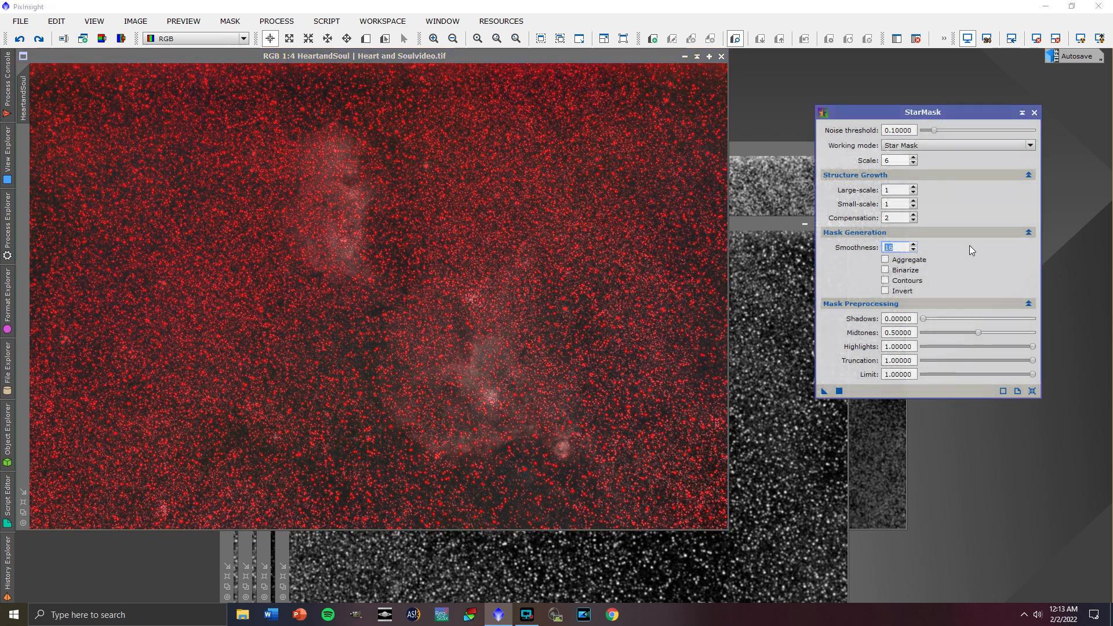
text(8)
click(230, 21)
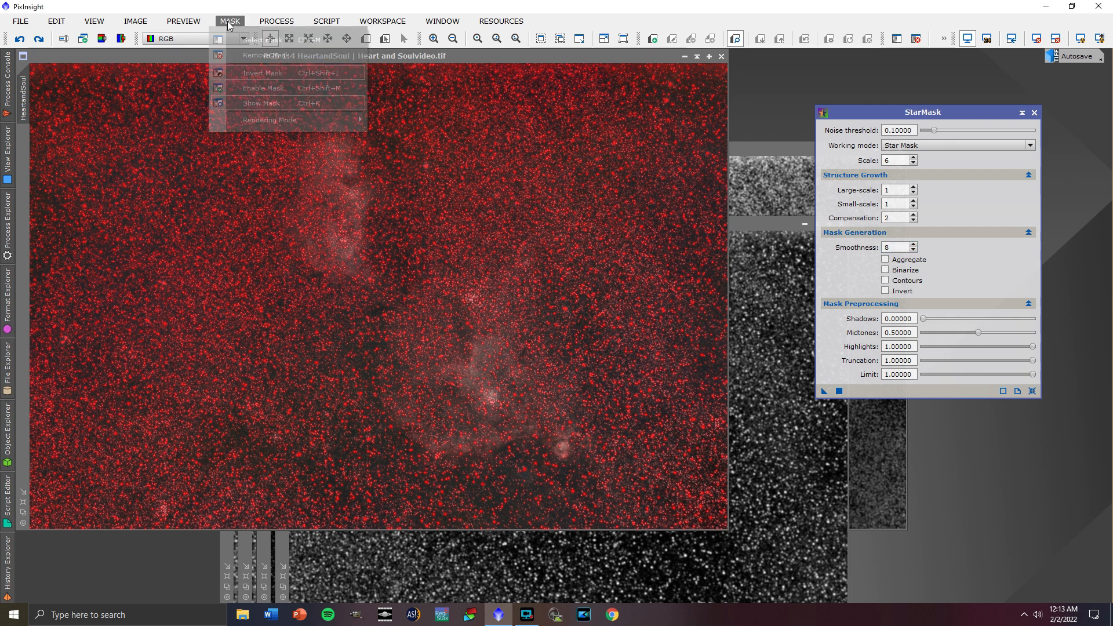
click(244, 96)
click(229, 21)
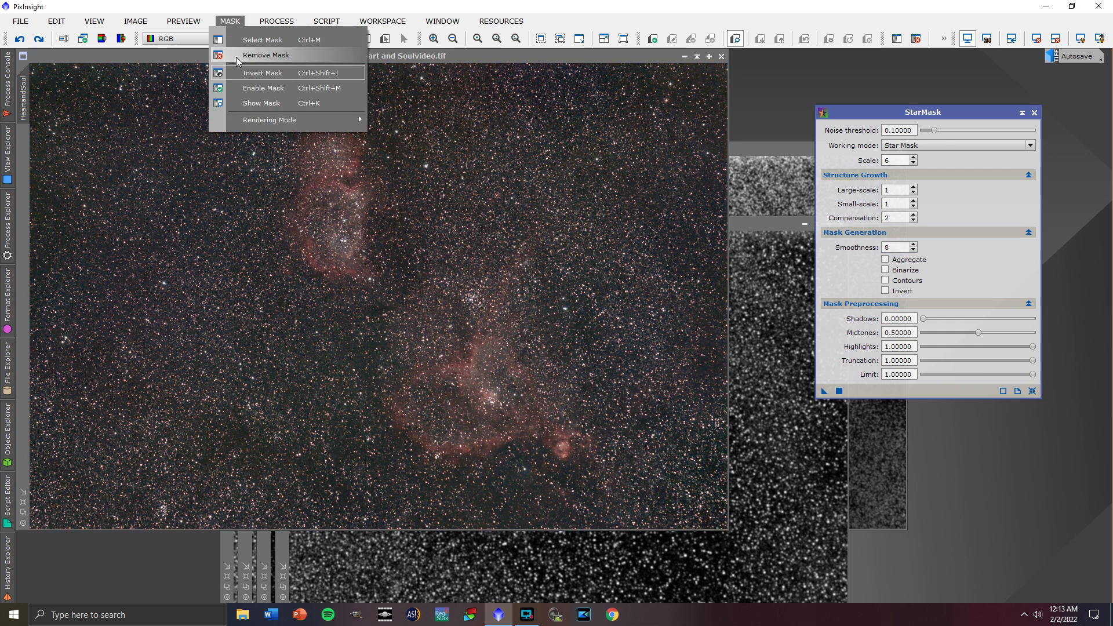
click(238, 71)
click(258, 57)
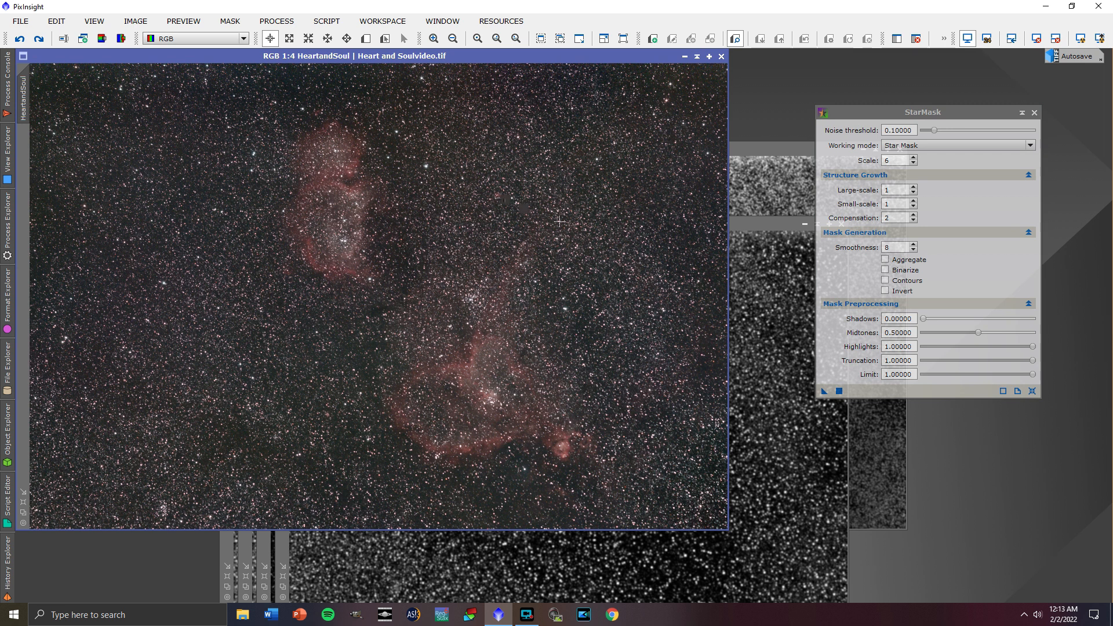
click(840, 392)
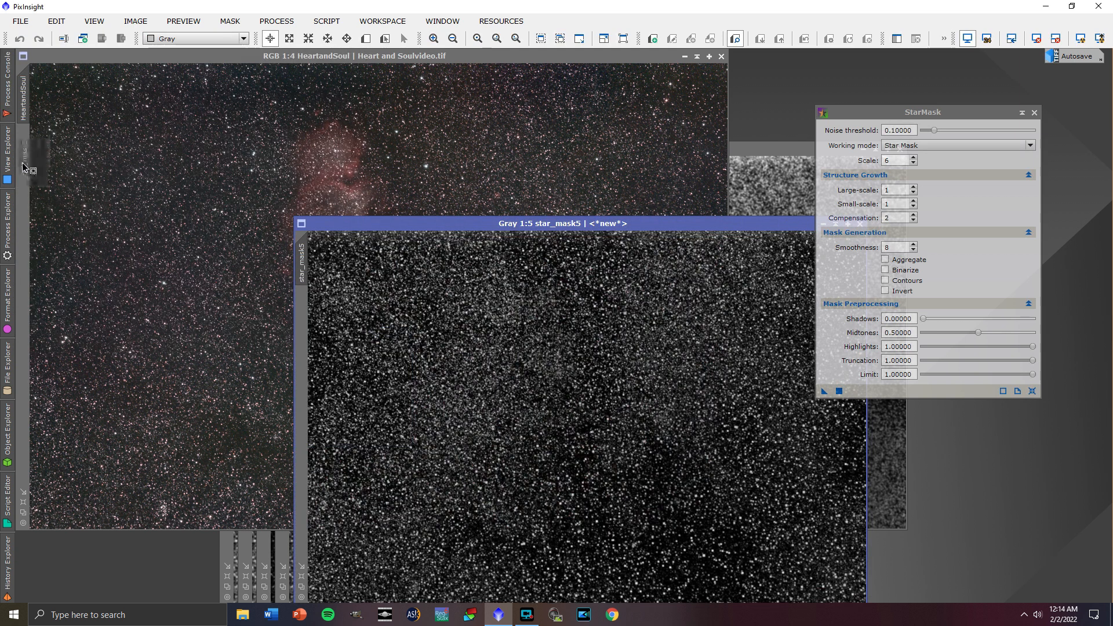
Step: Apply the star mask with smoothness 8 to the HeartandSoul image and display it inverted
click(230, 21)
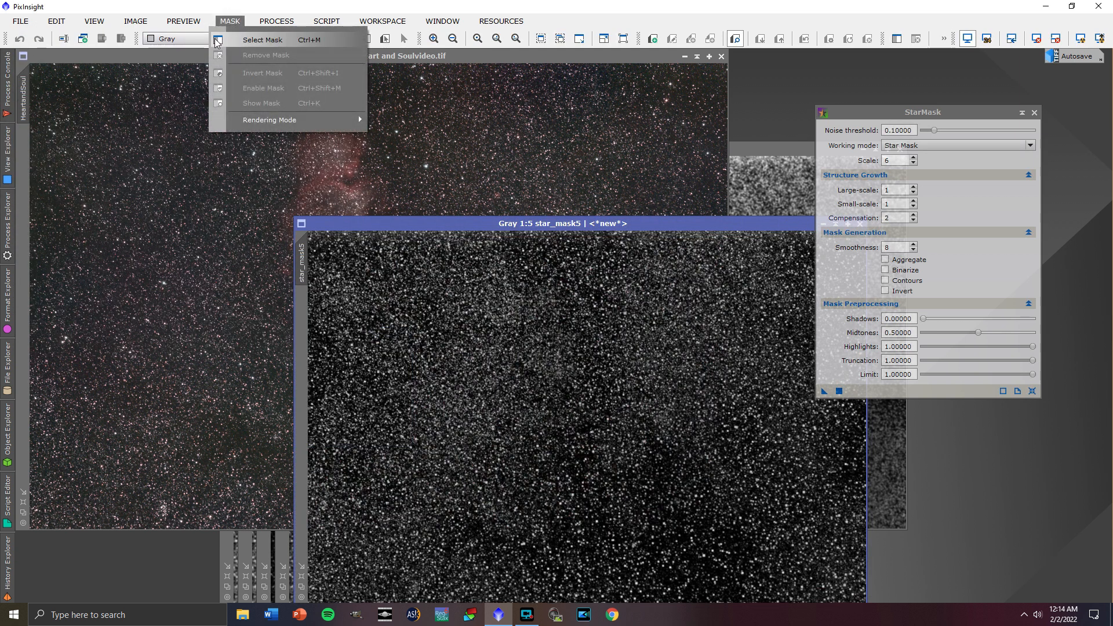
click(185, 62)
click(232, 21)
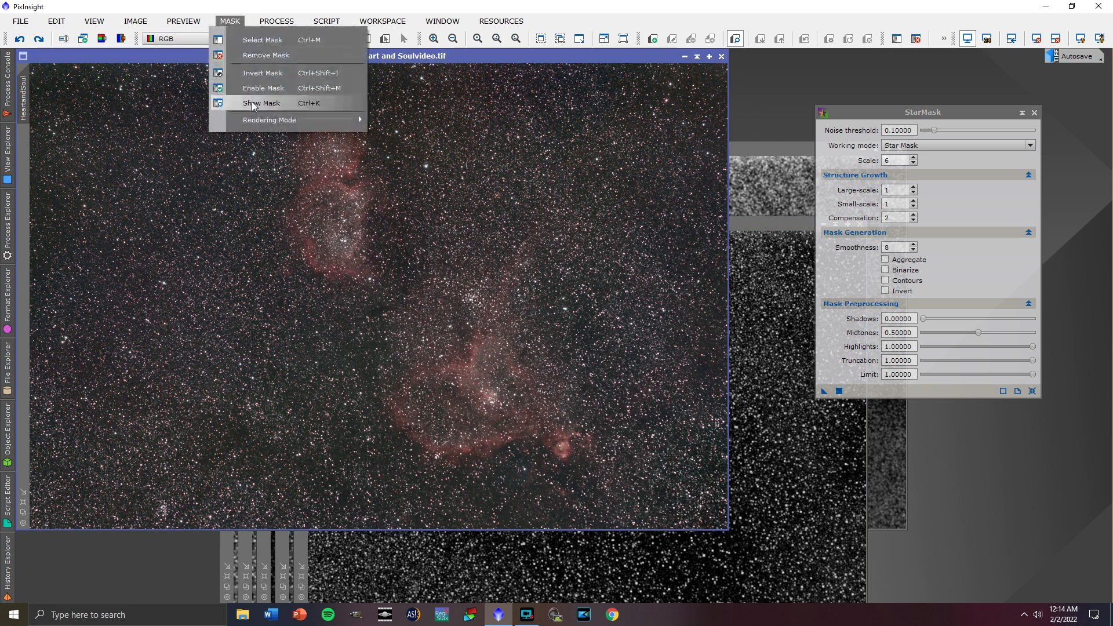
click(261, 103)
click(238, 21)
click(258, 73)
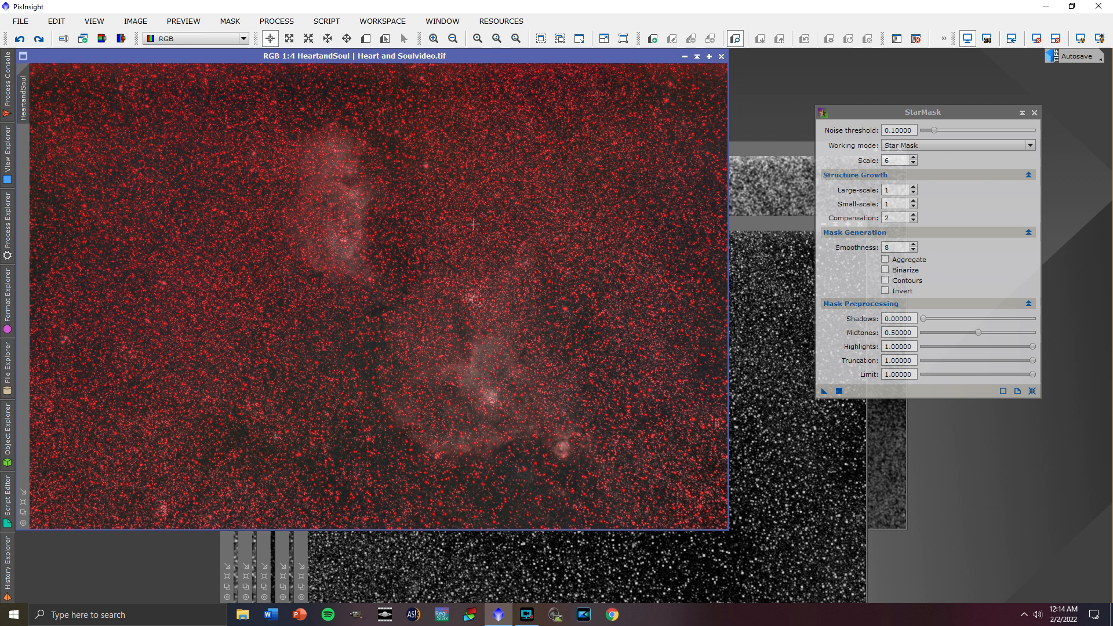
Step: Examine how tightly the mask with smoothness 8 covers the stars around the nebula
scroll(472, 223, up, 3)
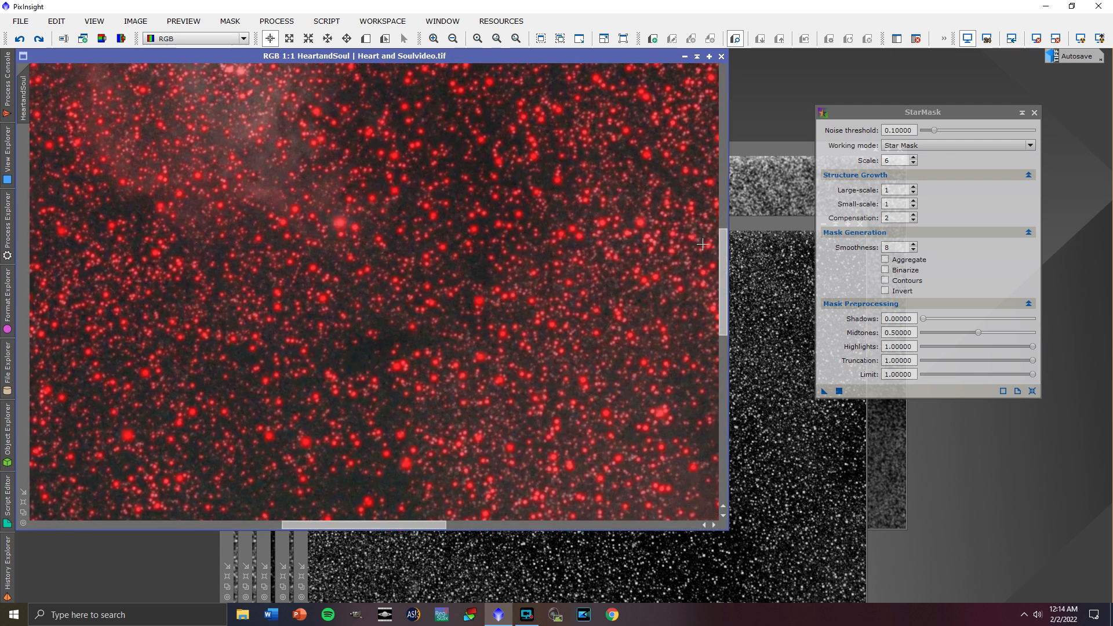
drag(724, 258, 725, 150)
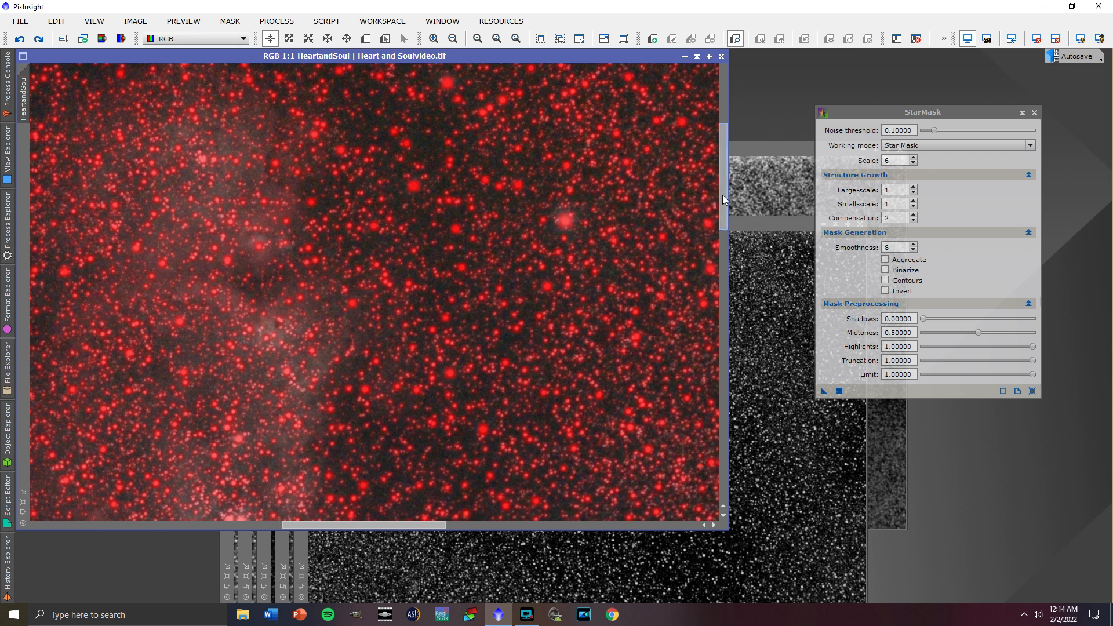
scroll(724, 200, up, 2)
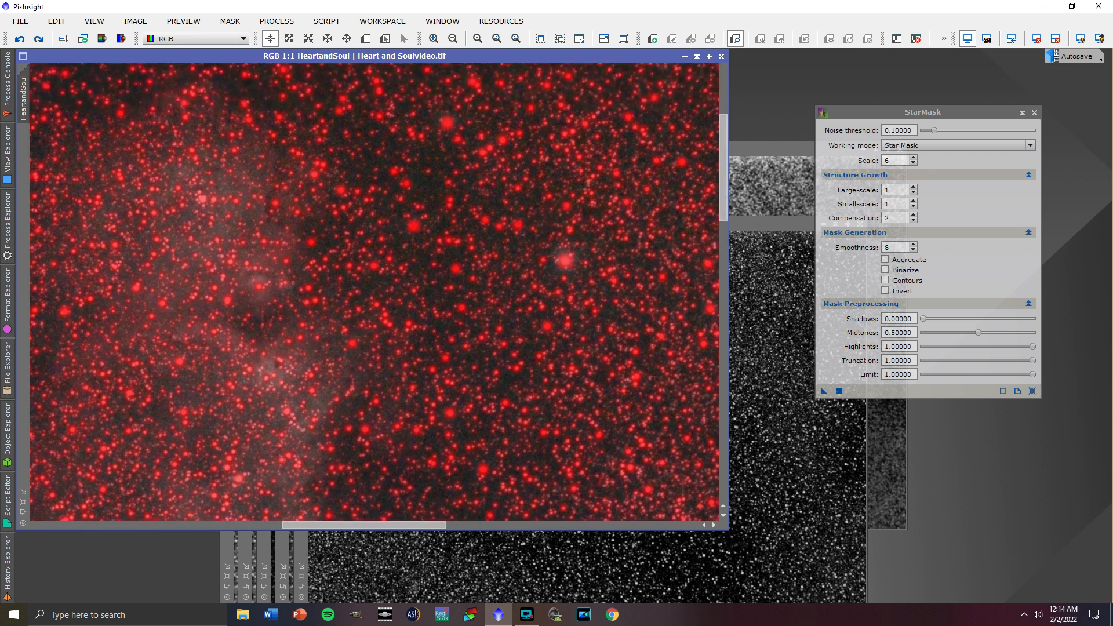
scroll(519, 235, down, 3)
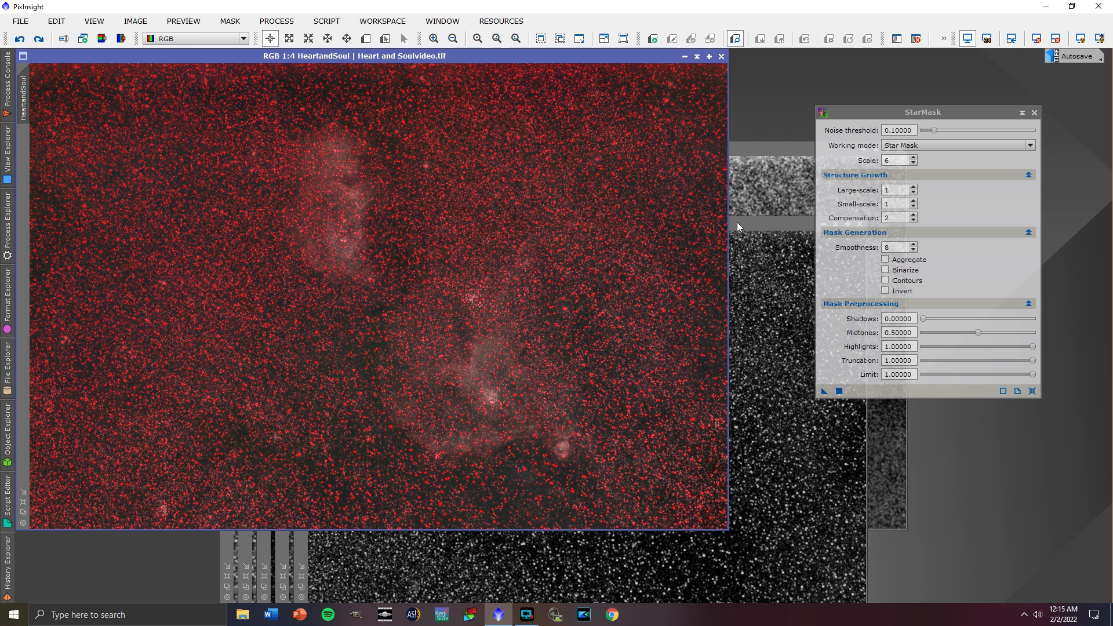
Step: Close the StarMask process and all older star masks, keeping only star_mask5 beside the HeartandSoul image
drag(728, 225, 565, 190)
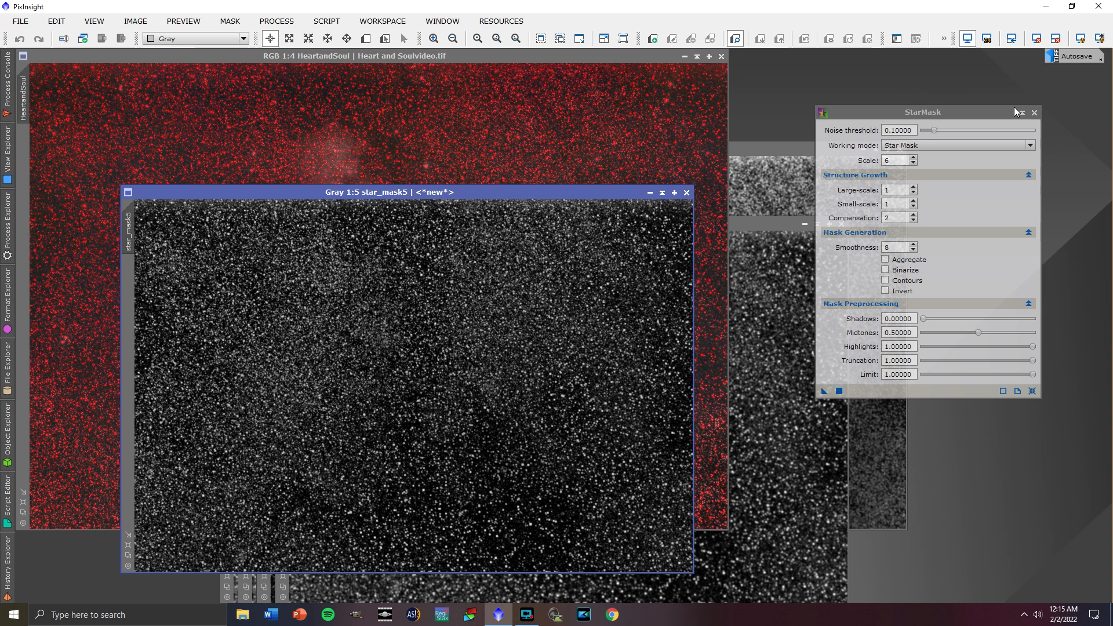
click(1034, 112)
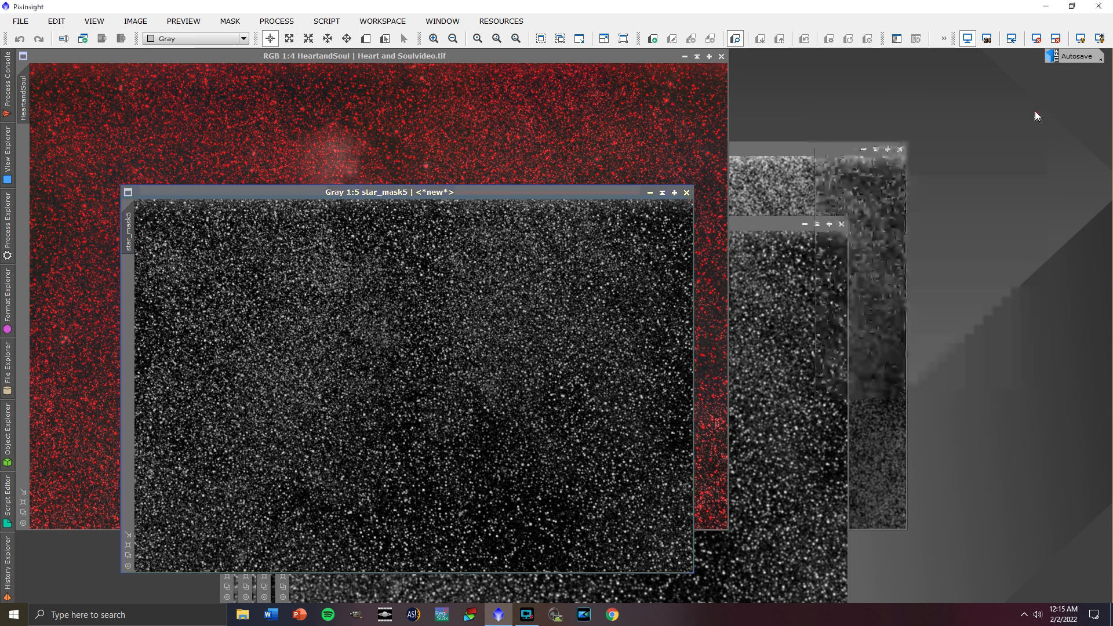
click(752, 226)
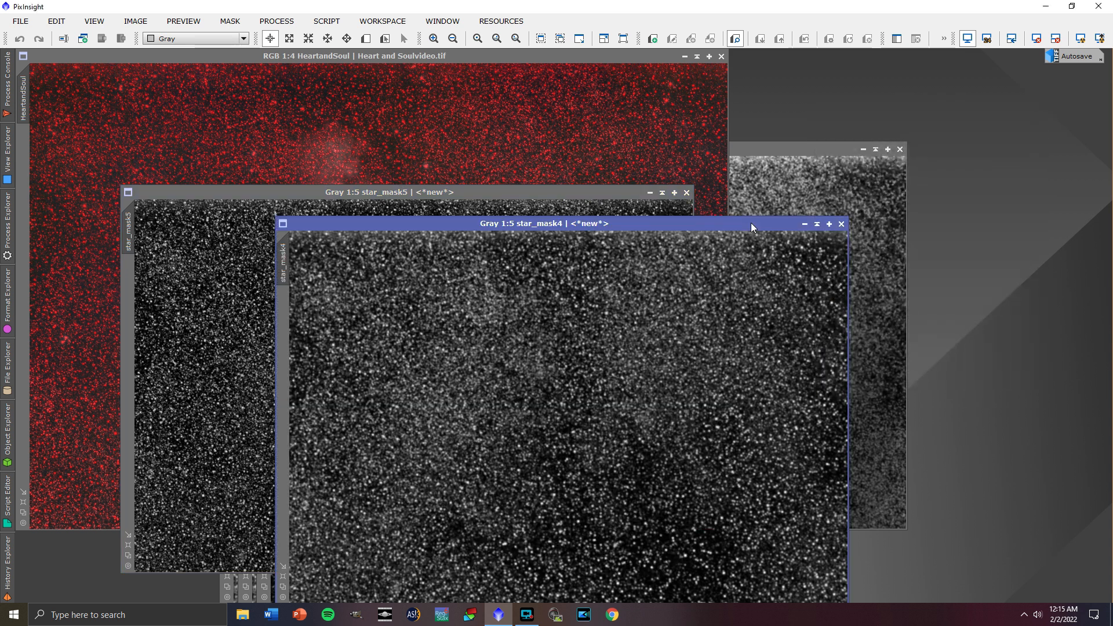
click(841, 225)
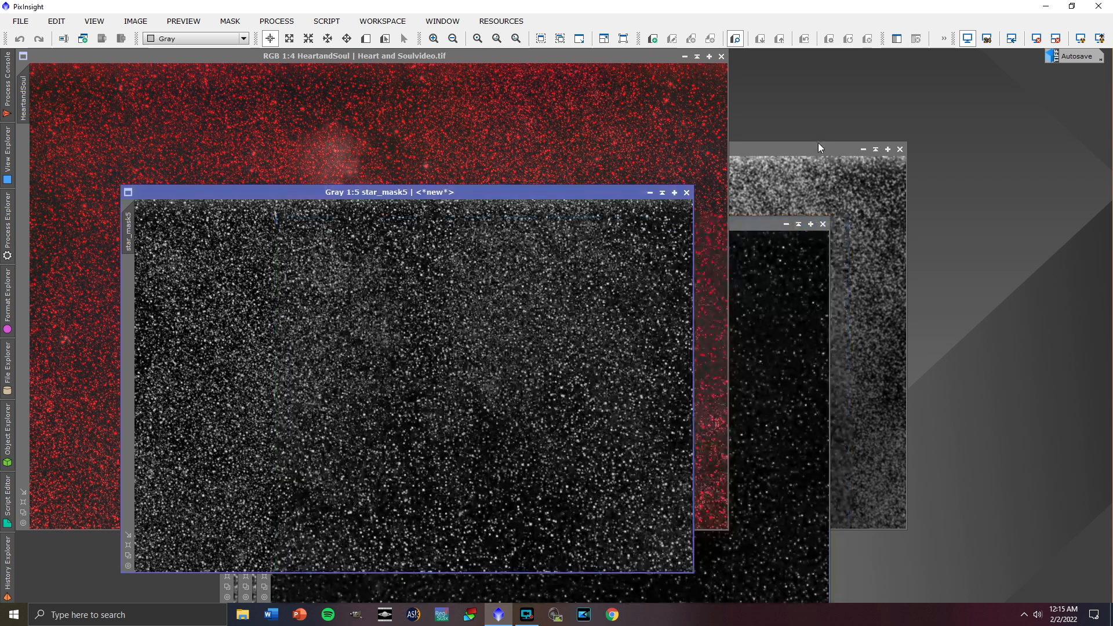
click(801, 228)
click(822, 224)
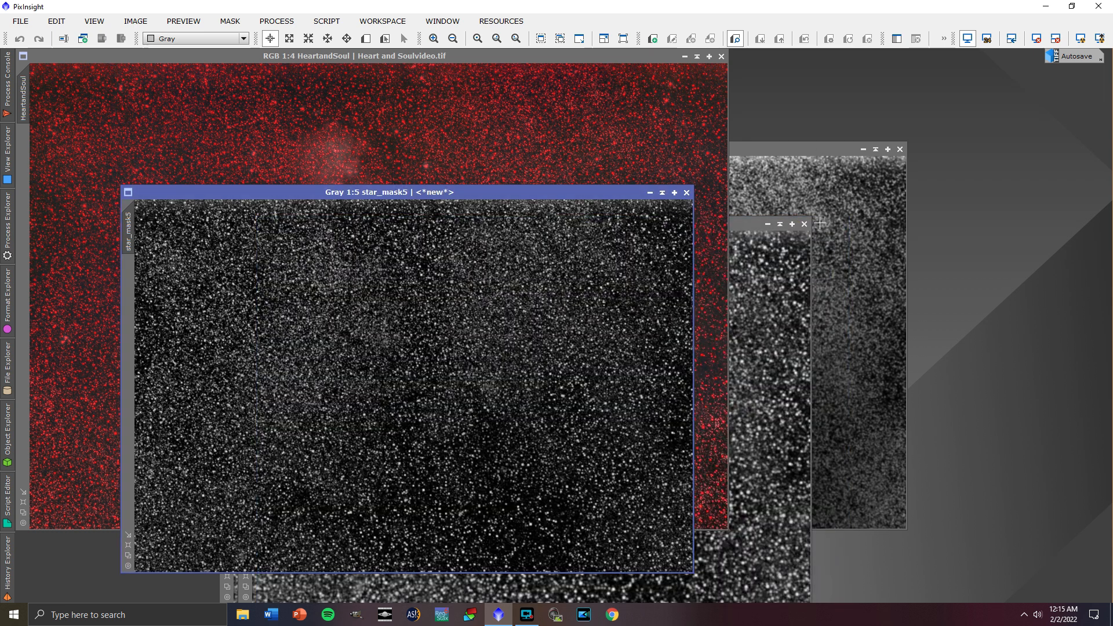
click(804, 224)
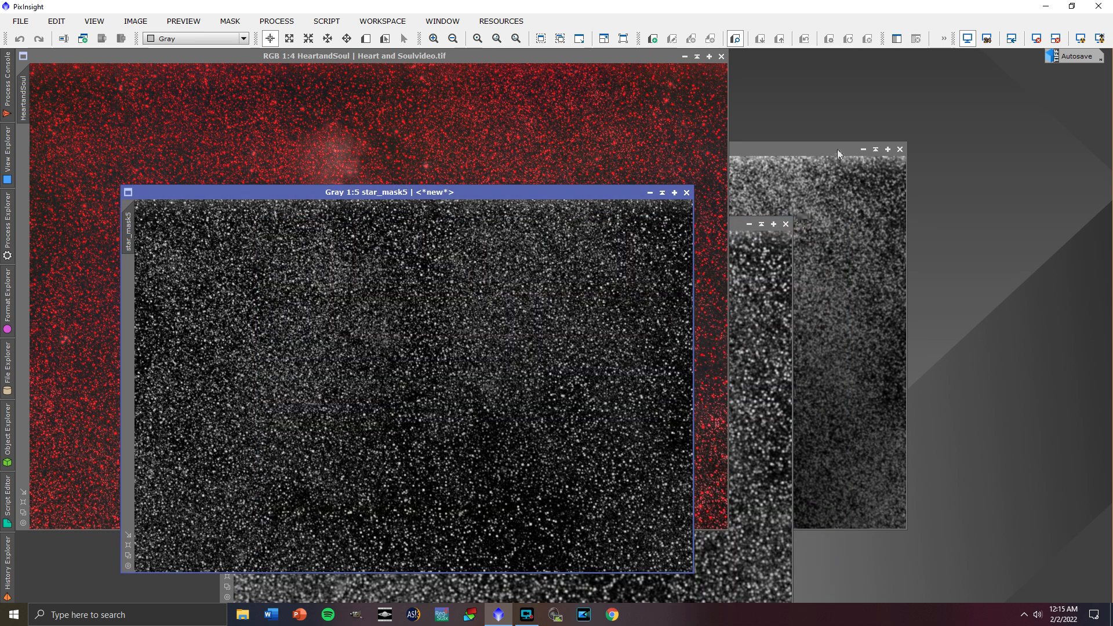
click(787, 224)
click(900, 150)
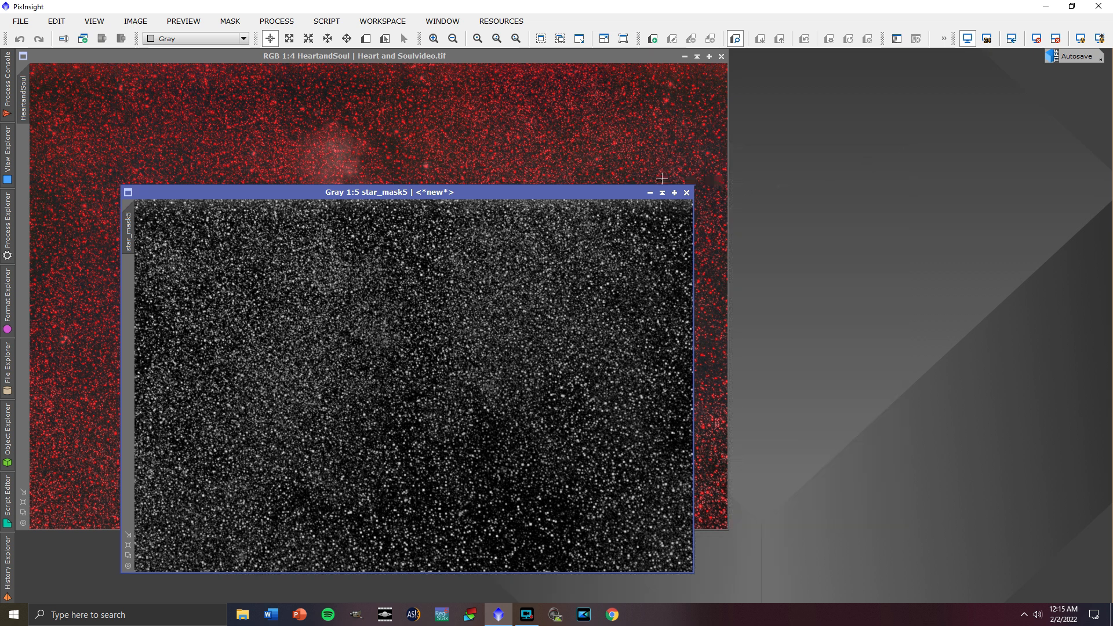
drag(569, 191, 790, 138)
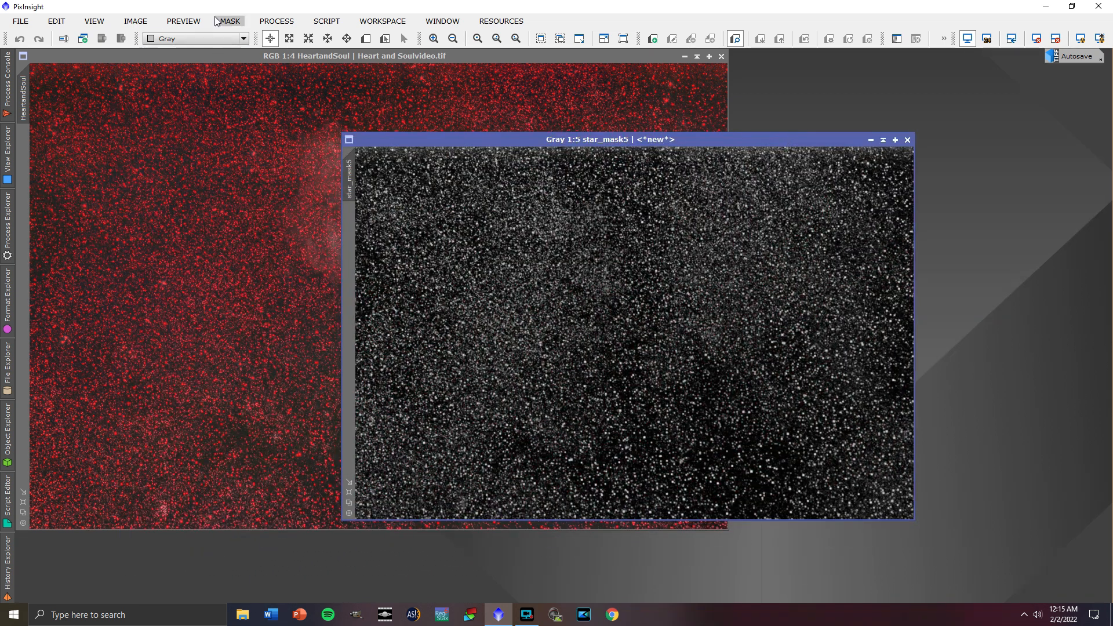
Step: Hide the star_mask5 overlay on the HeartandSoul image and un-invert the mask
click(216, 21)
click(204, 54)
click(231, 21)
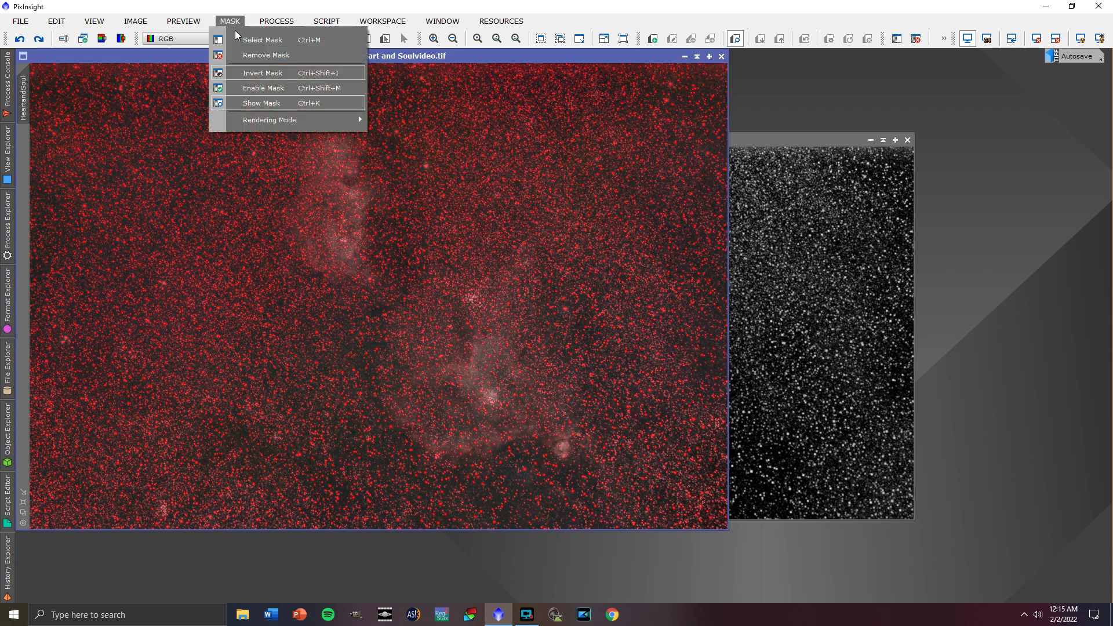
click(247, 103)
click(238, 21)
click(254, 72)
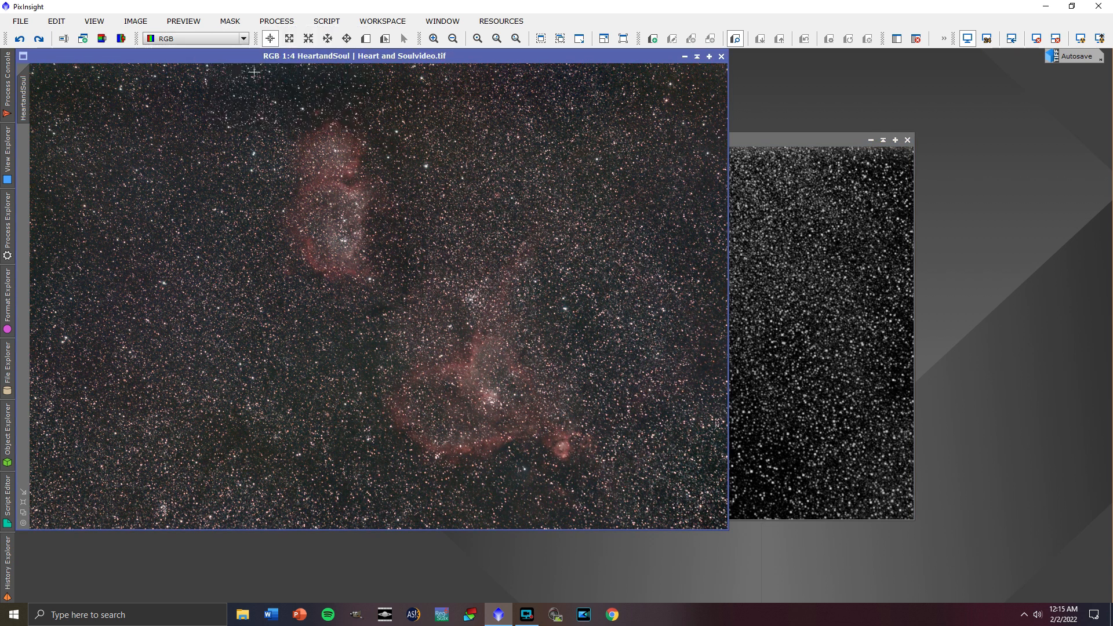
Step: Minimize star_mask5 to an icon and park it directly below the Autosave icon
click(777, 143)
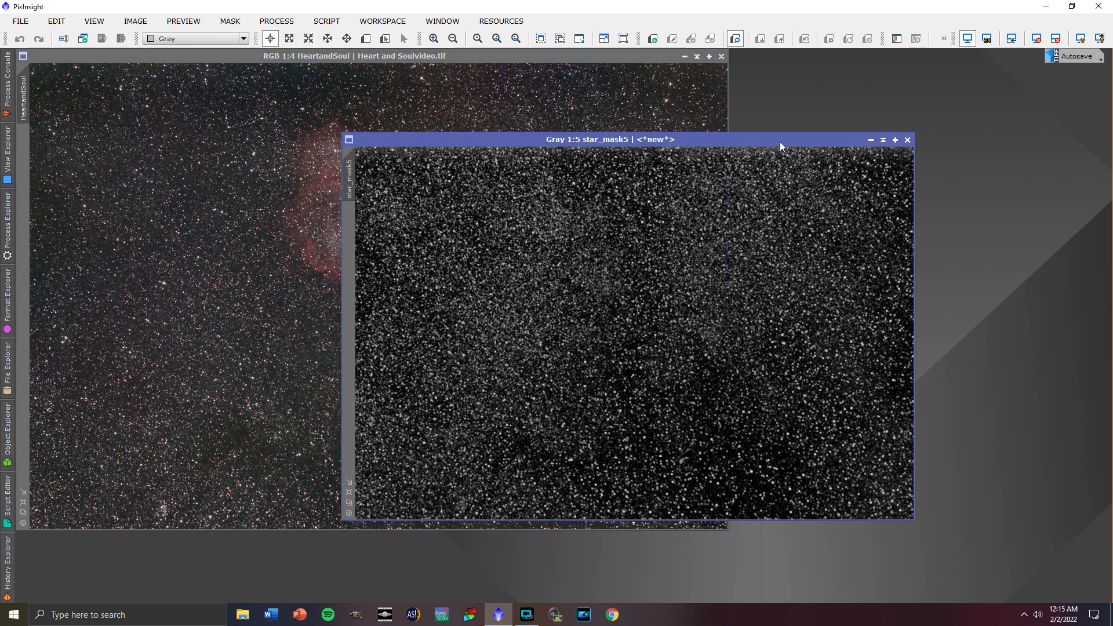
click(870, 141)
drag(793, 299, 1068, 75)
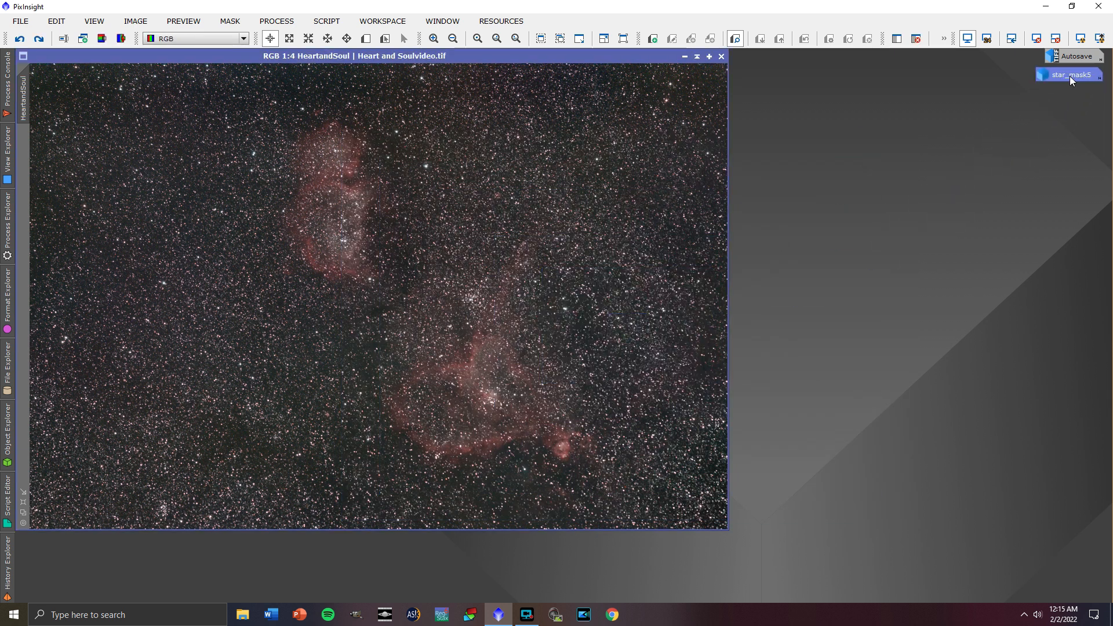
mouse_move(1069, 75)
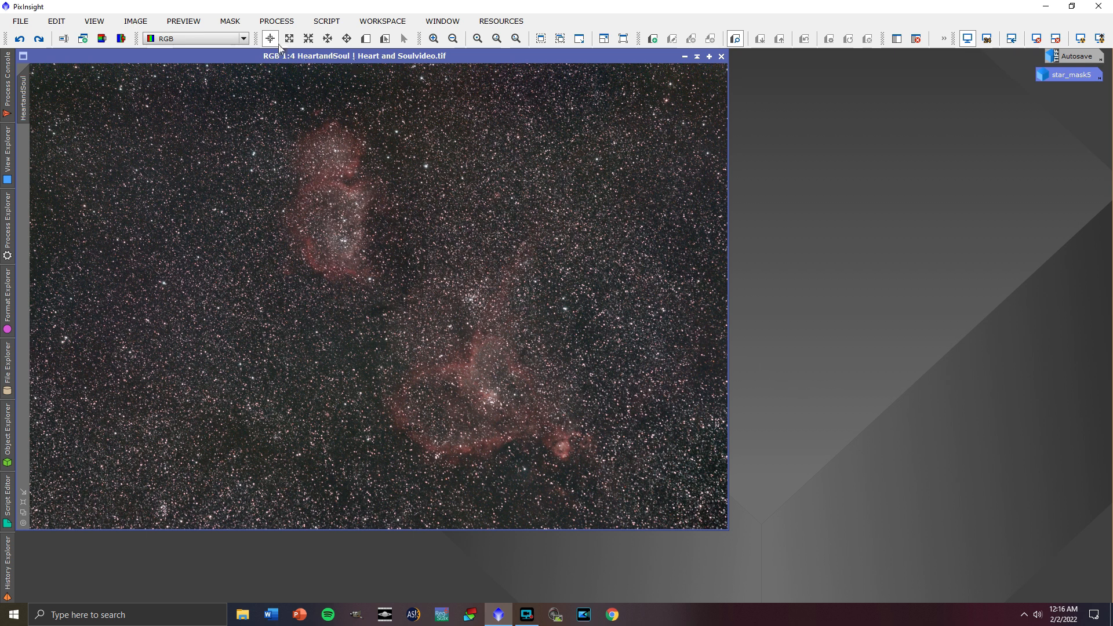
Step: Open the RangeSelection process and start its real-time preview on the HeartandSoul image
click(277, 21)
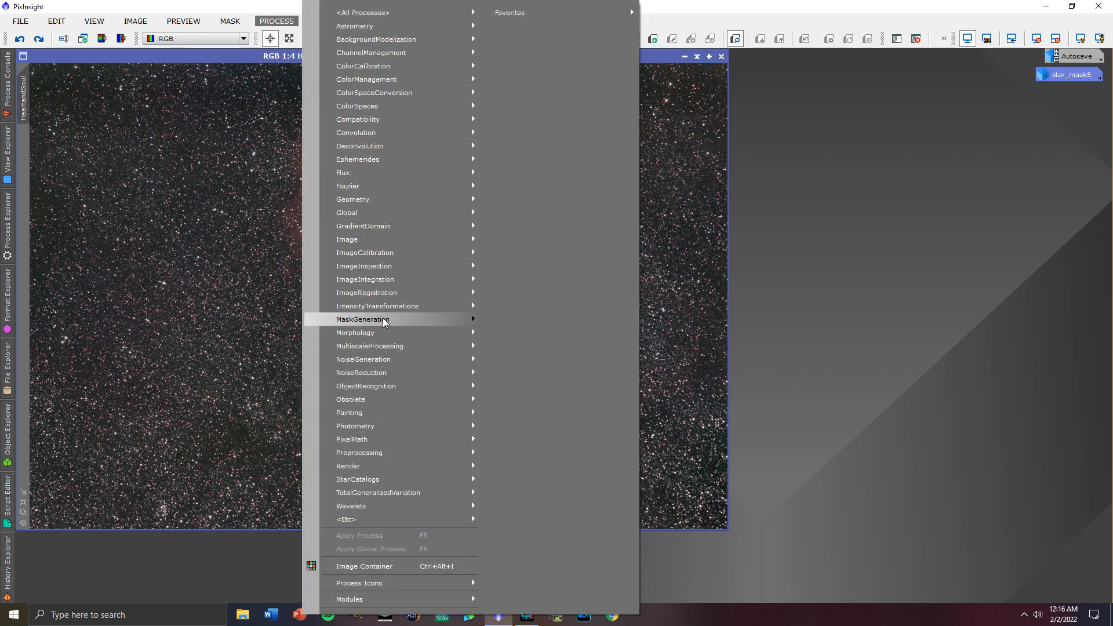
mouse_move(445, 320)
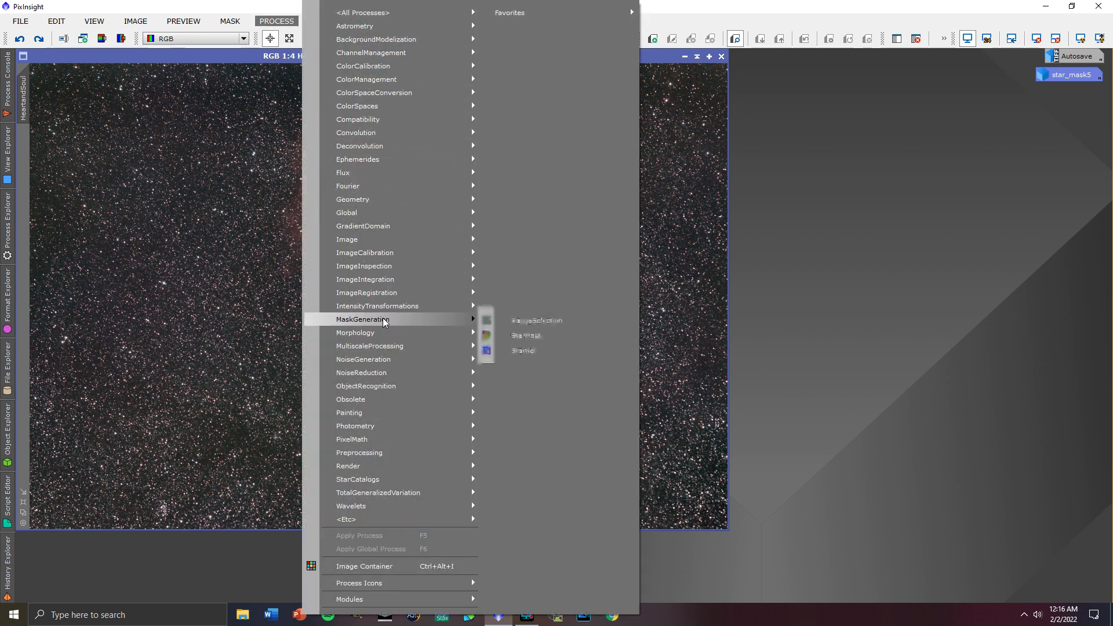
click(517, 322)
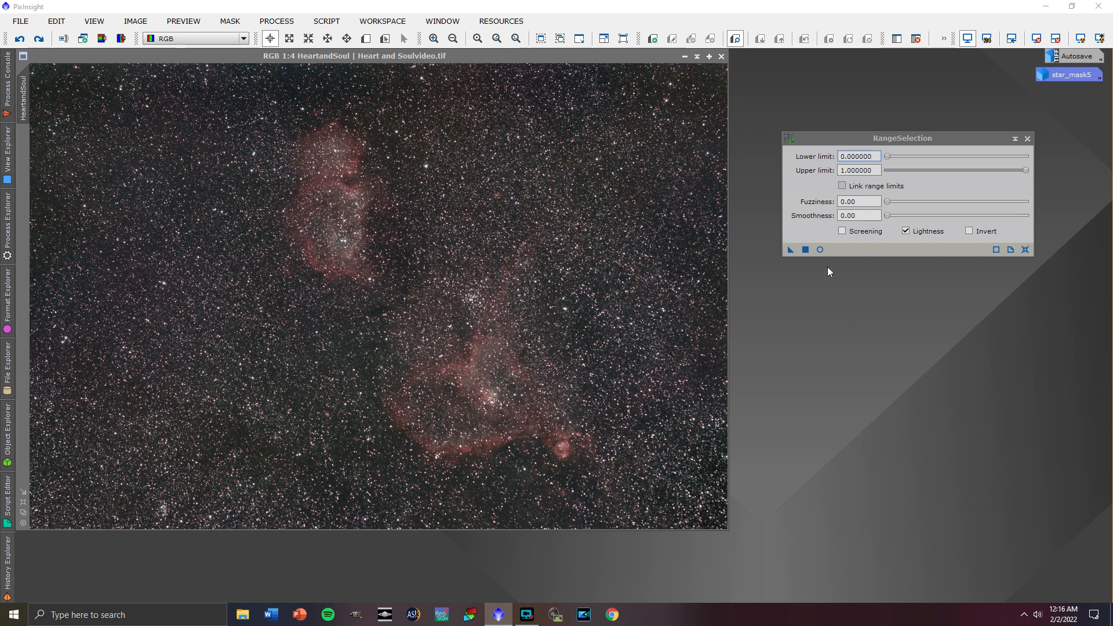
click(820, 250)
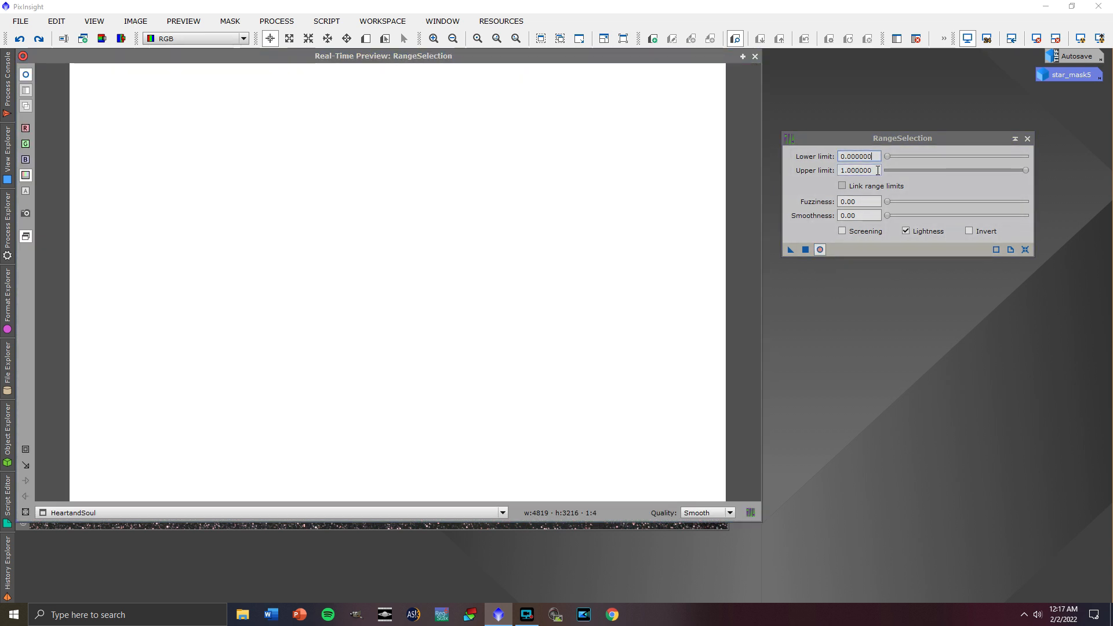
Step: Tune the RangeSelection lower limit to 0.24 so the preview isolates the Heart and Soul nebulae
click(888, 157)
drag(887, 157, 888, 156)
scroll(887, 157, up, 6)
scroll(887, 157, up, 6)
scroll(887, 157, up, 5)
scroll(886, 156, up, 4)
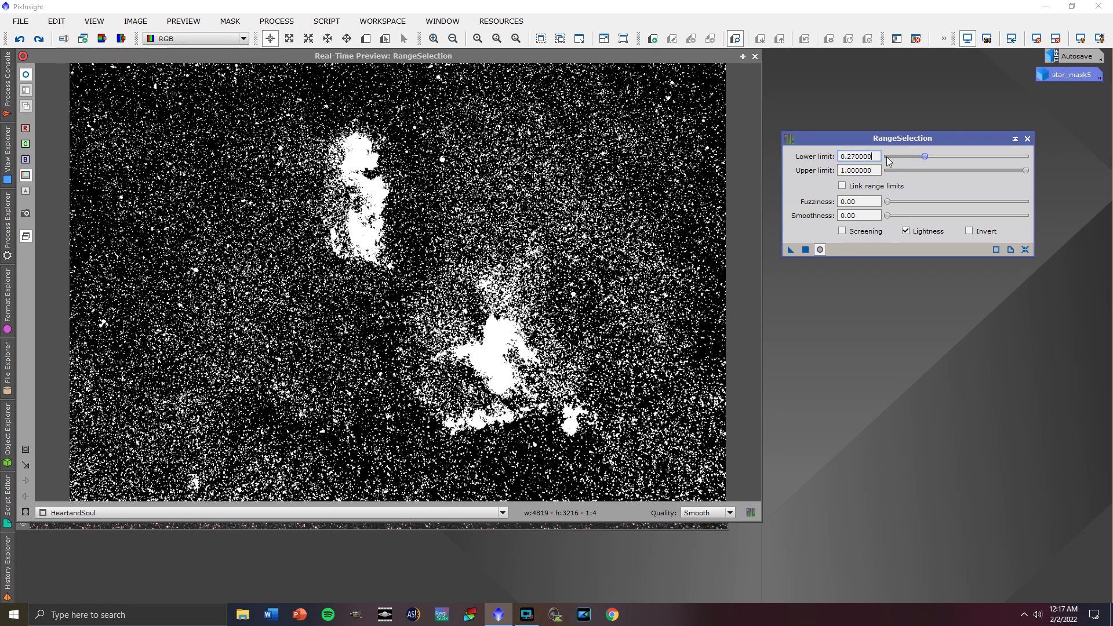
scroll(886, 157, up, 1)
scroll(886, 156, down, 3)
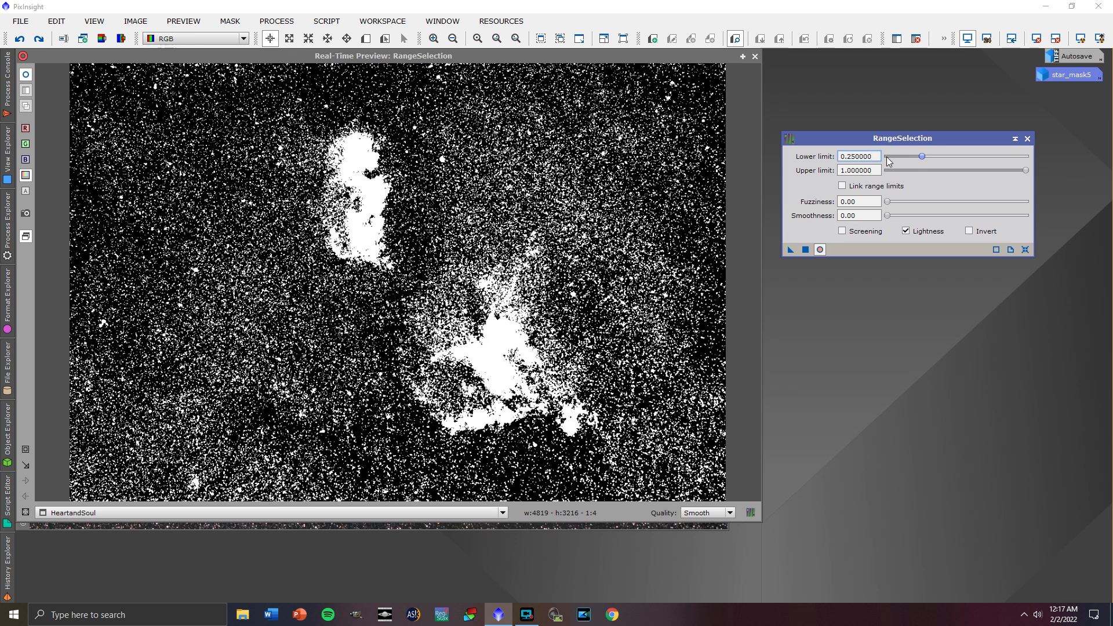
scroll(887, 160, down, 1)
scroll(888, 159, down, 1)
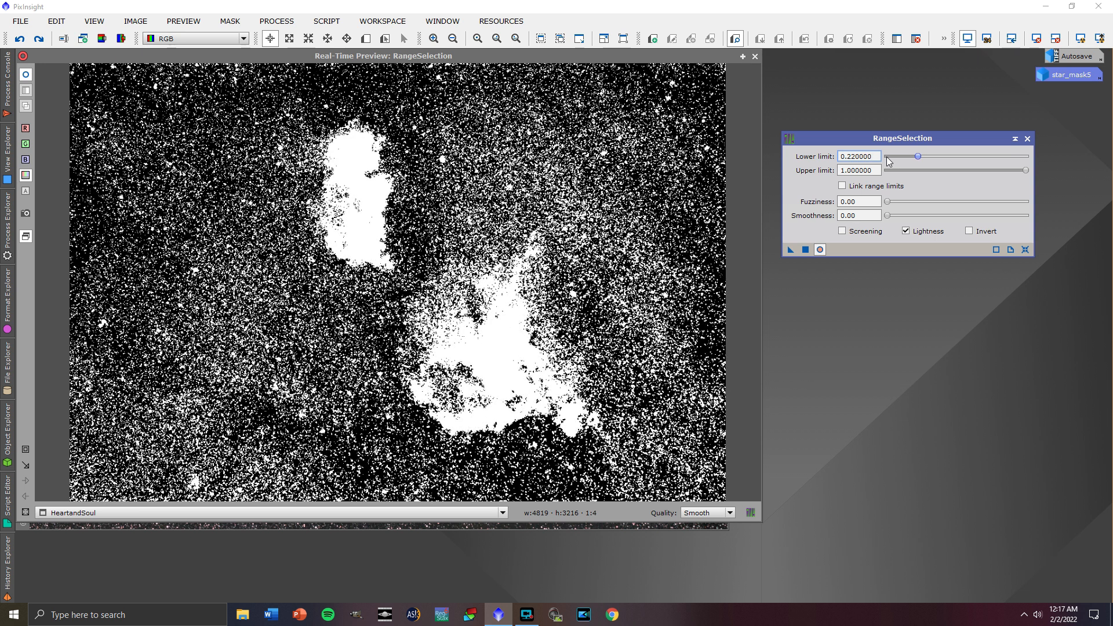
scroll(888, 158, up, 2)
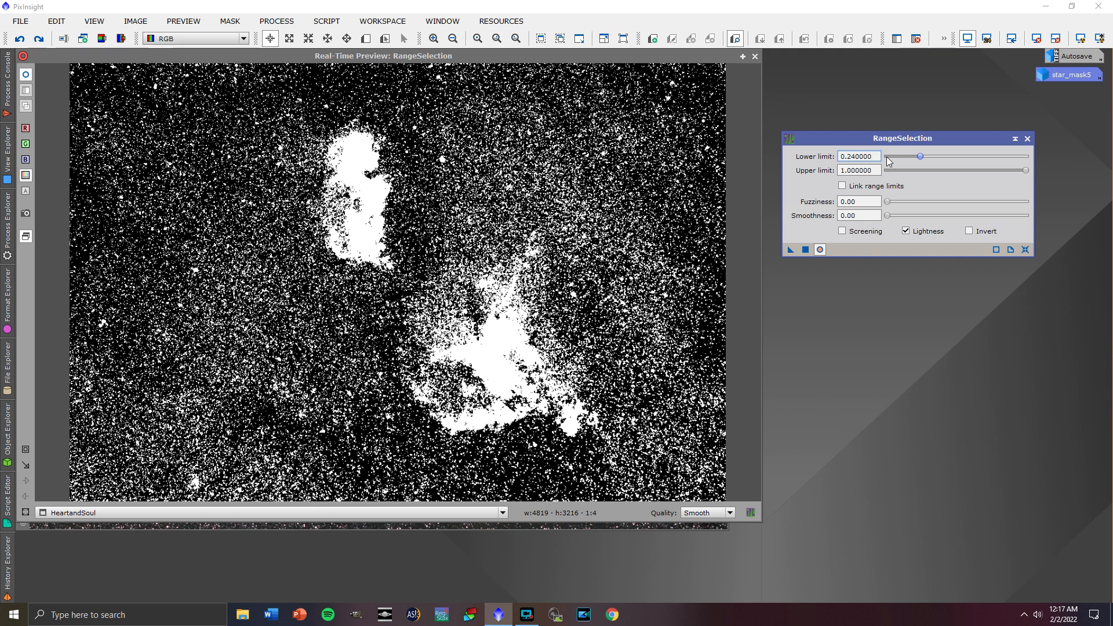
scroll(887, 157, up, 2)
scroll(887, 157, down, 1)
scroll(887, 157, down, 2)
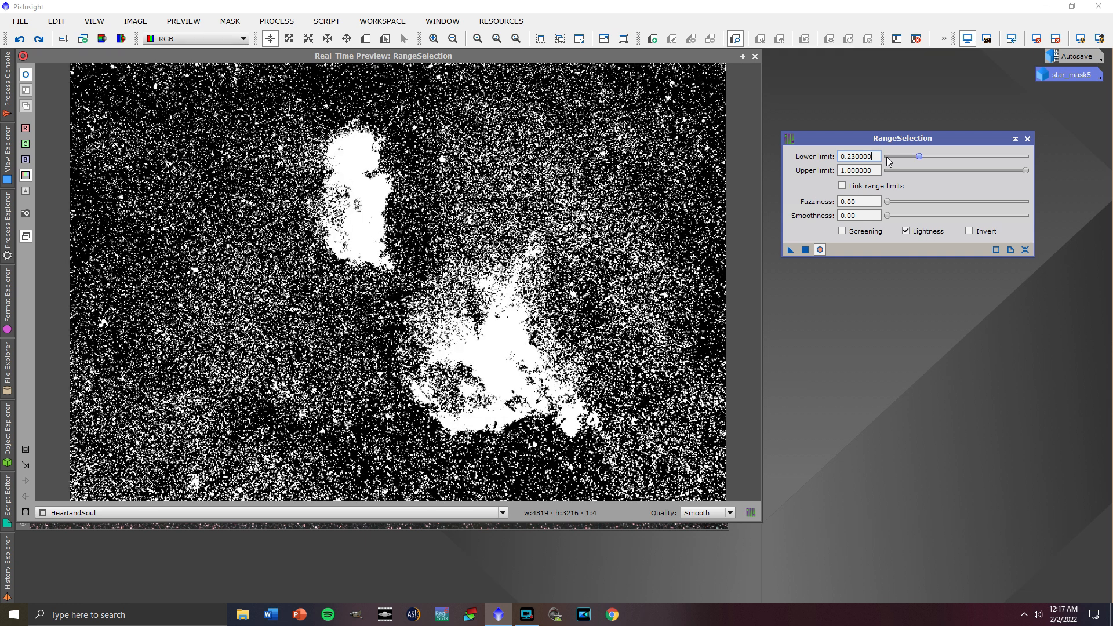
scroll(887, 157, up, 1)
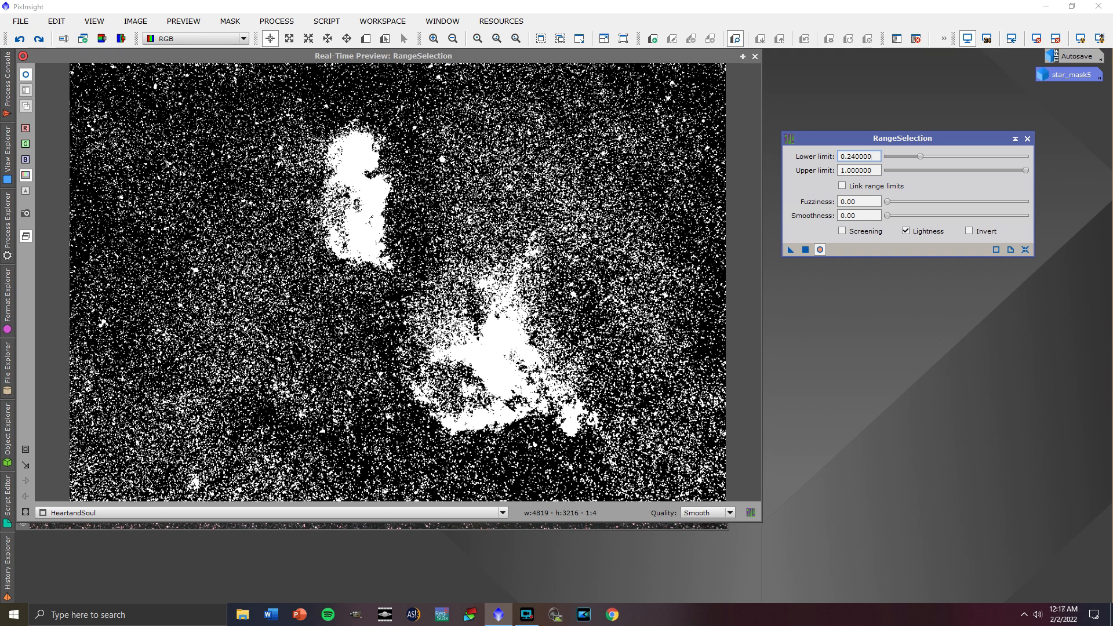
Step: Set the range mask's smoothness to 10.0 and turn on Invert
drag(864, 215, 837, 219)
text(10.0)
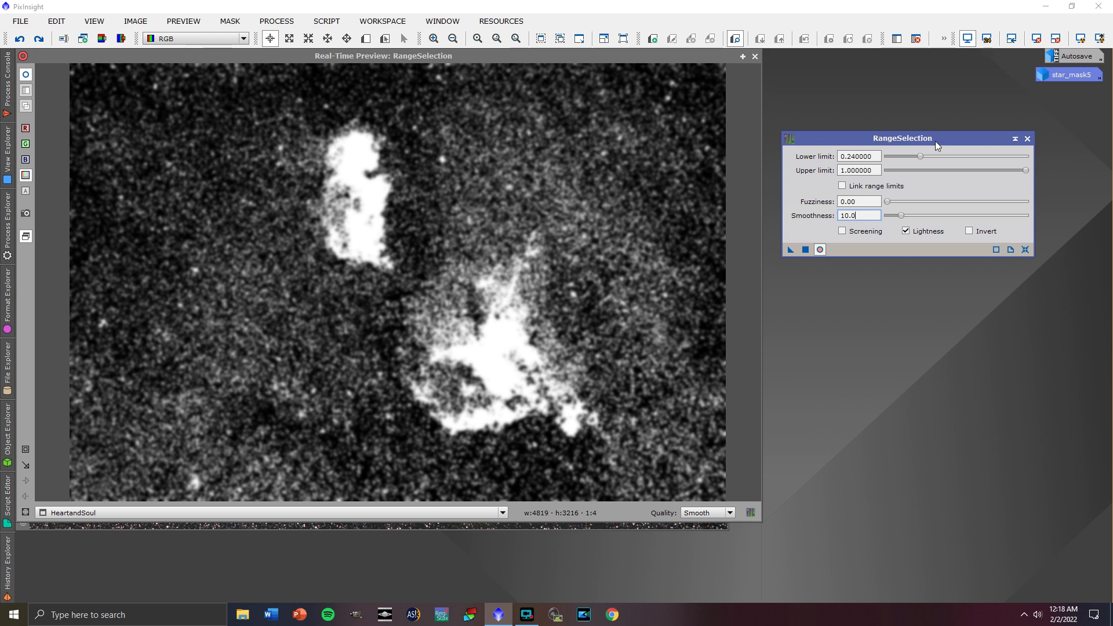
click(969, 231)
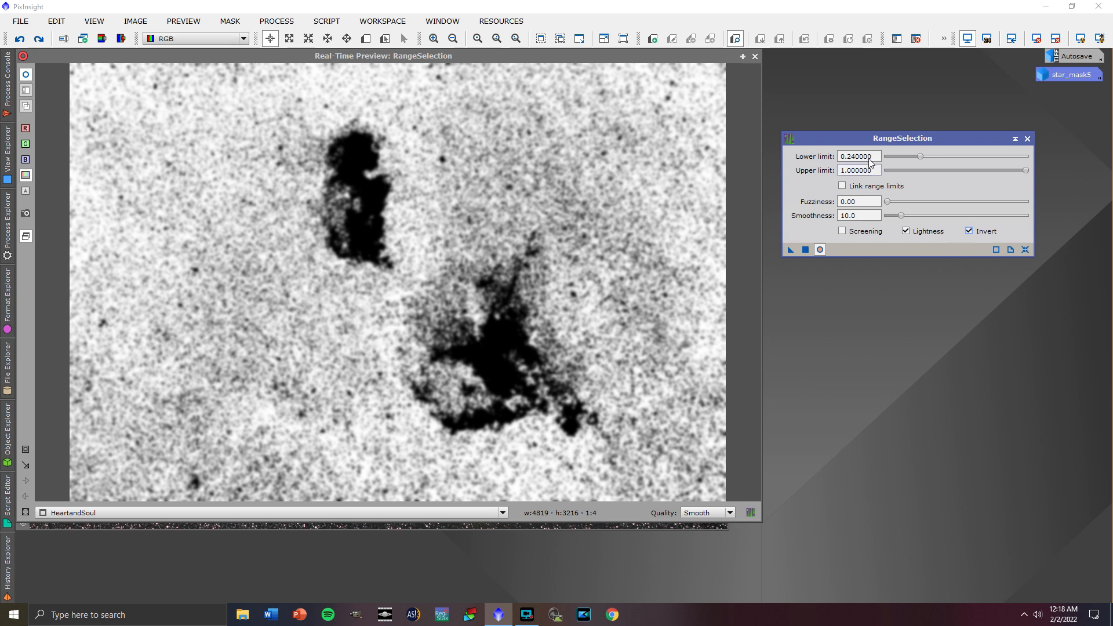
Step: Close the real-time preview, generate the range mask, and set its window beside the HeartandSoul image with RangeSelection closed
click(755, 56)
click(755, 56)
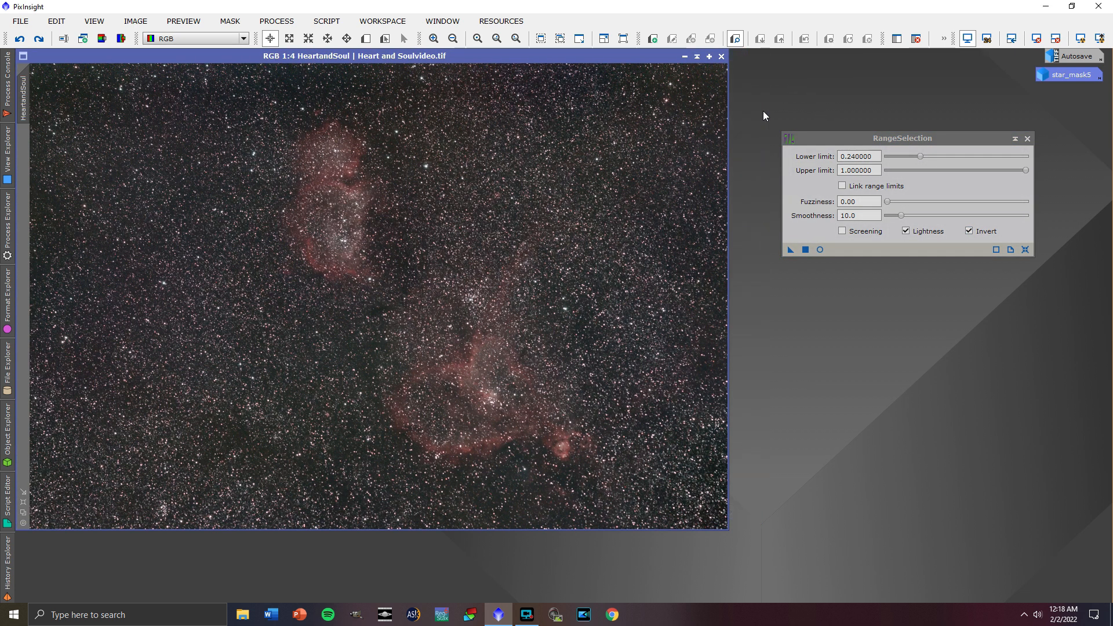
click(805, 250)
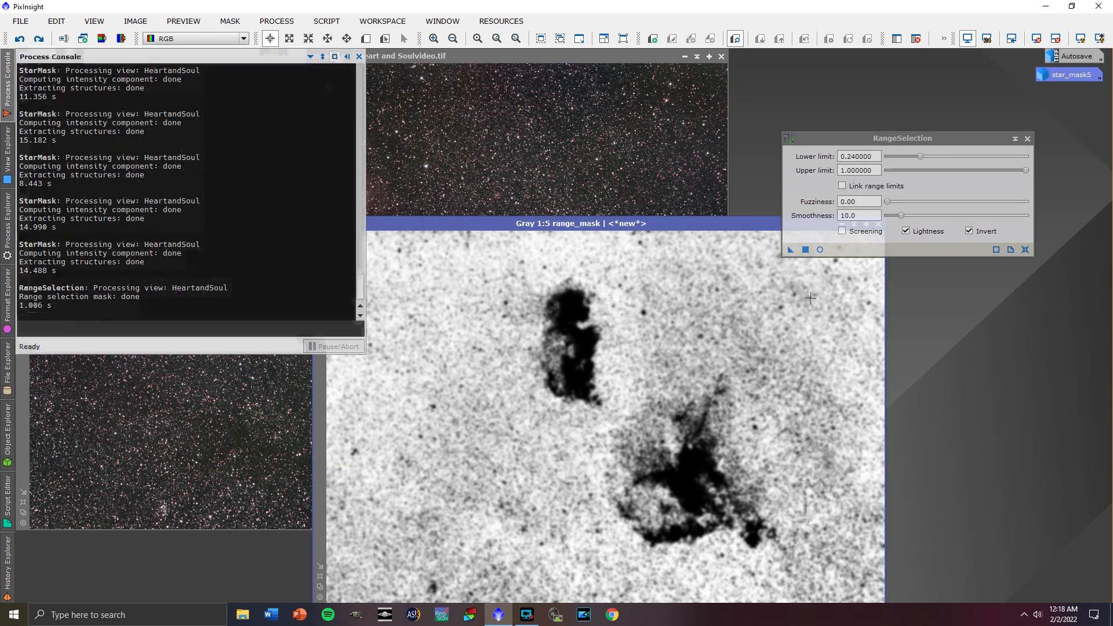
click(1027, 139)
drag(744, 224, 860, 106)
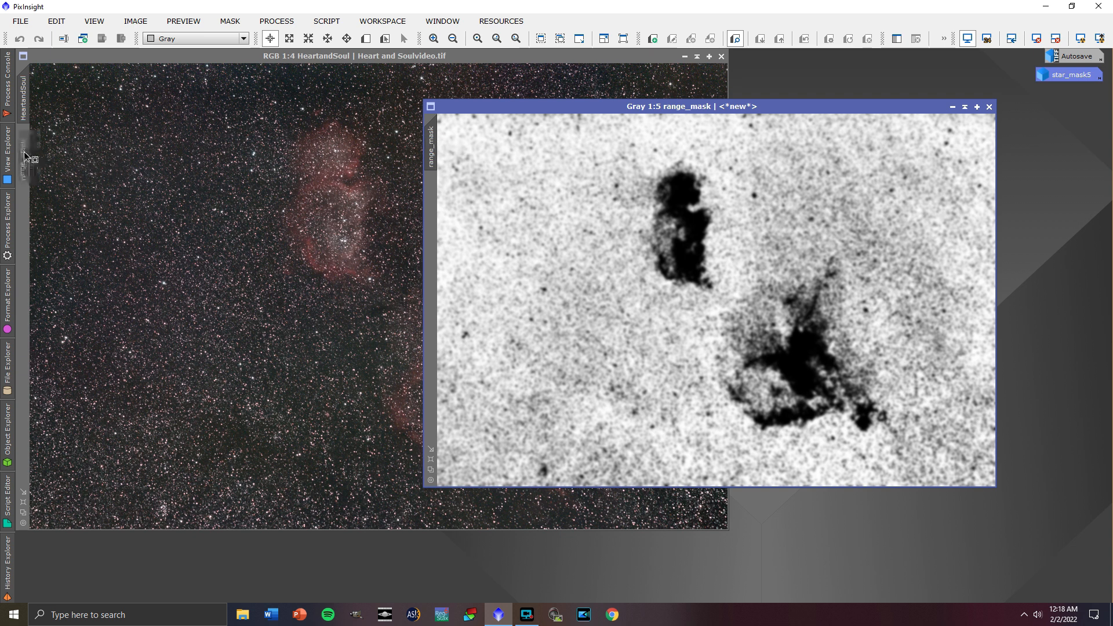
Step: Apply range_mask to the HeartandSoul image, show its overlay, and invert the mask
click(243, 60)
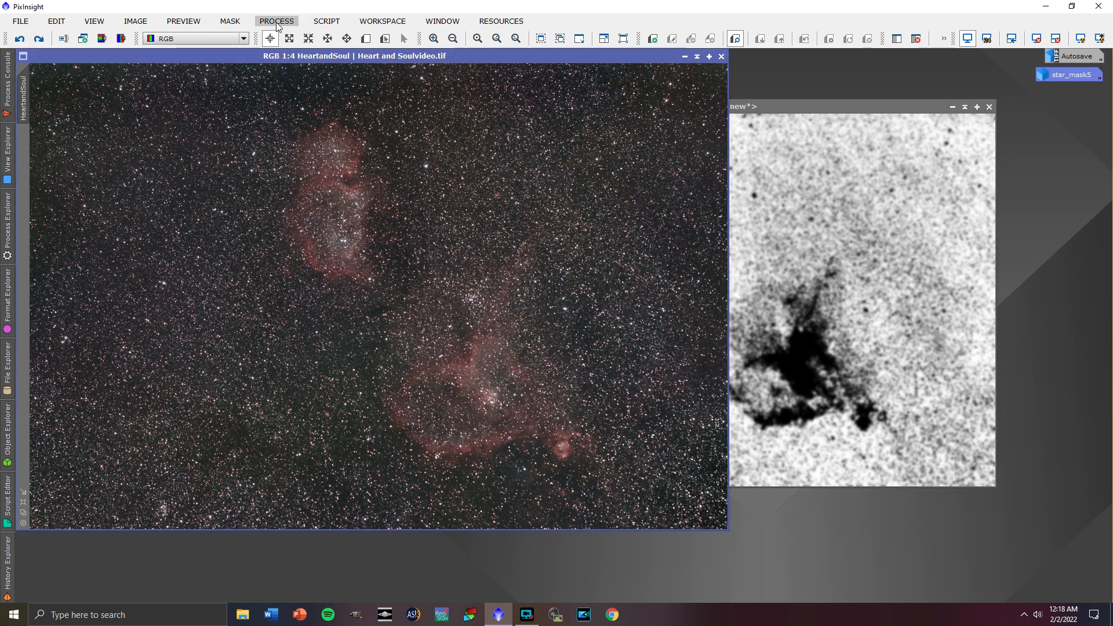
click(238, 20)
click(242, 103)
click(232, 21)
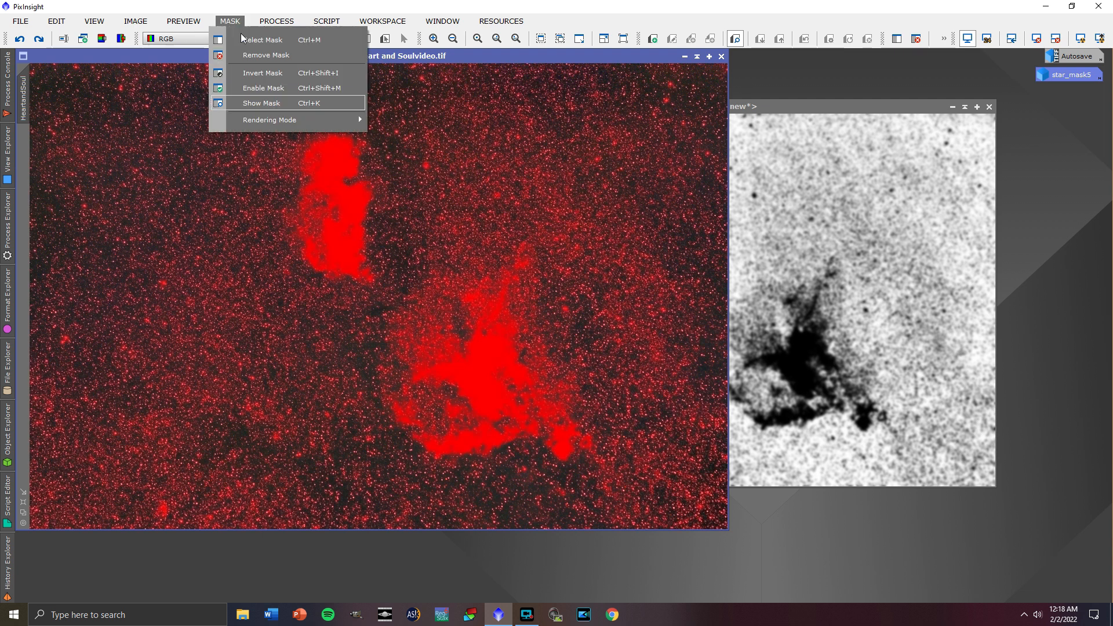
click(245, 73)
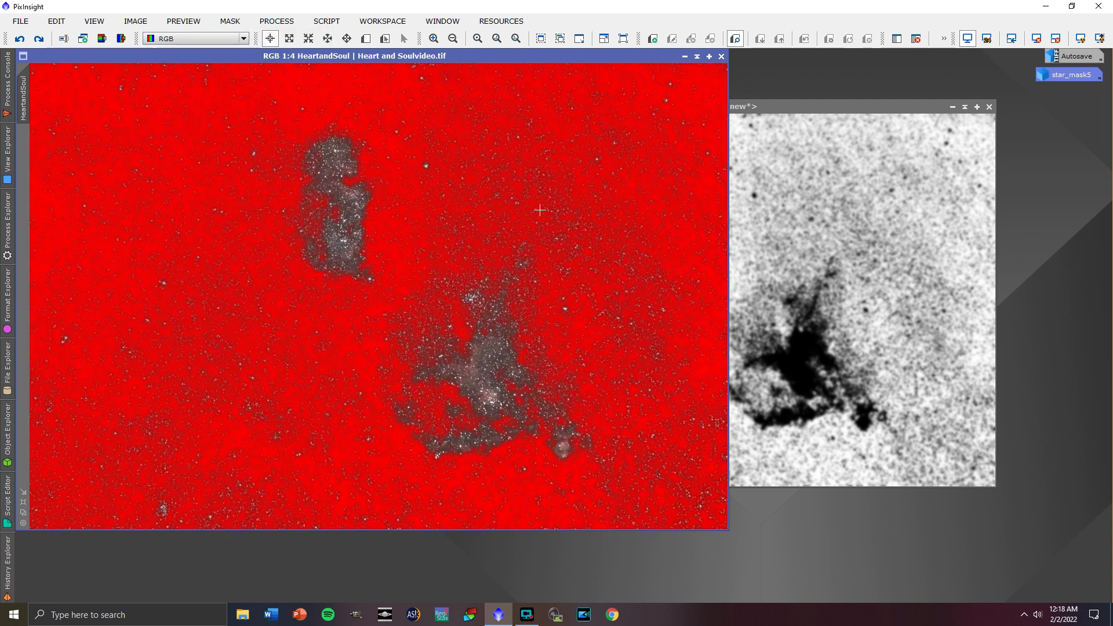
Step: Examine up close how the range mask overlay follows the upper nebula's edges and stars
scroll(425, 218, up, 2)
scroll(425, 218, up, 1)
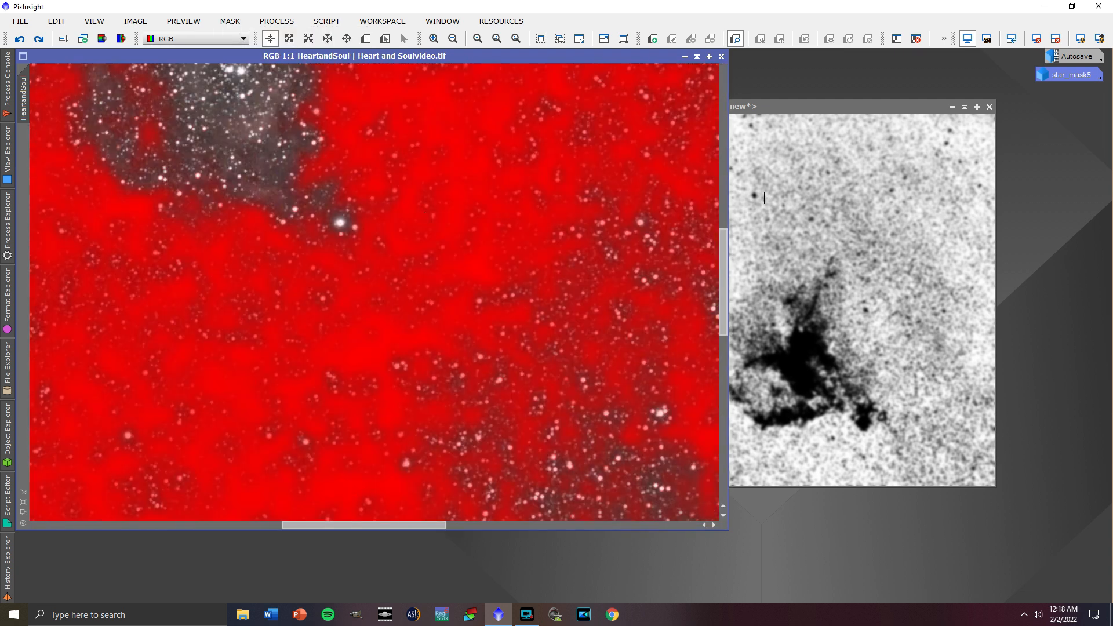
drag(723, 220, 715, 64)
drag(399, 524, 352, 525)
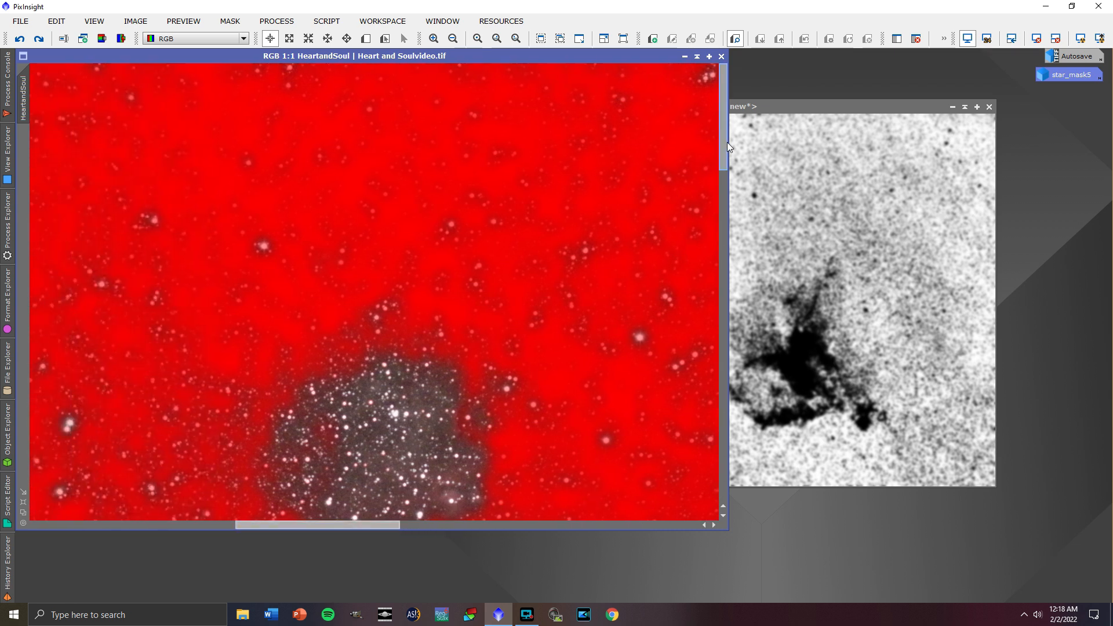
drag(727, 141, 723, 256)
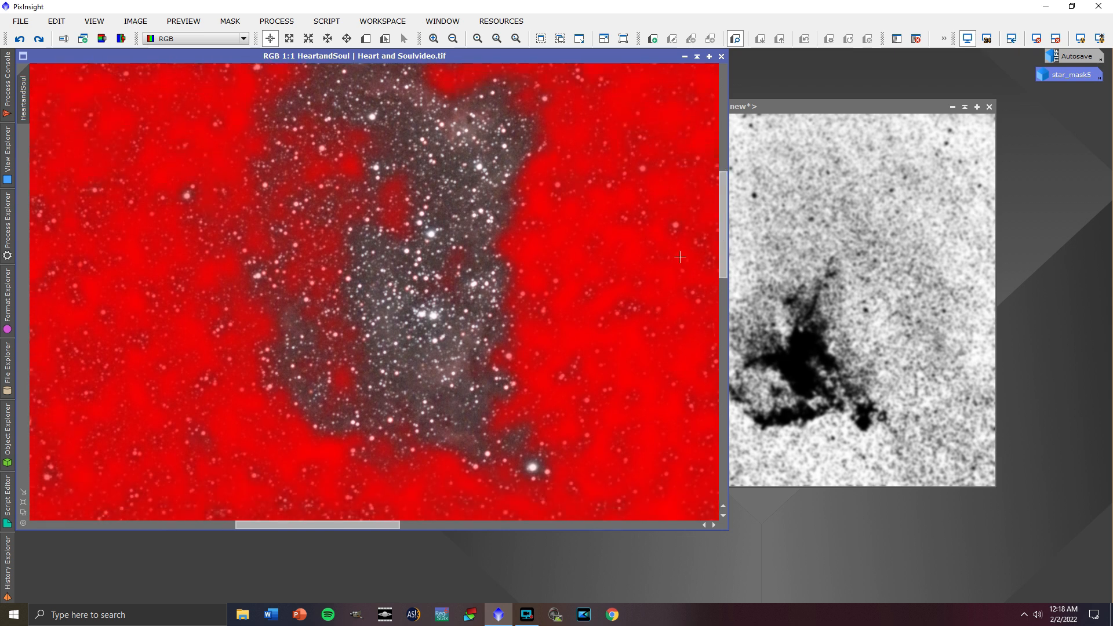
scroll(680, 257, down, 3)
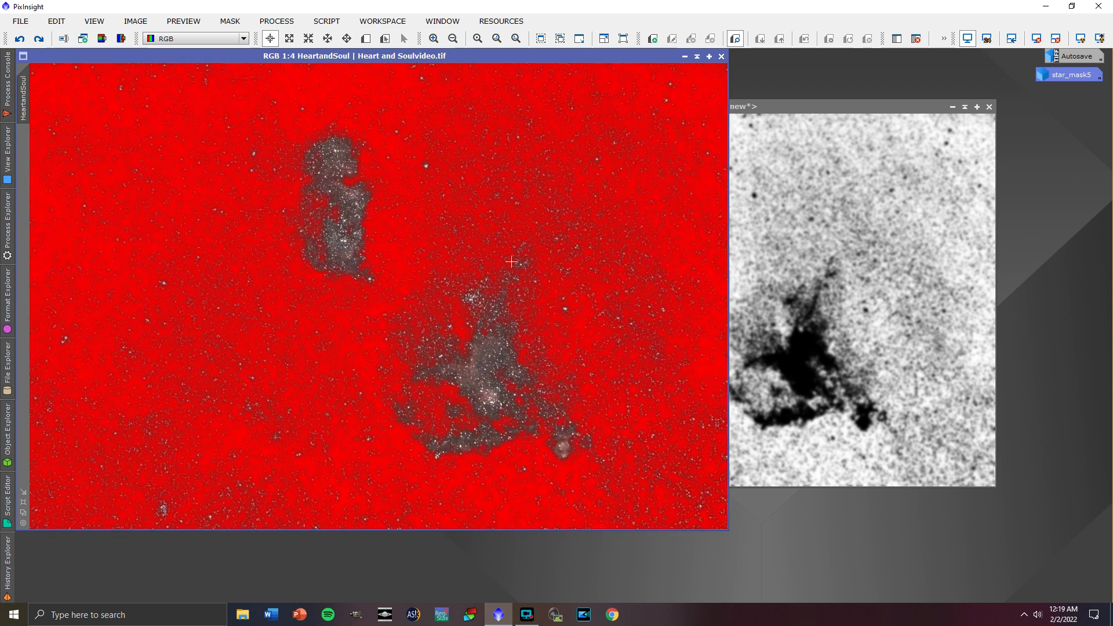
scroll(313, 279, up, 1)
drag(362, 526, 323, 525)
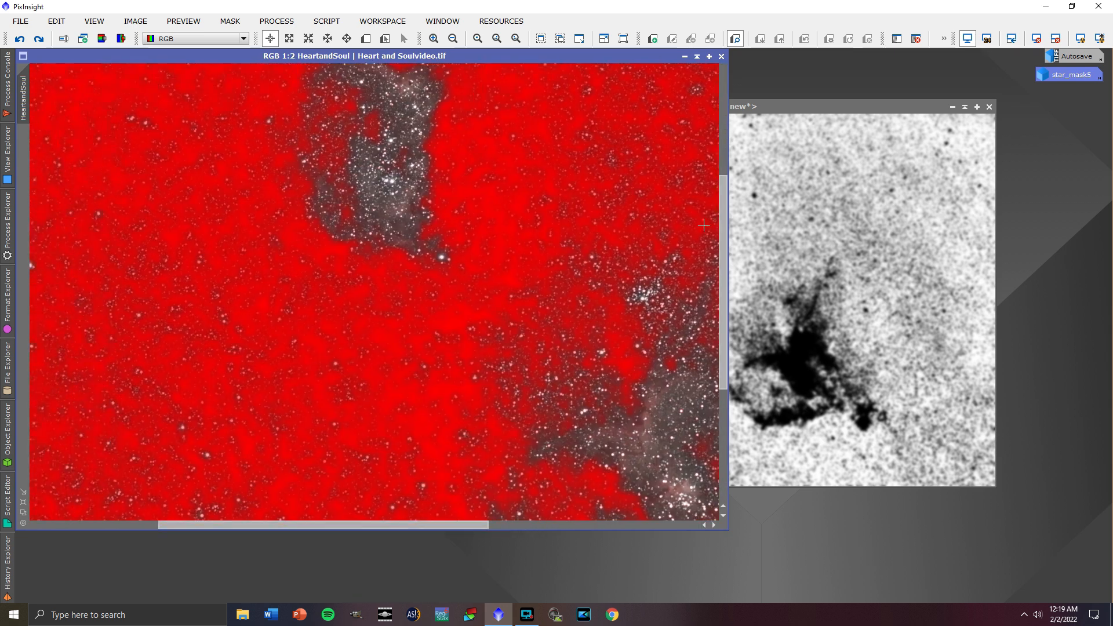
drag(723, 221, 725, 168)
scroll(358, 205, up, 1)
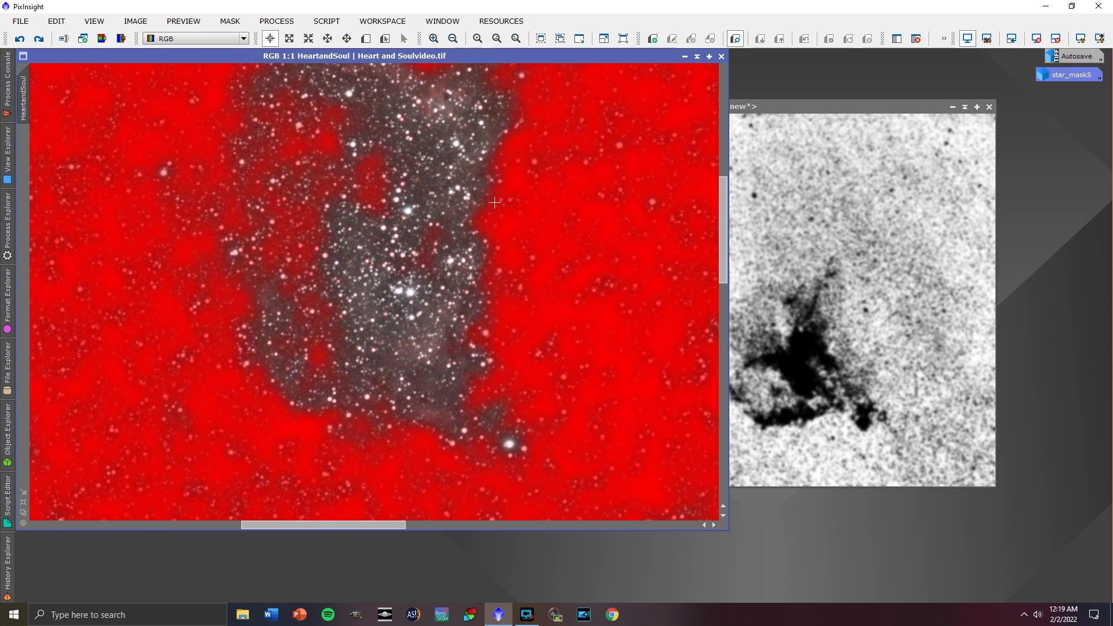
Step: Compare the upper nebula with and without the range mask overlay by toggling it repeatedly
key(ctrl+k)
key(ctrl+k)
key(ctrl+k)
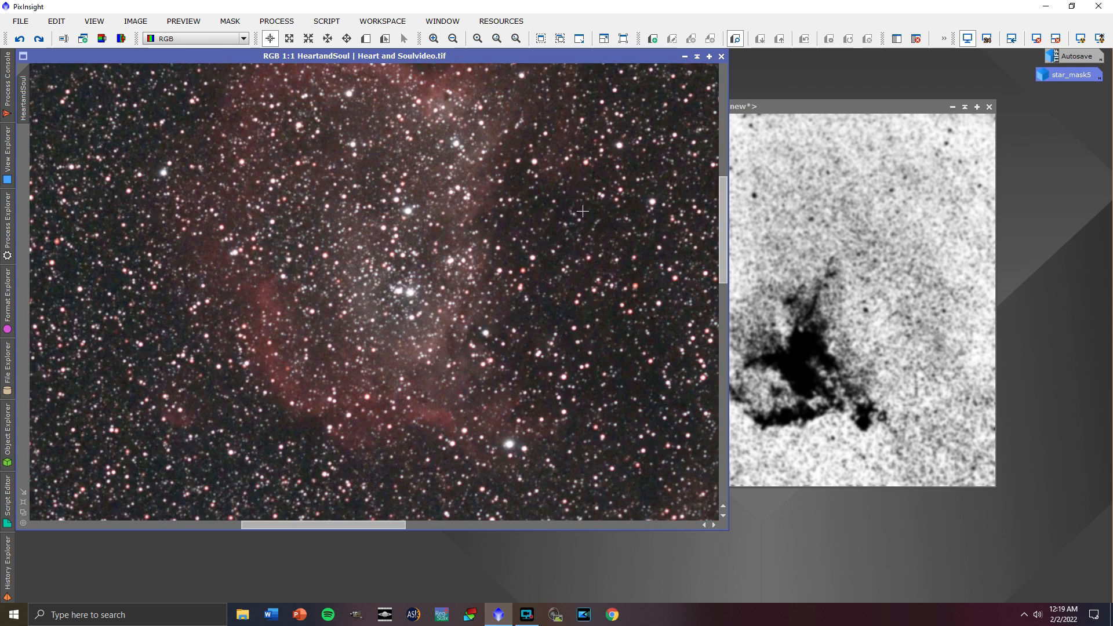
key(ctrl+k)
key(ctrl+k)
key(ctrl+k)
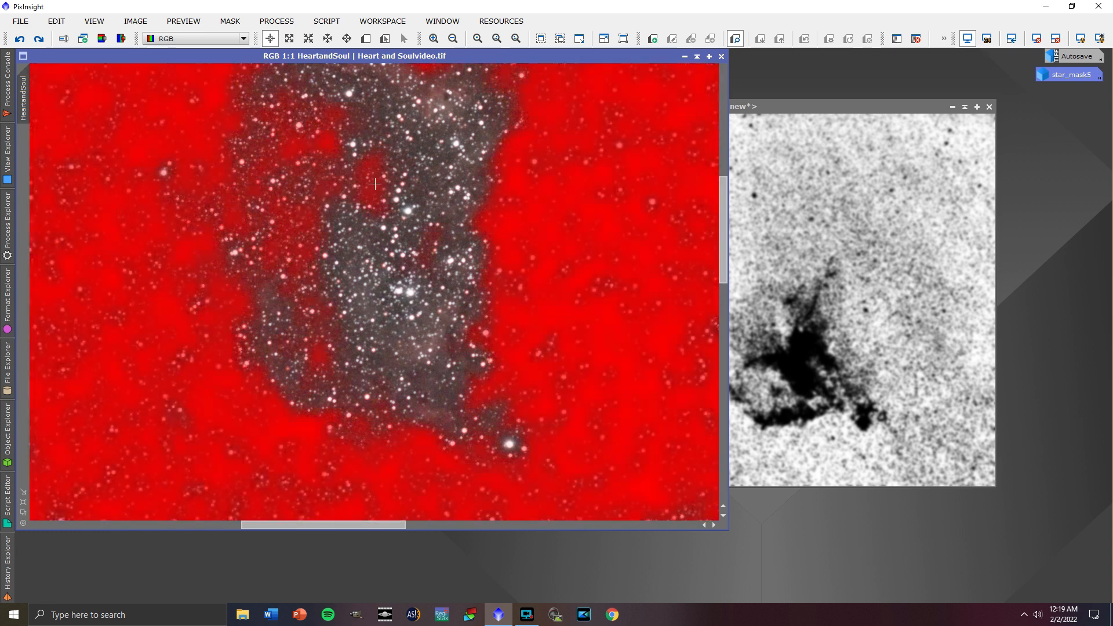
key(ctrl+k)
key(minus)
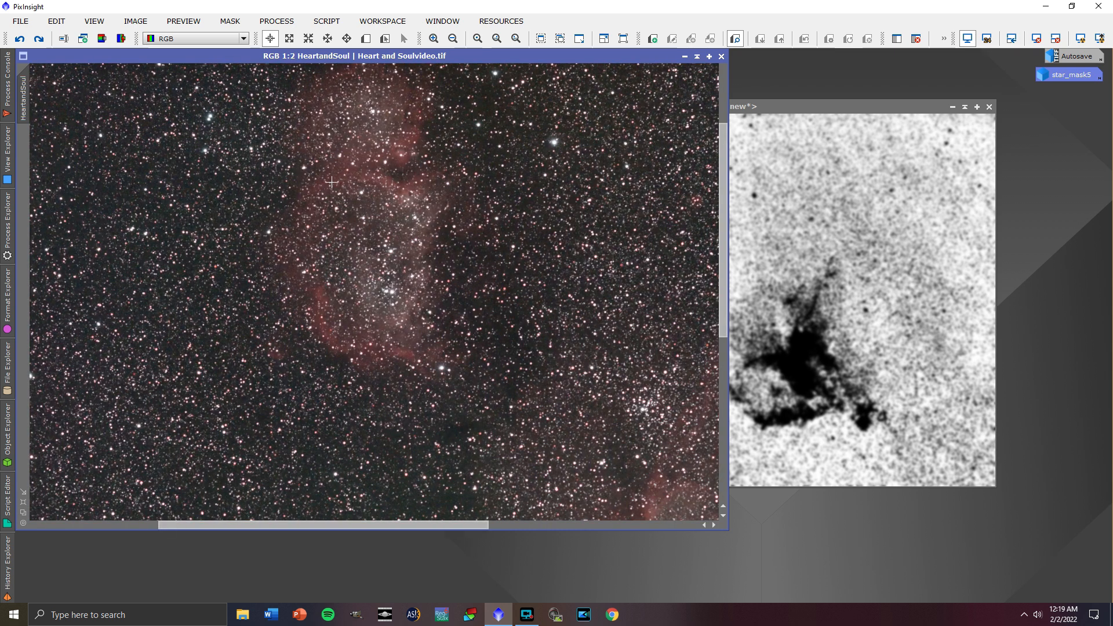
key(ctrl+k)
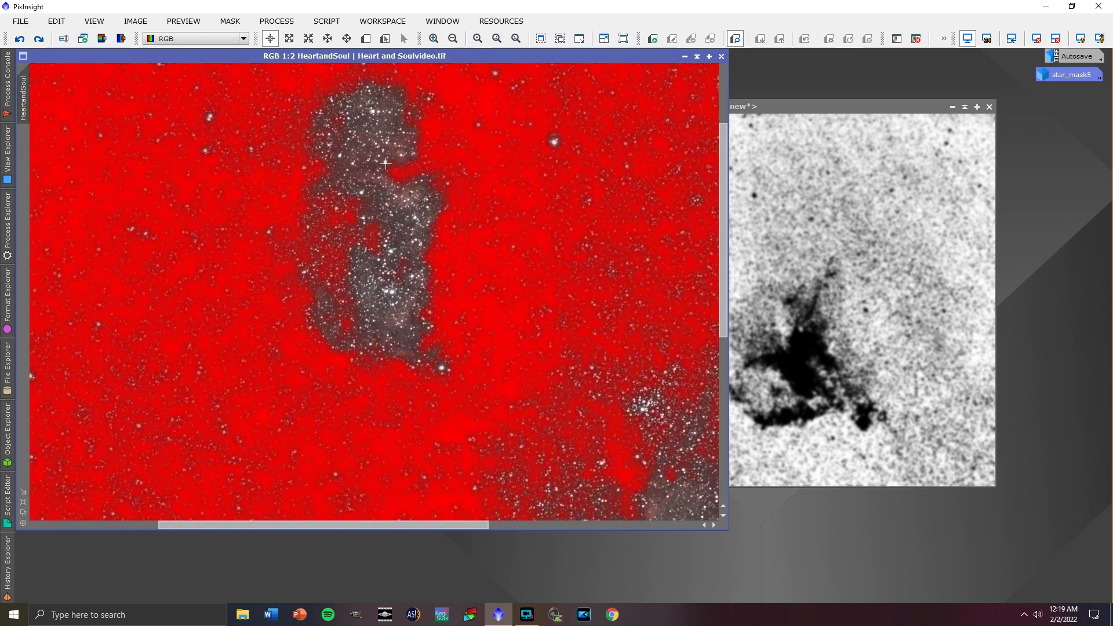
Step: Hide the mask overlay on HeartandSoul and park range_mask as a minimized icon directly below star_mask5
key(ctrl+k)
key(minus)
key(minus)
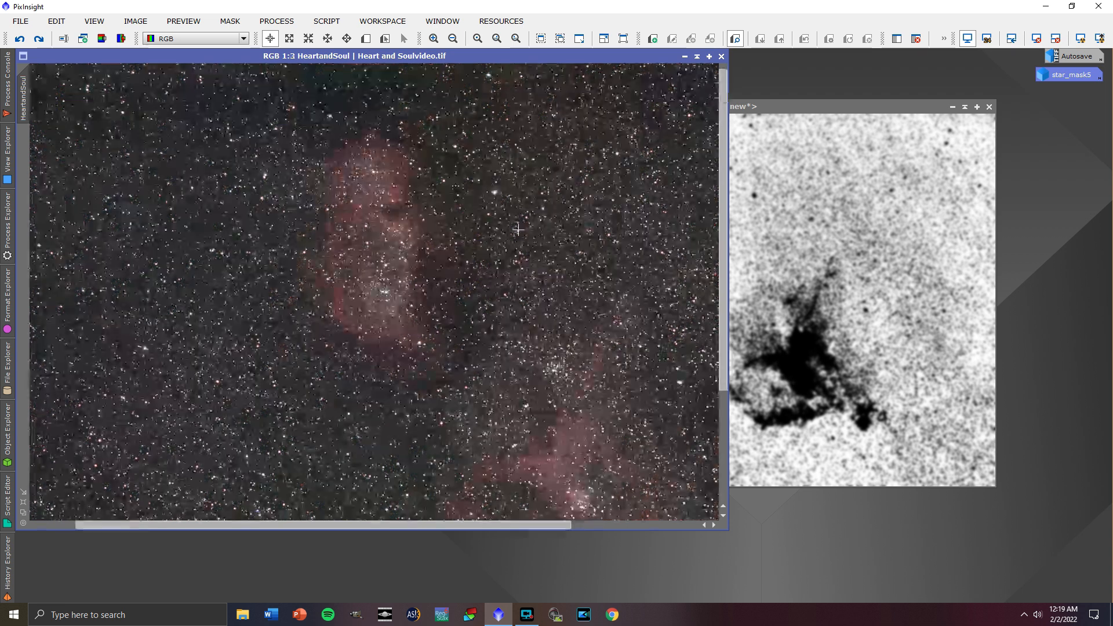
click(935, 103)
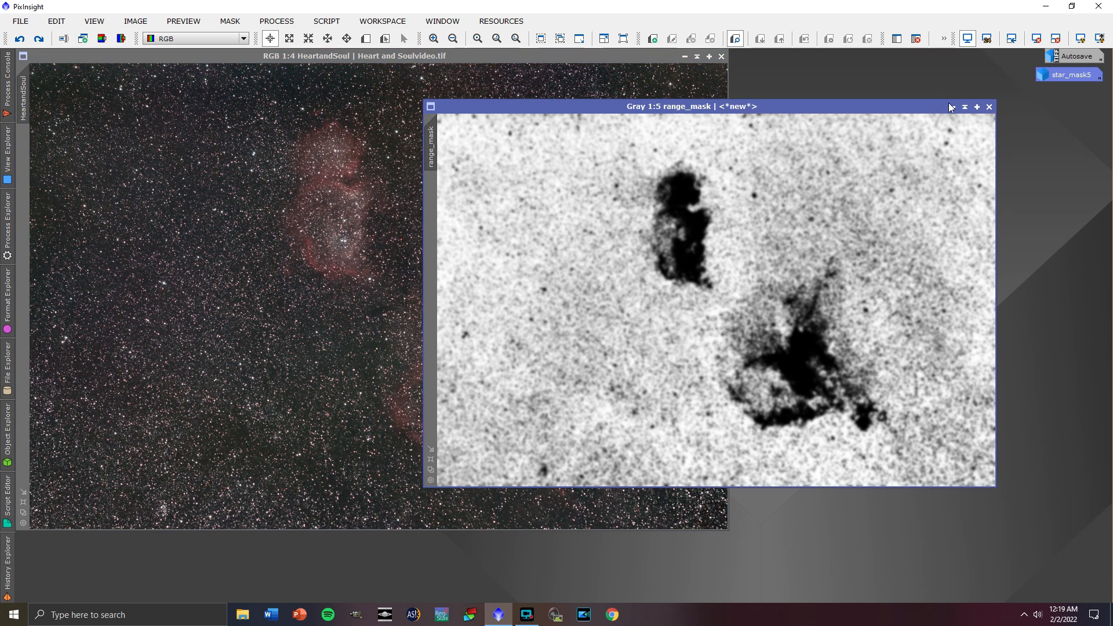
click(951, 107)
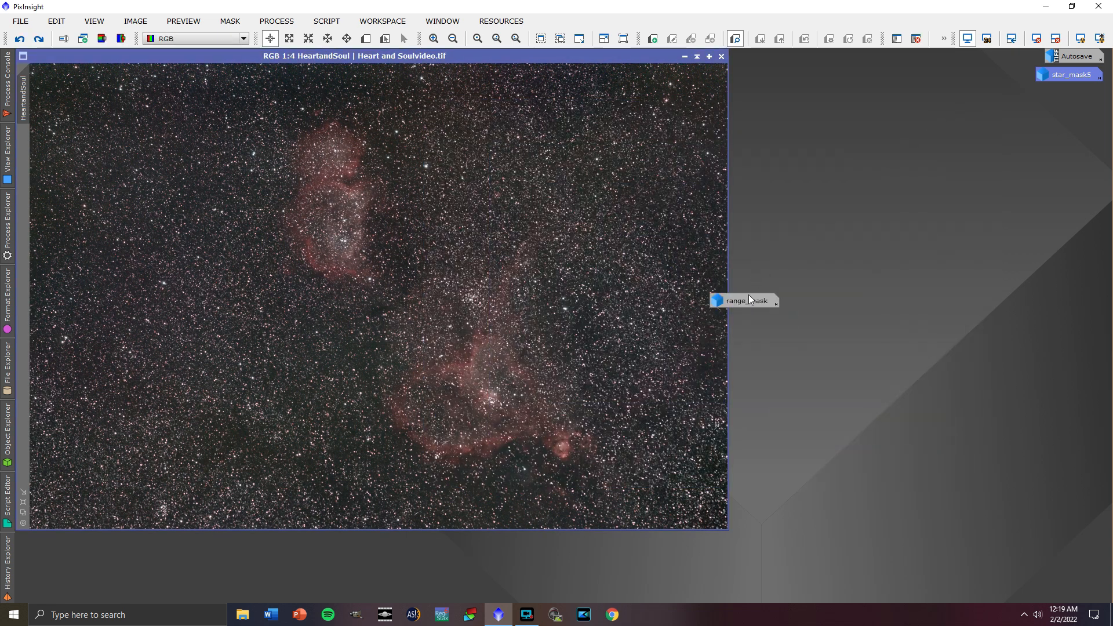
drag(753, 299, 1079, 92)
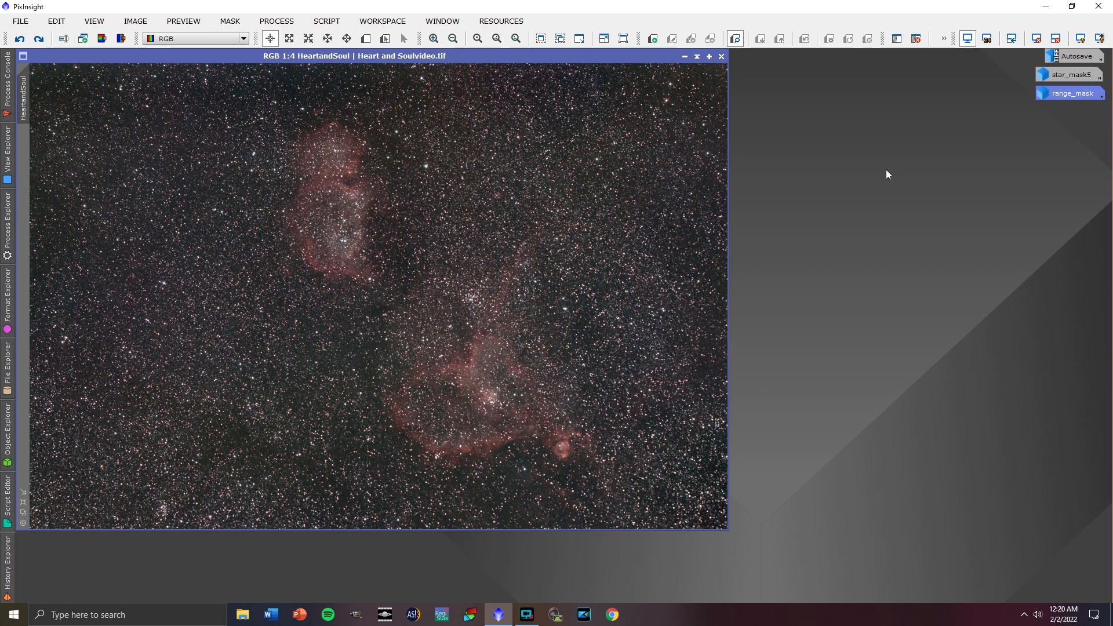
Step: Open LocalHistogramEqualization and start its real-time preview on the HeartandSoul image
click(280, 23)
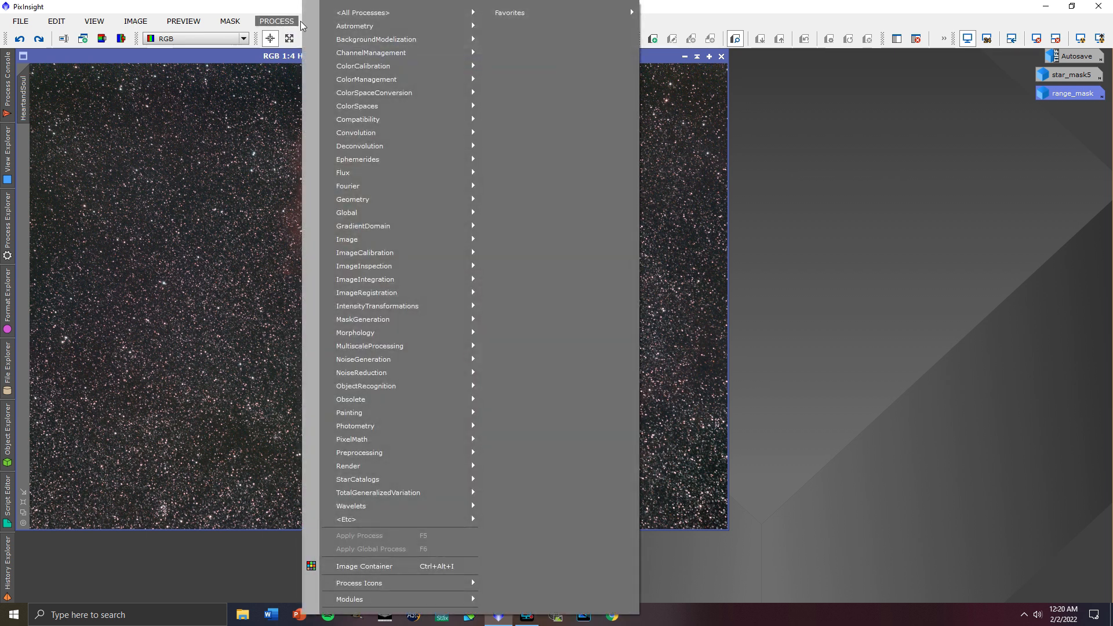
mouse_move(367, 14)
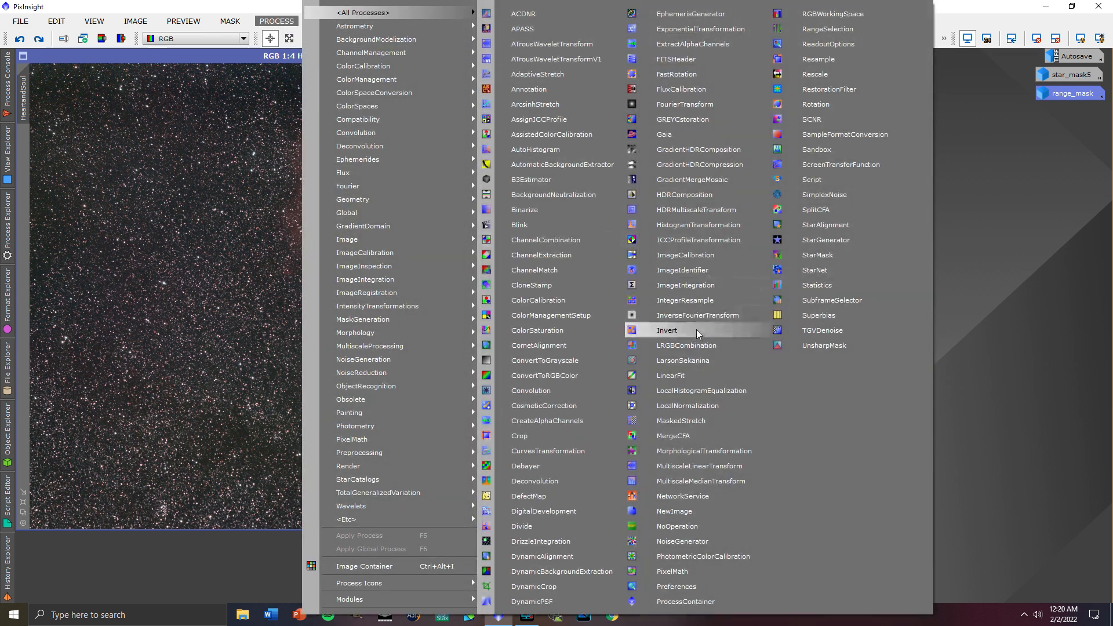
click(699, 399)
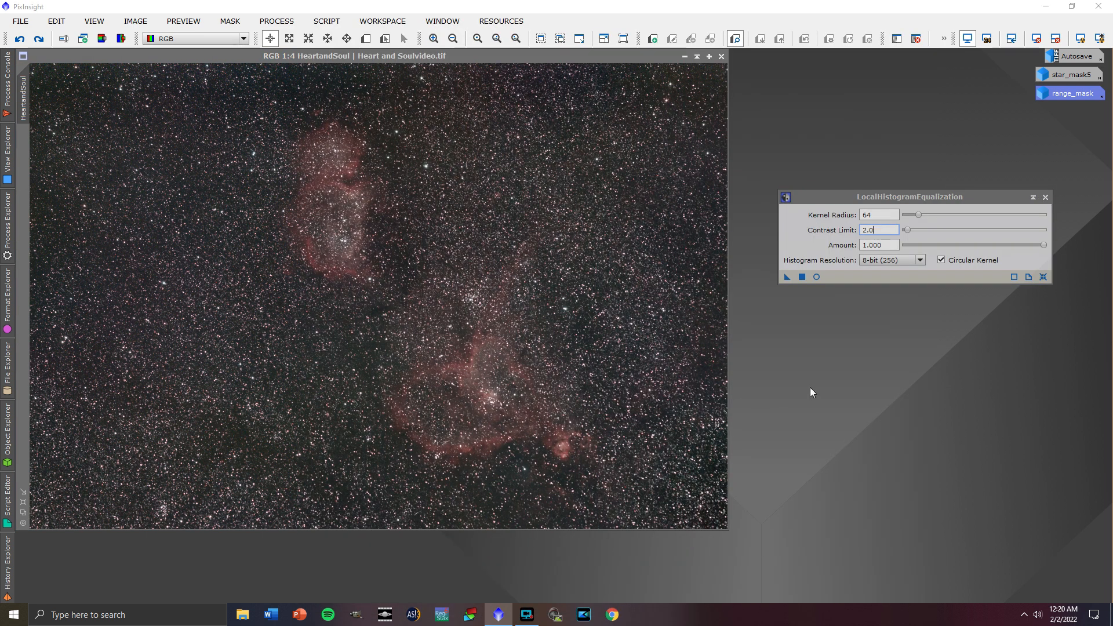
click(840, 197)
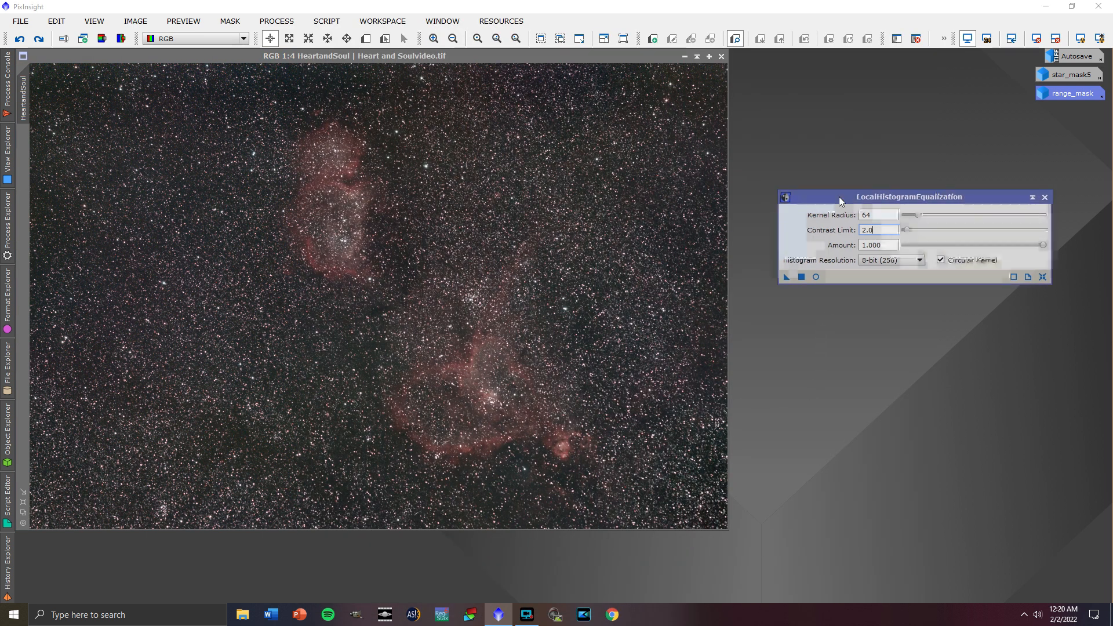
click(817, 277)
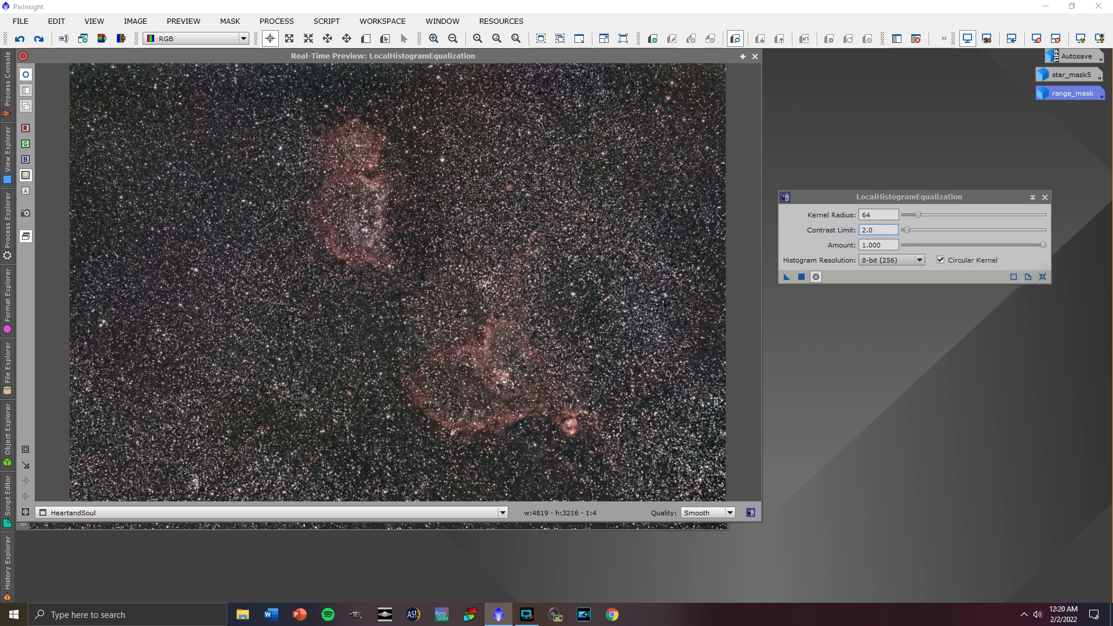
Step: Compare Contrast Limit 1.0 with 2.0 in the real-time preview, leave it at 2.0, and close the preview
drag(906, 230, 897, 231)
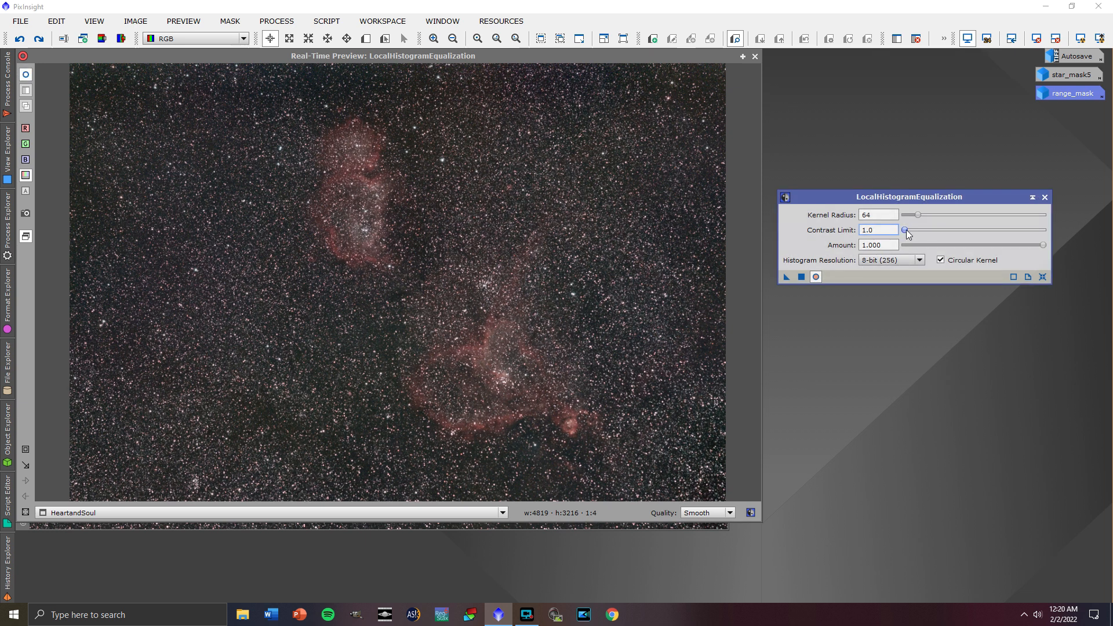
drag(896, 229, 852, 232)
text(2.0)
key(Return)
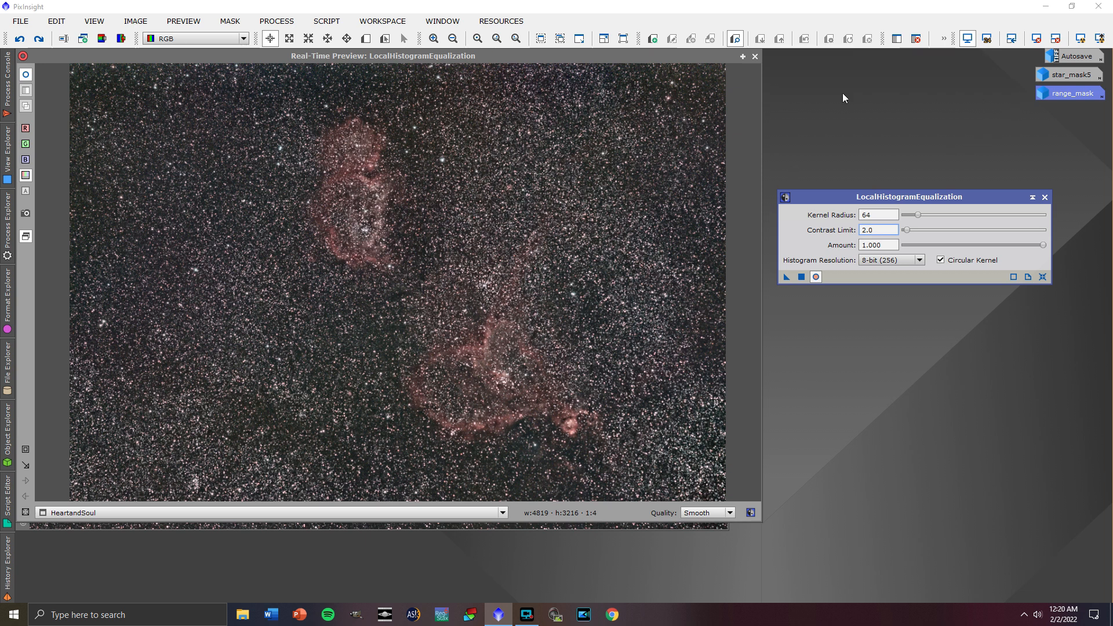
click(756, 56)
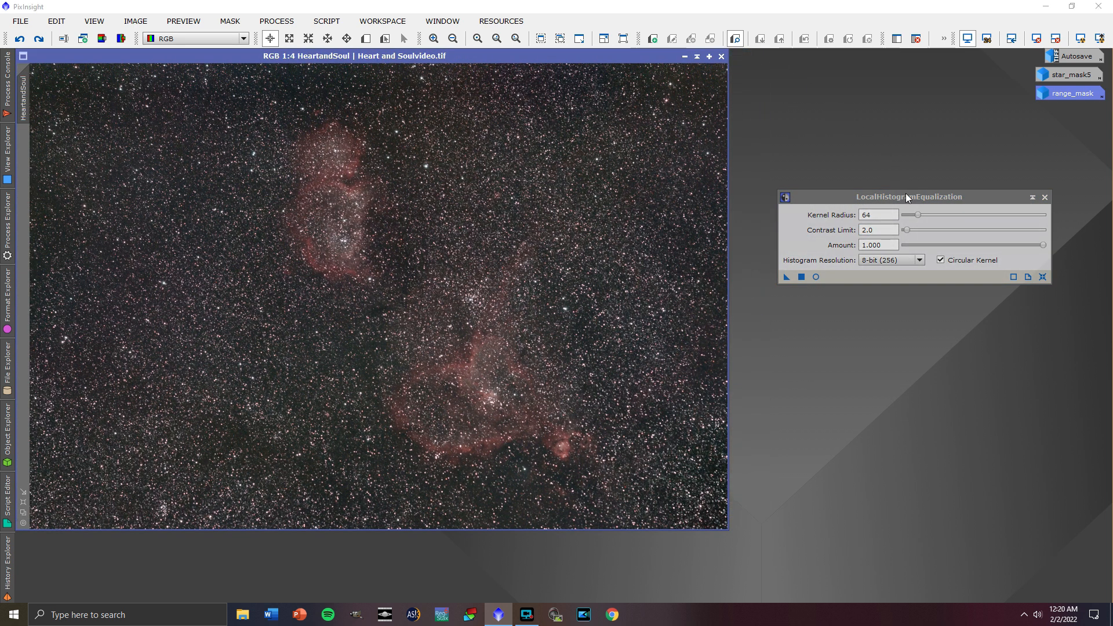
Step: Park the LocalHistogramEqualization dialog clear of the images and restore the star_mask5 and range_mask windows side by side
drag(907, 197, 960, 503)
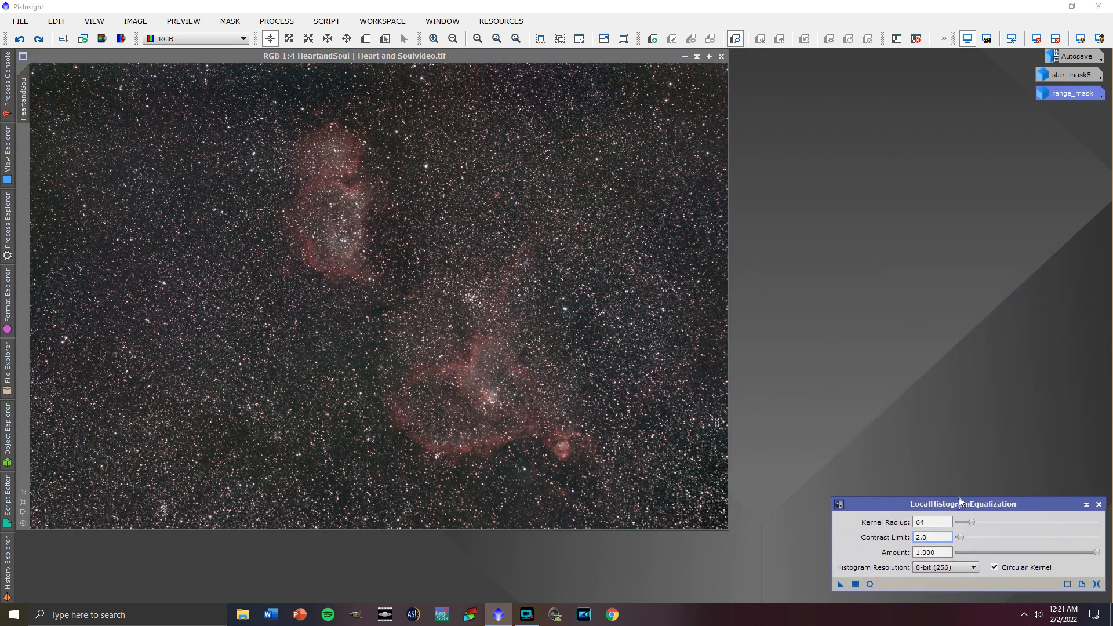
double_click(1056, 74)
drag(826, 136, 521, 103)
double_click(1065, 89)
drag(855, 100, 907, 106)
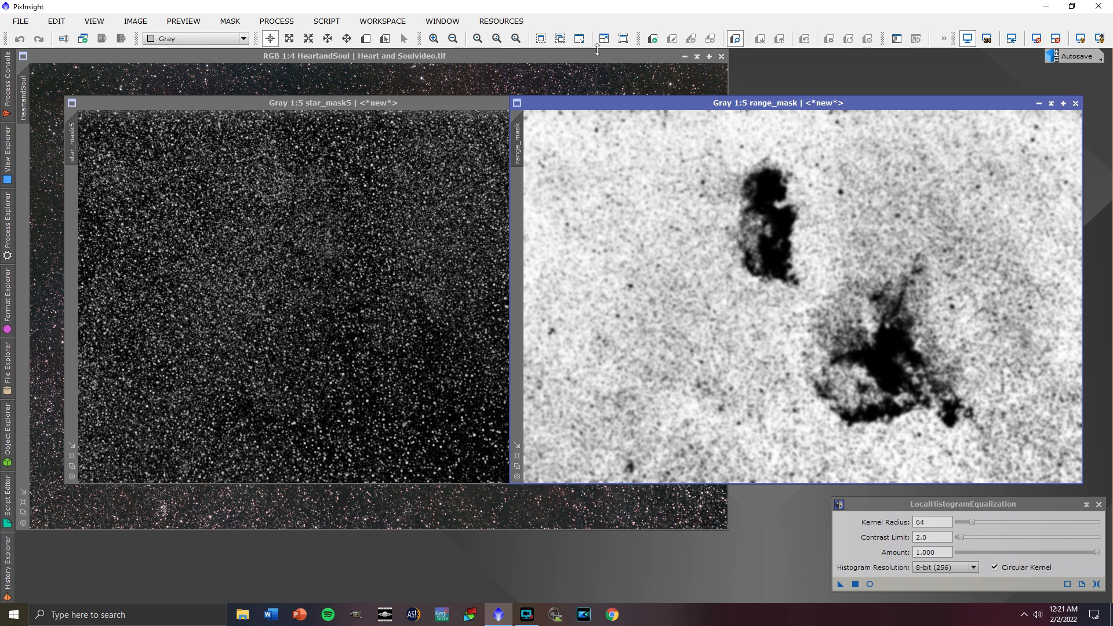
Step: Shift the HeartandSoul window down and bring the star_mask5 and range_mask windows in front of it
click(655, 78)
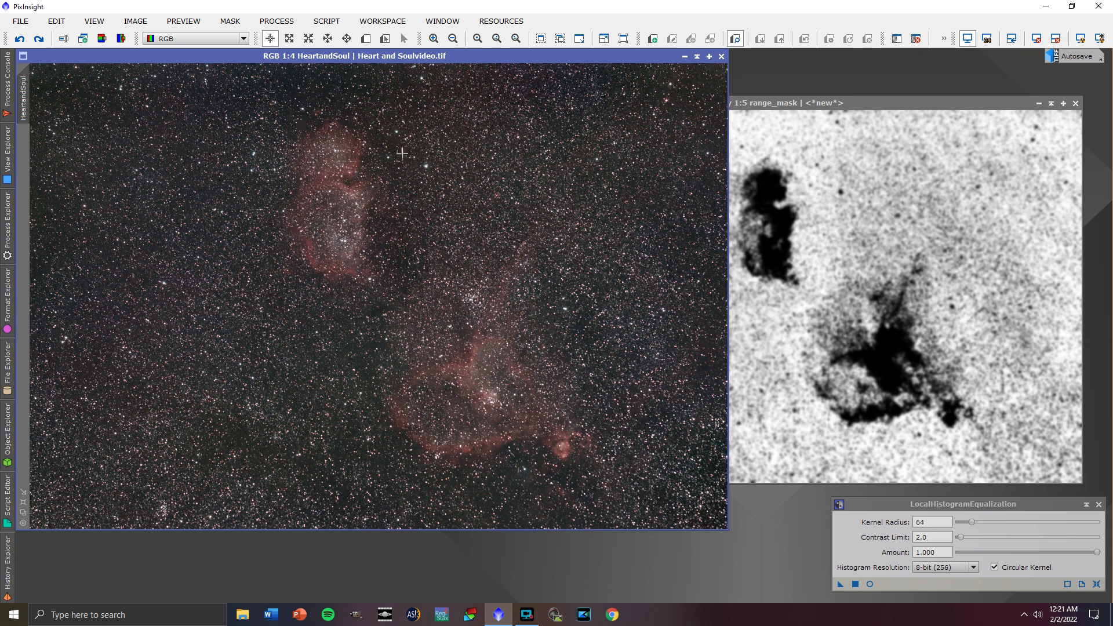
click(834, 100)
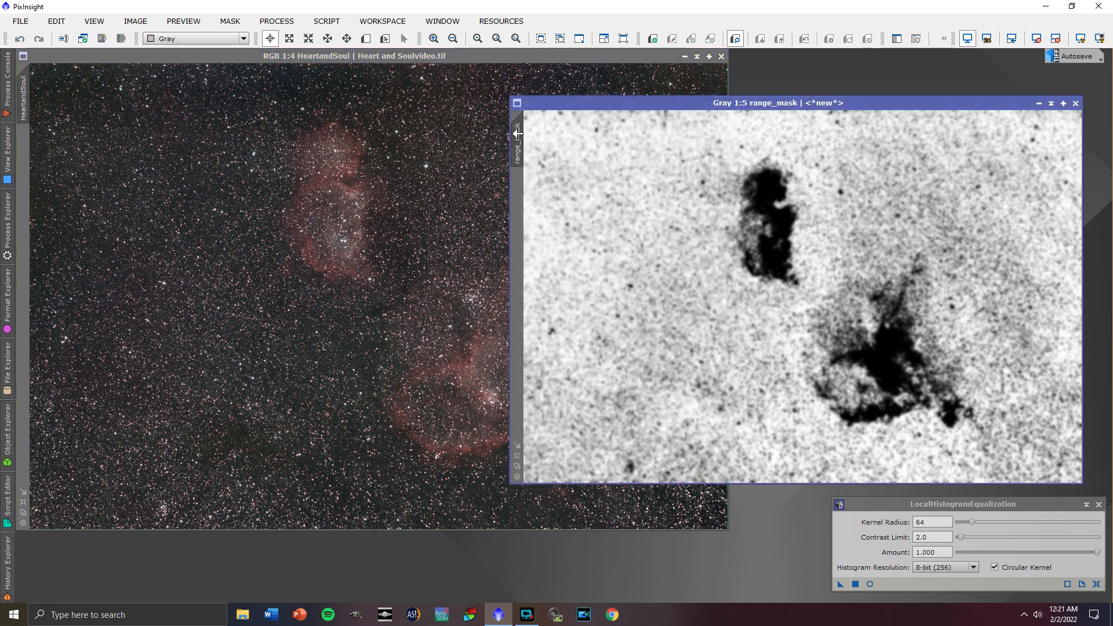
click(315, 58)
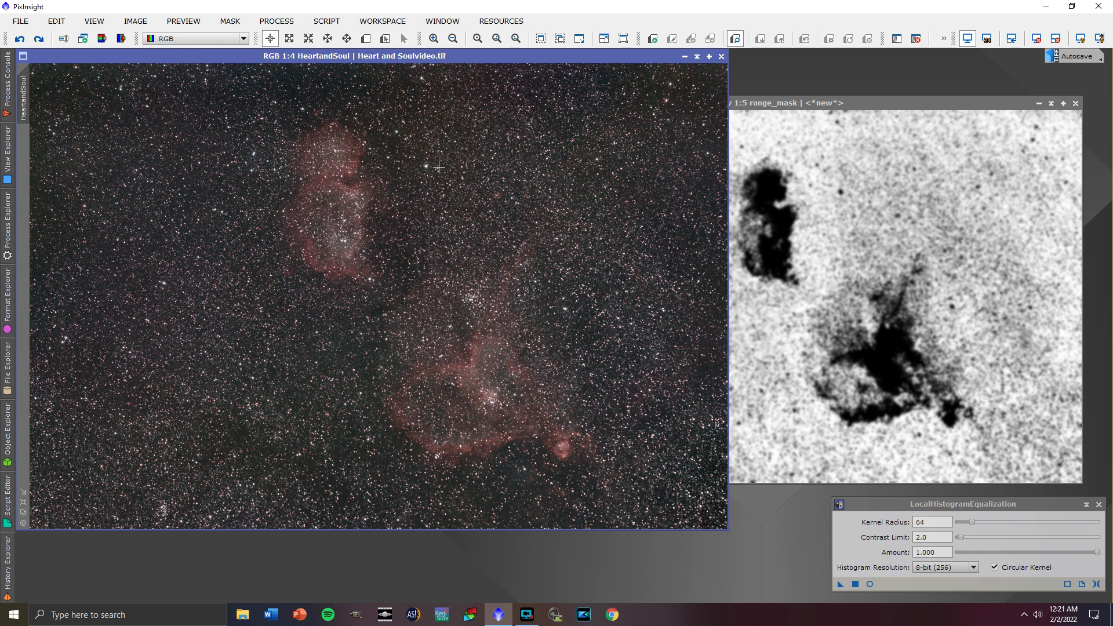
drag(632, 60, 635, 123)
click(414, 104)
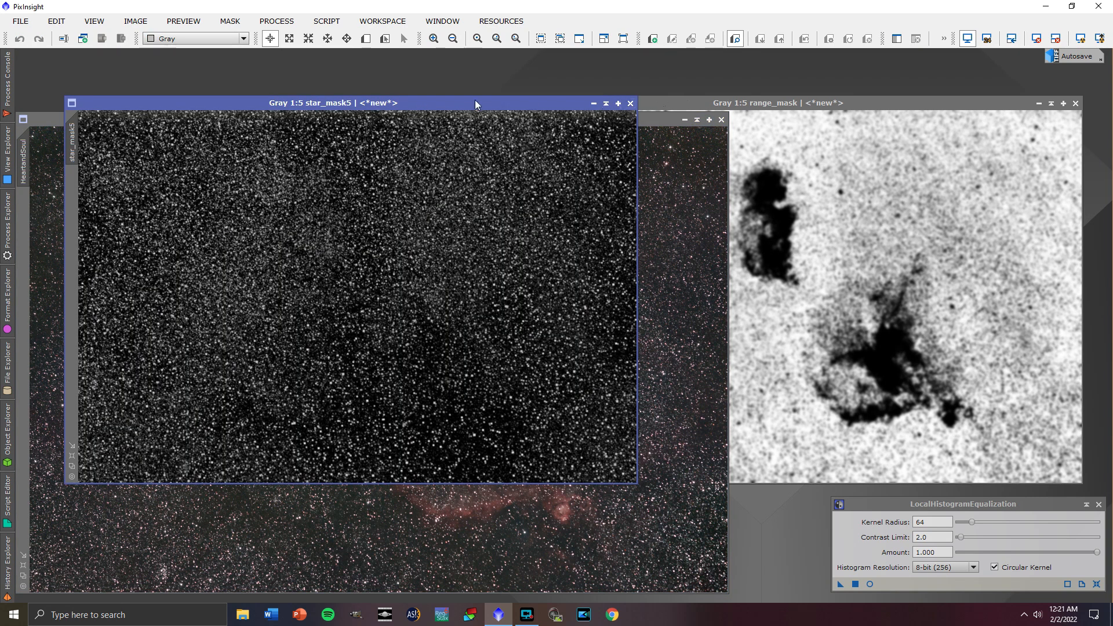
click(745, 103)
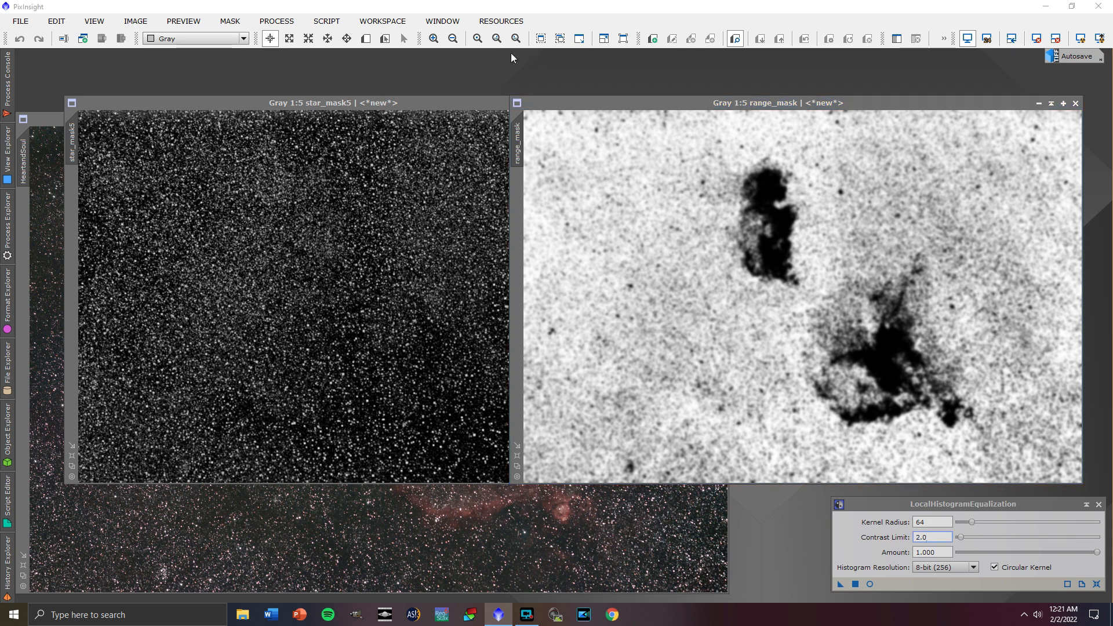
Step: Open the PixelMath process and position its dialog over the range_mask image
click(277, 21)
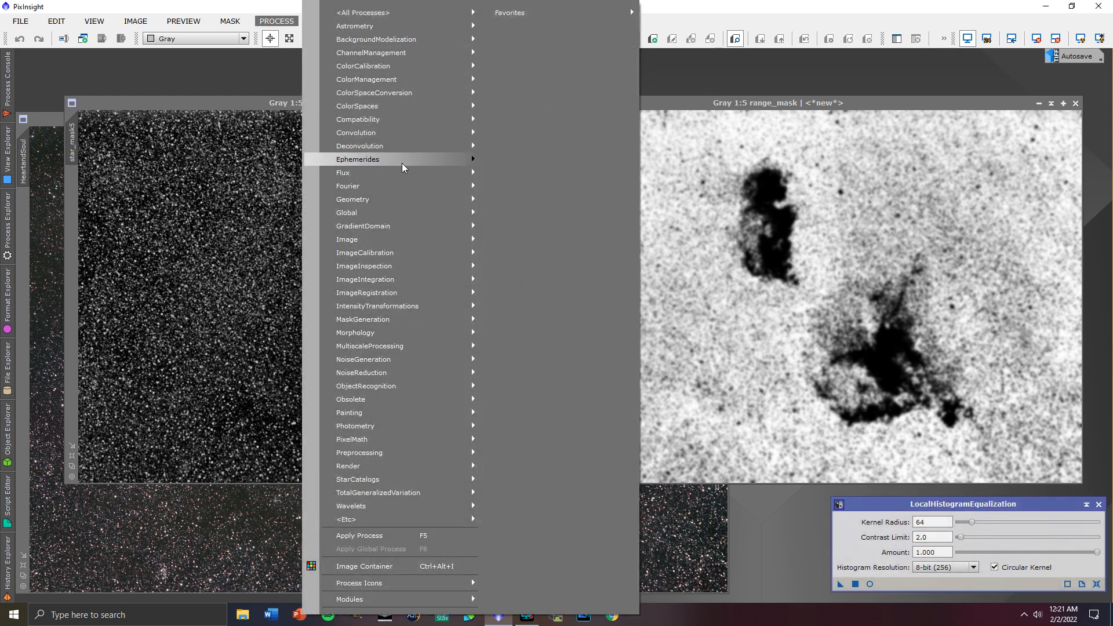
mouse_move(406, 400)
mouse_move(405, 436)
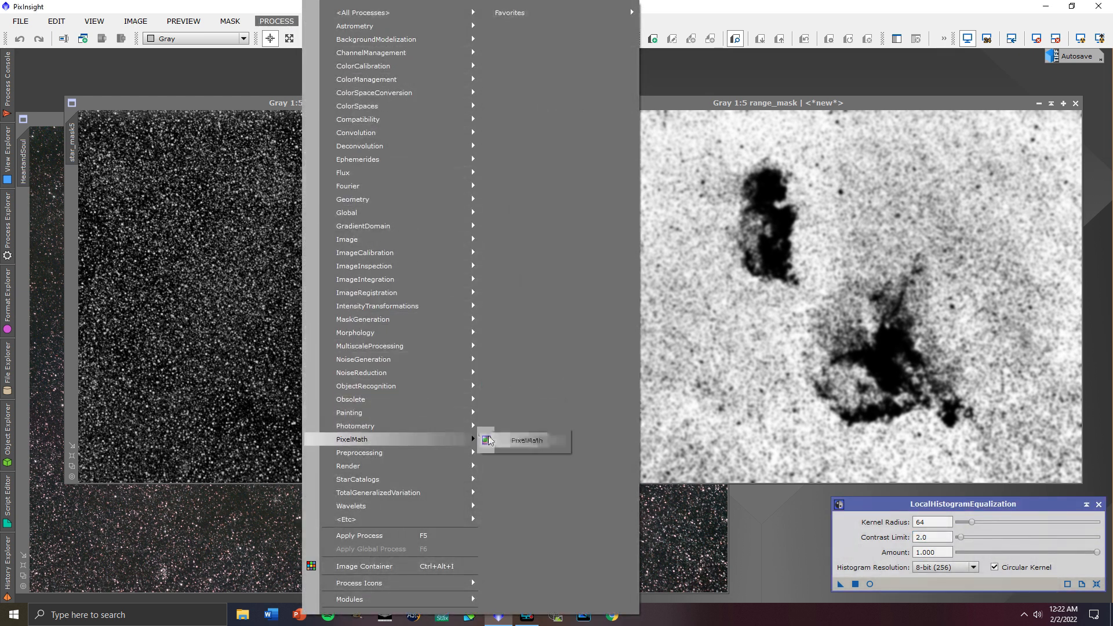
click(507, 440)
drag(1001, 187, 976, 196)
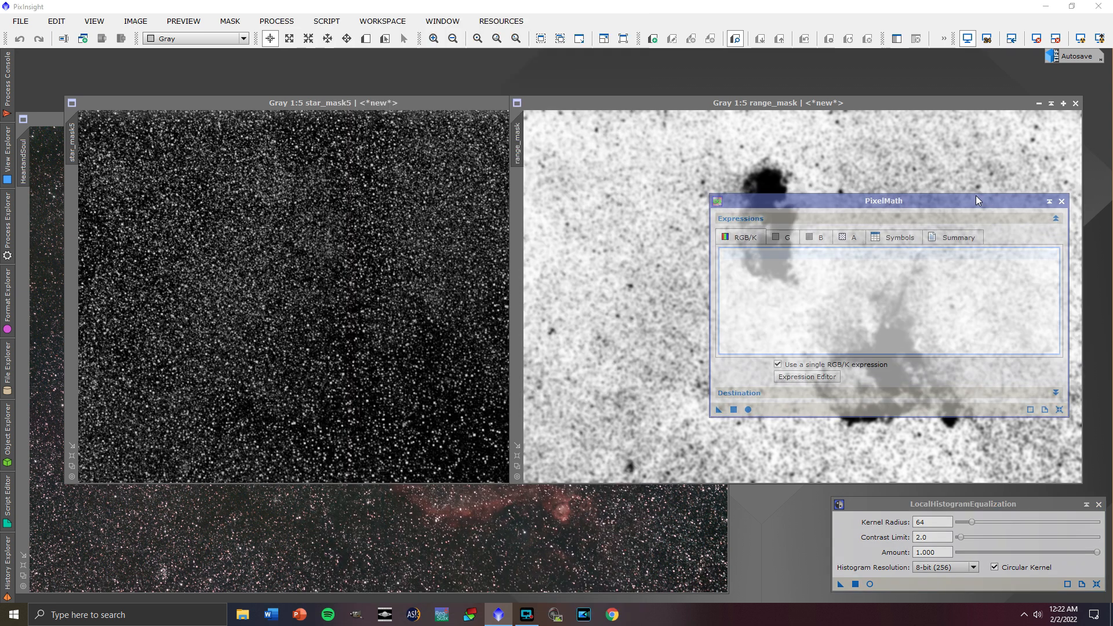
Step: Change the star_mask5 image identifier to mask1
right_click(72, 141)
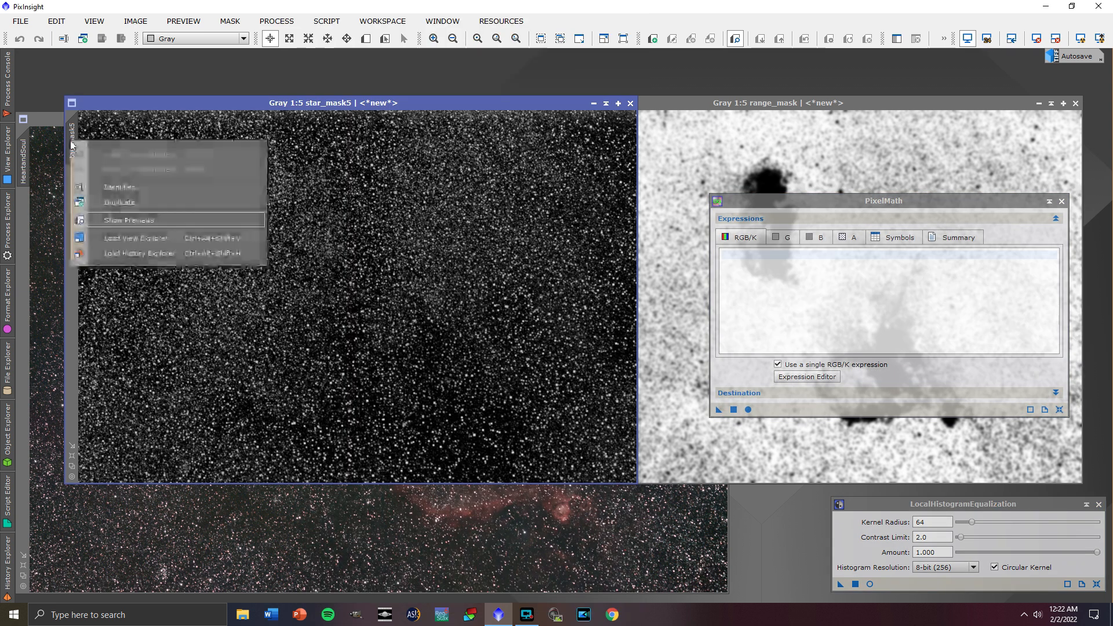
click(119, 187)
text(mask1)
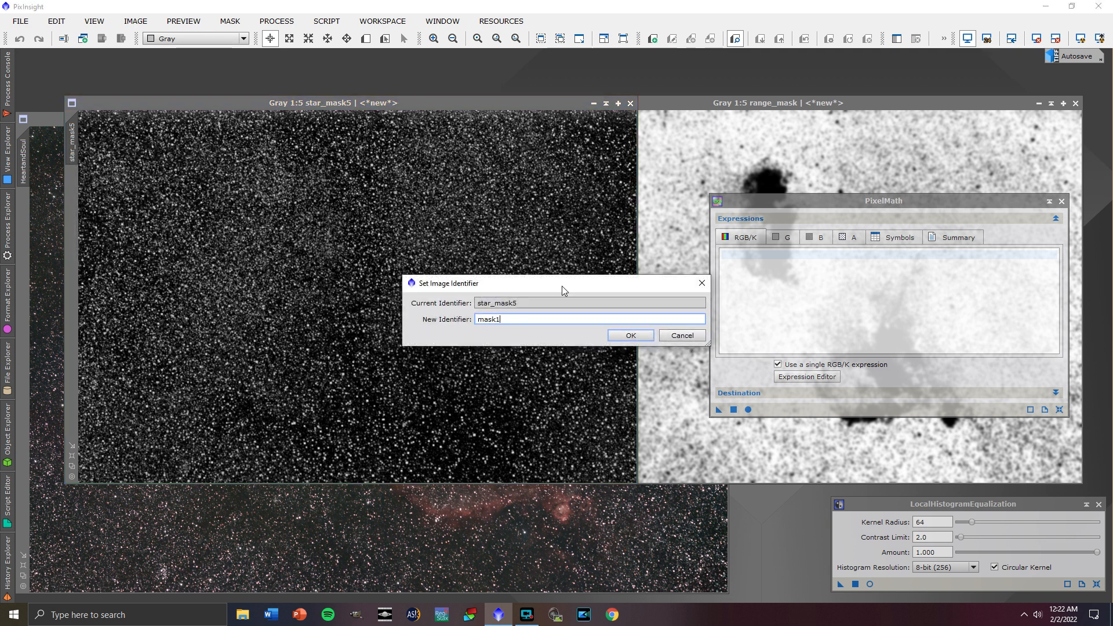
click(647, 336)
Step: Change the range_mask image identifier to mask2
click(664, 112)
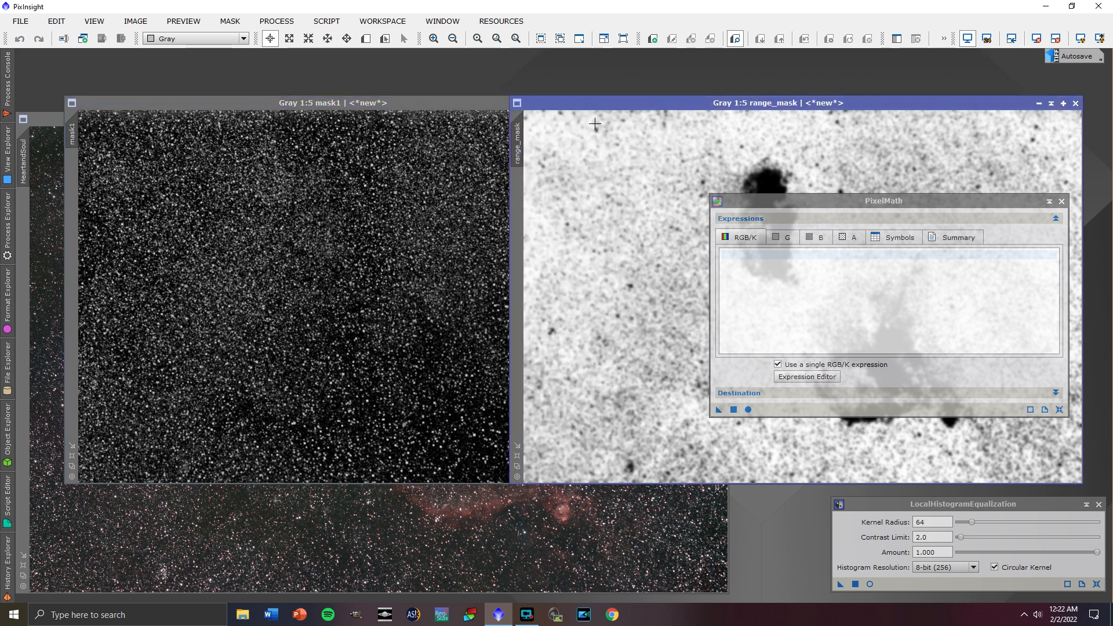
right_click(518, 138)
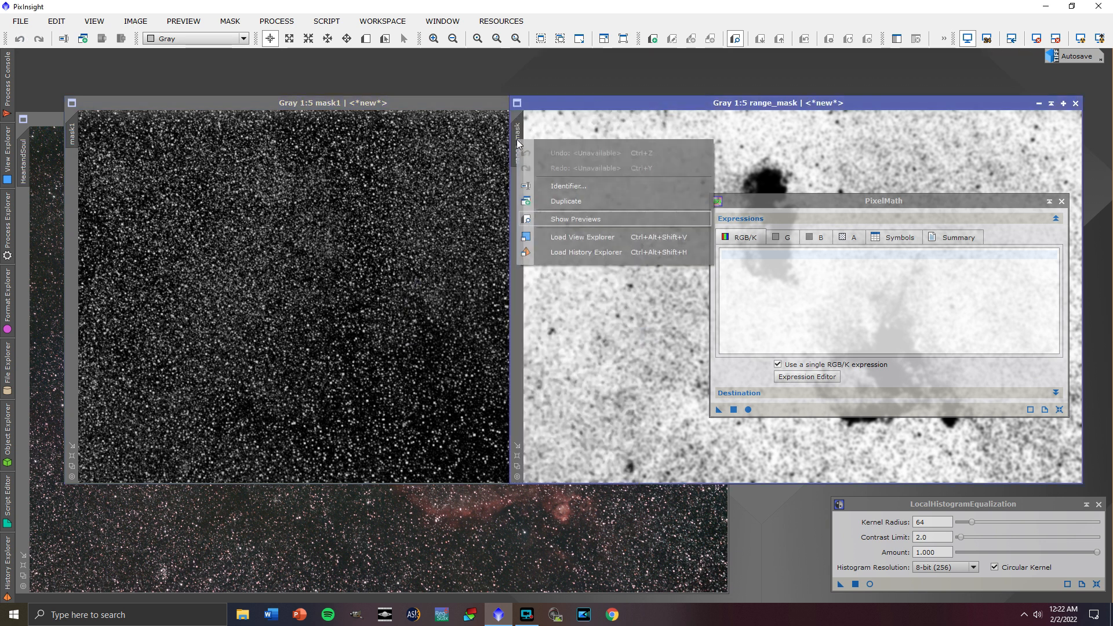
click(539, 187)
text(mask2)
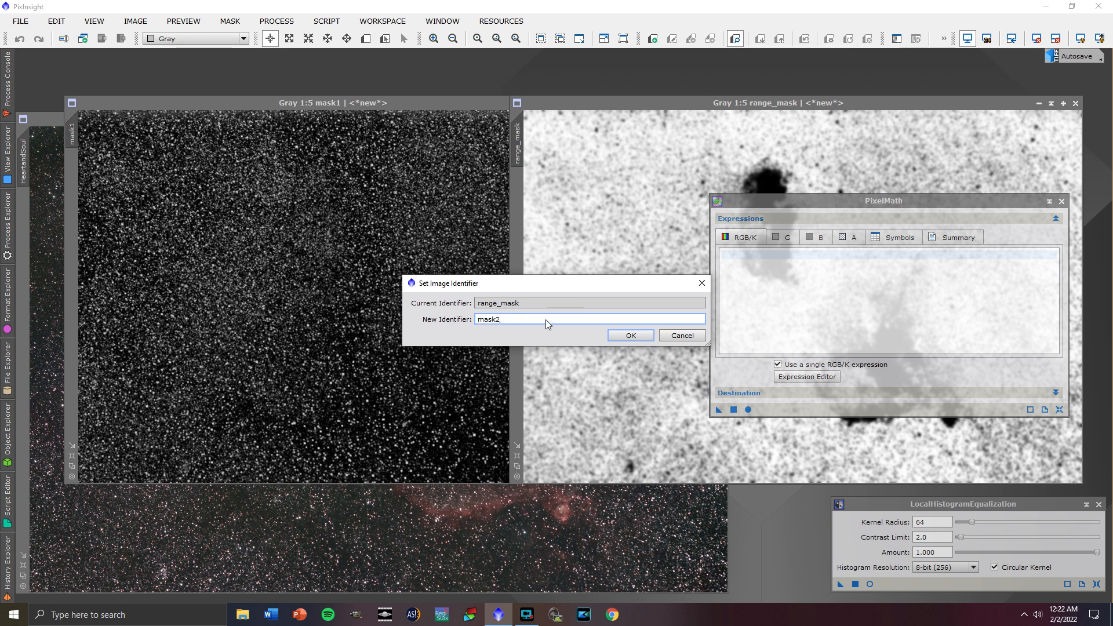
click(638, 336)
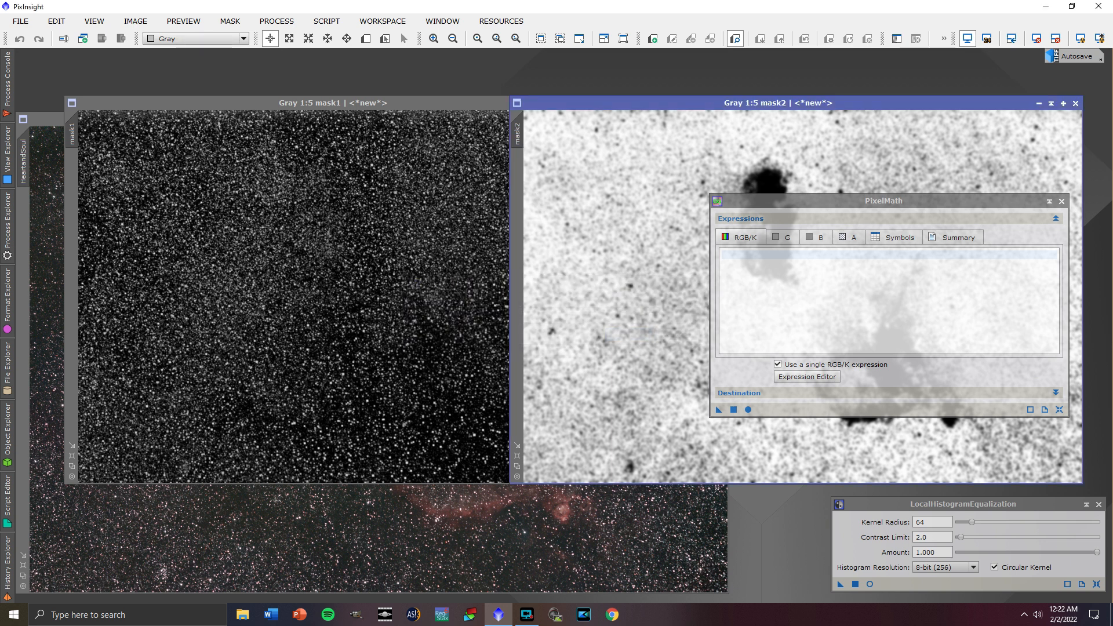
Step: Minimize mask2 and mask1 to icons, and arrange the PixelMath dialog beside the HeartandSoul window
click(1039, 104)
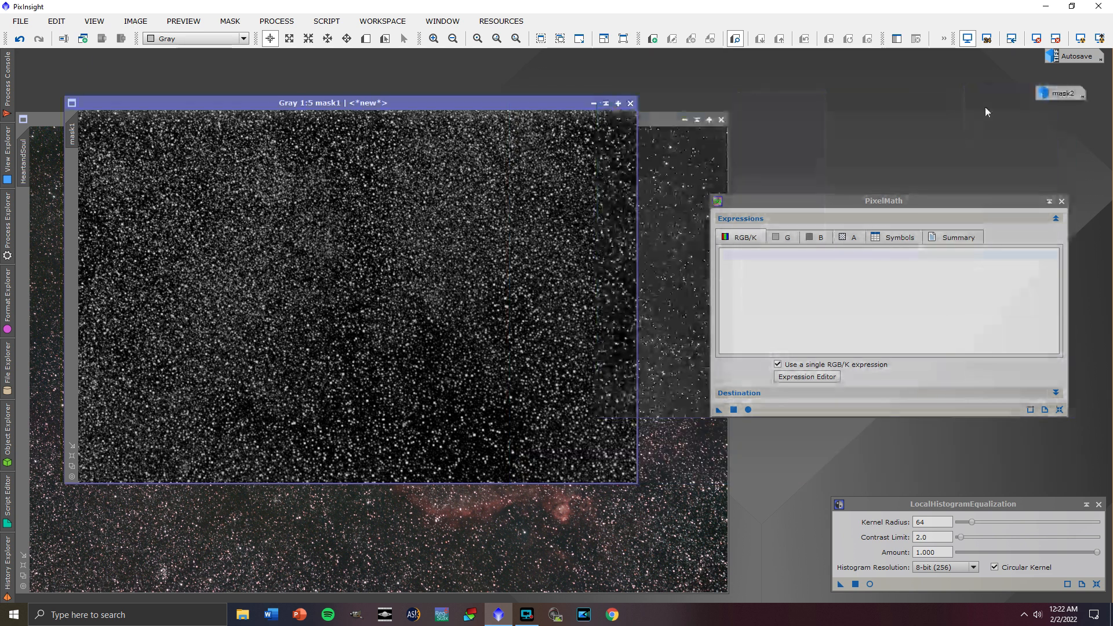
click(594, 103)
drag(857, 200, 883, 227)
drag(334, 117, 329, 54)
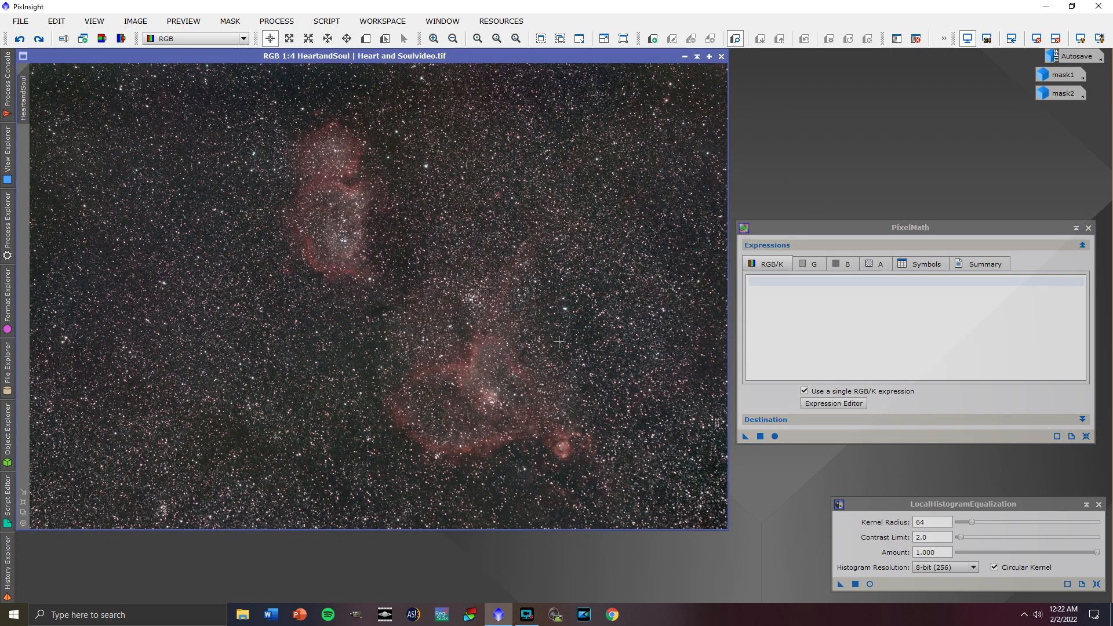
Step: Duplicate the HeartandSoul image and place the copy's window over the original
right_click(185, 104)
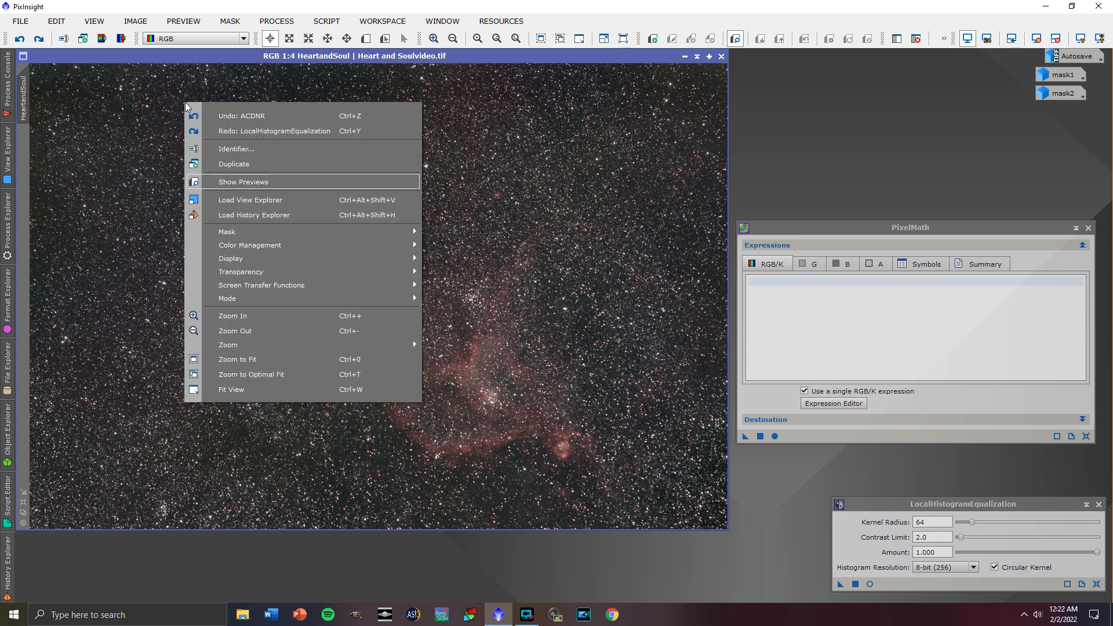
click(223, 166)
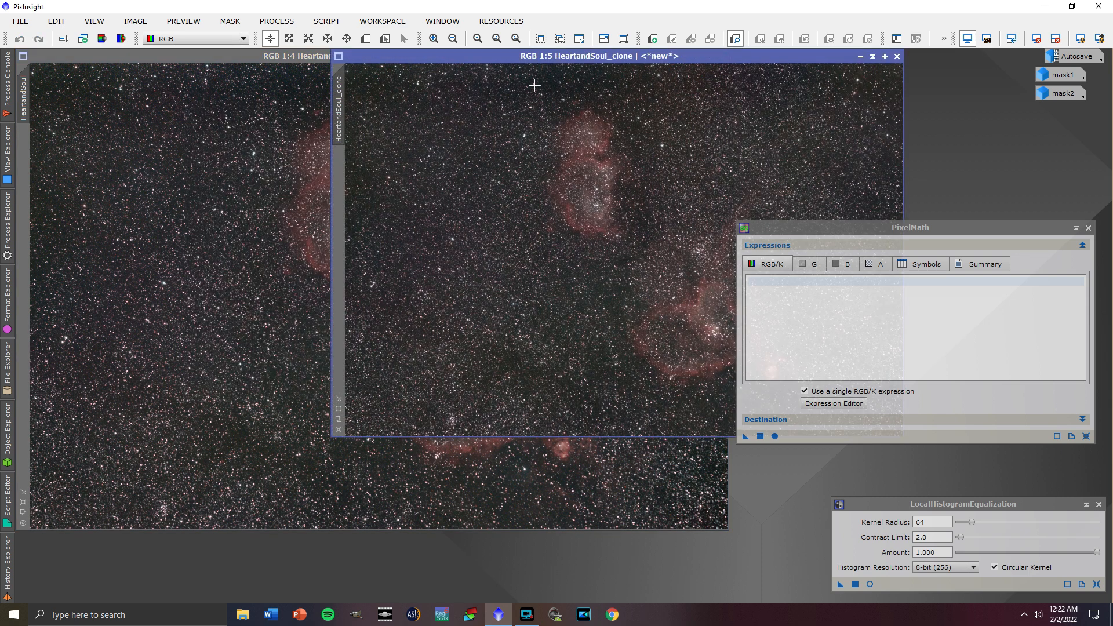
drag(510, 103, 339, 115)
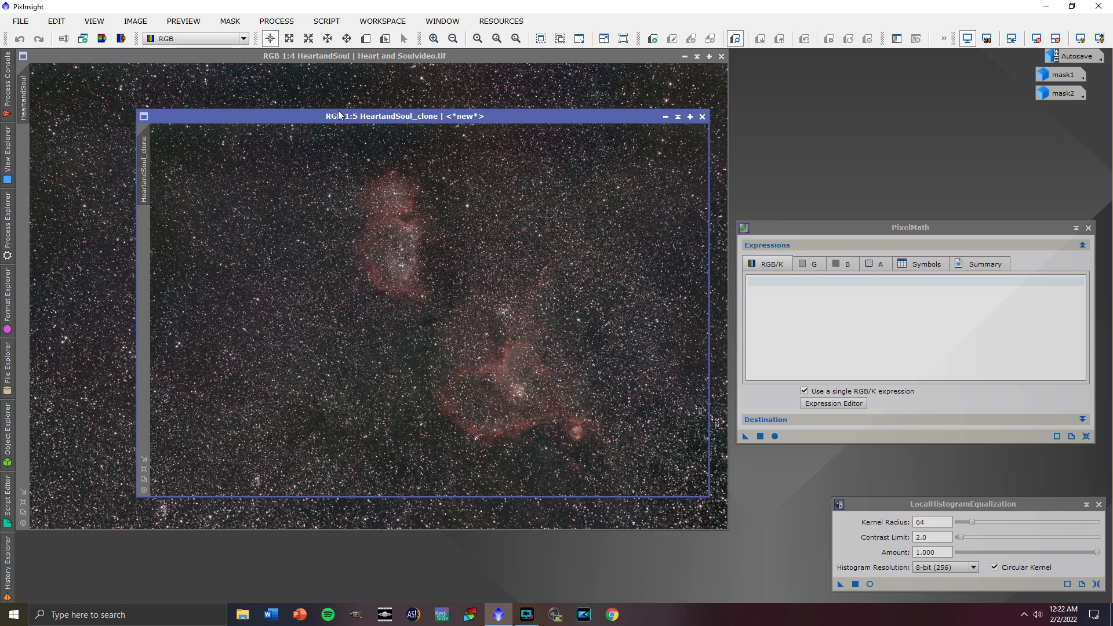
Step: Enter the PixelMath expression max(mask1,mask2) and apply it to the duplicate of HeartandSoul
click(834, 228)
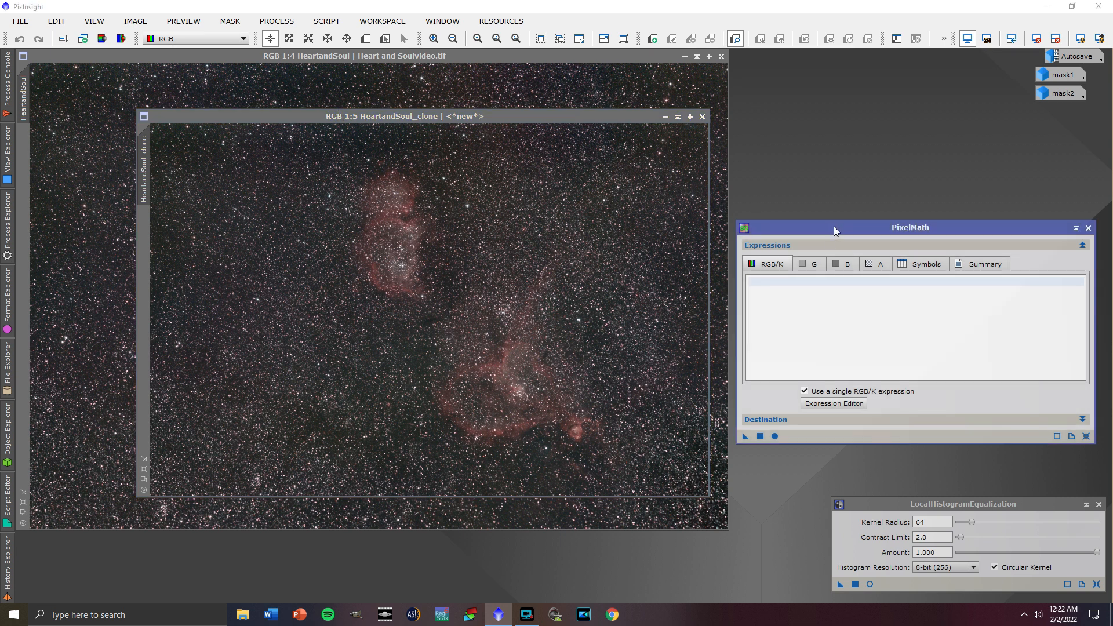
click(784, 281)
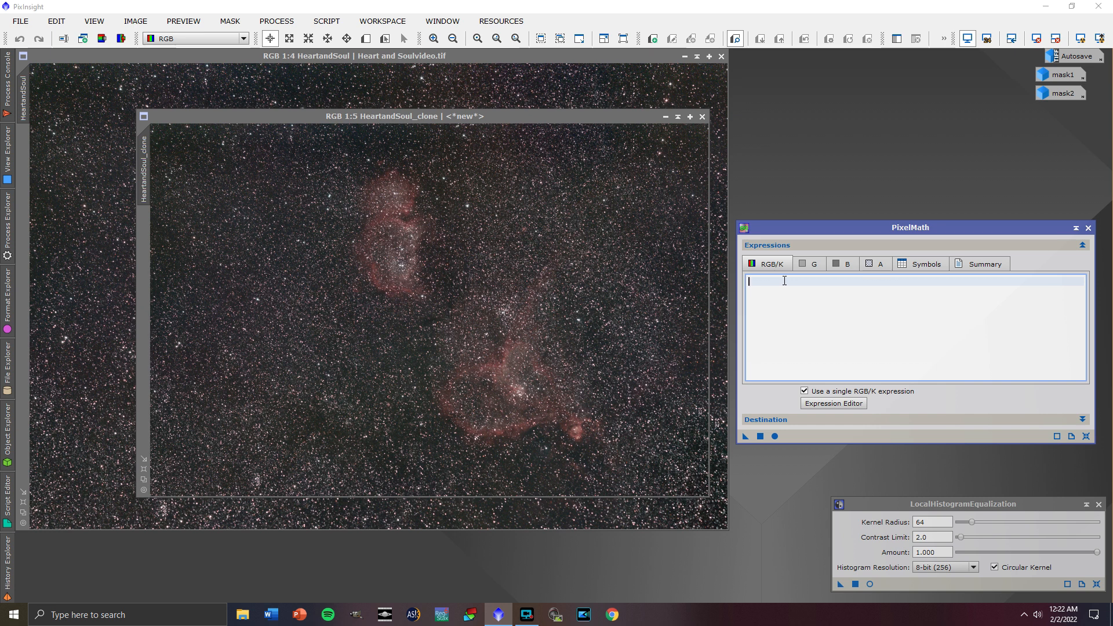
text(max(mask1,mask2))
drag(827, 227, 827, 203)
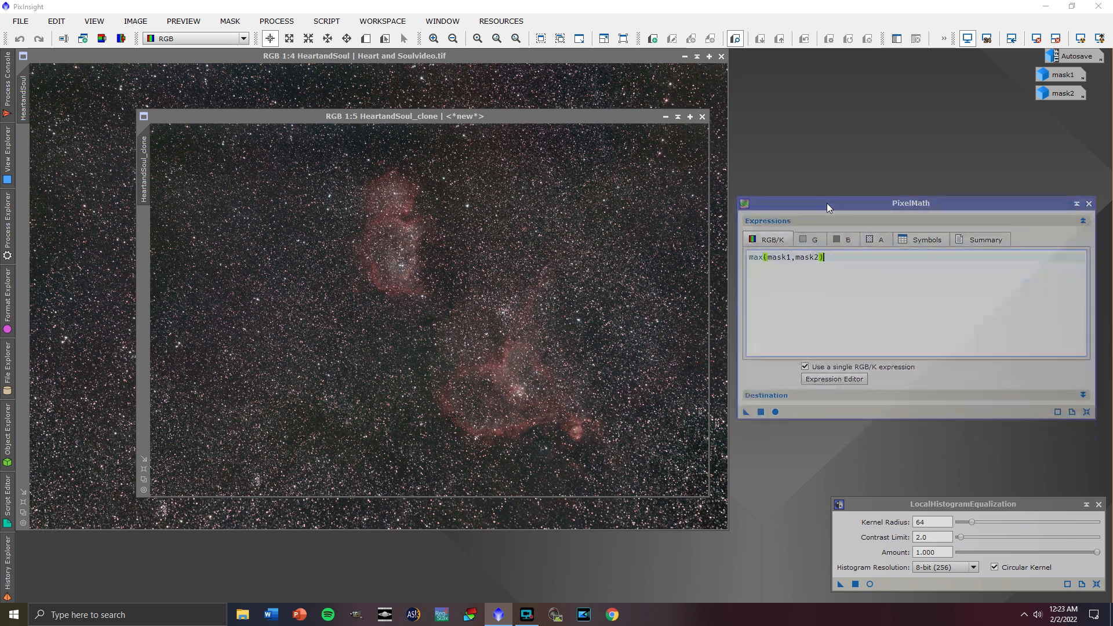
mouse_move(1061, 74)
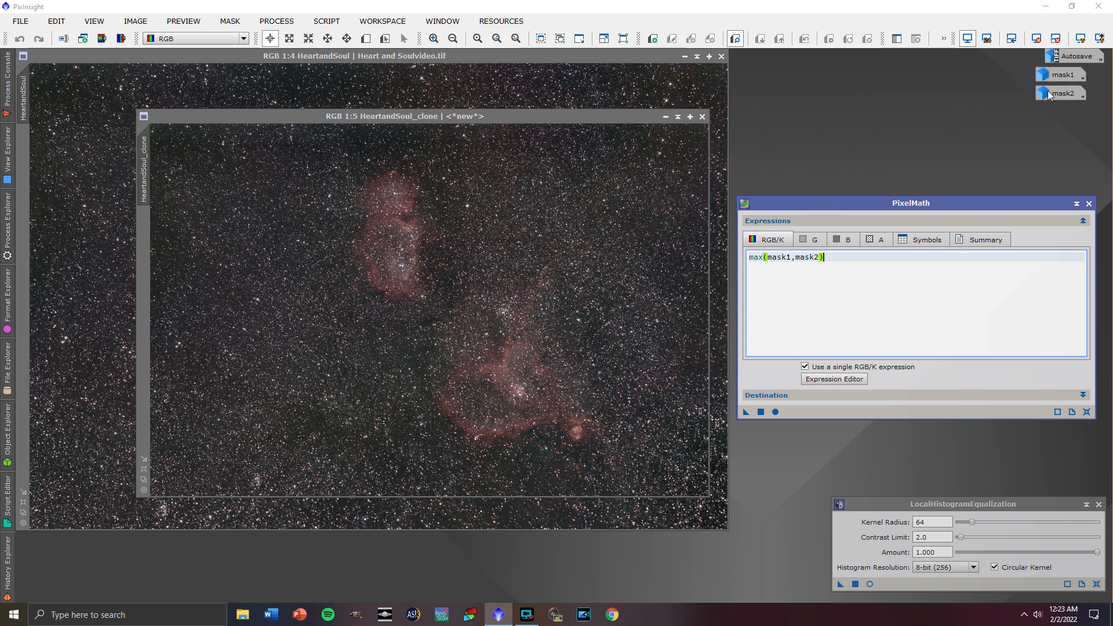
mouse_move(1049, 95)
click(537, 117)
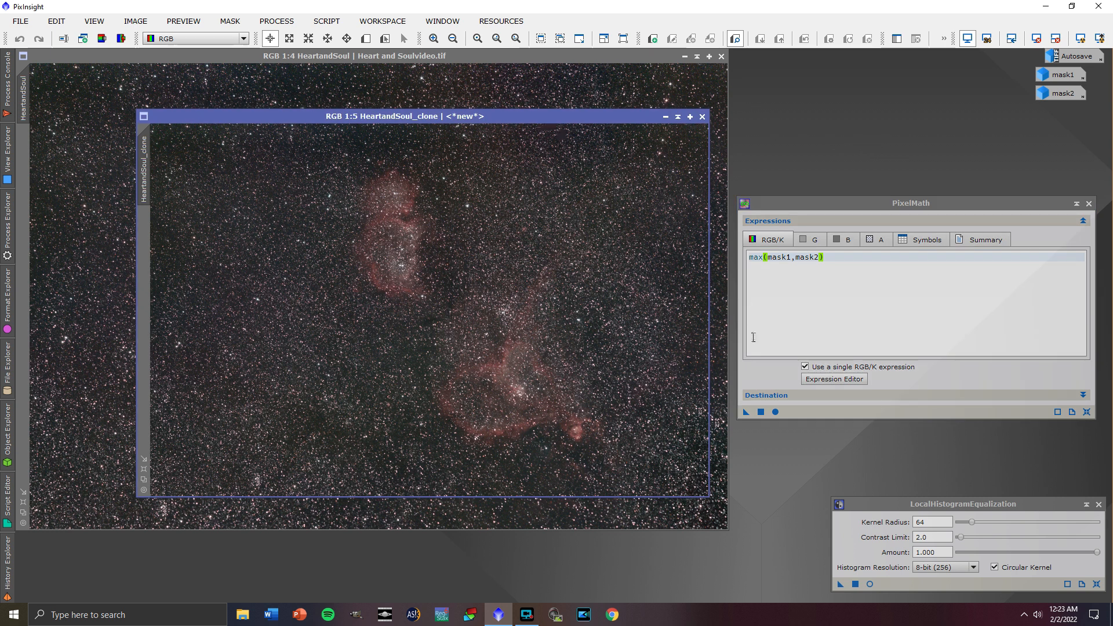
click(761, 412)
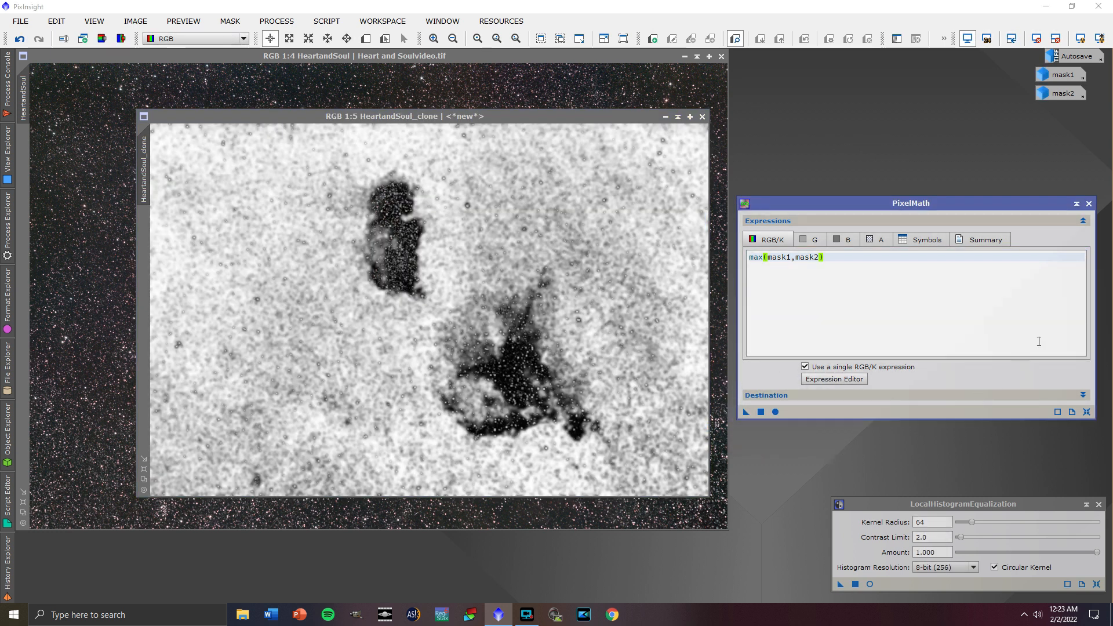
Step: Close PixelMath and assign HeartandSoul_clone as the mask of the HeartandSoul image
click(1089, 205)
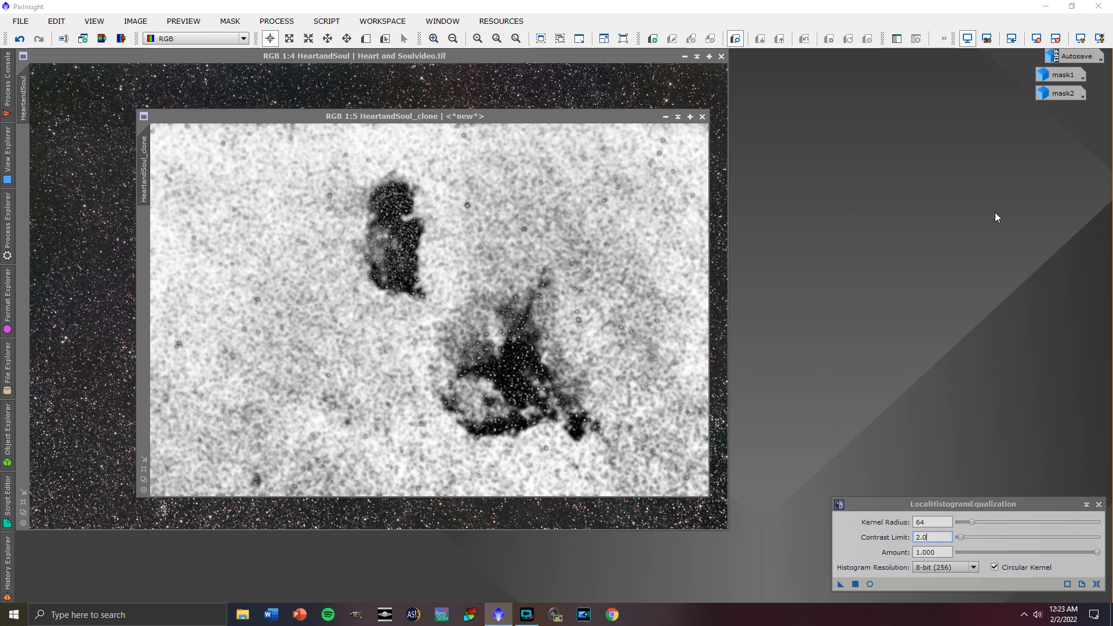
drag(145, 150, 19, 165)
click(176, 58)
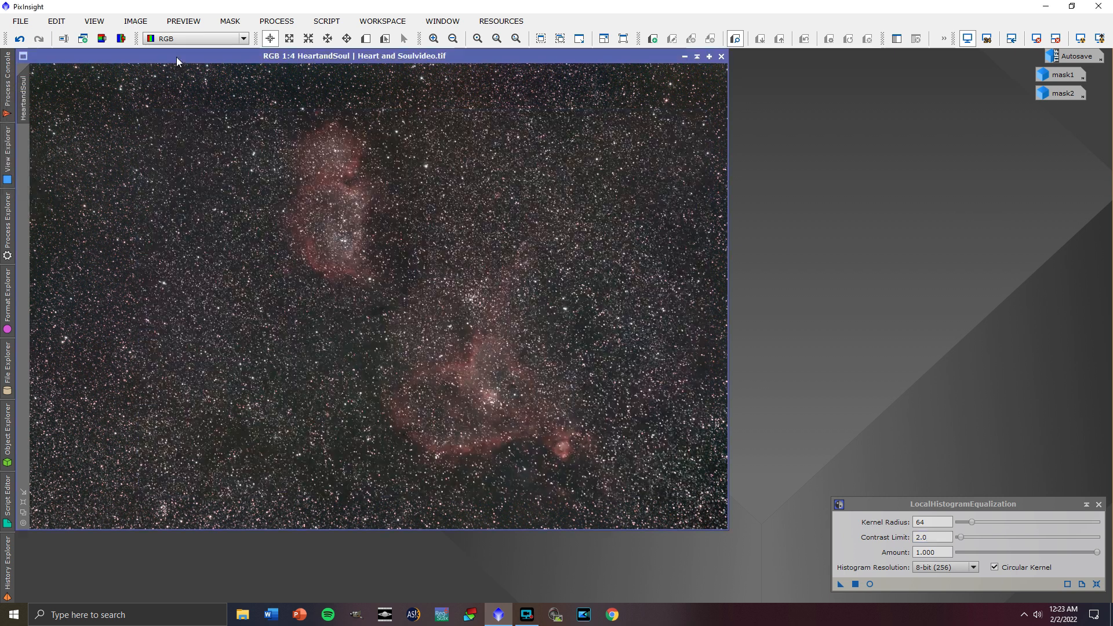
Step: Enable and show the mask on HeartandSoul and invert it so the background and stars are protected
click(231, 23)
click(247, 103)
click(236, 23)
click(263, 88)
click(231, 22)
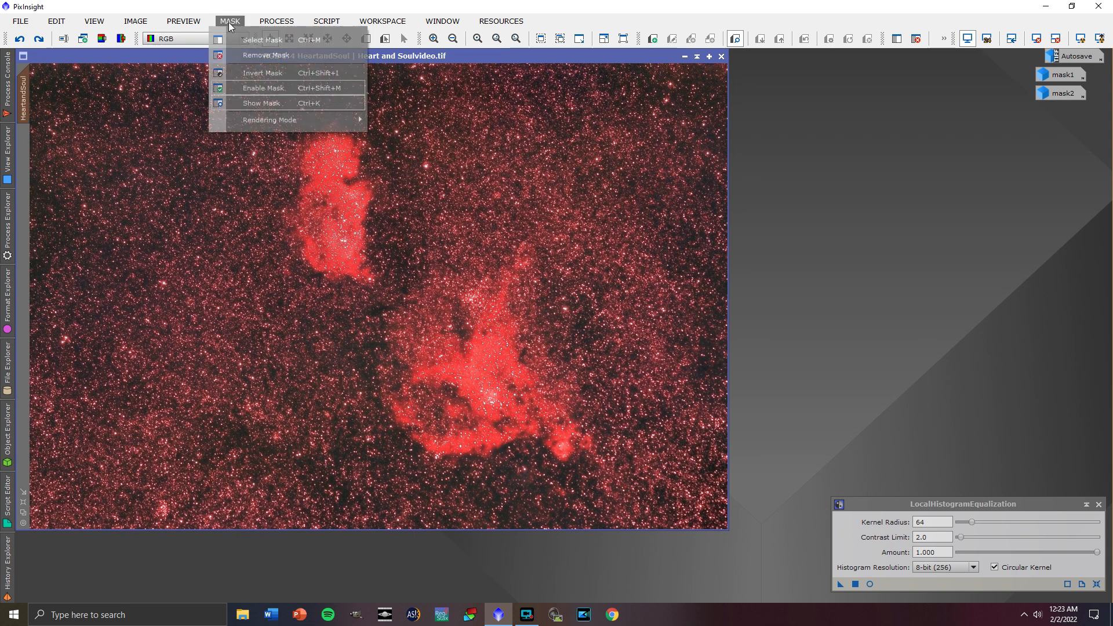
click(247, 73)
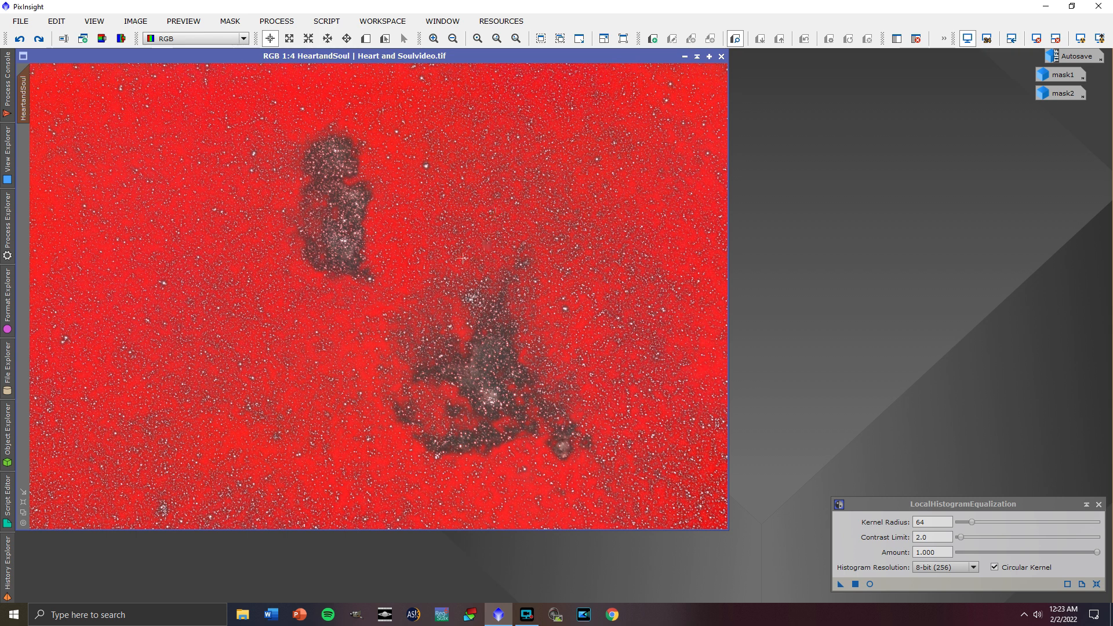
Step: Inspect the mask overlay up close around the Heart nebula and its stars to check which areas are protected
scroll(432, 234, up, 4)
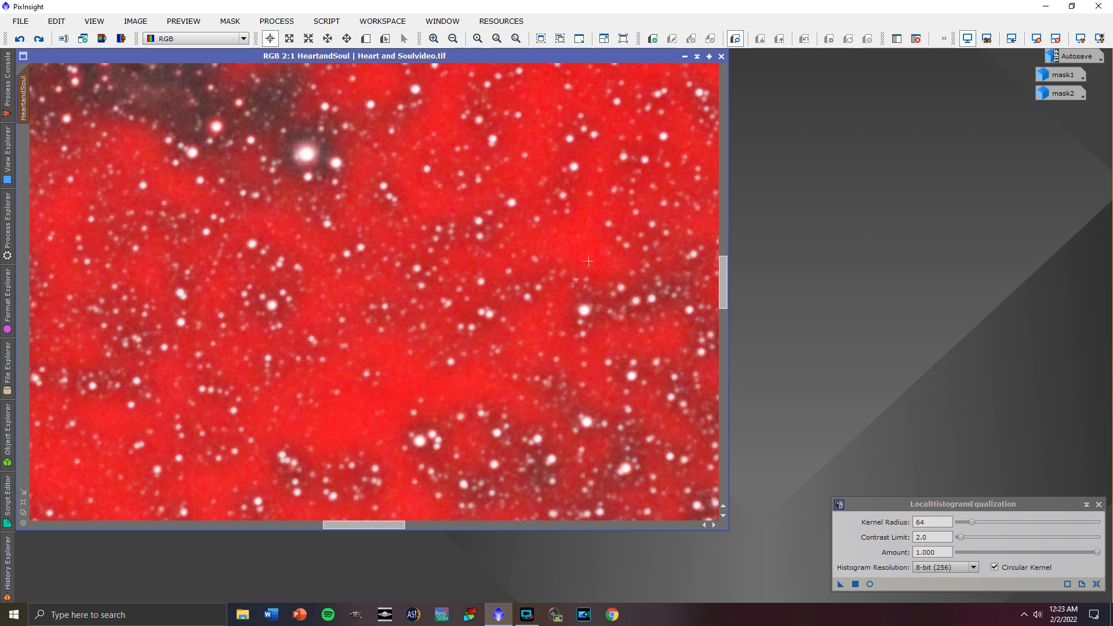
drag(936, 500, 903, 200)
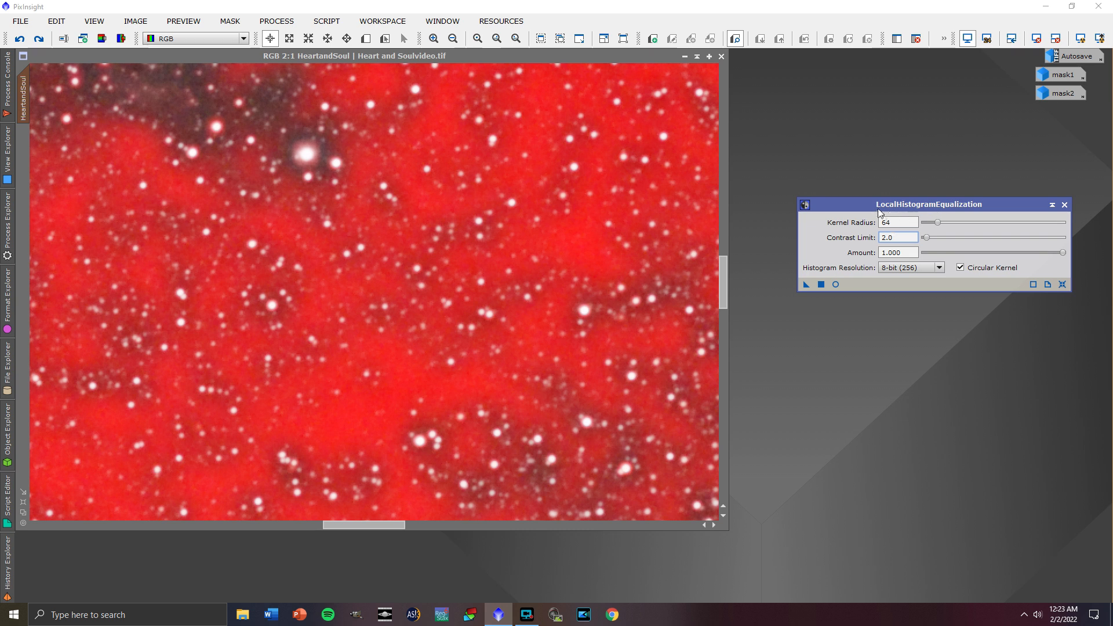
scroll(394, 258, down, 2)
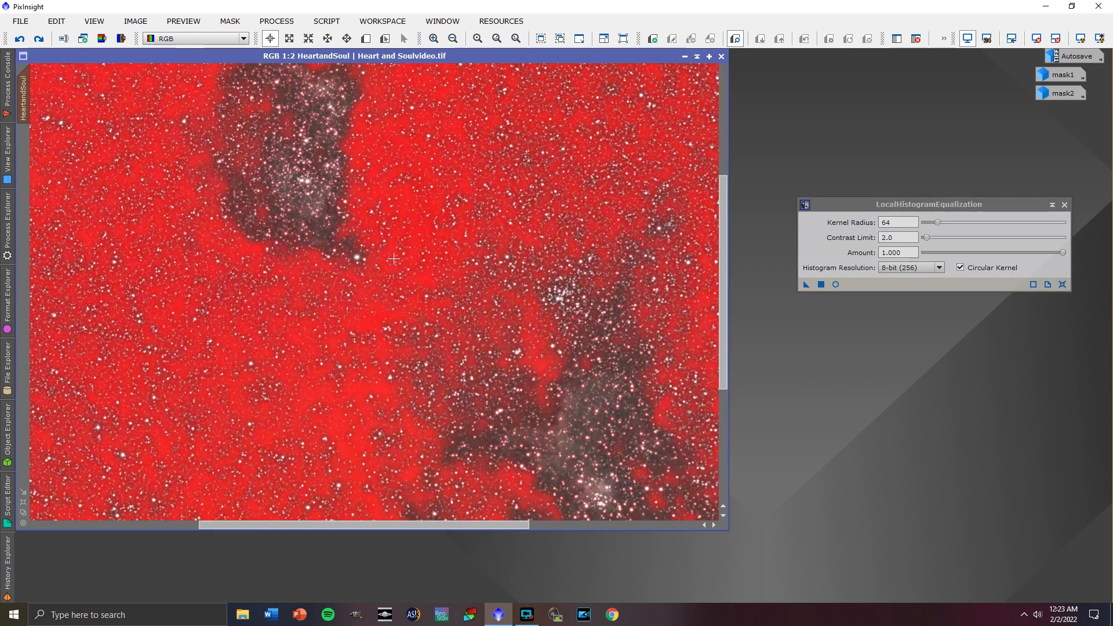
drag(721, 298, 719, 371)
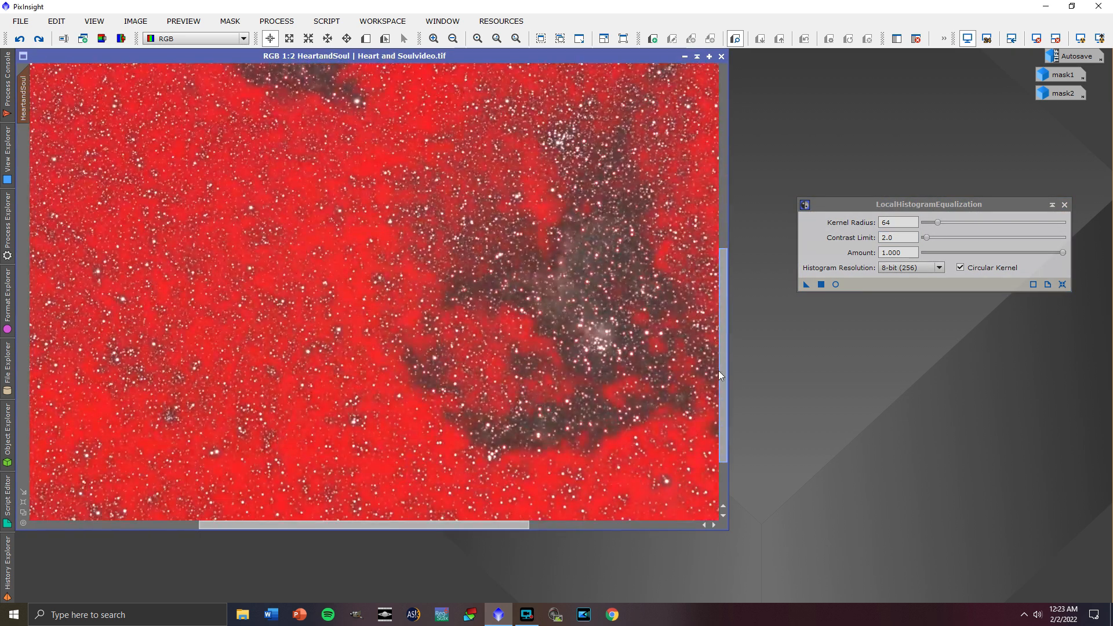
drag(483, 529, 585, 523)
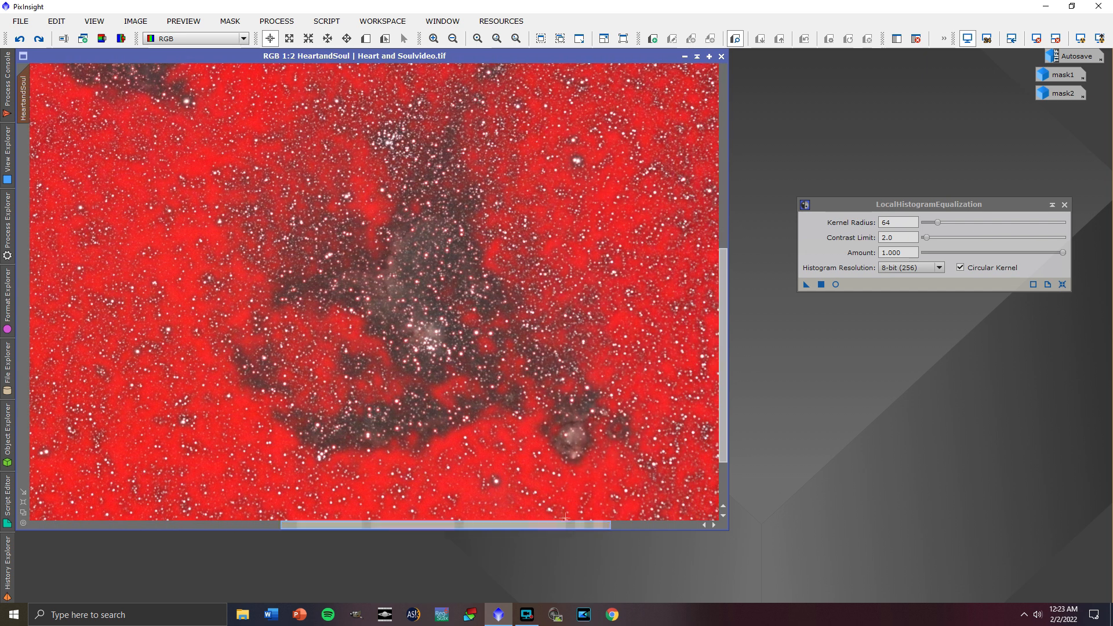
scroll(465, 331, up, 2)
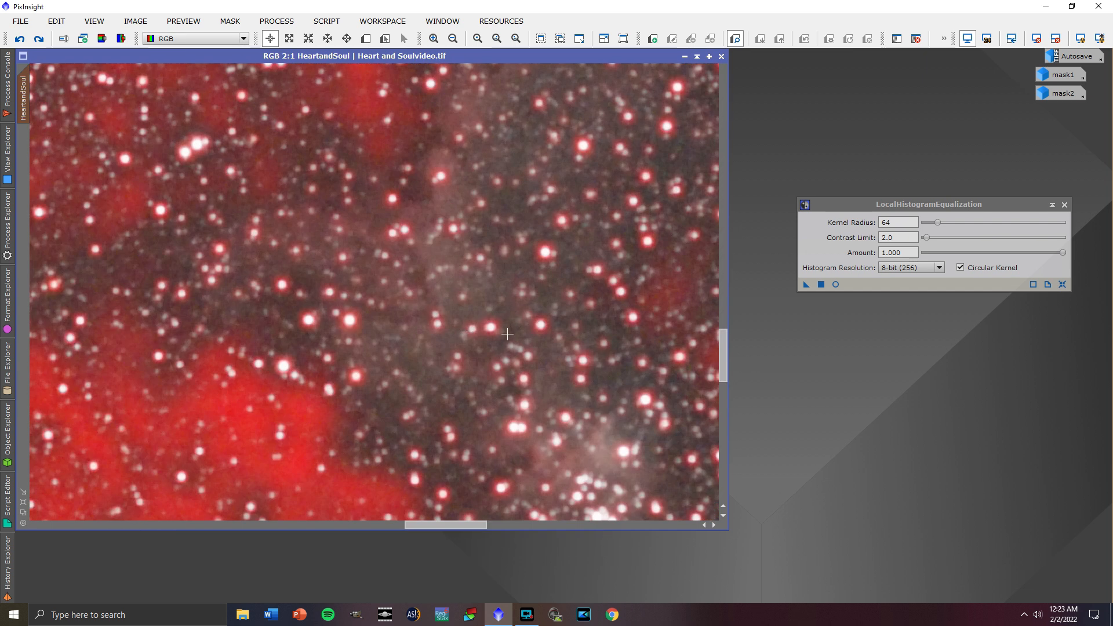
drag(460, 525, 471, 526)
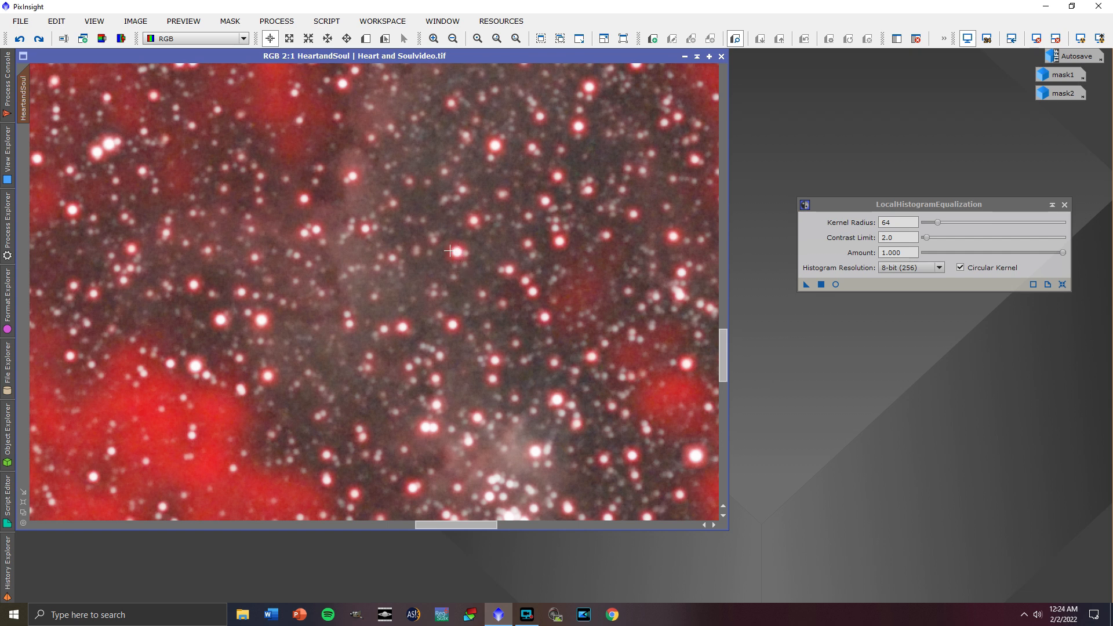
scroll(486, 256, down, 4)
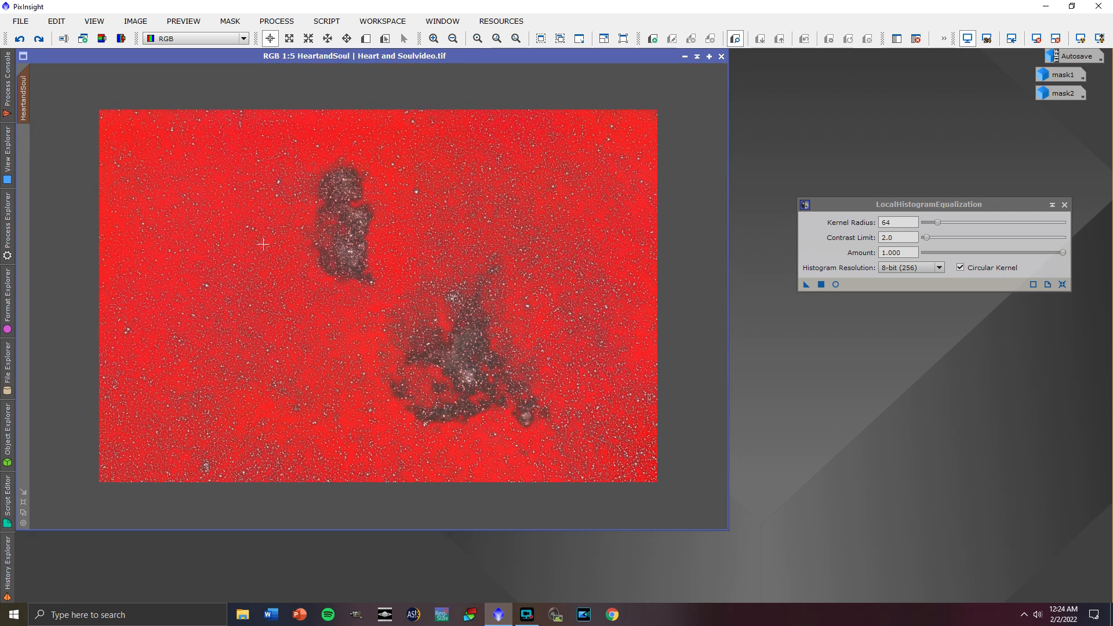
Step: Hide the mask overlay on HeartandSoul and place the LocalHistogramEqualization dialog beside the image
click(232, 22)
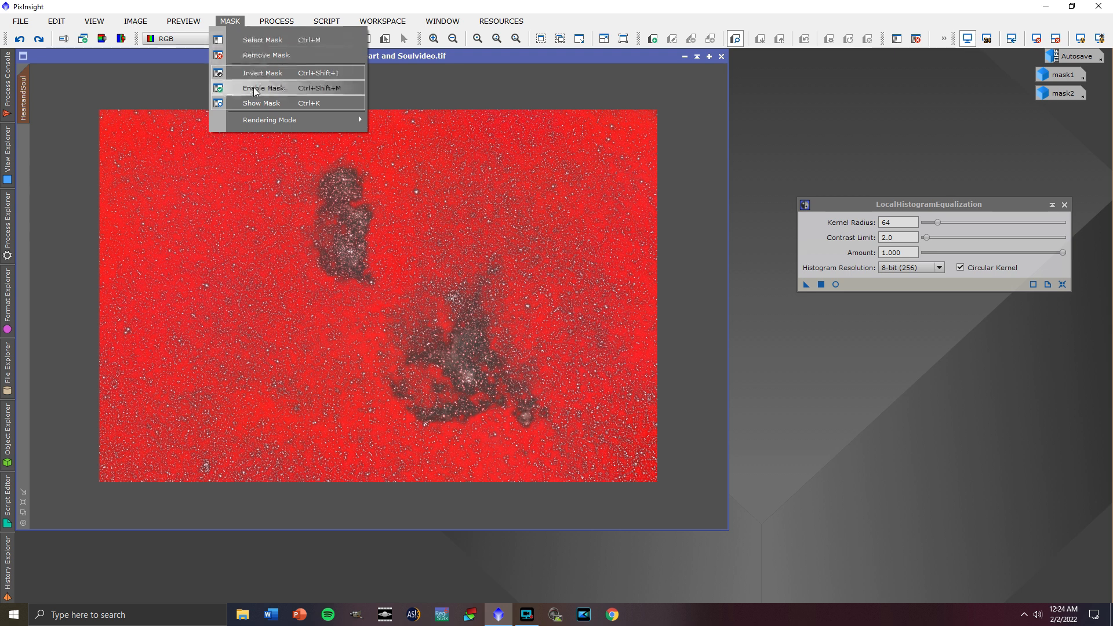
click(256, 102)
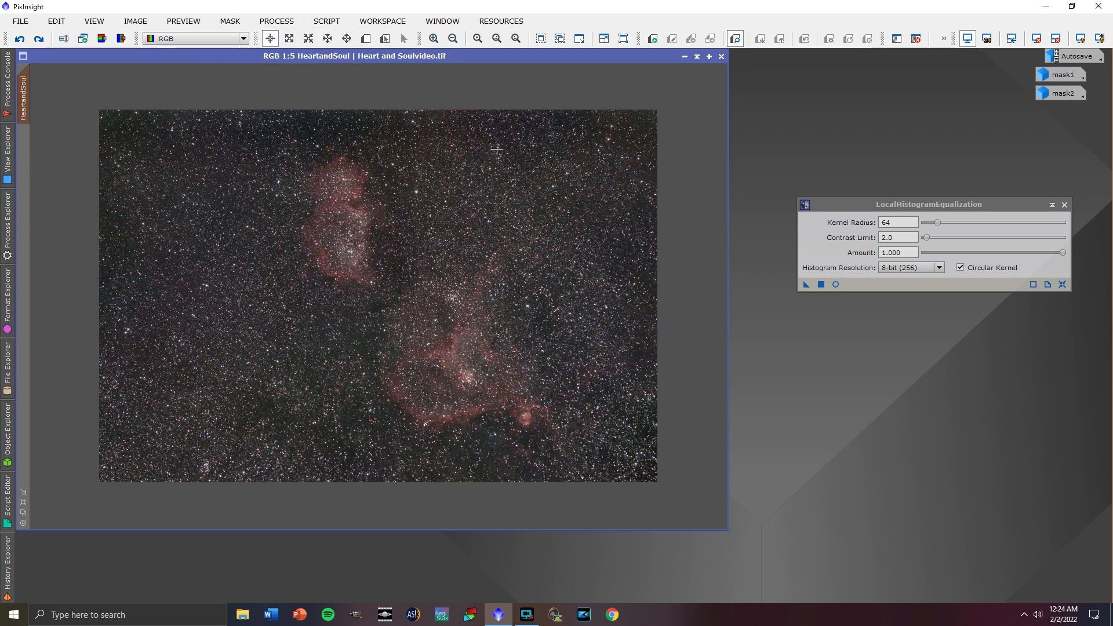
scroll(645, 189, up, 1)
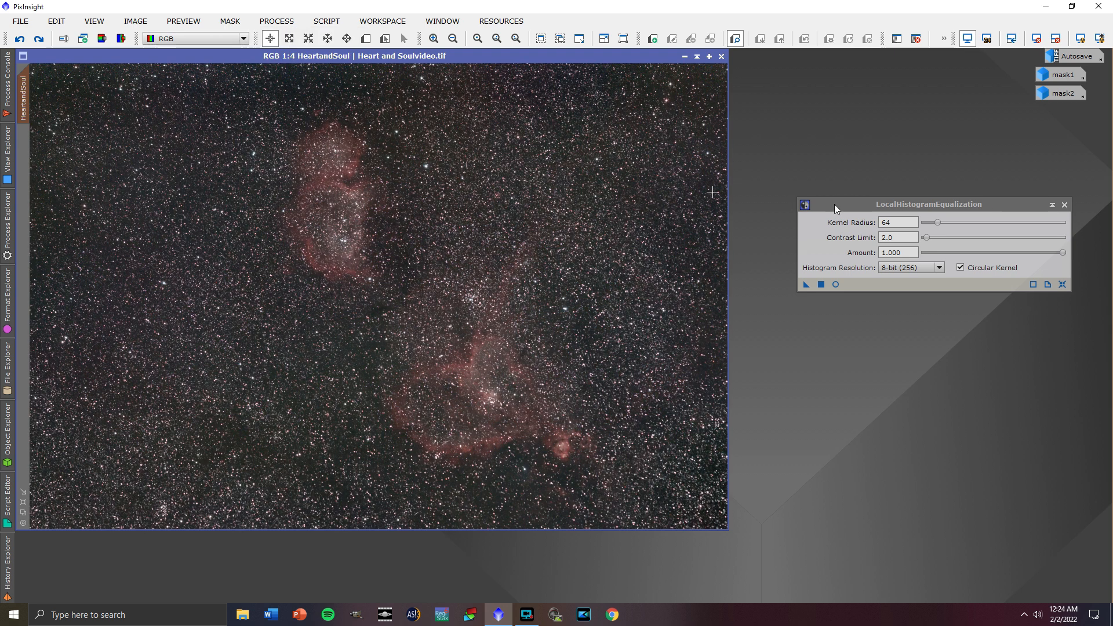
drag(953, 208, 934, 189)
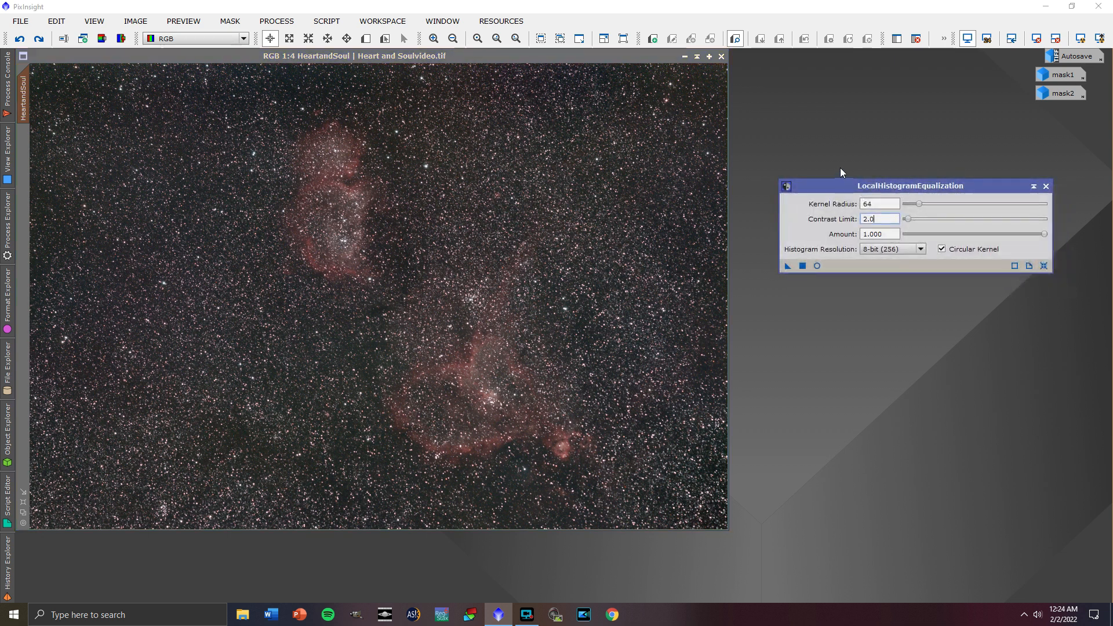
Step: Create a preview around the upper nebula, open it and start the LocalHistogramEqualization real-time preview
click(365, 38)
drag(216, 97, 448, 308)
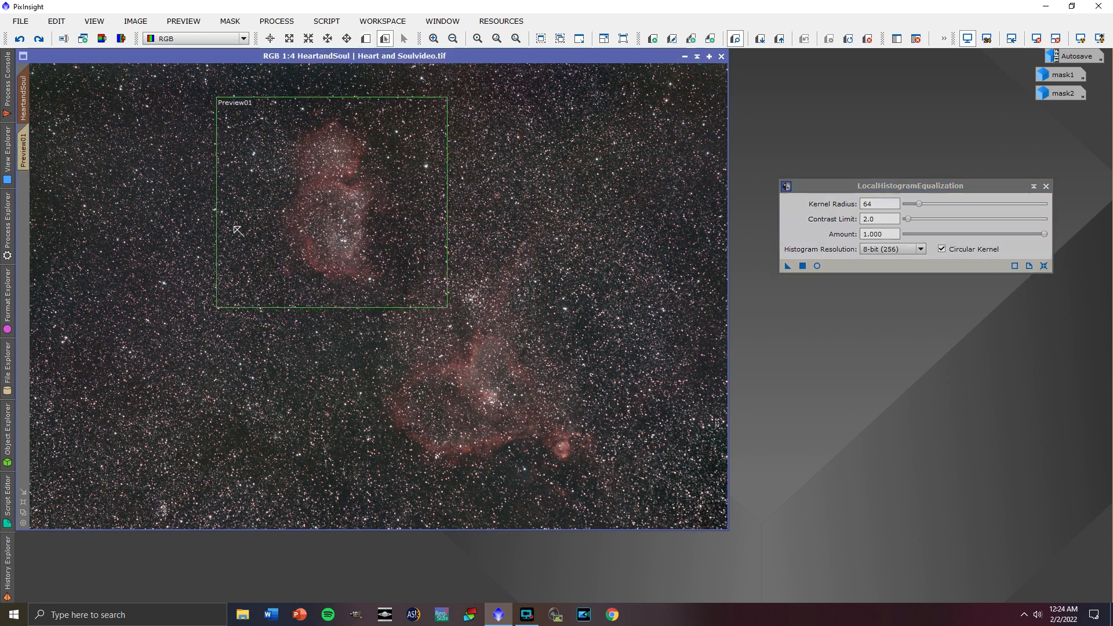
click(23, 149)
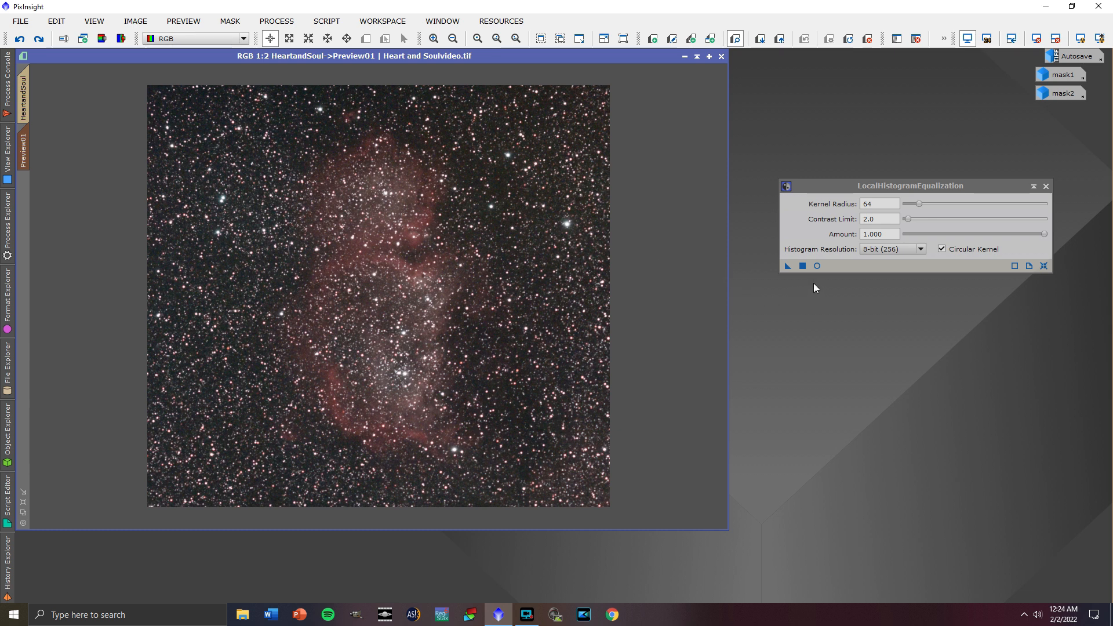
click(818, 265)
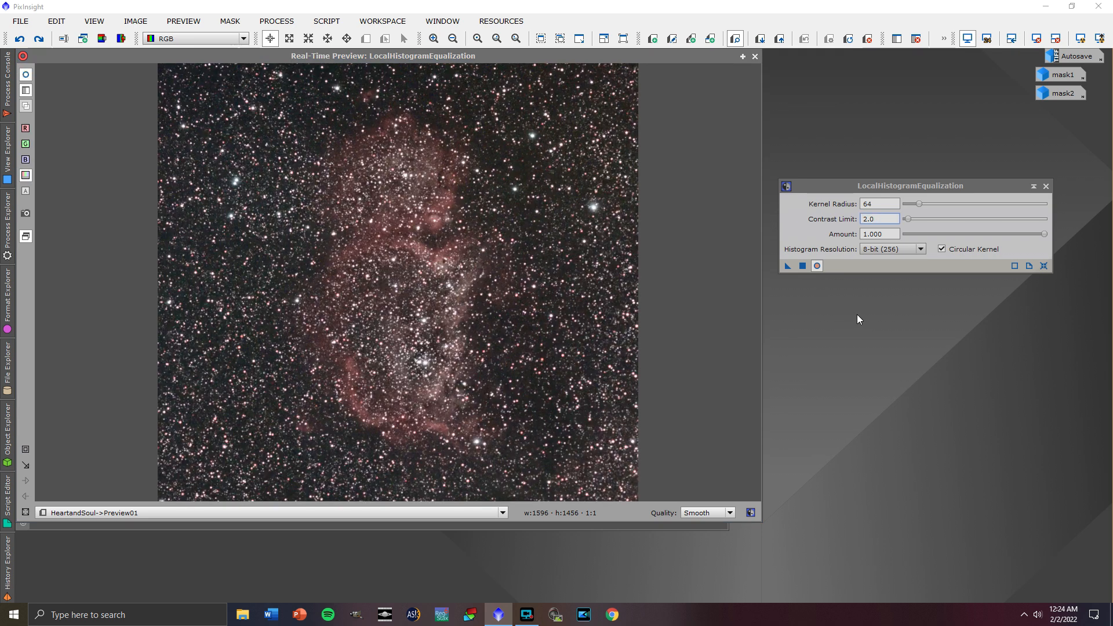
Step: Try contrast limits of 1.0, 1.5 and 3.0 in the LocalHistogramEqualization real-time preview
click(907, 195)
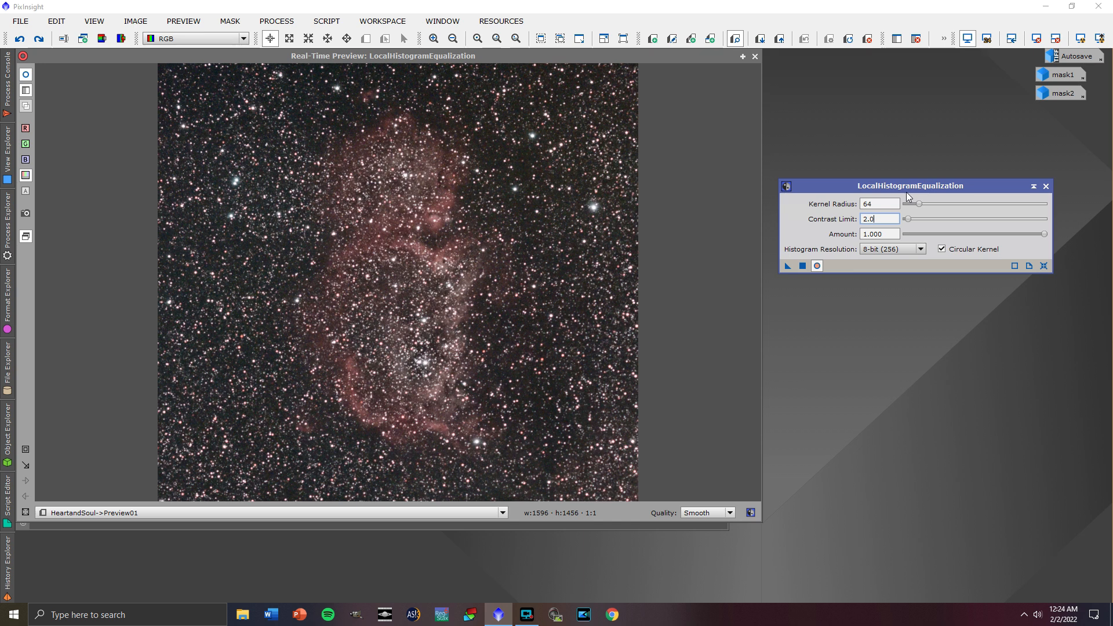
drag(910, 218, 900, 218)
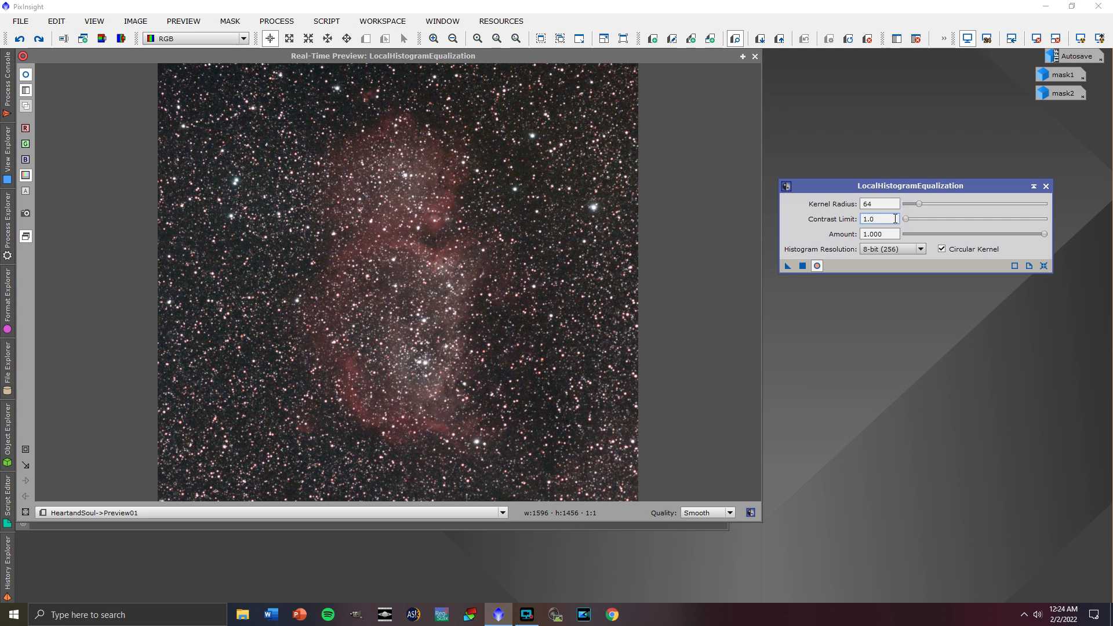
click(907, 218)
text(1.5)
key(Return)
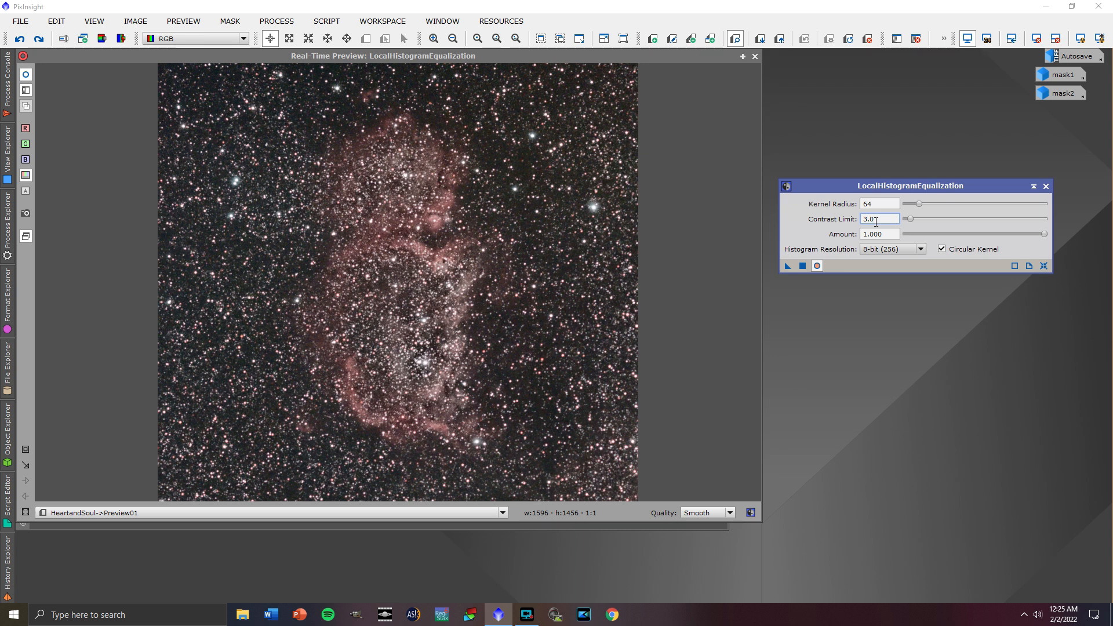
drag(908, 221, 897, 220)
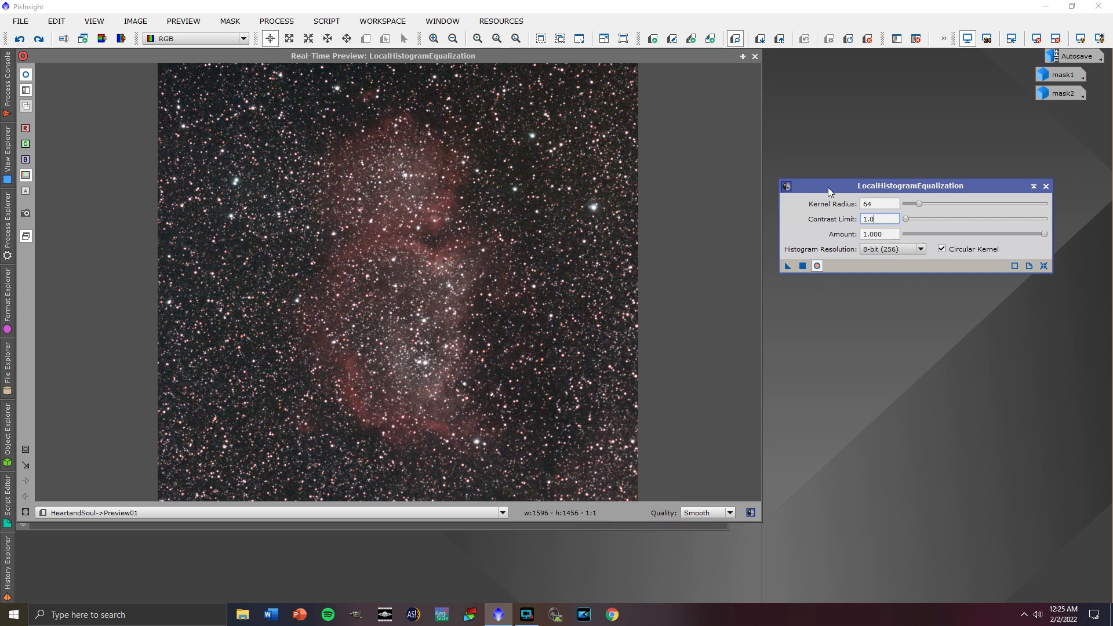
Step: Set the LocalHistogramEqualization contrast limit to 1.7 and close the real-time preview
double_click(900, 217)
text(1.5)
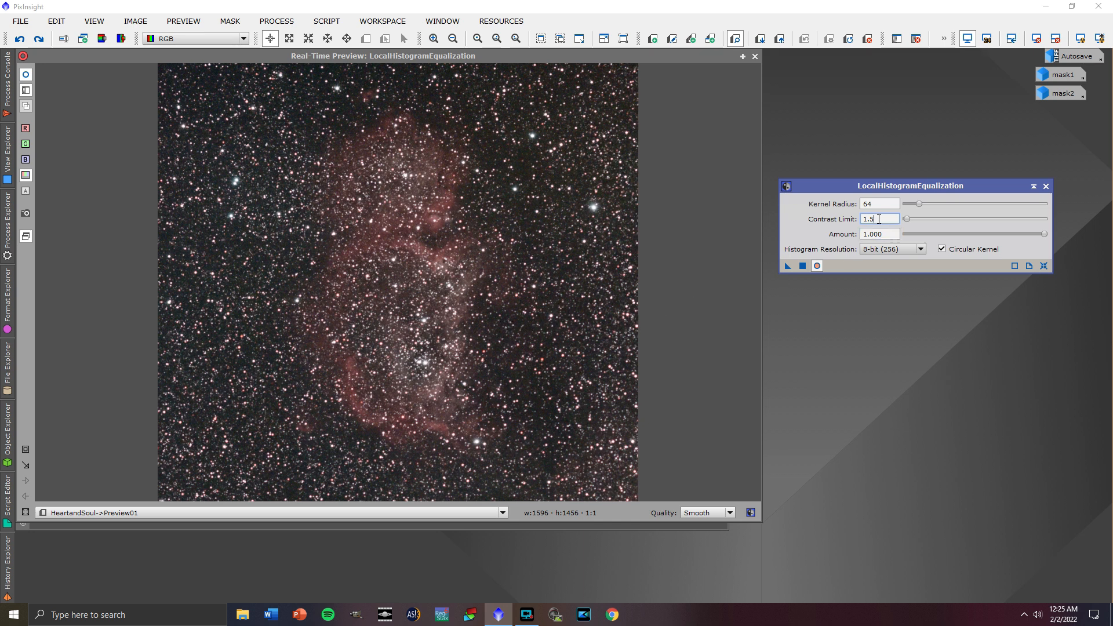
key(BackSpace)
click(755, 56)
click(755, 56)
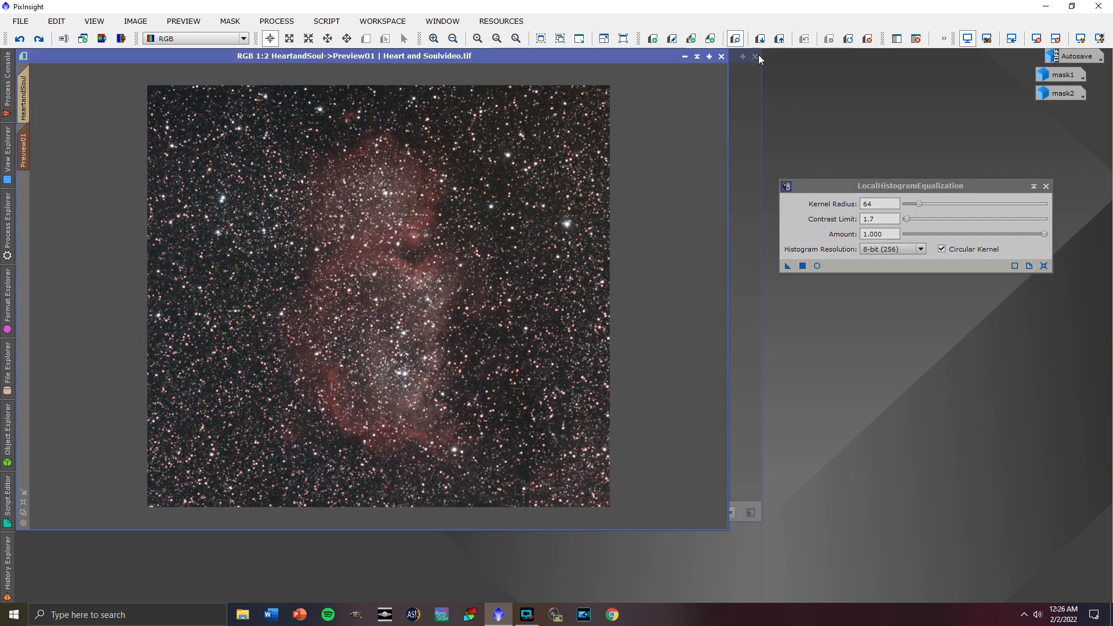
Step: Delete Preview01 from HeartandSoul and apply LocalHistogramEqualization to the whole masked image
click(26, 98)
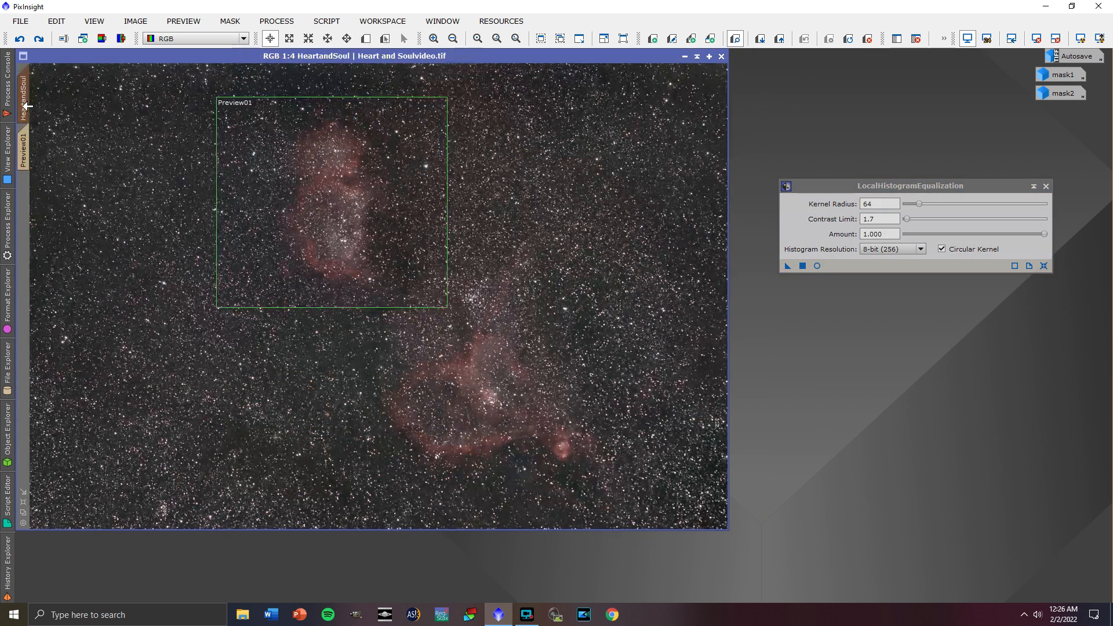
right_click(22, 138)
click(23, 137)
right_click(23, 138)
click(60, 248)
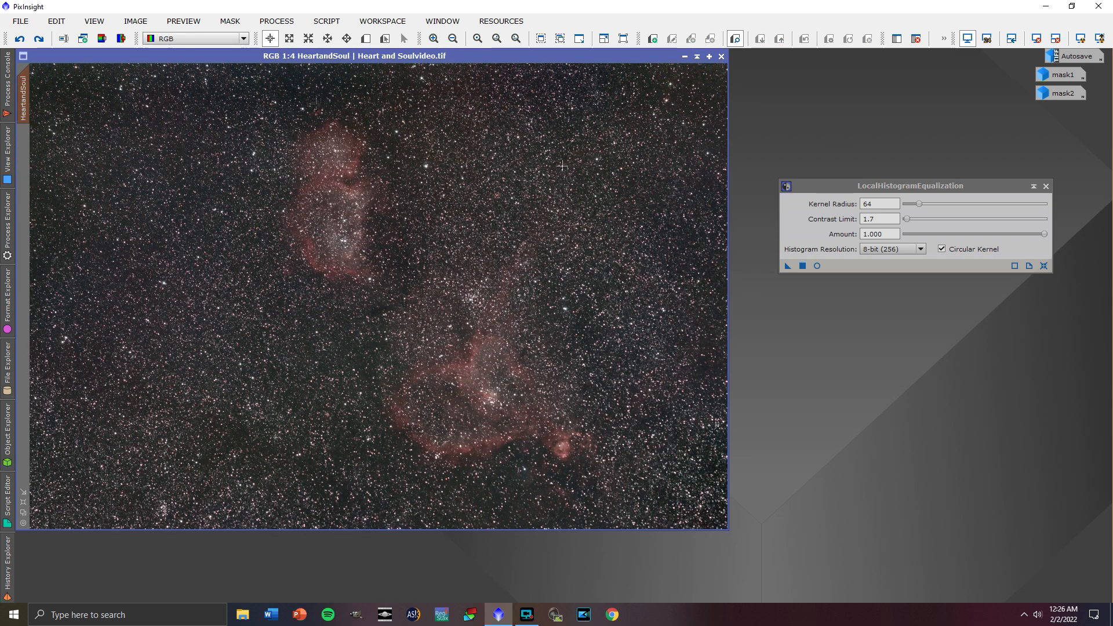
click(802, 268)
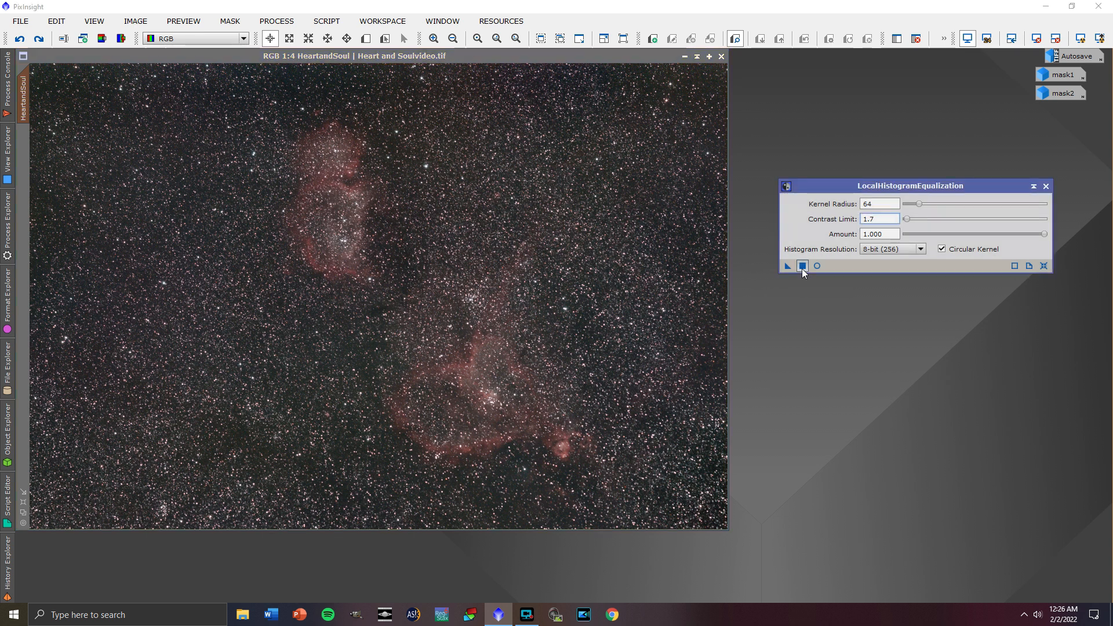
click(802, 266)
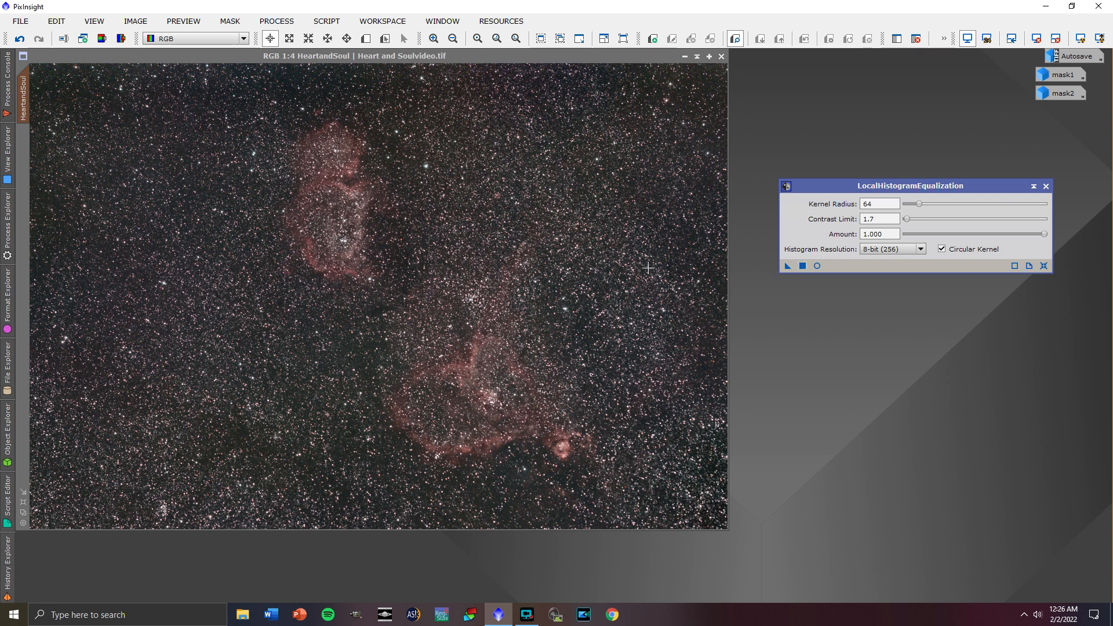
Step: Compare the whole image before and after LocalHistogramEqualization by repeatedly undoing and redoing the process
click(19, 39)
click(36, 38)
click(19, 38)
click(39, 39)
click(19, 39)
click(37, 39)
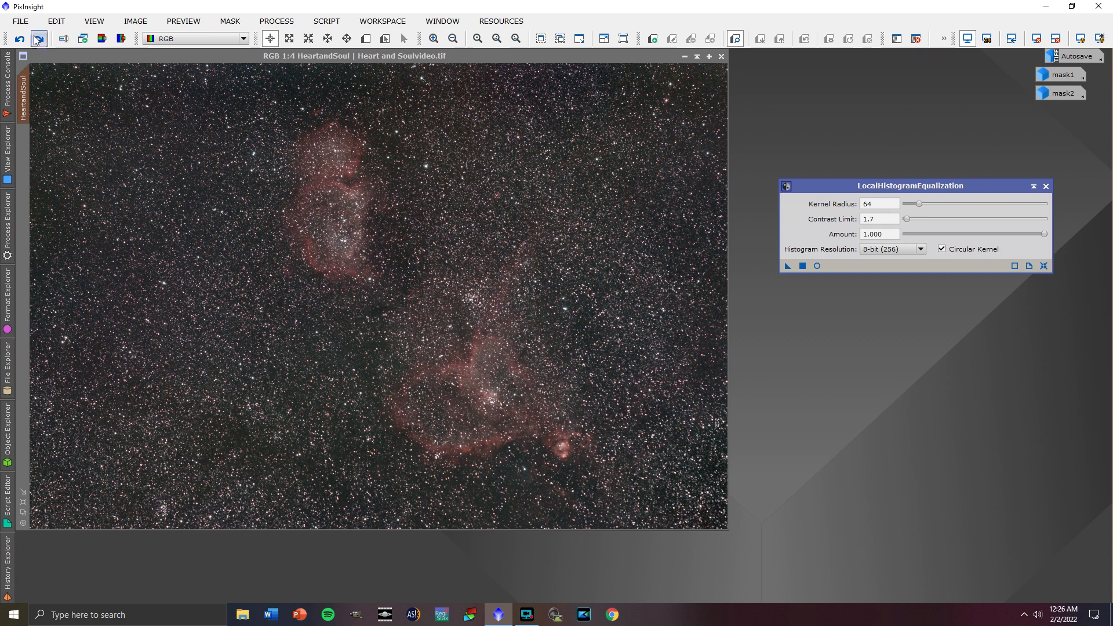
click(22, 38)
click(38, 39)
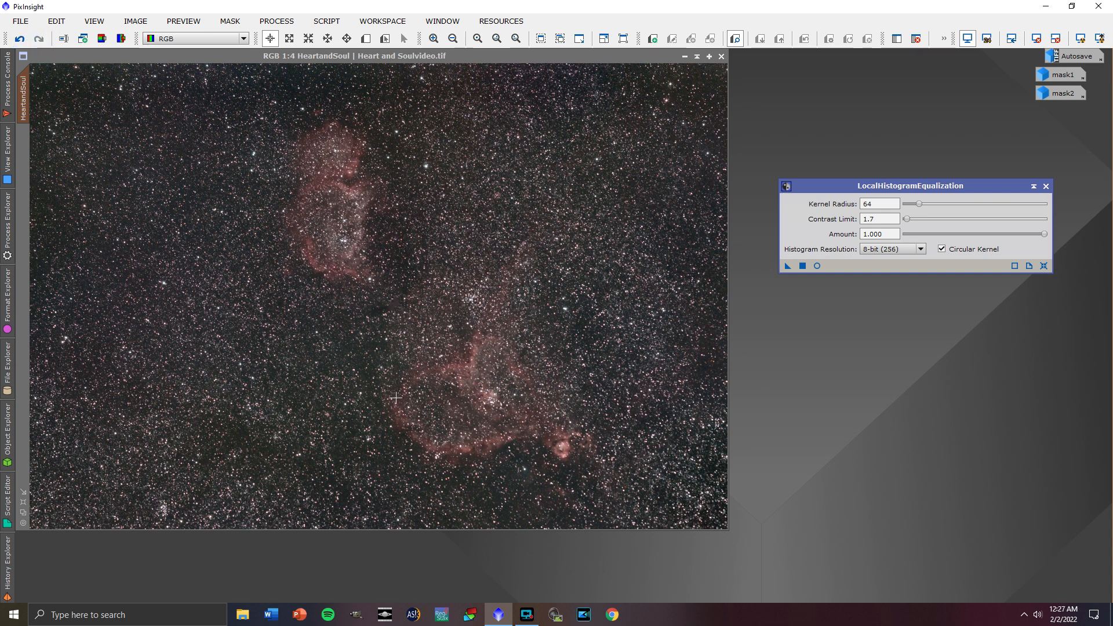
Step: Compare the Heart nebula up close before and after LocalHistogramEqualization by repeatedly undoing and redoing it, and close the process
scroll(601, 381, up, 1)
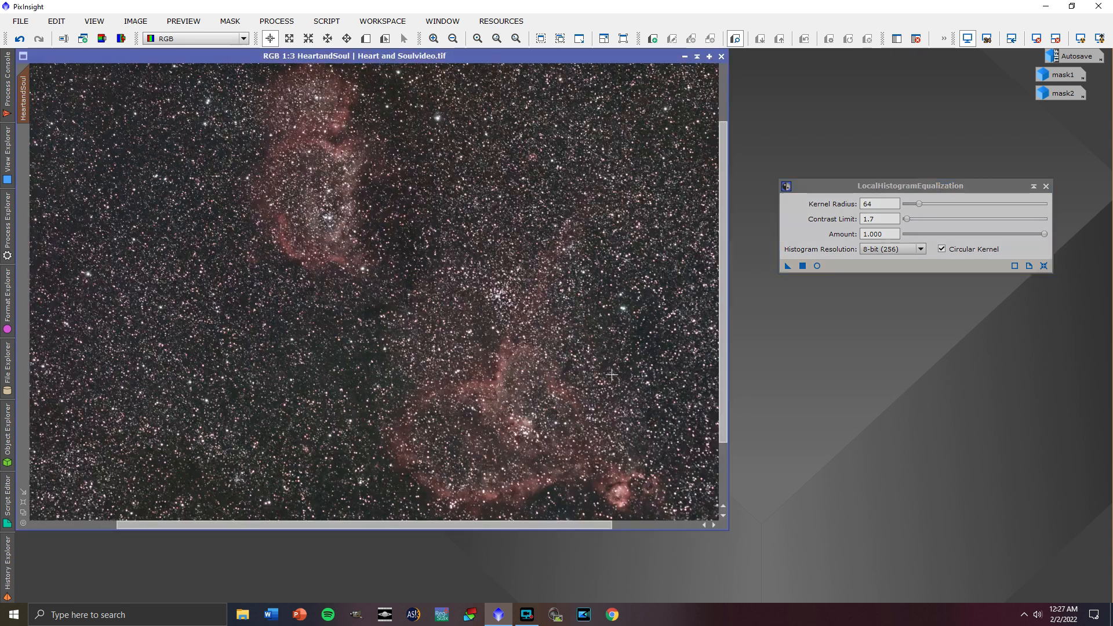
drag(724, 313, 721, 395)
drag(592, 526, 658, 525)
scroll(645, 440, up, 1)
drag(720, 326, 721, 380)
click(19, 38)
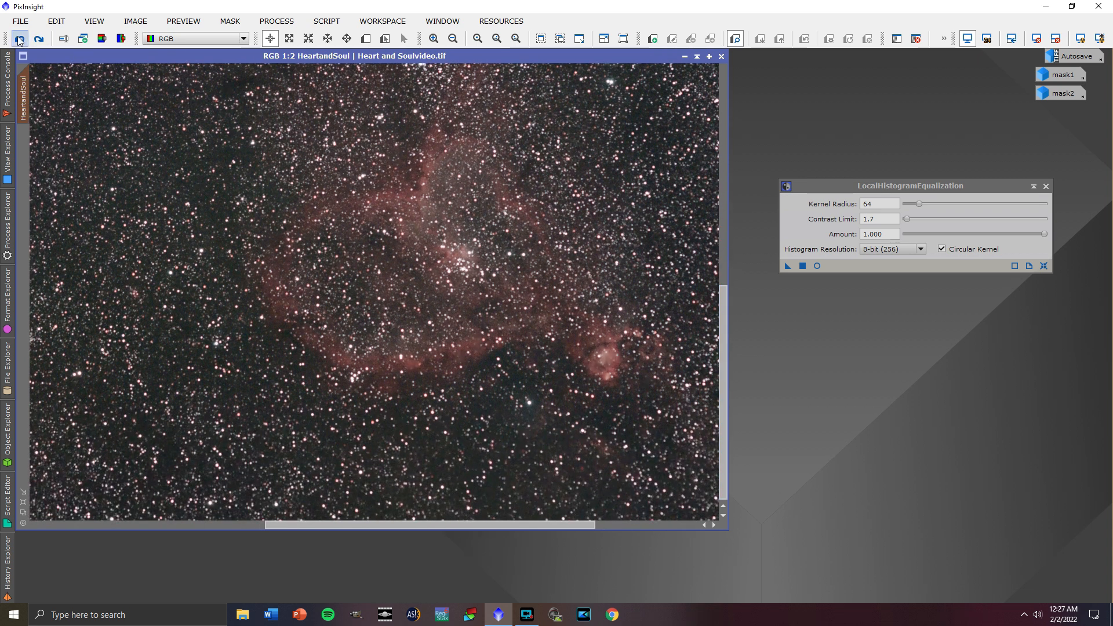
click(37, 39)
click(19, 39)
click(37, 39)
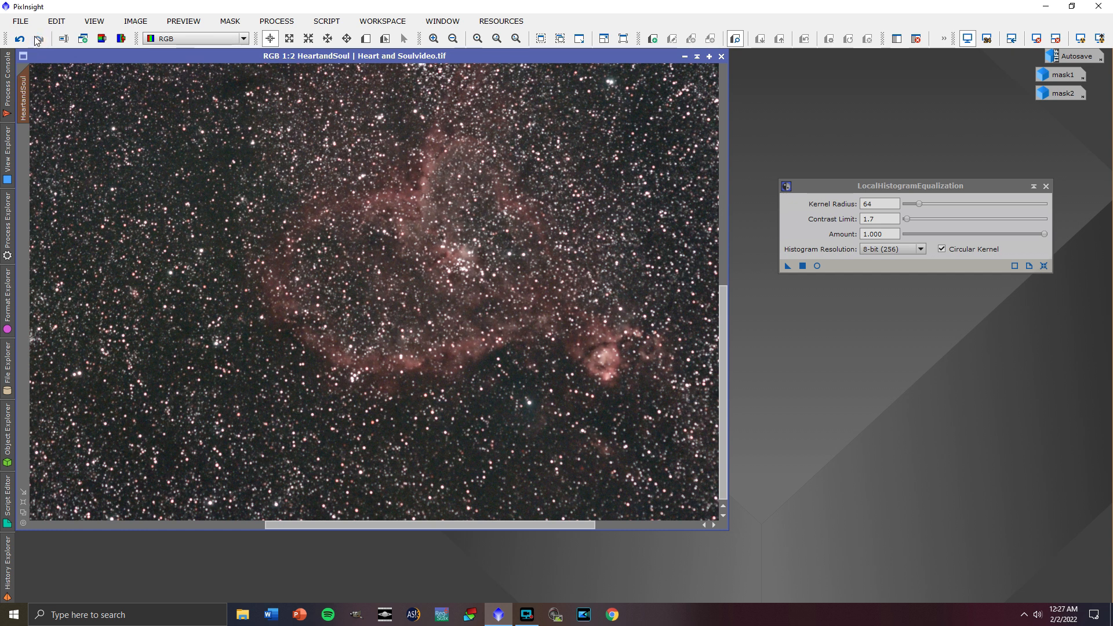
click(21, 39)
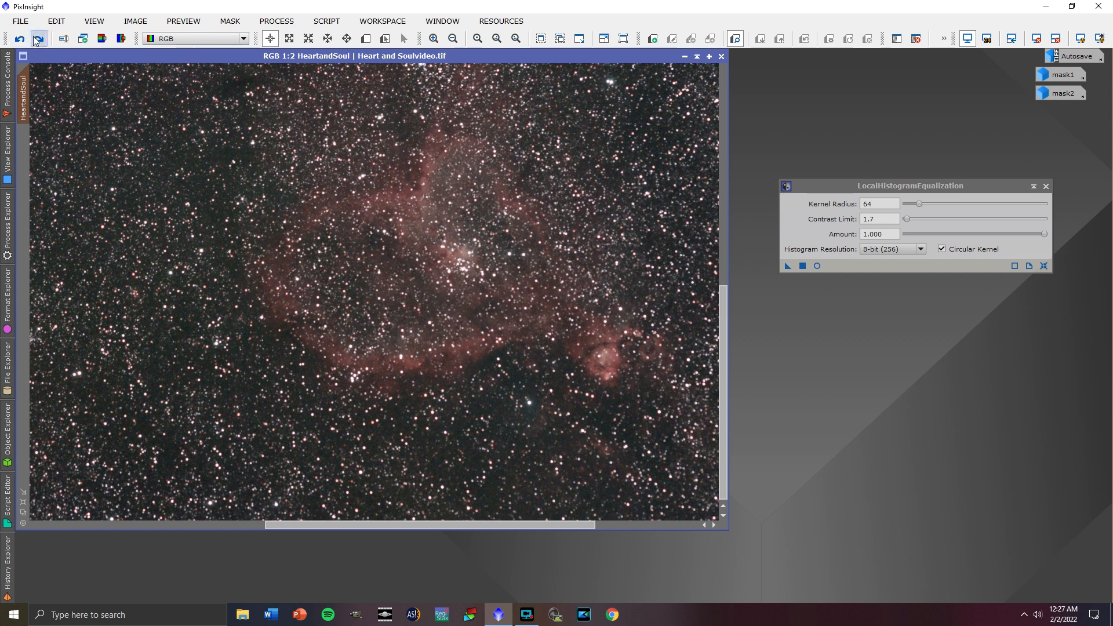
click(36, 40)
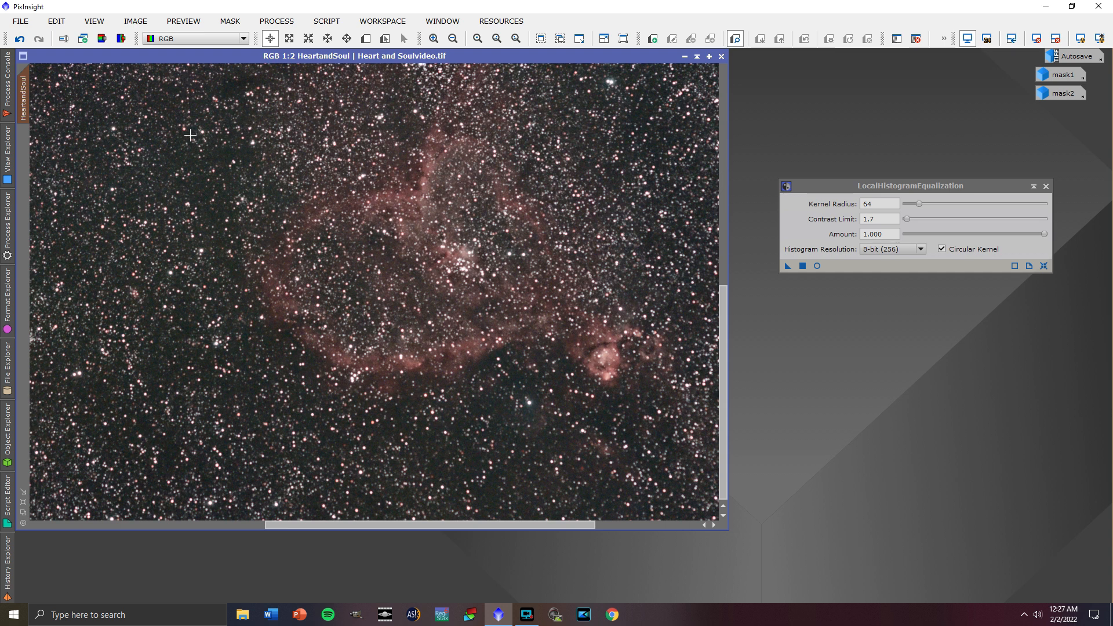
scroll(192, 135, down, 2)
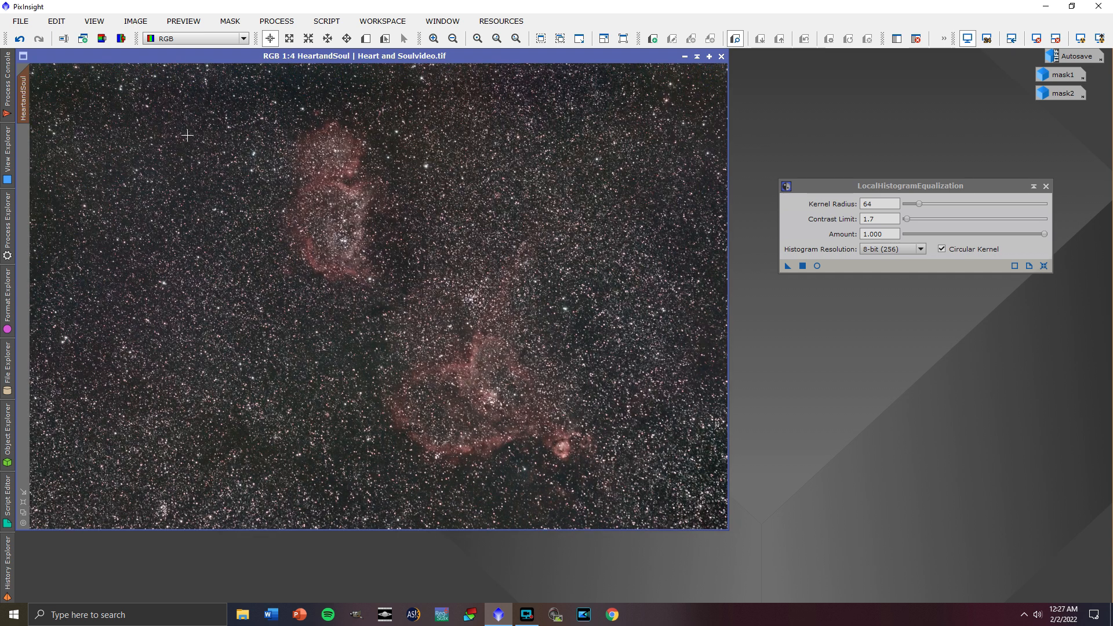
click(1047, 187)
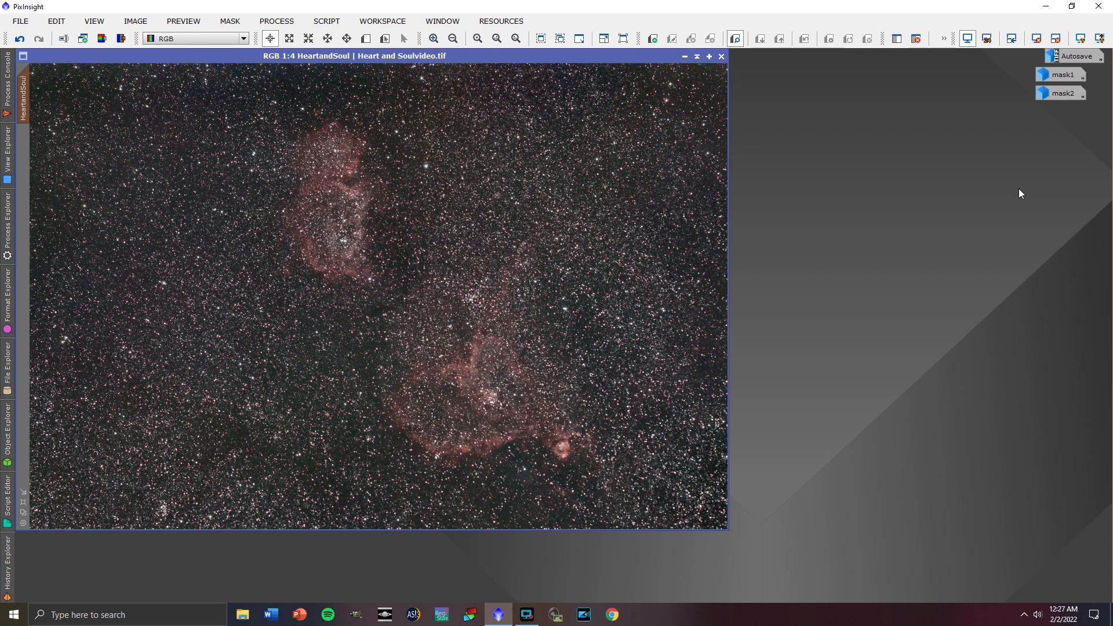
Step: Disable the mask on the HeartandSoul image and invert it so that only the stars are exposed
click(225, 22)
click(247, 90)
click(229, 21)
click(248, 72)
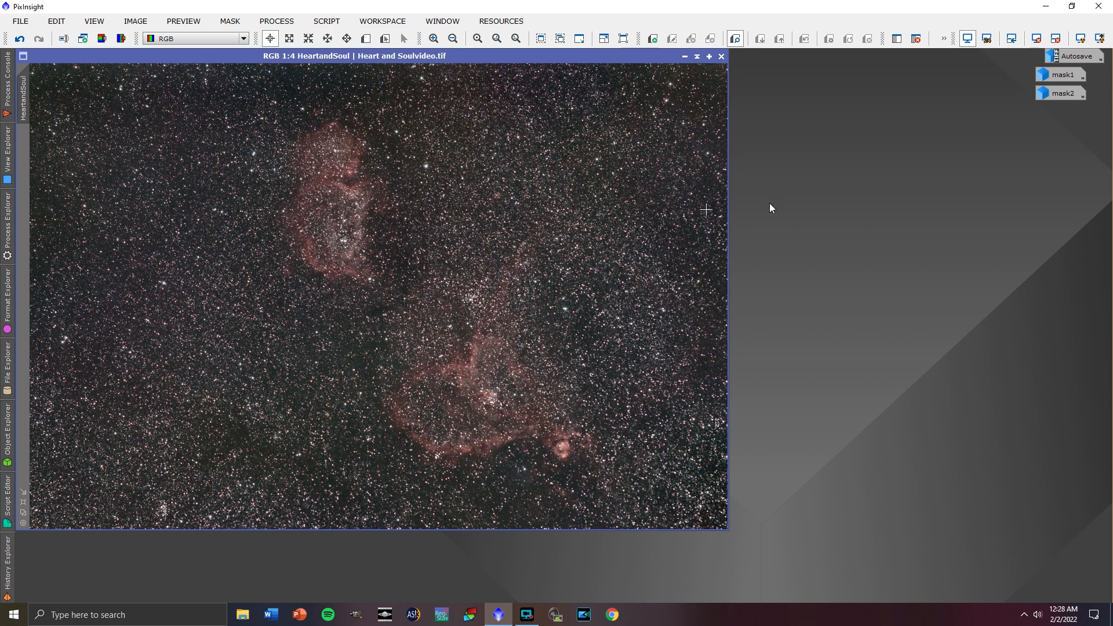
Step: Open the mask1 star mask beside the HeartandSoul image to examine it, and minimize it again
double_click(1050, 74)
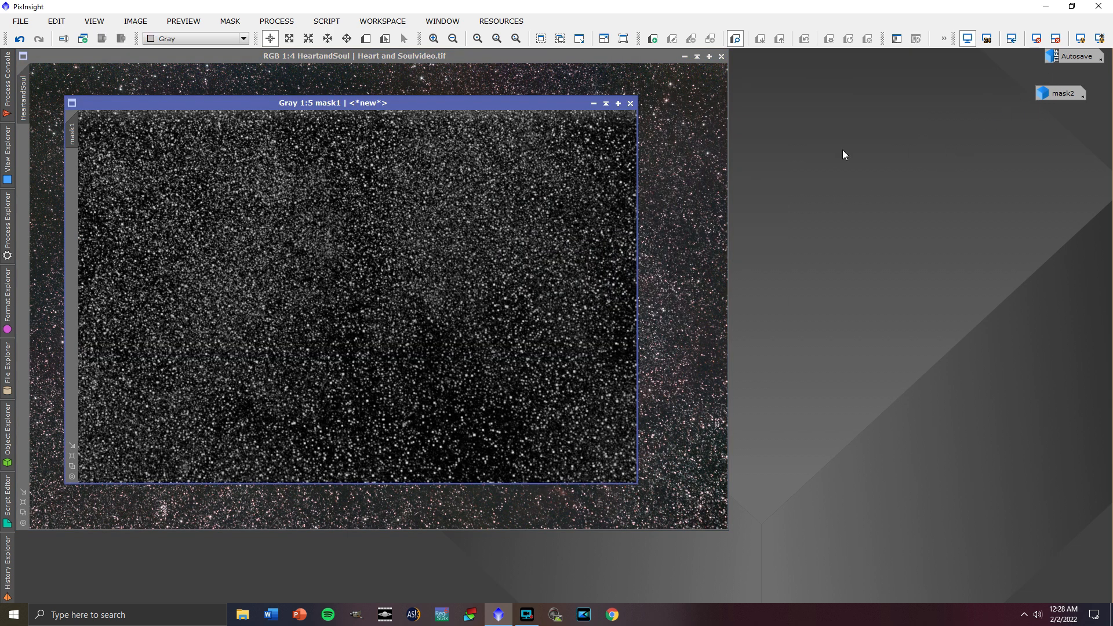
drag(484, 102, 892, 136)
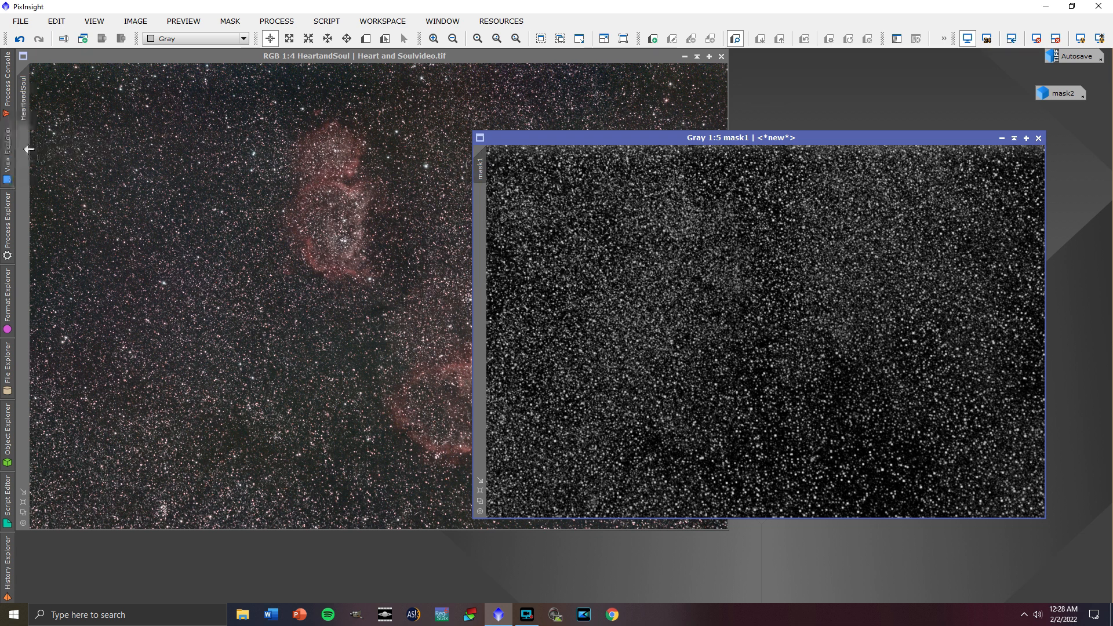
click(1002, 138)
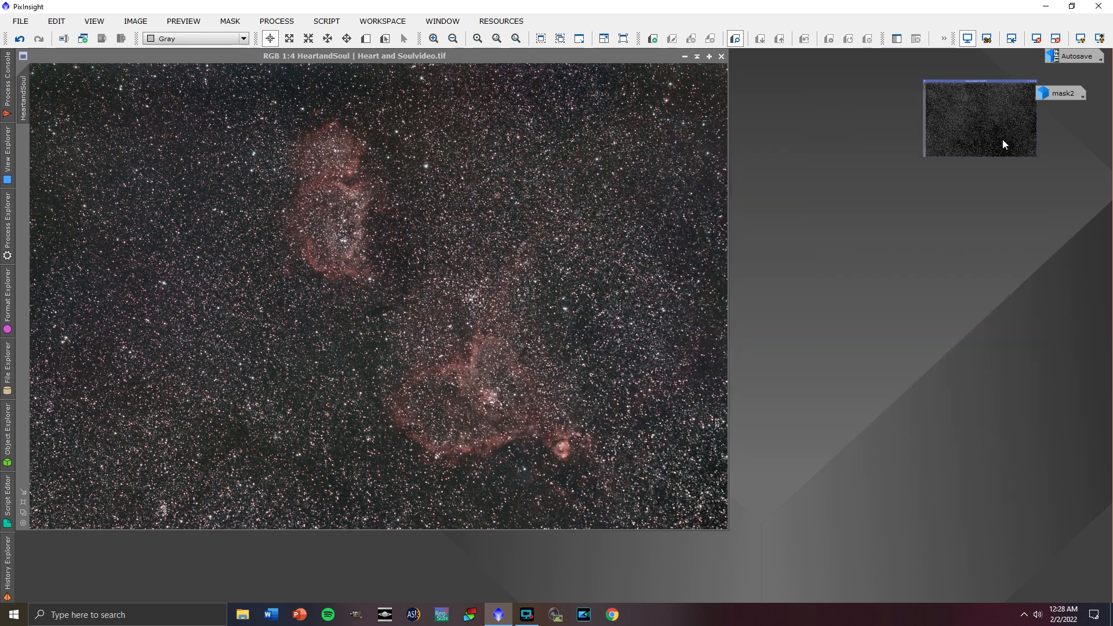
Step: Enable the inverted mask on the HeartandSoul image and show its overlay
click(229, 21)
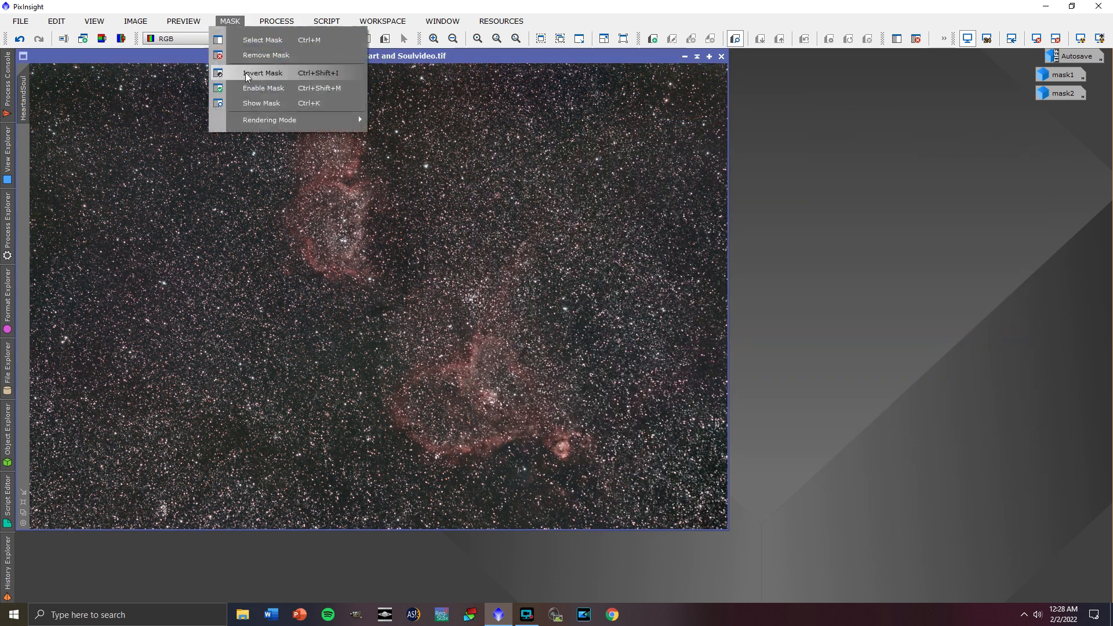
click(248, 88)
click(229, 21)
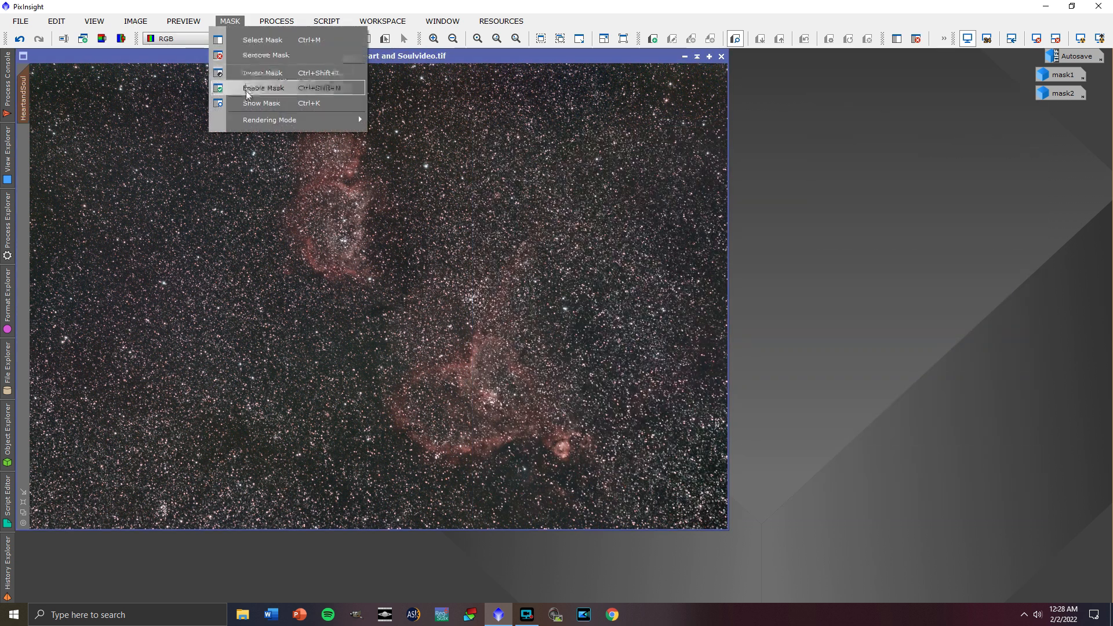
click(251, 104)
Step: Examine up close how the red mask overlay exposes the stars and covers the background, and hide the overlay
scroll(454, 181, up, 2)
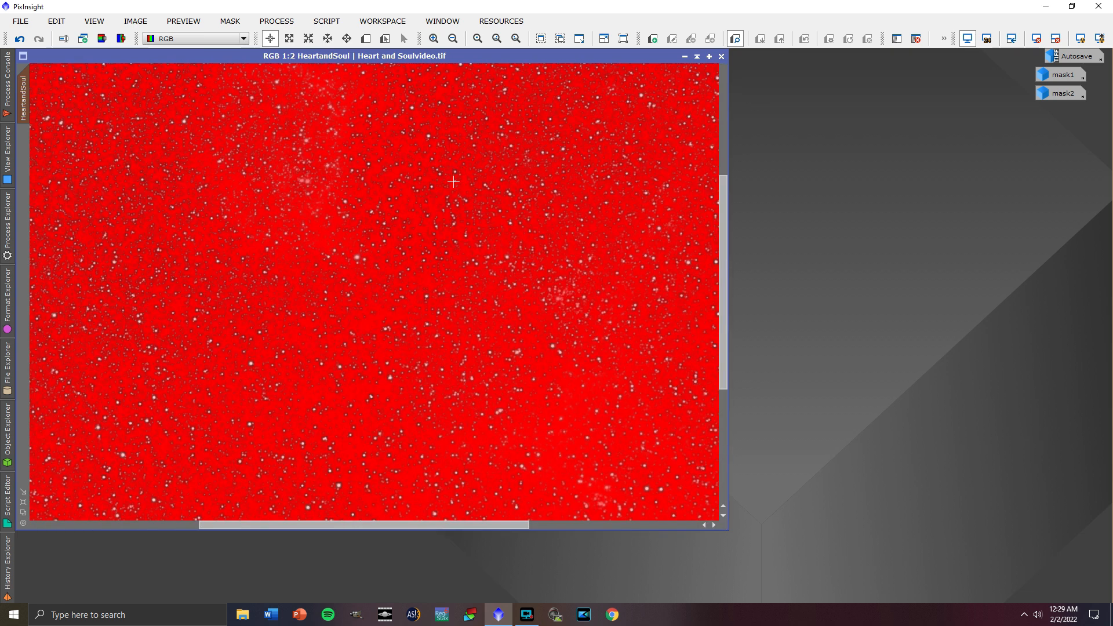
scroll(453, 182, up, 1)
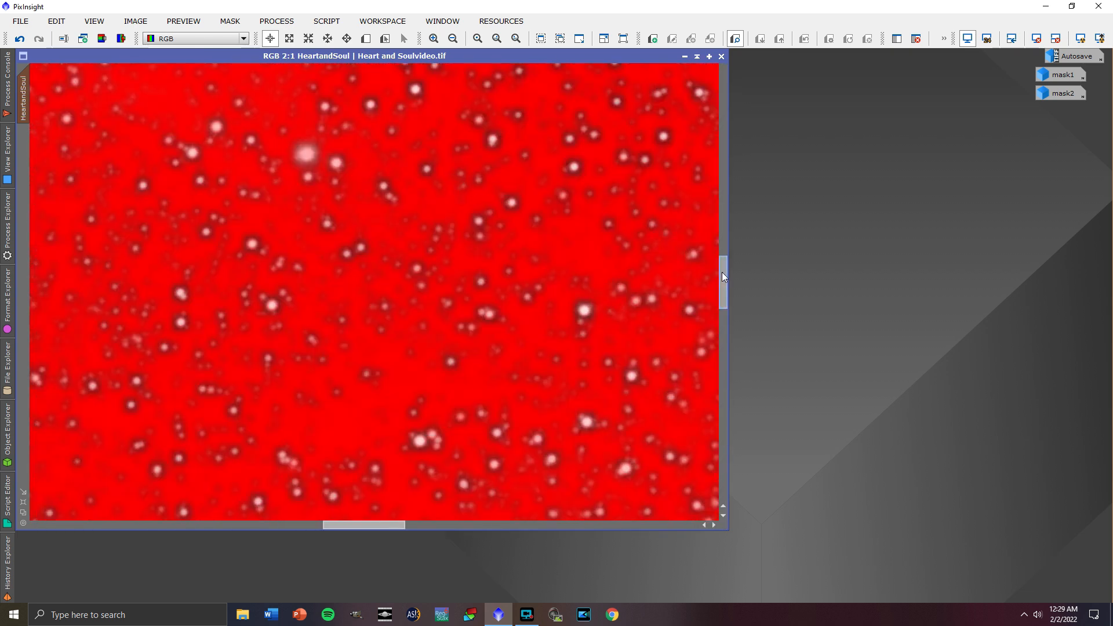
drag(723, 272, 722, 133)
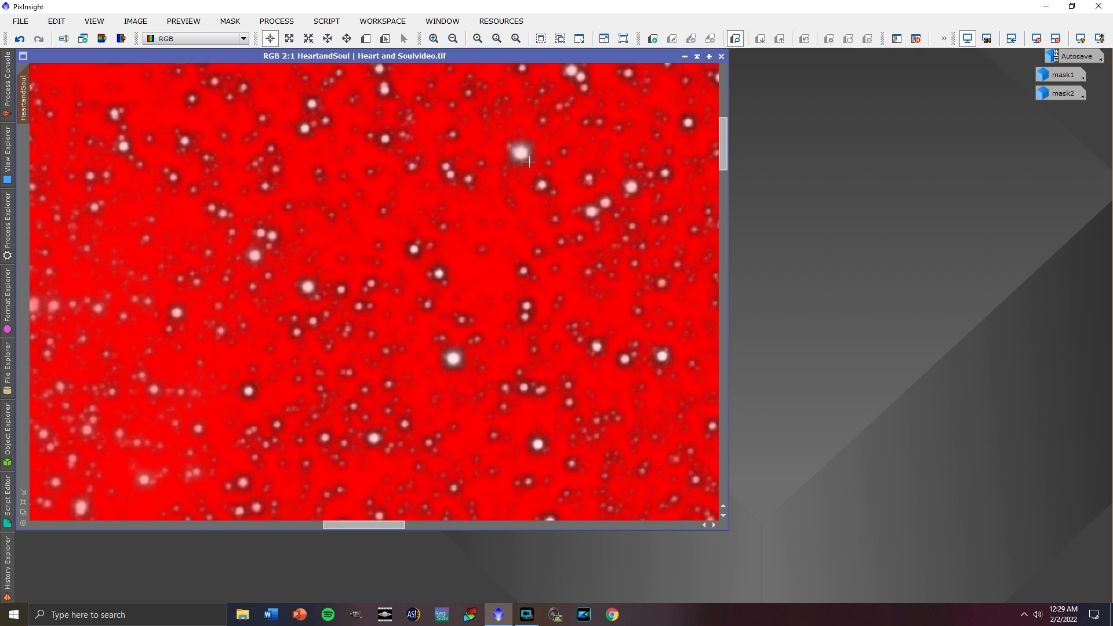
drag(722, 151, 718, 184)
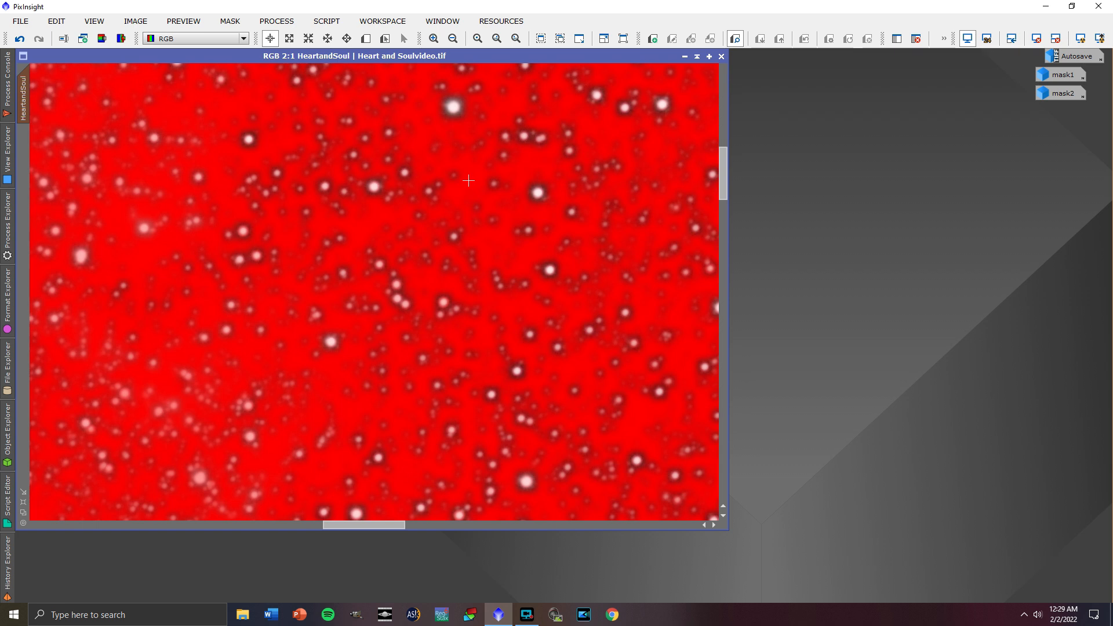
scroll(469, 181, down, 3)
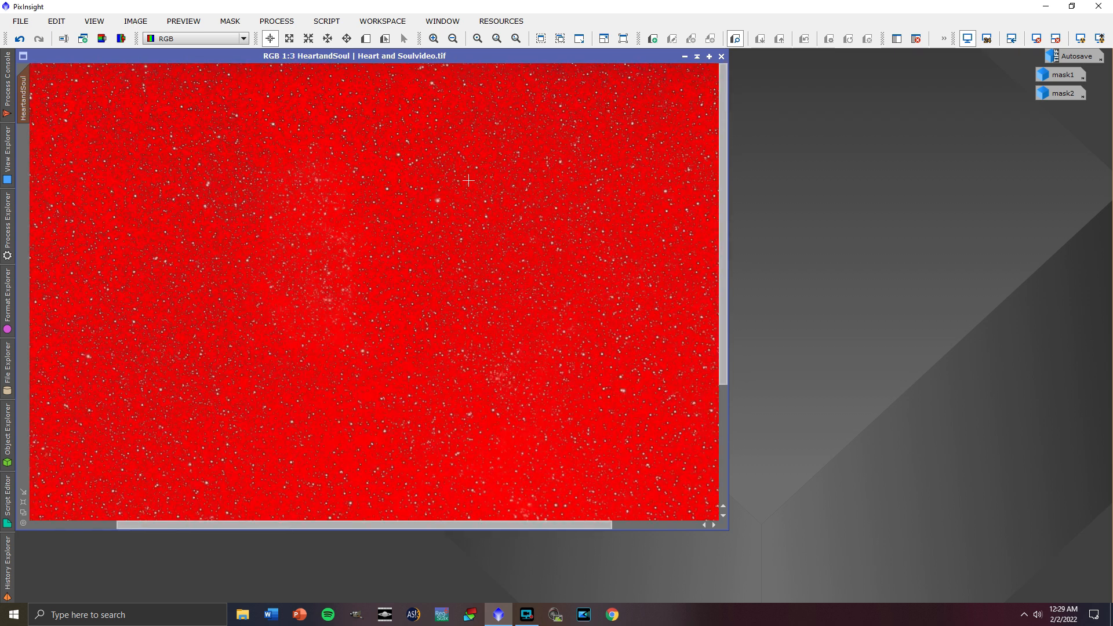
scroll(468, 181, down, 2)
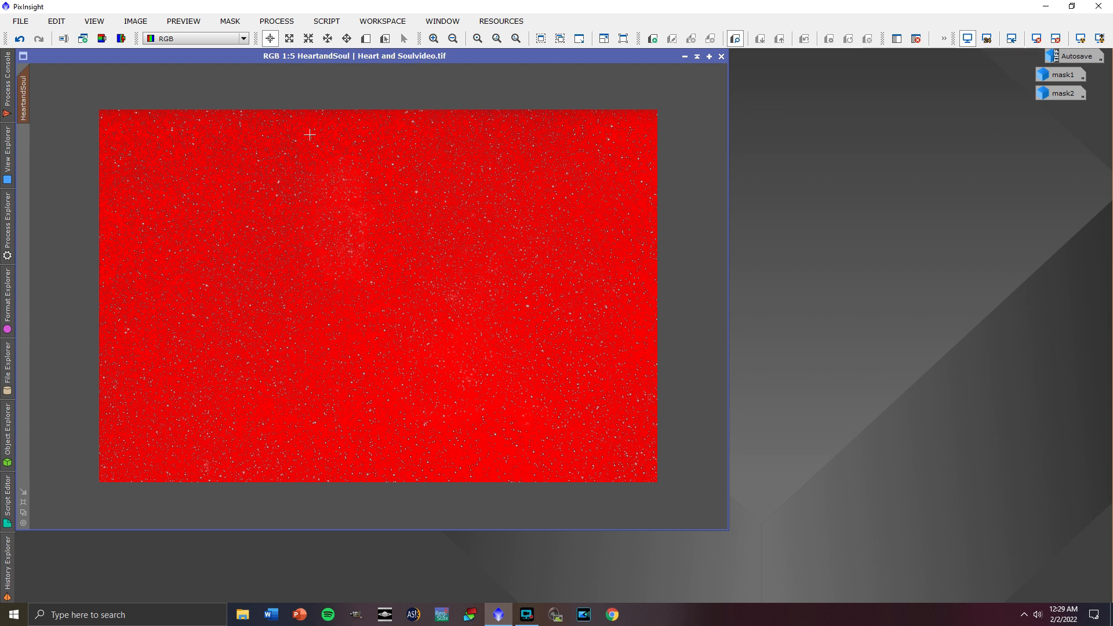
click(230, 21)
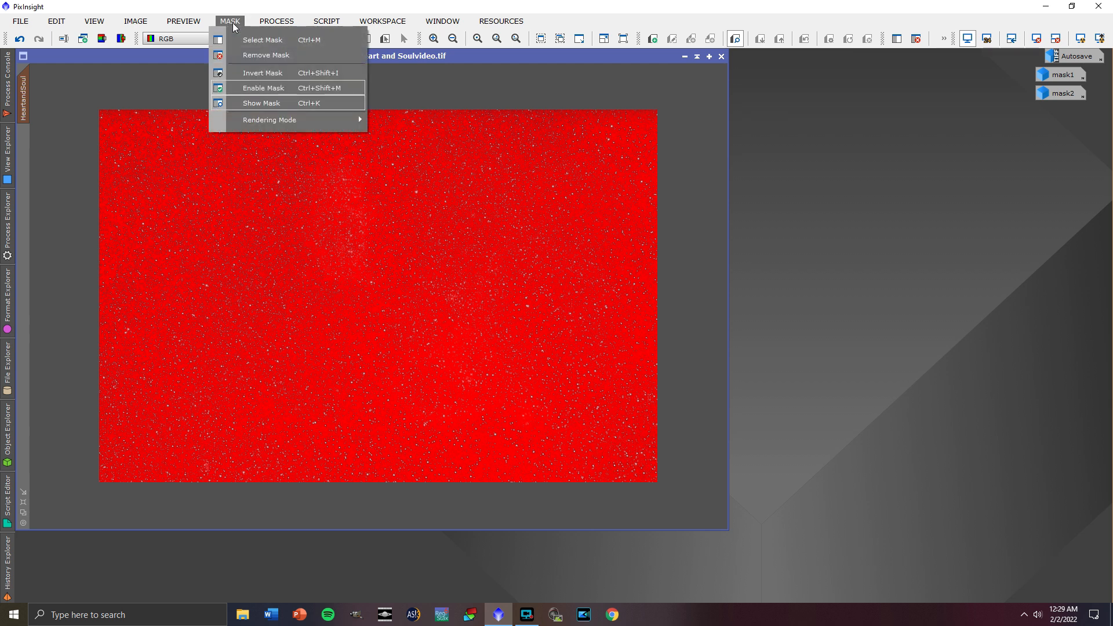
click(256, 104)
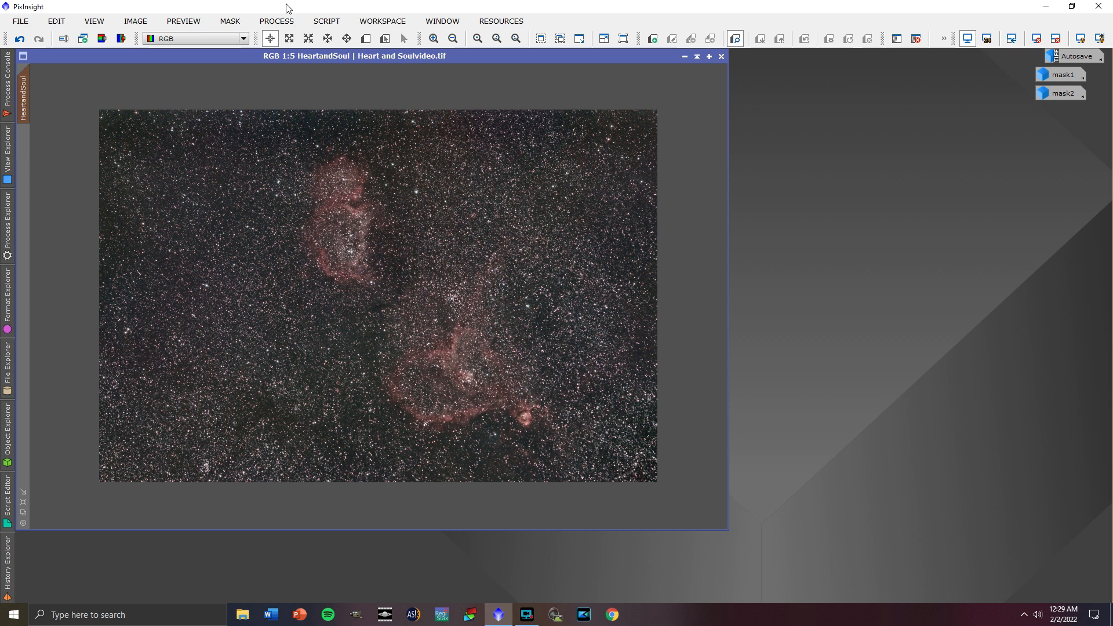
Step: Apply MorphologicalTransformation to the masked HeartandSoul image with Erosion (Minimum), 1 iteration, amount 1.00 and size 3 (9 elements)
click(276, 21)
mouse_move(366, 16)
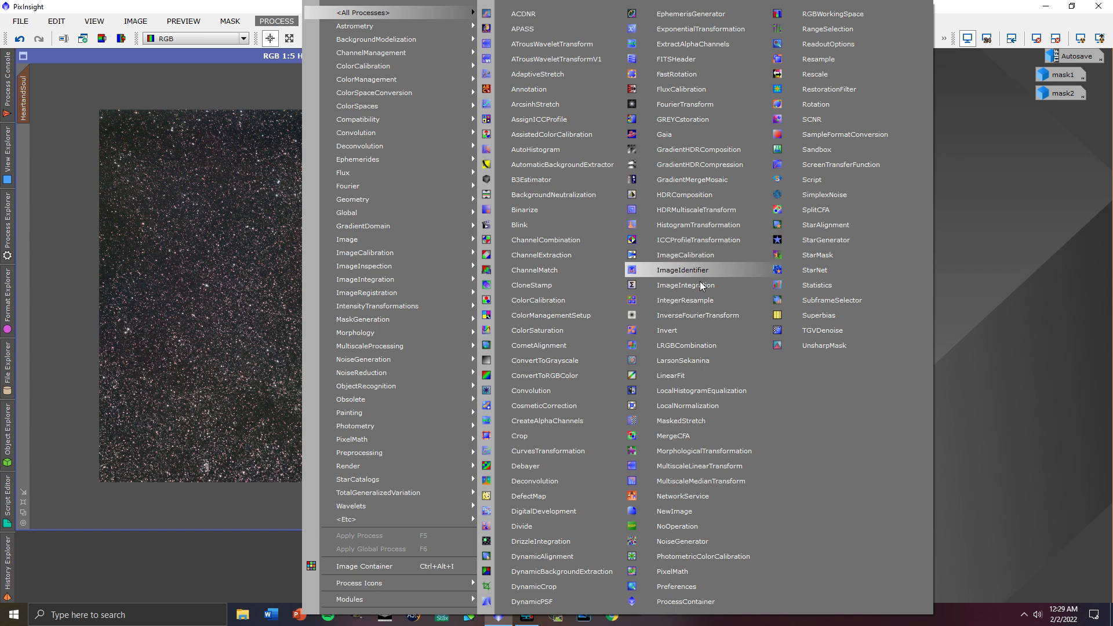
click(717, 451)
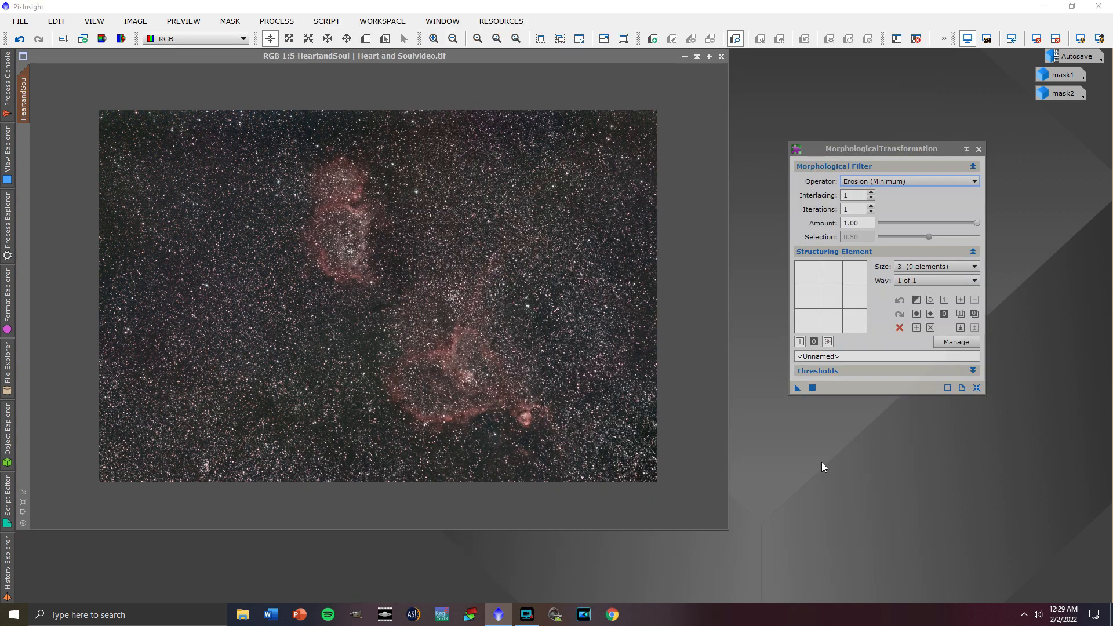
click(888, 148)
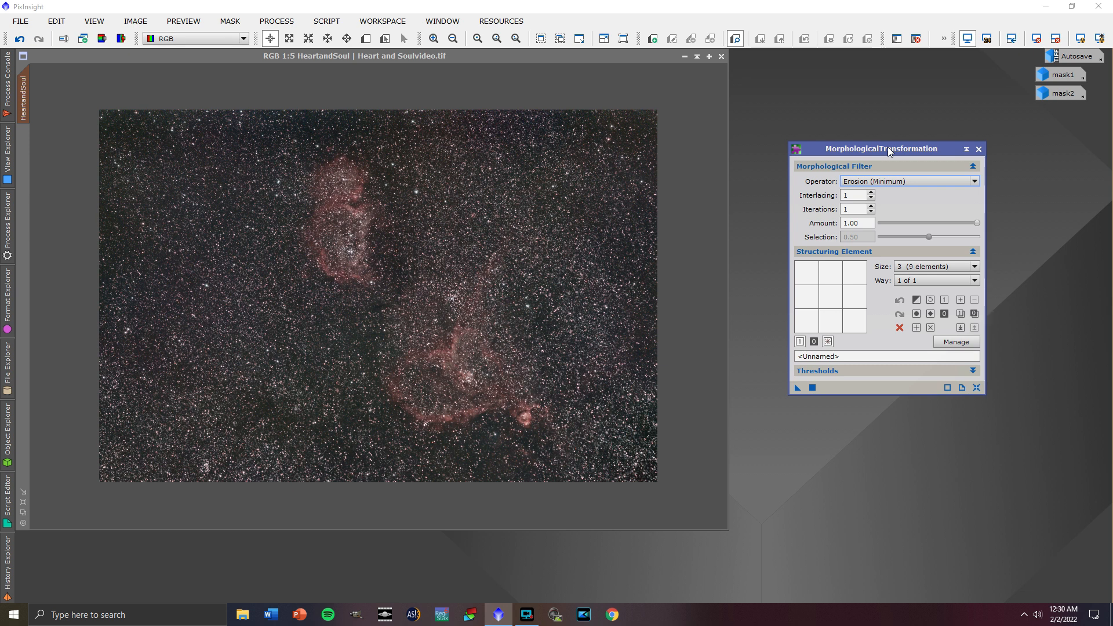
mouse_move(978, 223)
mouse_down()
mouse_move(931, 223)
mouse_move(986, 227)
mouse_up()
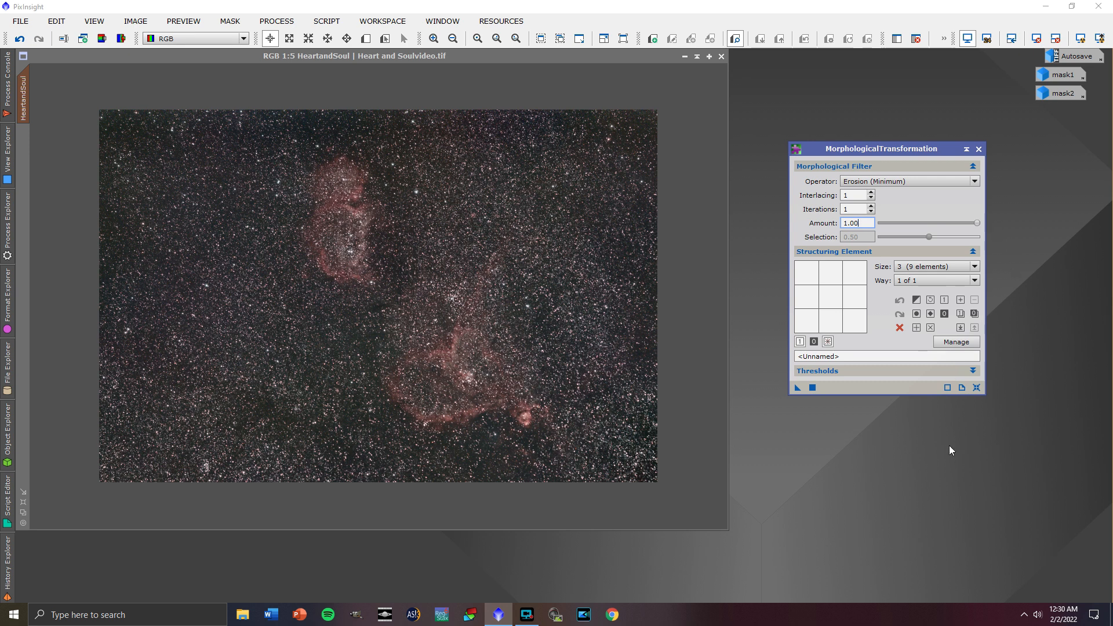
click(814, 389)
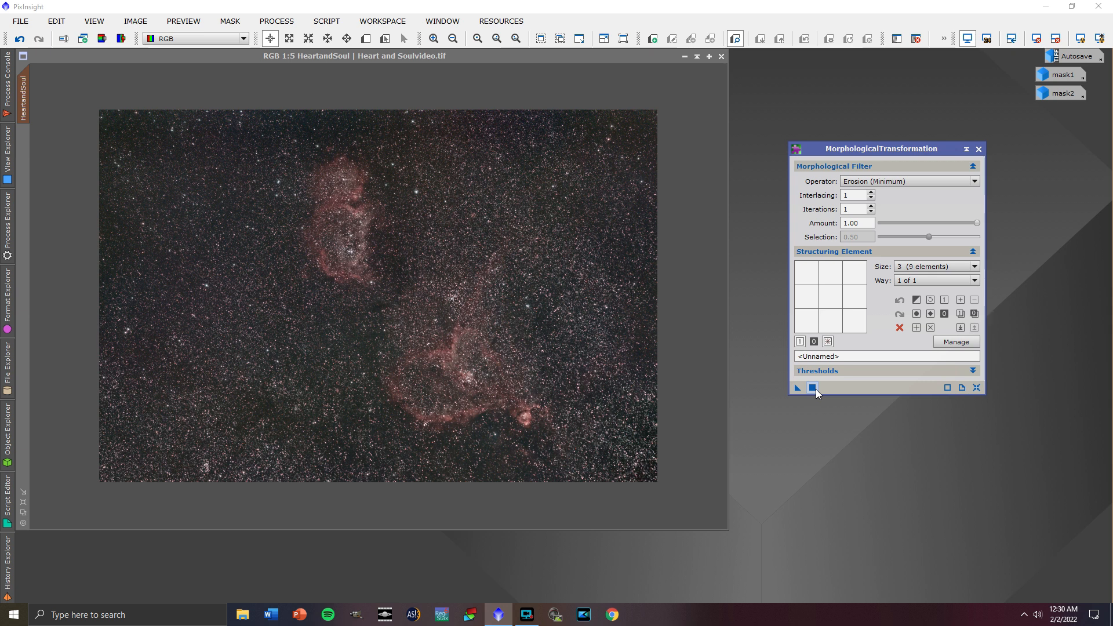
Step: Examine the eroded stars up close, comparing them with the image before the erosion
scroll(497, 234, up, 4)
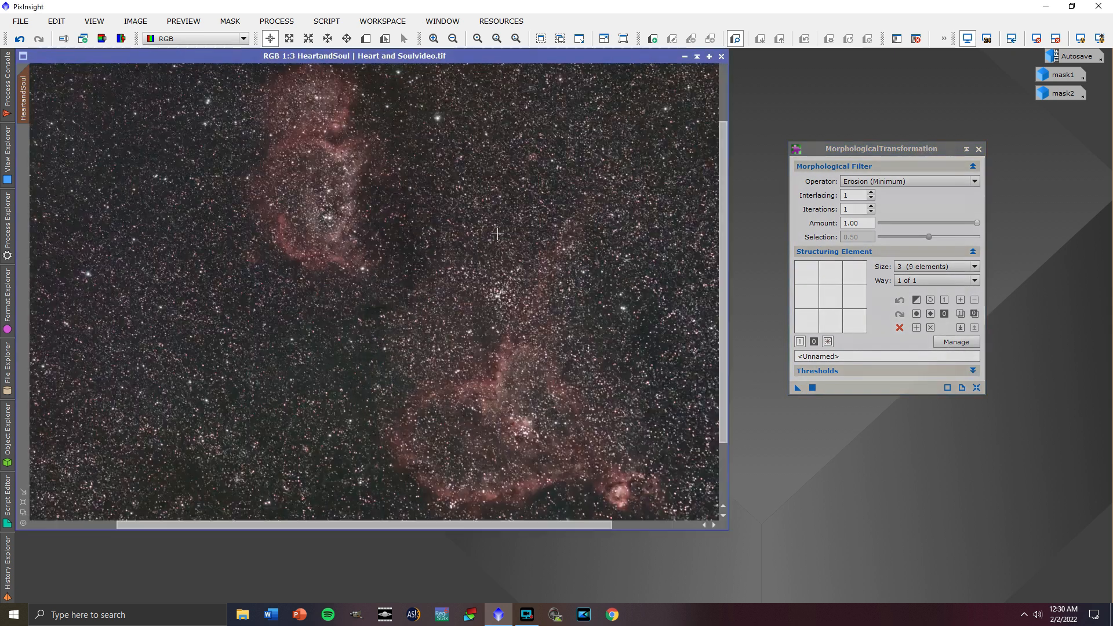
scroll(499, 234, up, 1)
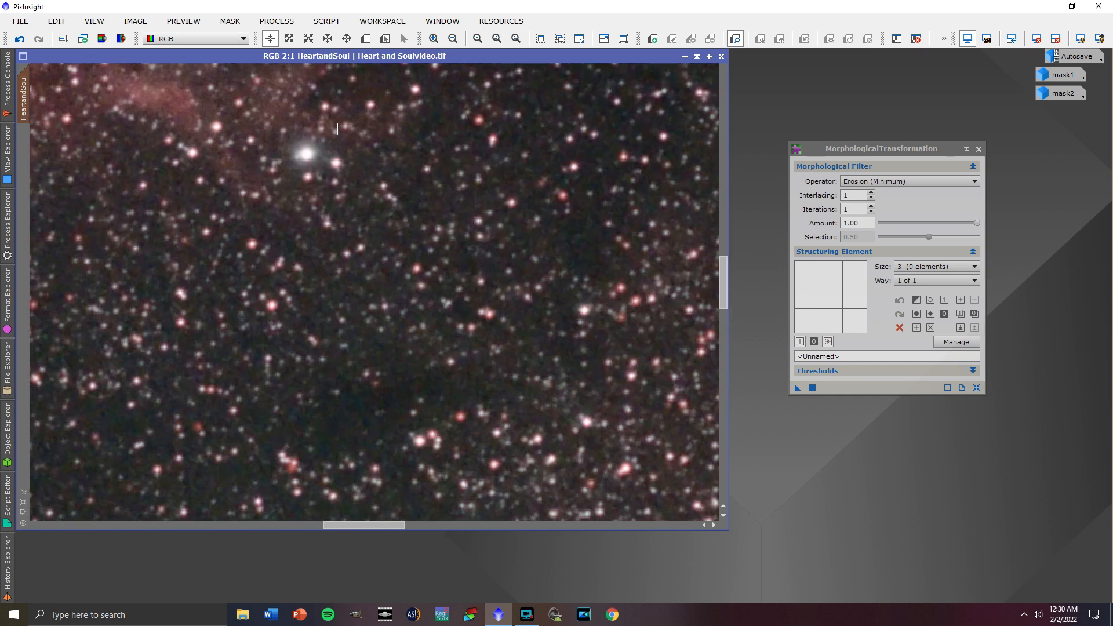
click(20, 39)
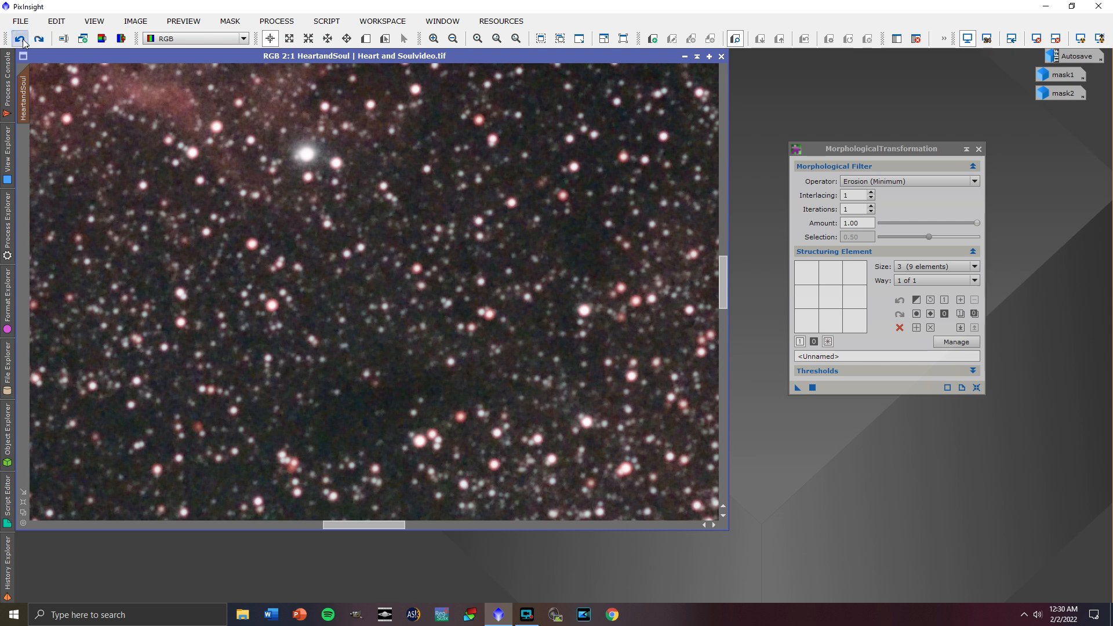
click(39, 38)
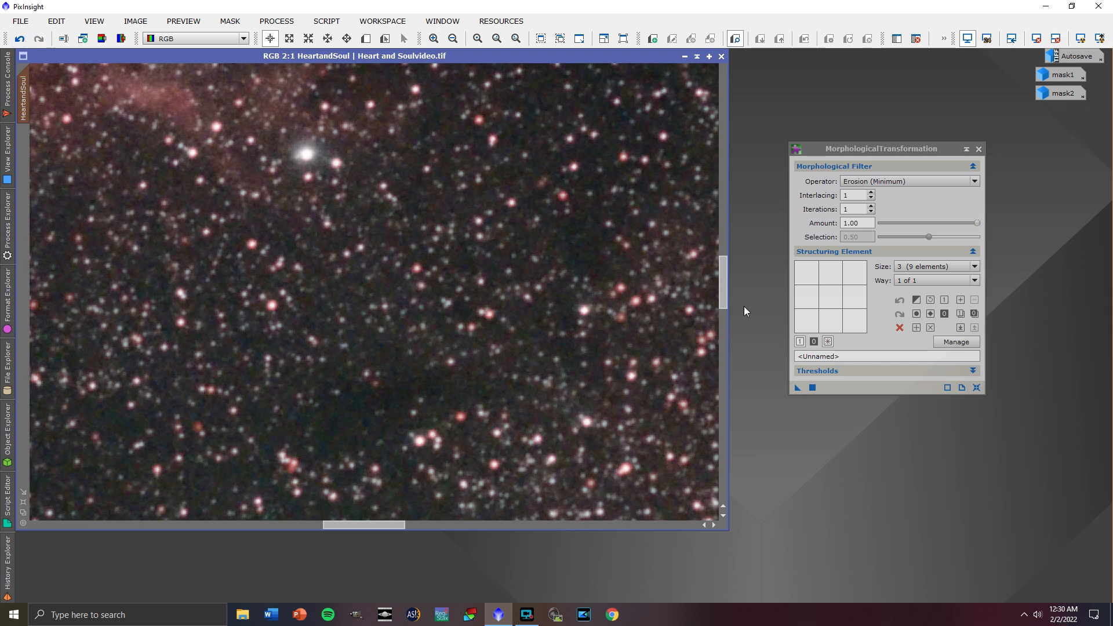
Step: Compare the stars around the nebula's edge repeatedly before and after the erosion, and return to the overall view
drag(723, 286, 721, 253)
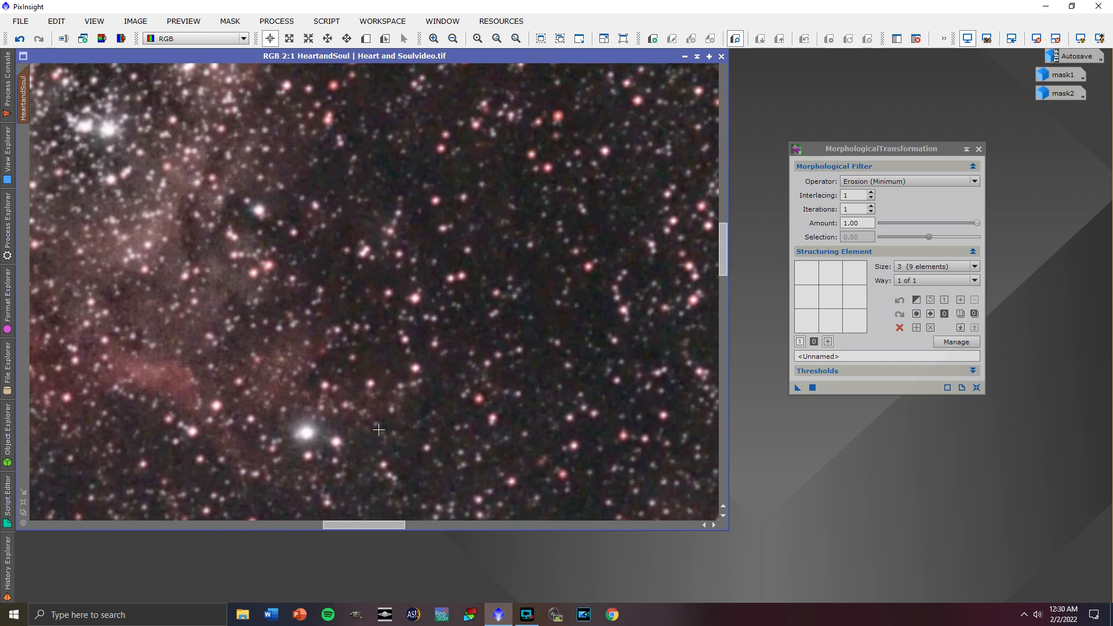
drag(353, 522, 316, 521)
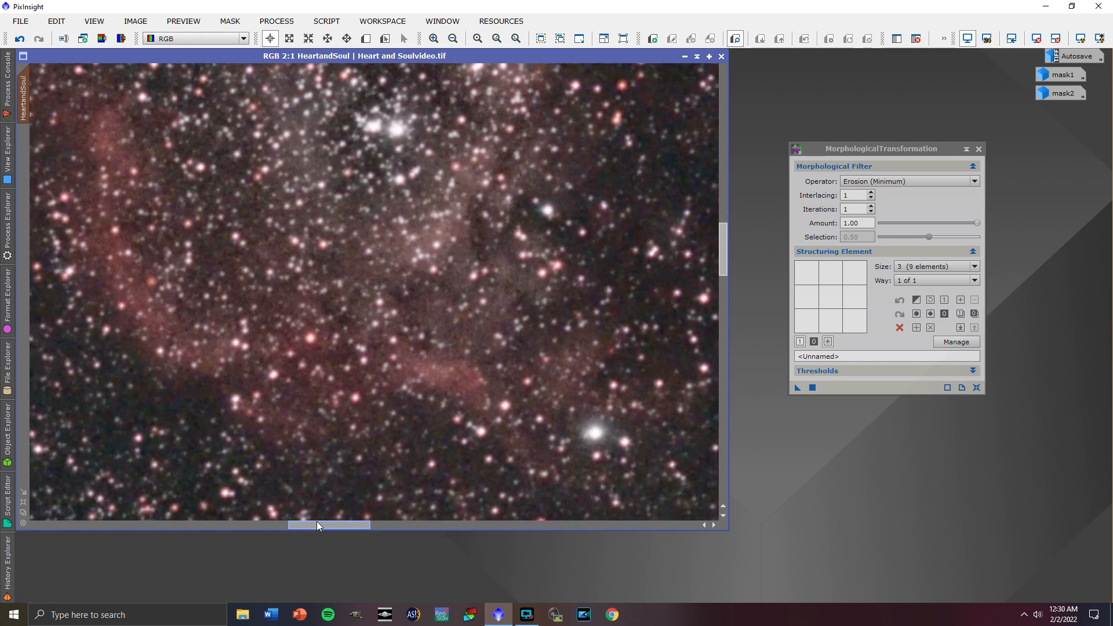
click(20, 39)
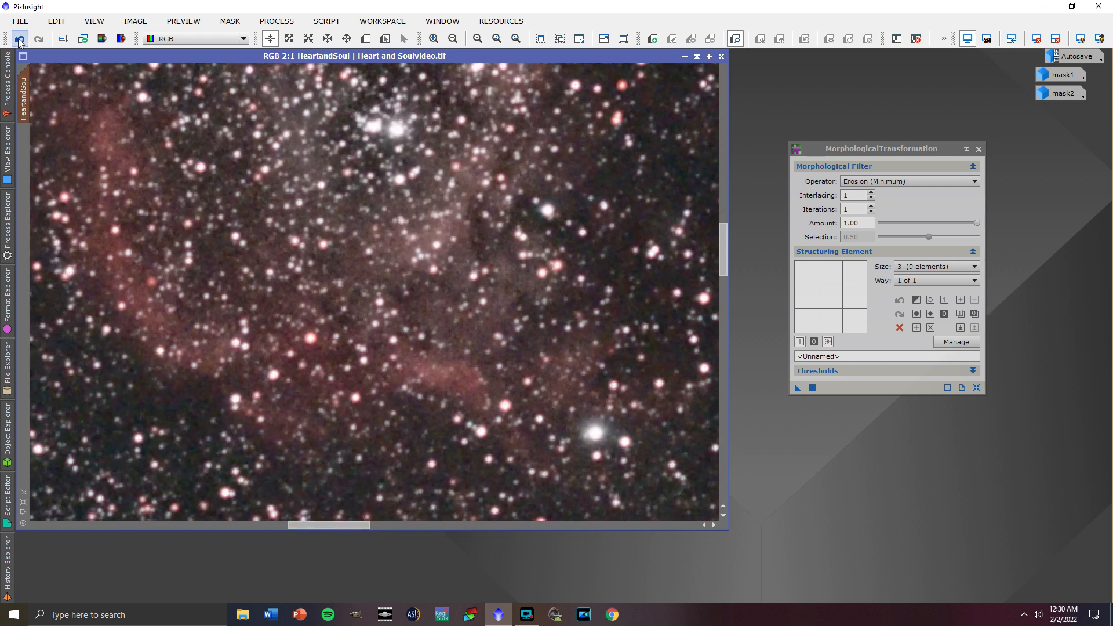
click(39, 38)
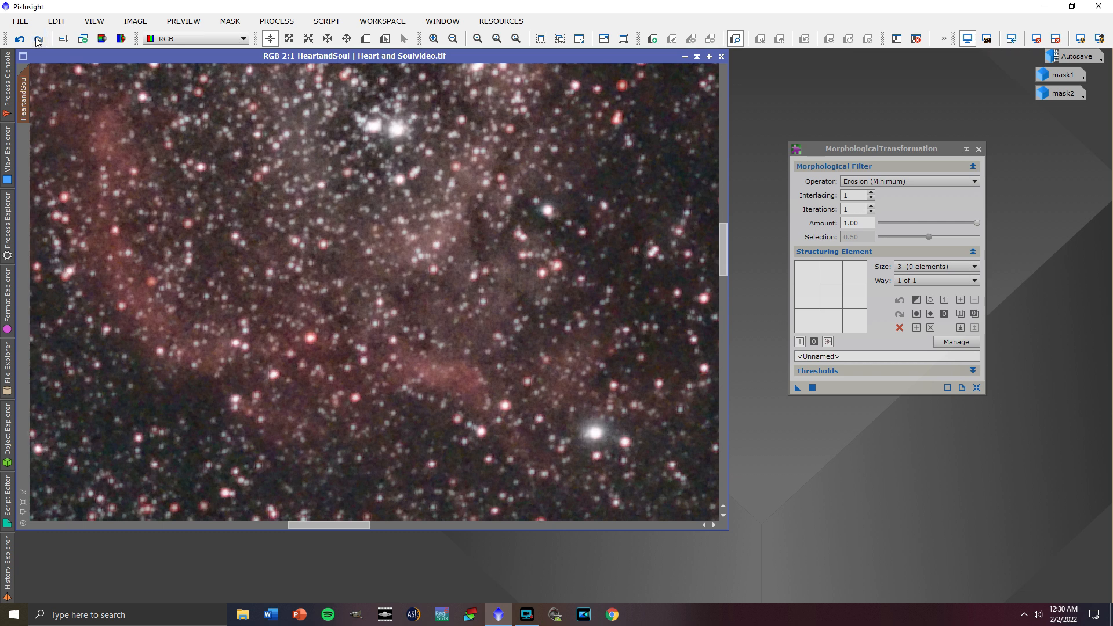
click(20, 38)
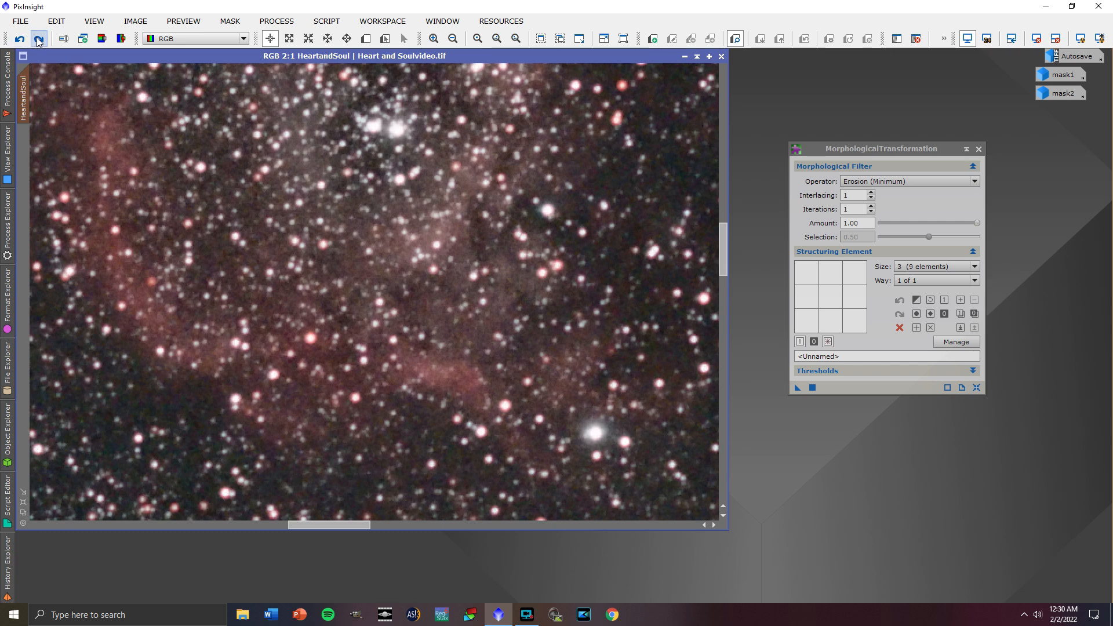
click(39, 39)
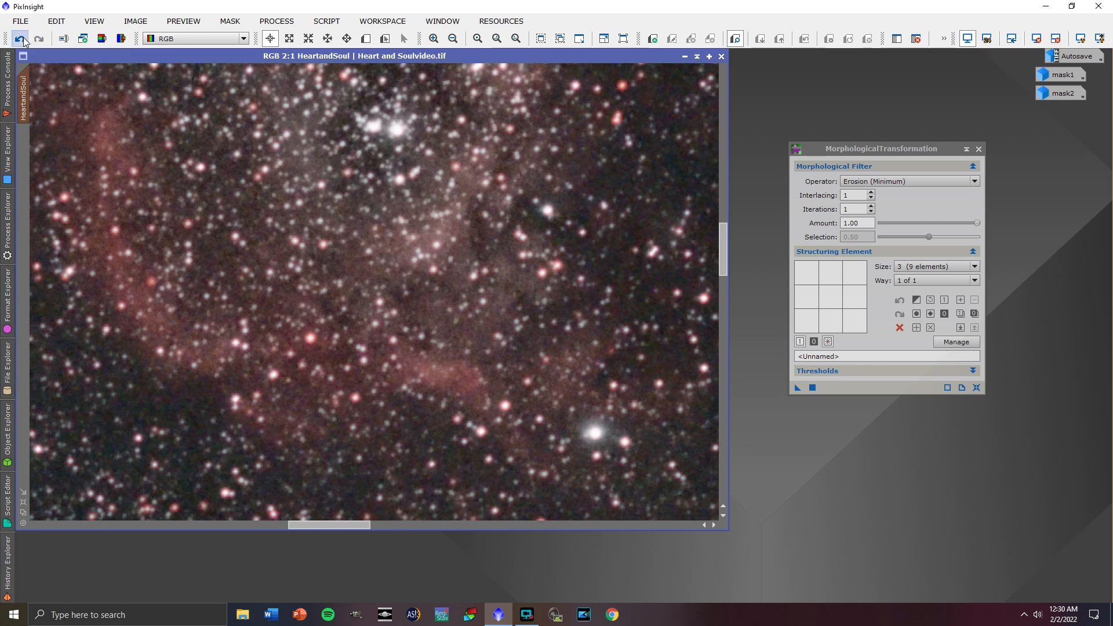
click(20, 39)
click(39, 38)
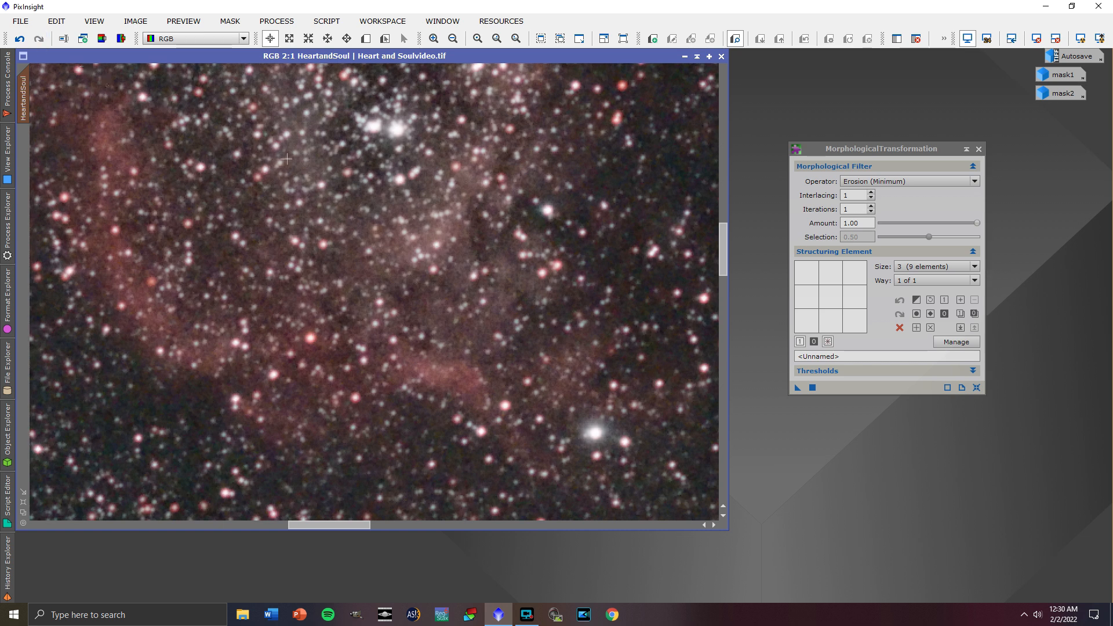
scroll(566, 244, down, 3)
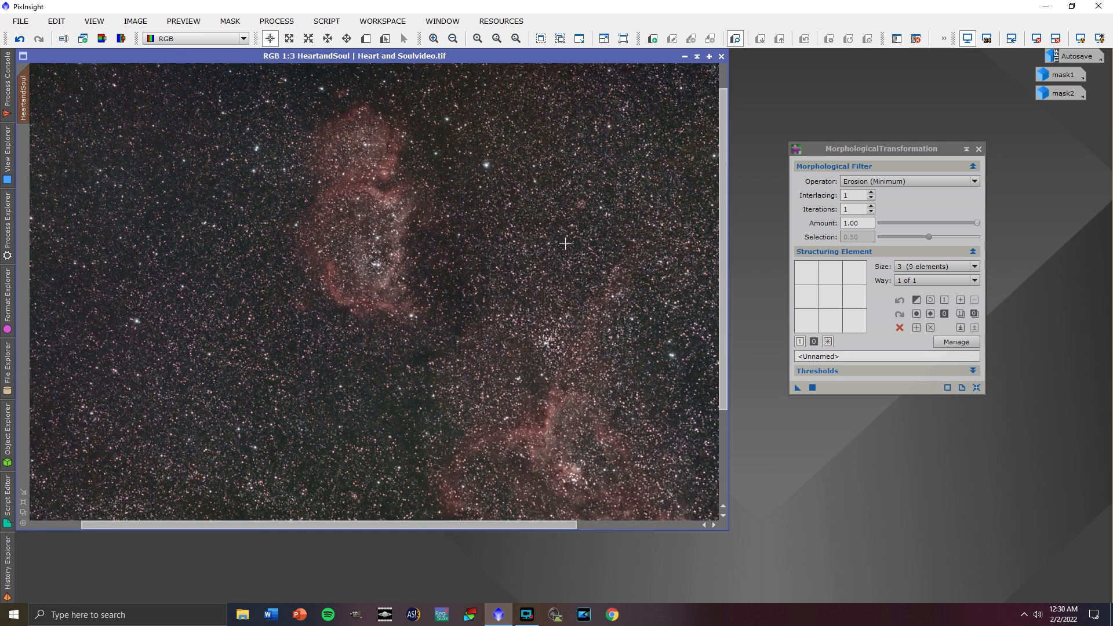
scroll(566, 244, down, 1)
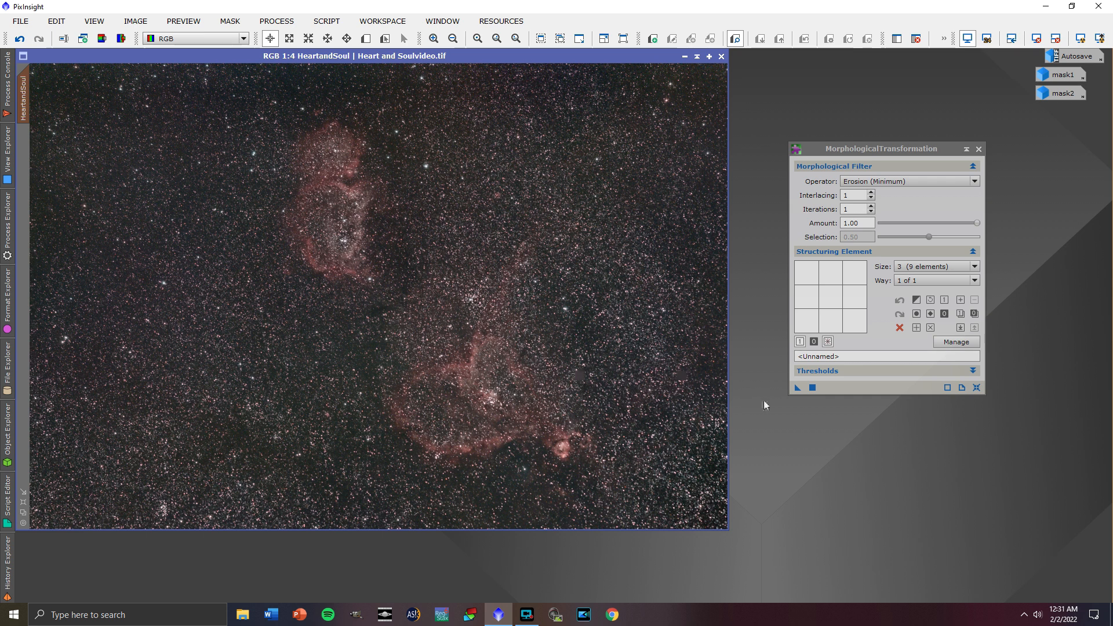
Step: Try a second erosion pass at amount 1.00, and step back to a single pass on the original stars
click(813, 387)
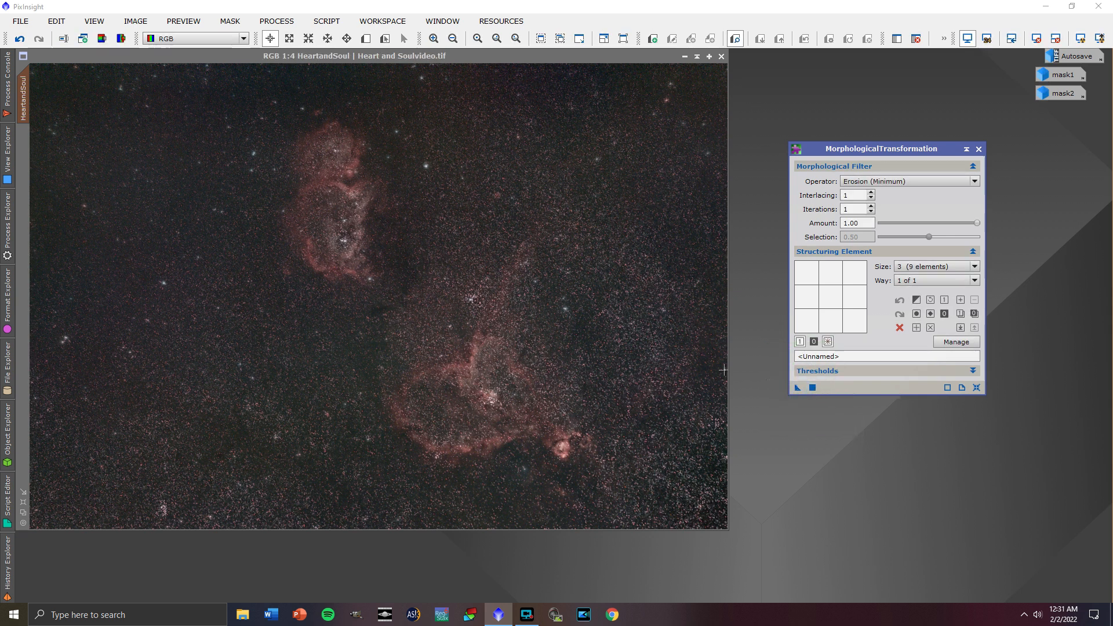
scroll(450, 255, up, 4)
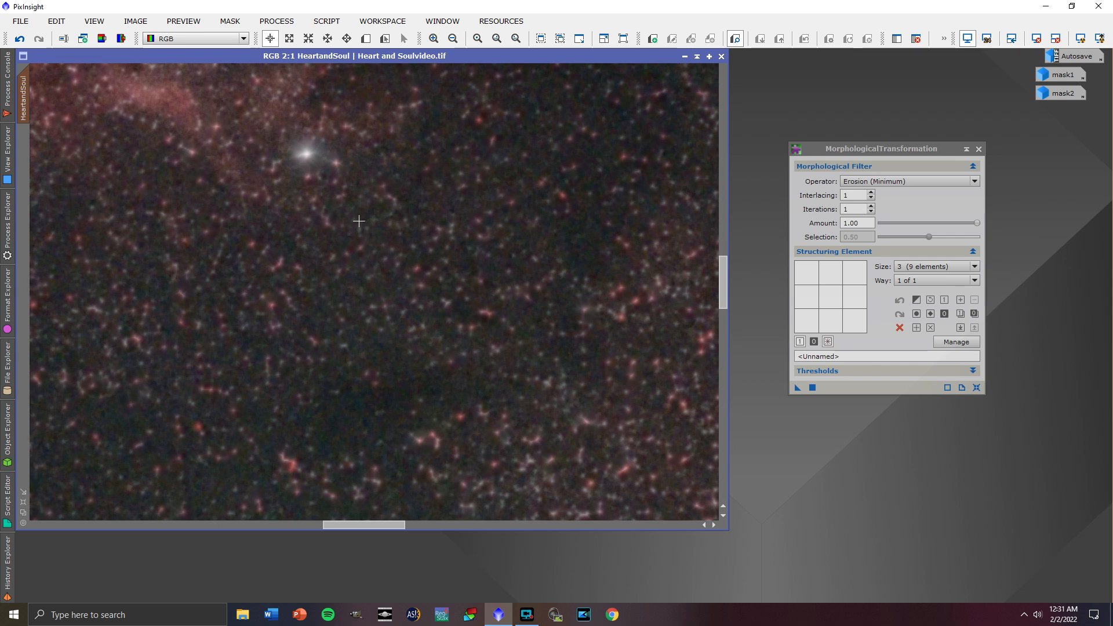
scroll(359, 221, down, 3)
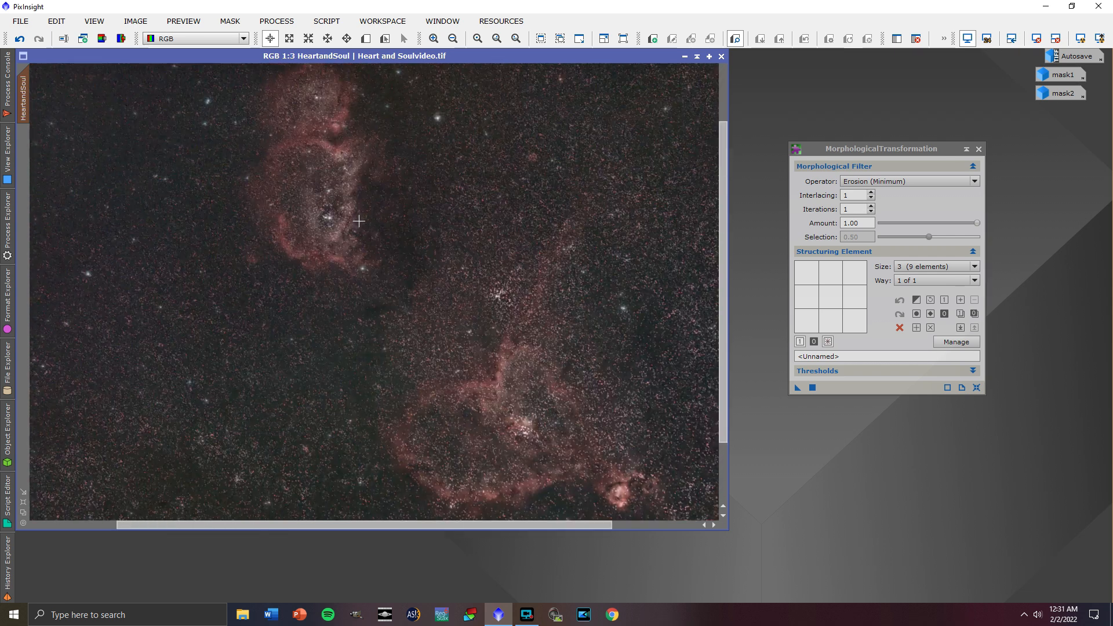
click(17, 38)
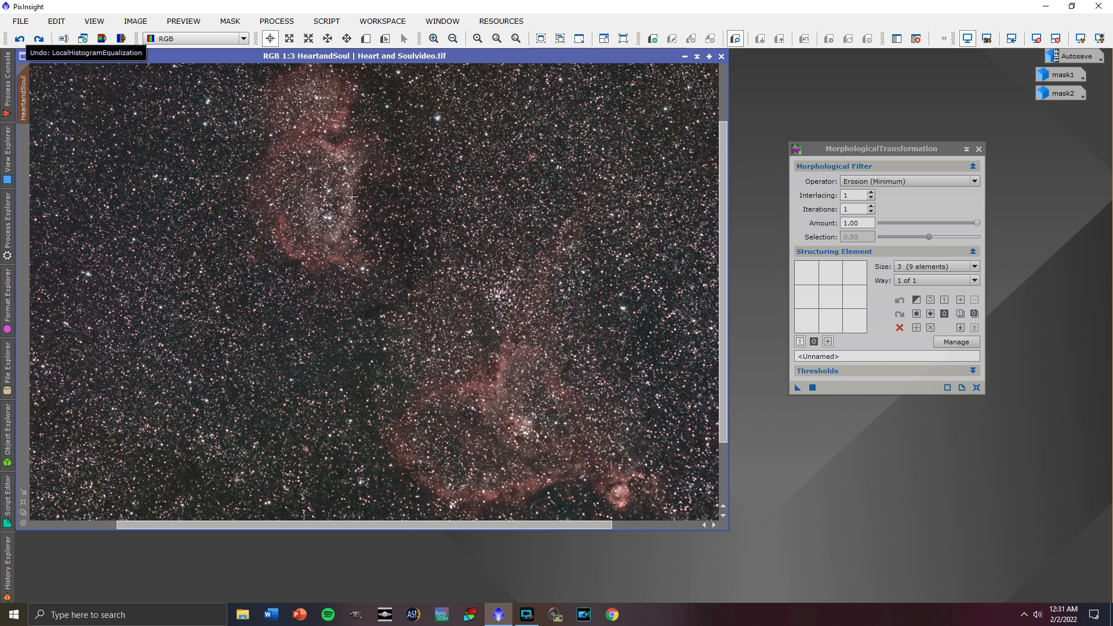
click(23, 39)
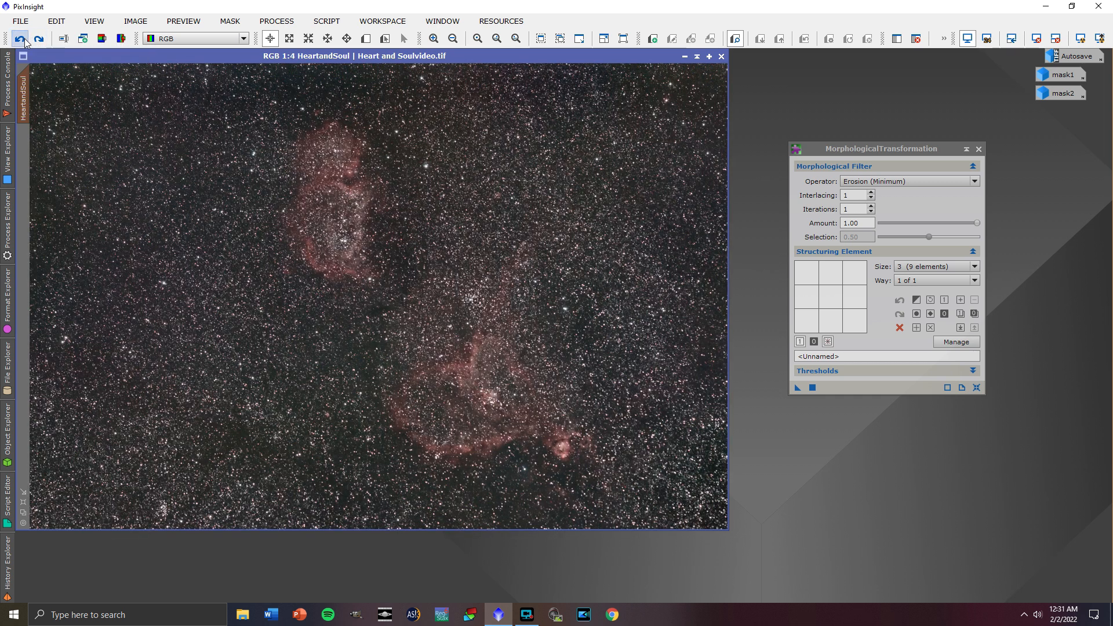
click(813, 389)
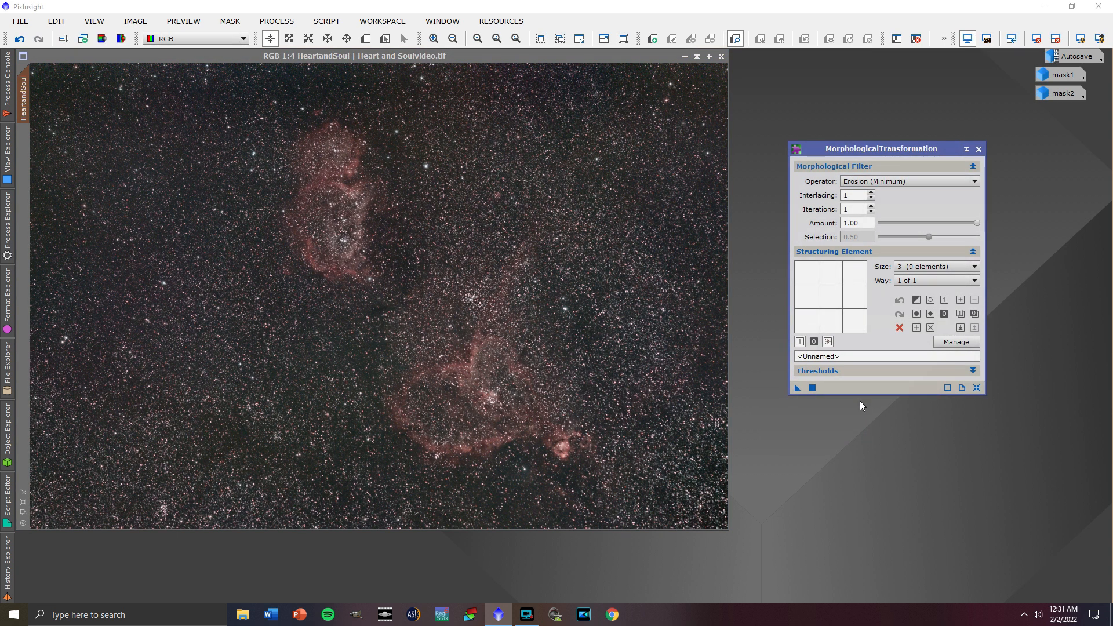
Step: Apply a second erosion pass with the amount set to 0.50, and compare the image before and after
drag(978, 227, 929, 228)
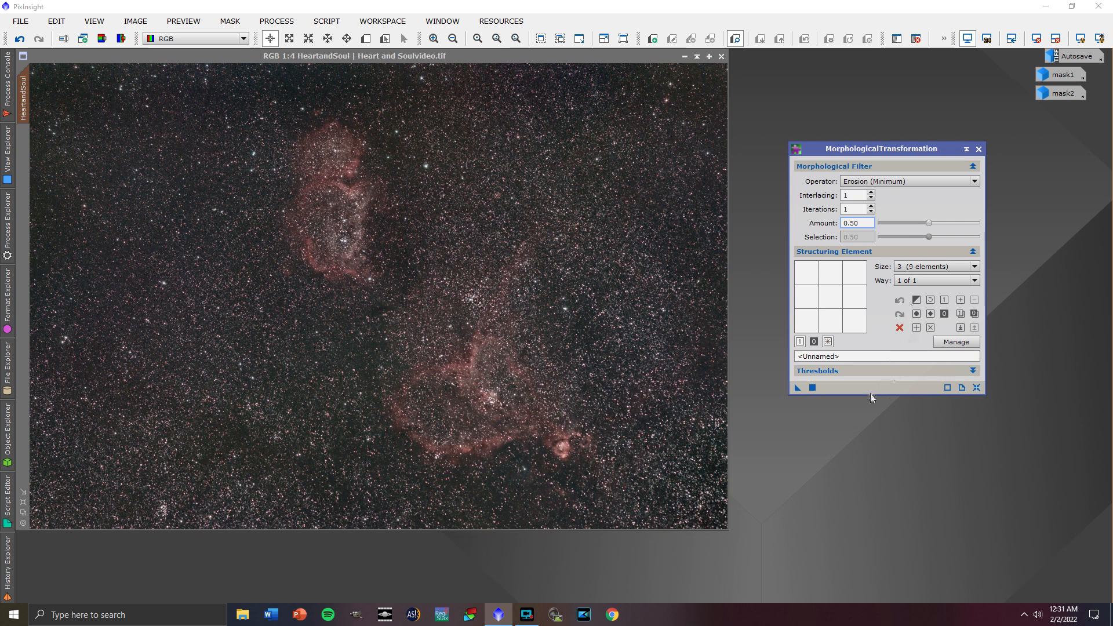
click(814, 388)
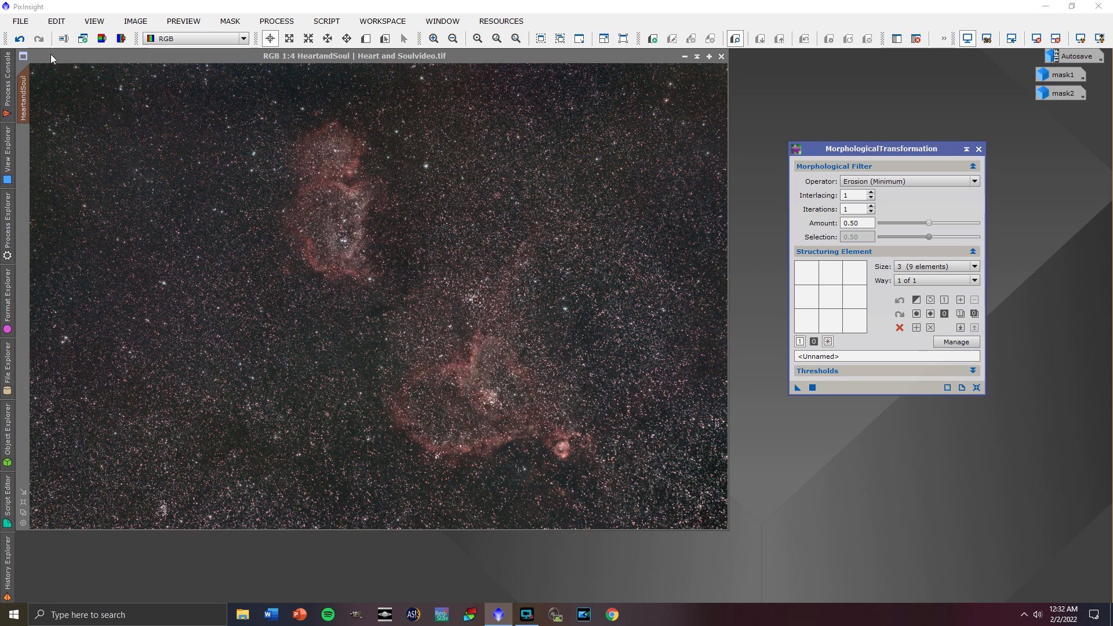
click(19, 39)
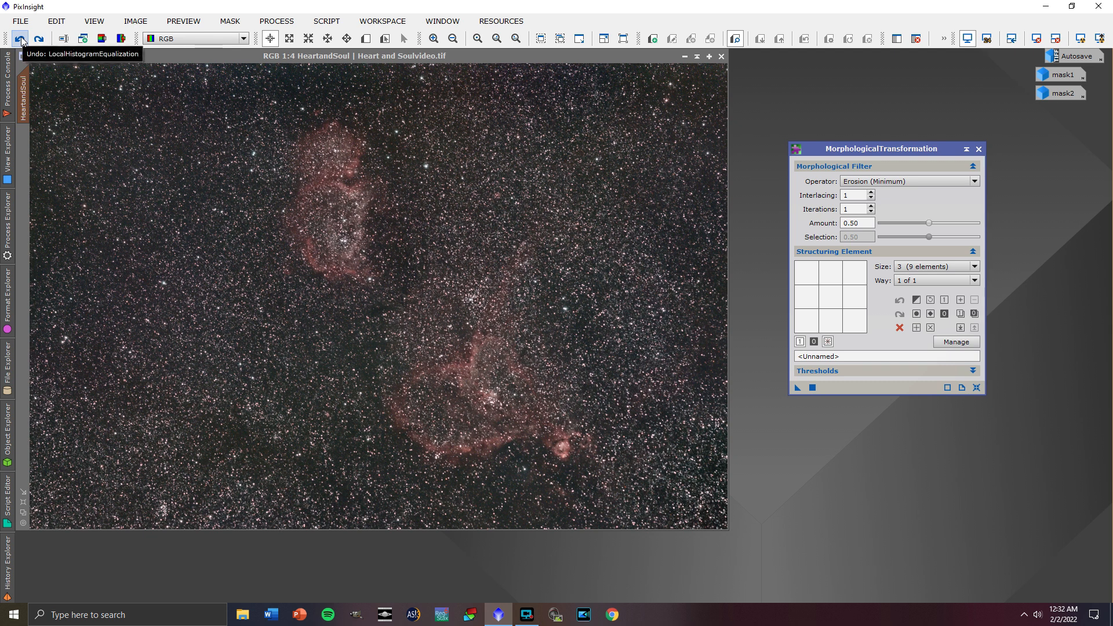
click(36, 40)
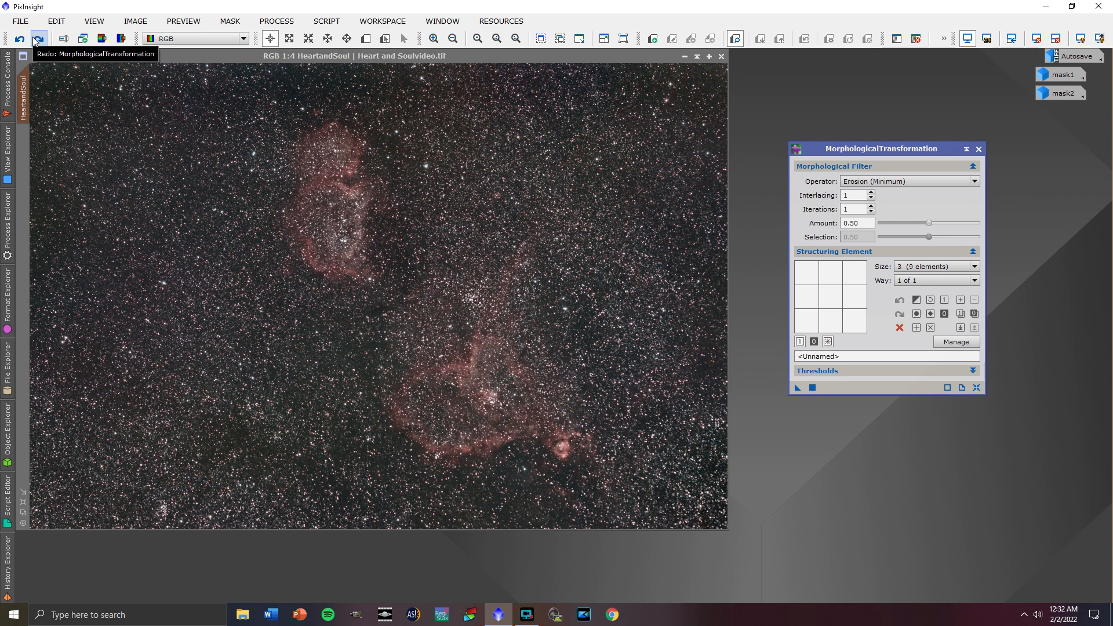
click(21, 39)
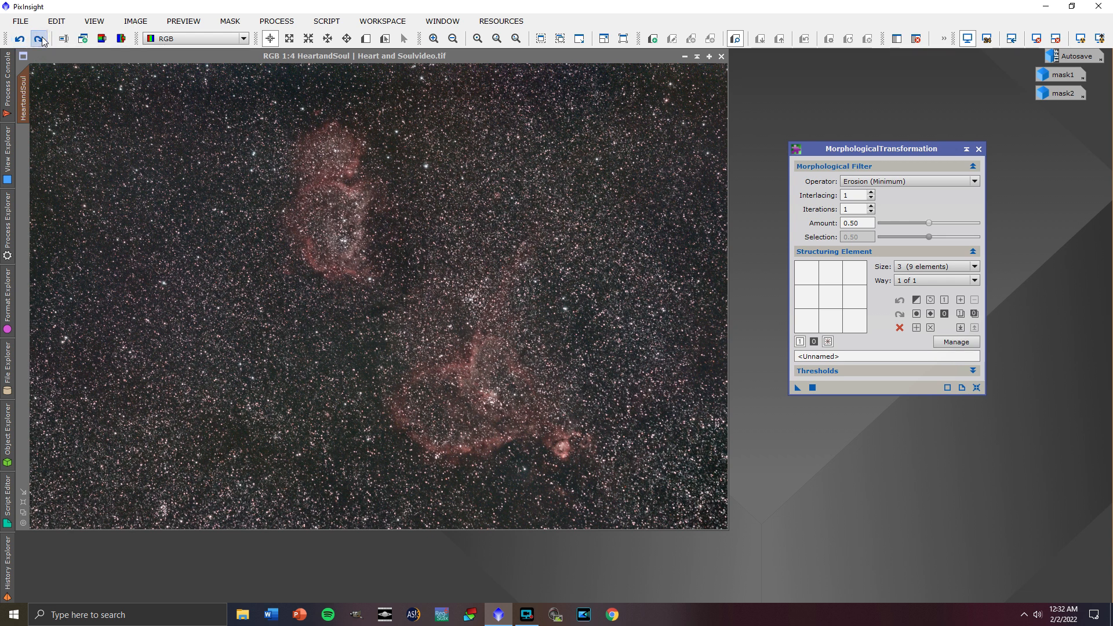
click(39, 40)
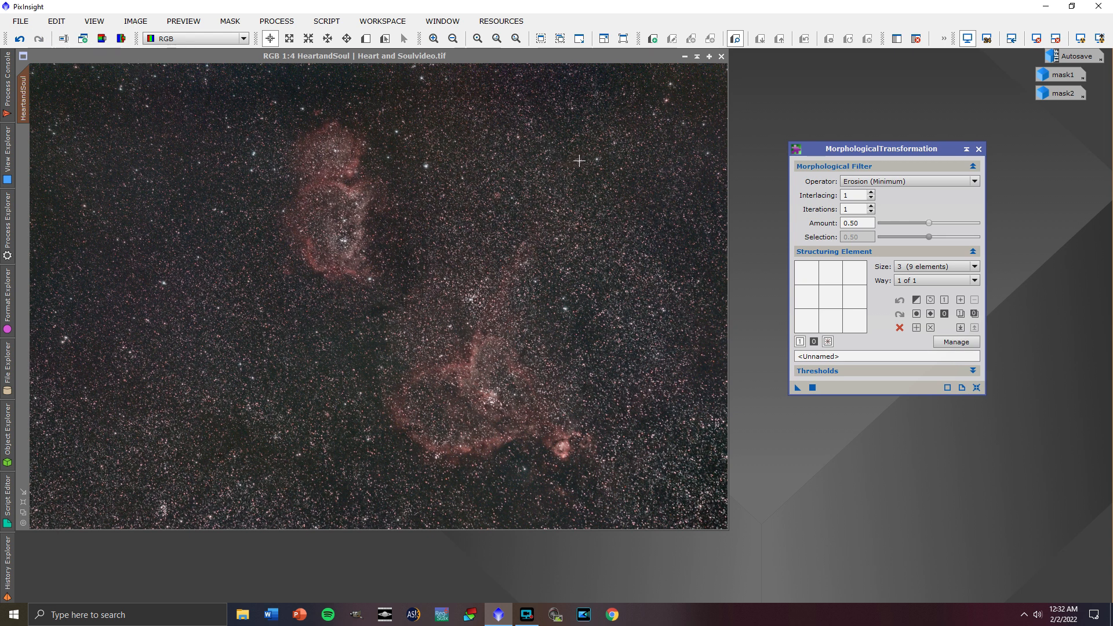
Step: Show the mask overlay on the HeartandSoul image to check it, and disable the mask
click(230, 21)
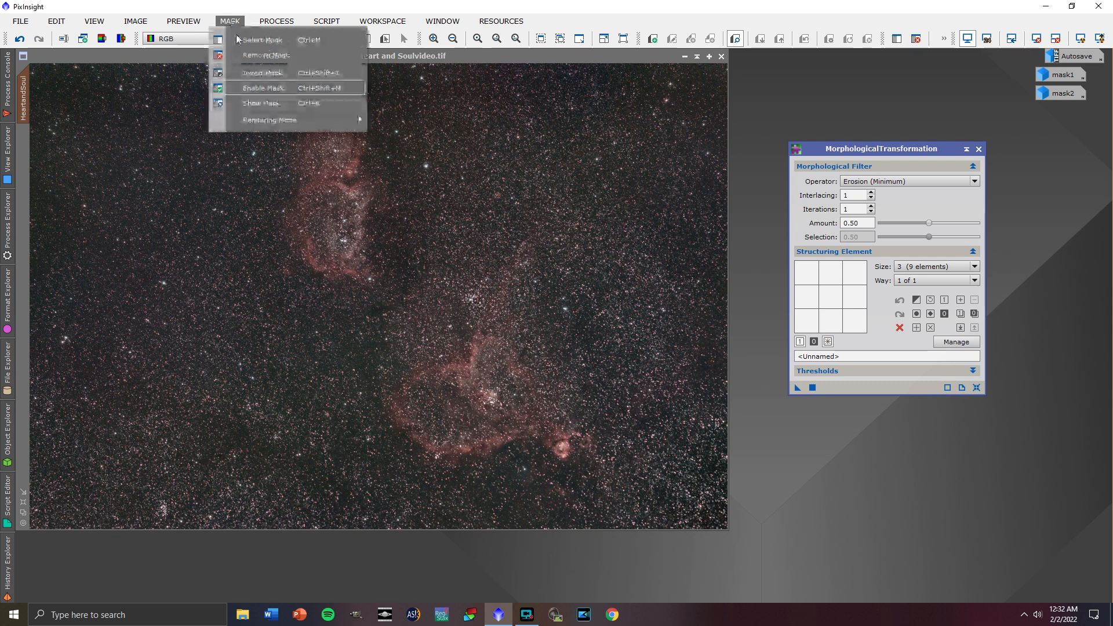
click(256, 102)
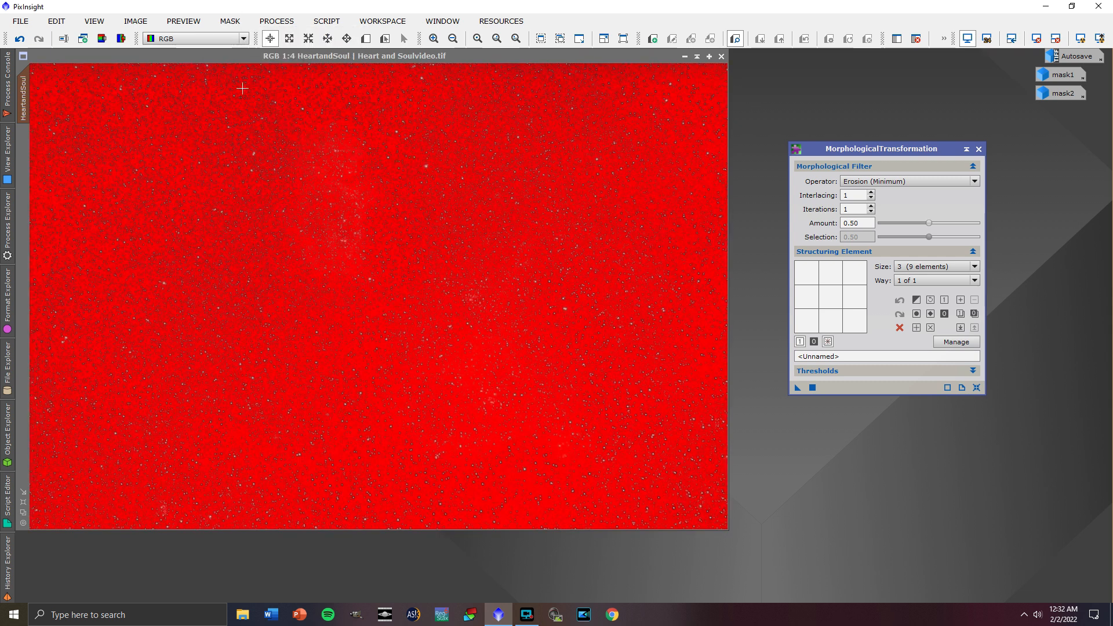
click(222, 22)
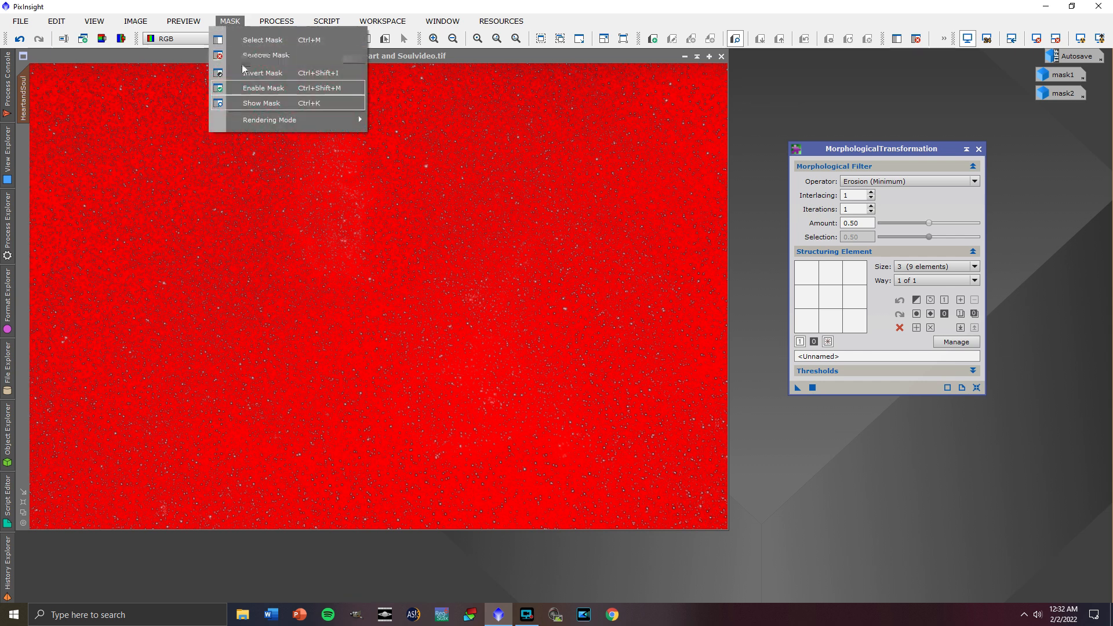
click(249, 87)
click(229, 22)
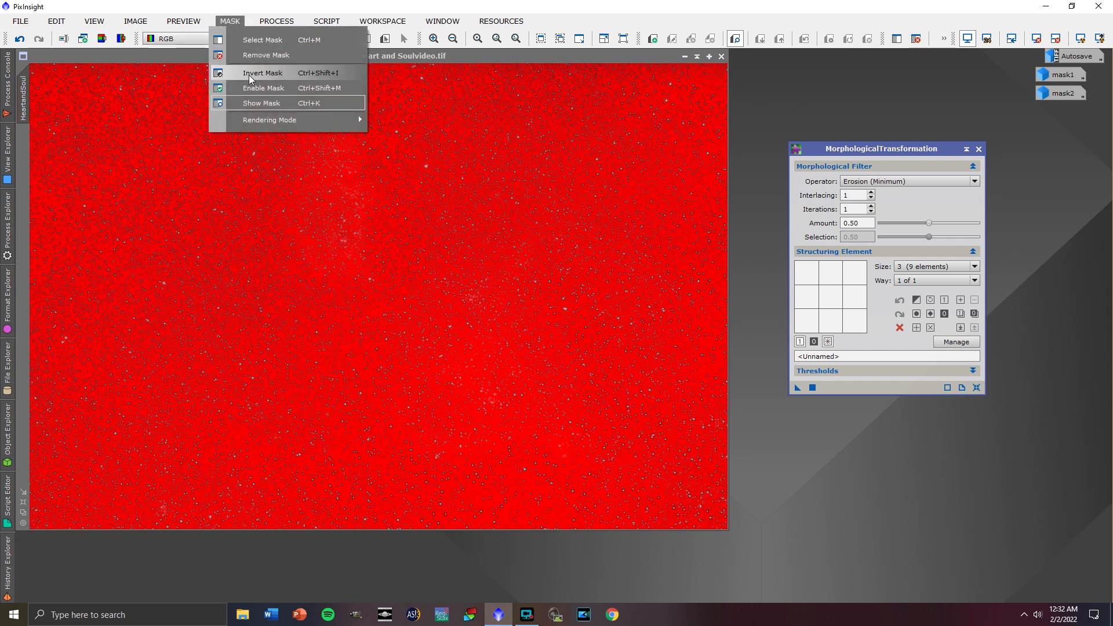
click(358, 116)
Step: Close MorphologicalTransformation and open the SCNR process beside the HeartandSoul image
drag(928, 141, 994, 144)
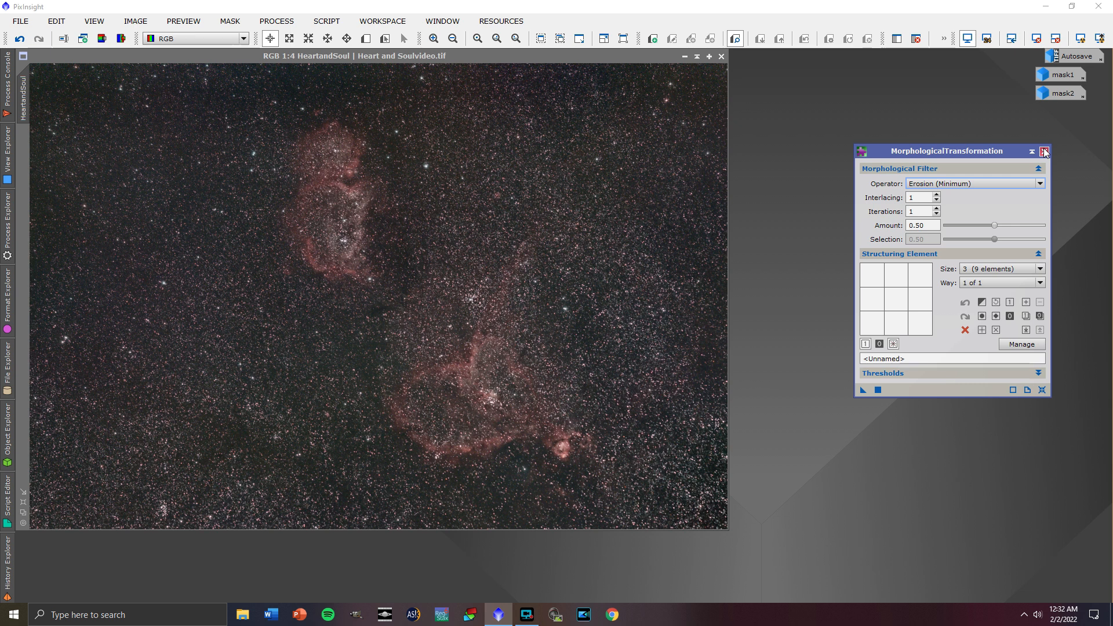
click(1044, 151)
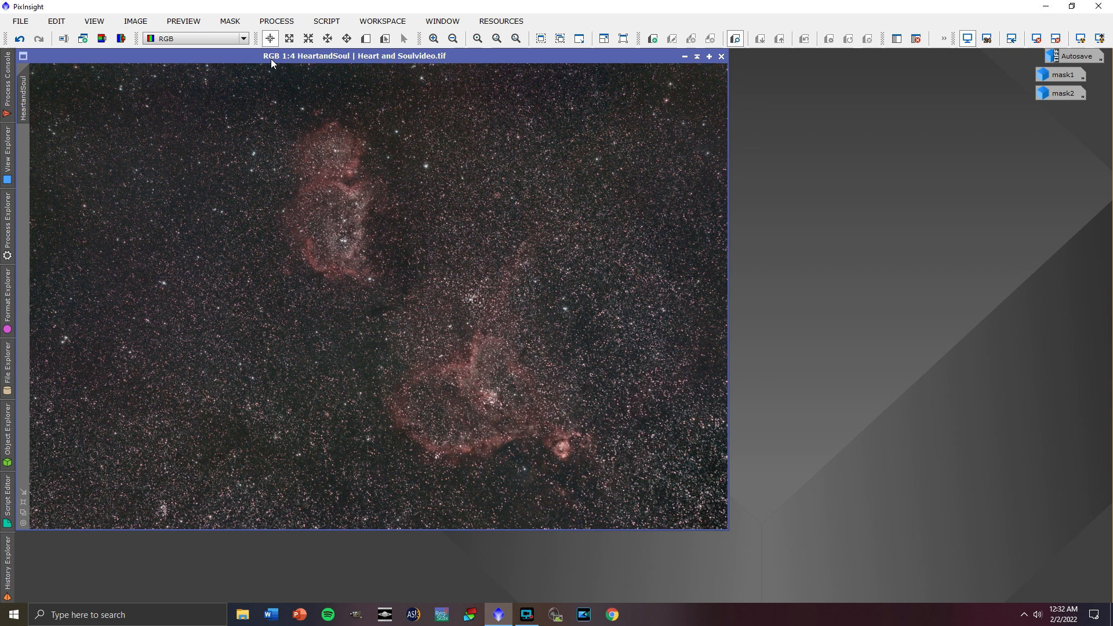
click(292, 23)
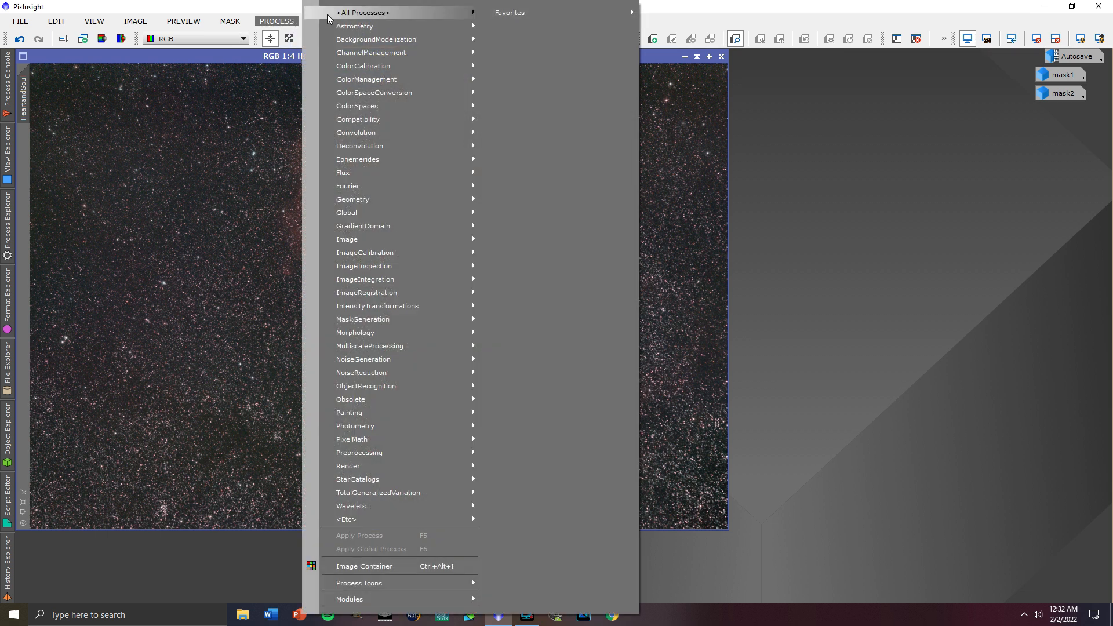
mouse_move(371, 13)
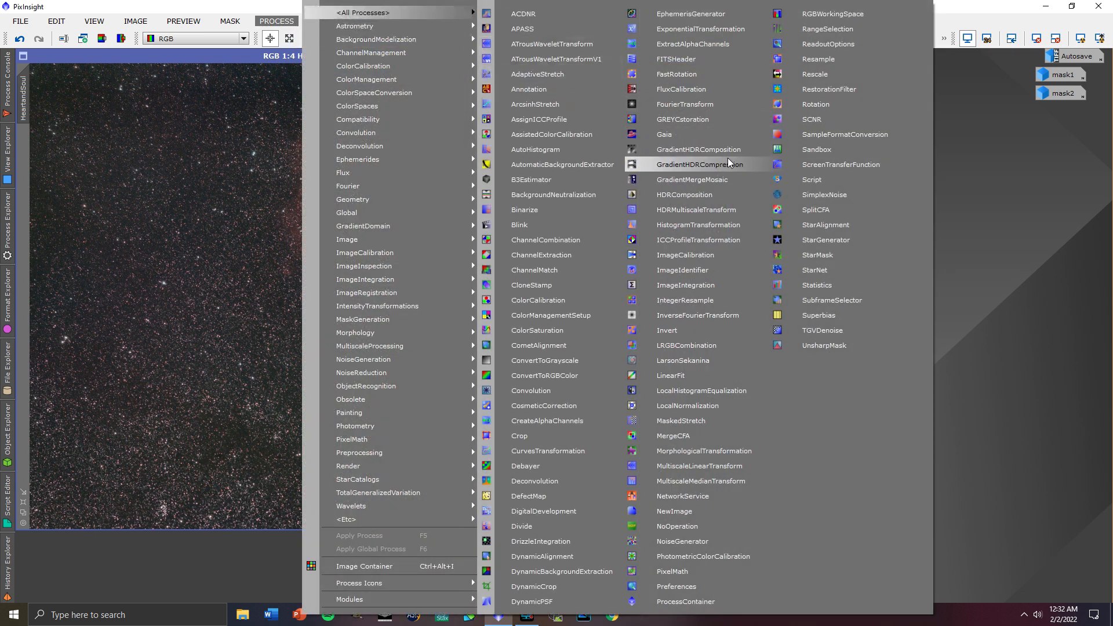
click(814, 120)
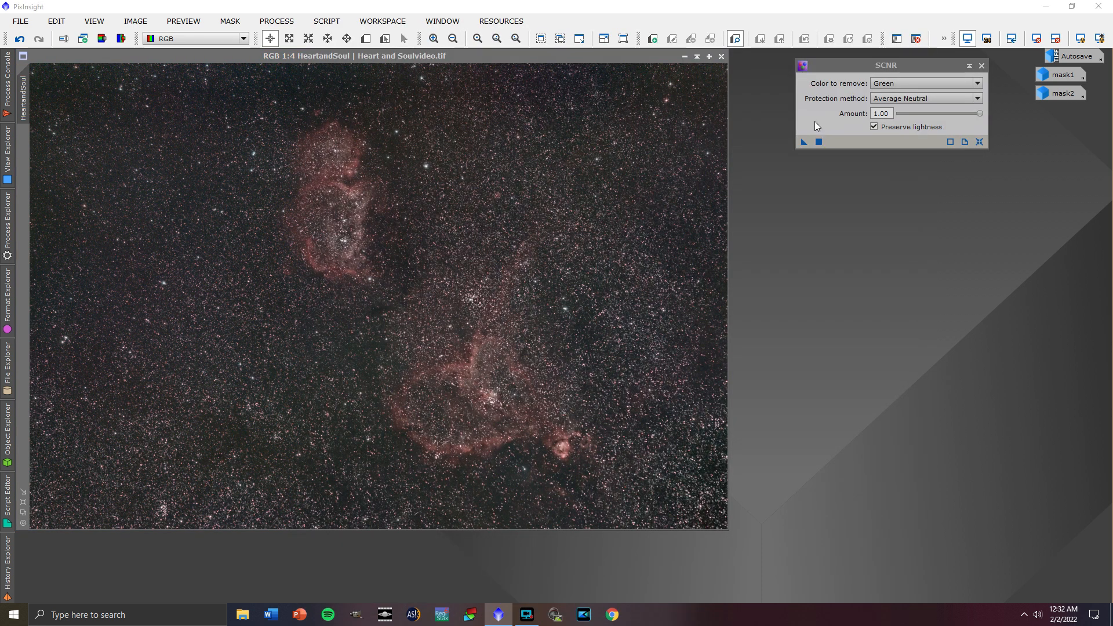
drag(893, 64, 880, 137)
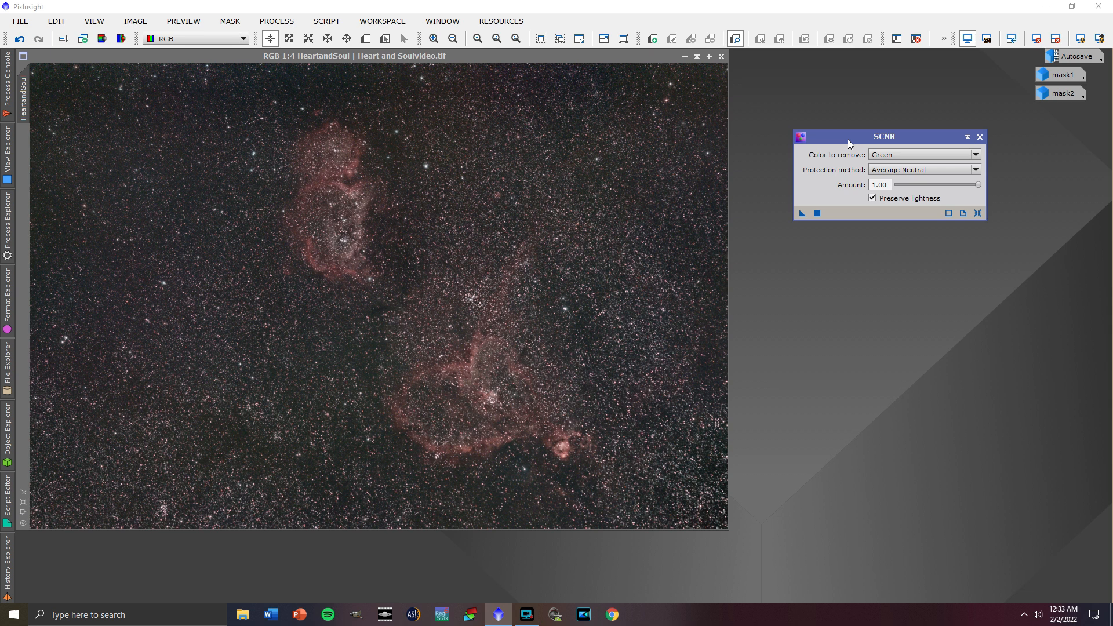
Step: Remove green from the HeartandSoul image with SCNR using Average Neutral protection at amount 1.00, and close the process
click(817, 213)
click(979, 137)
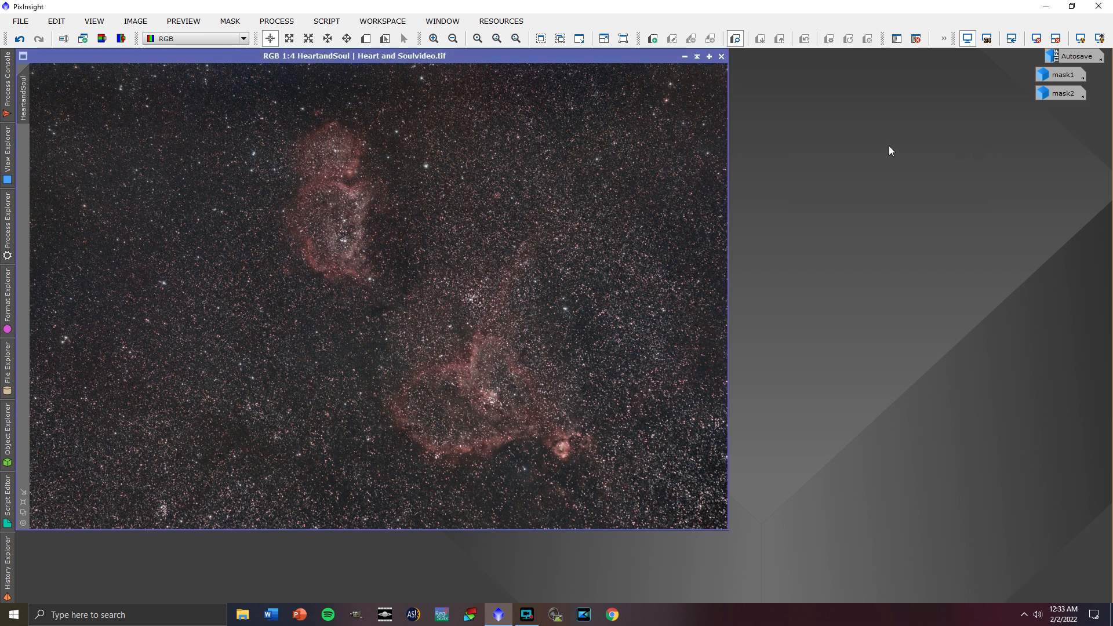
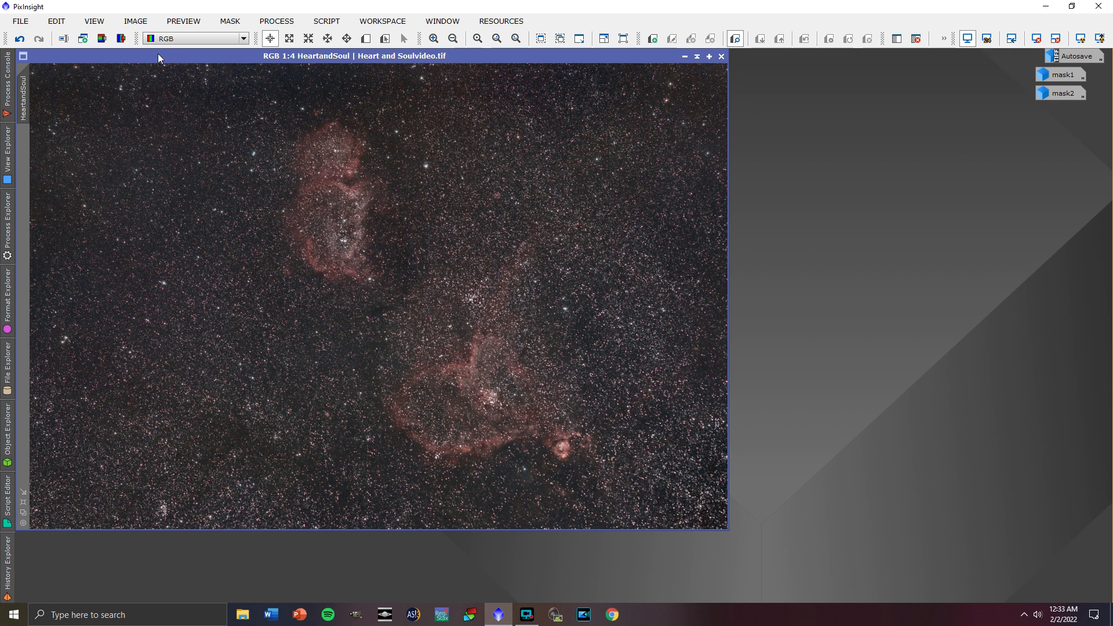
Step: Extract the lightness component of the HeartandSoul image and assign the extracted image as its mask
click(101, 38)
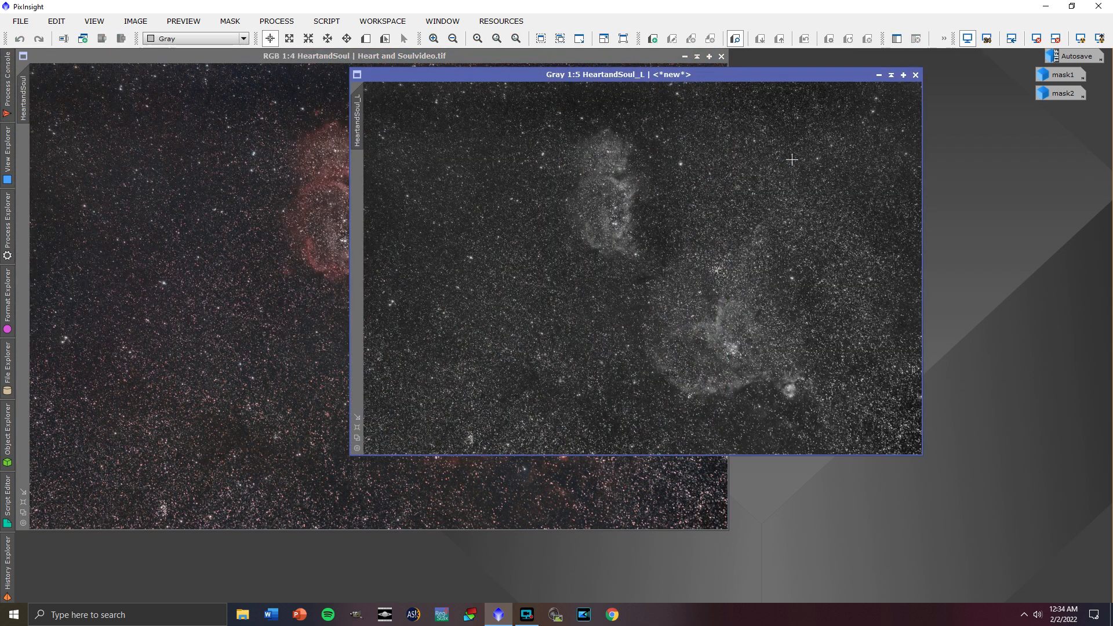
drag(819, 75, 904, 117)
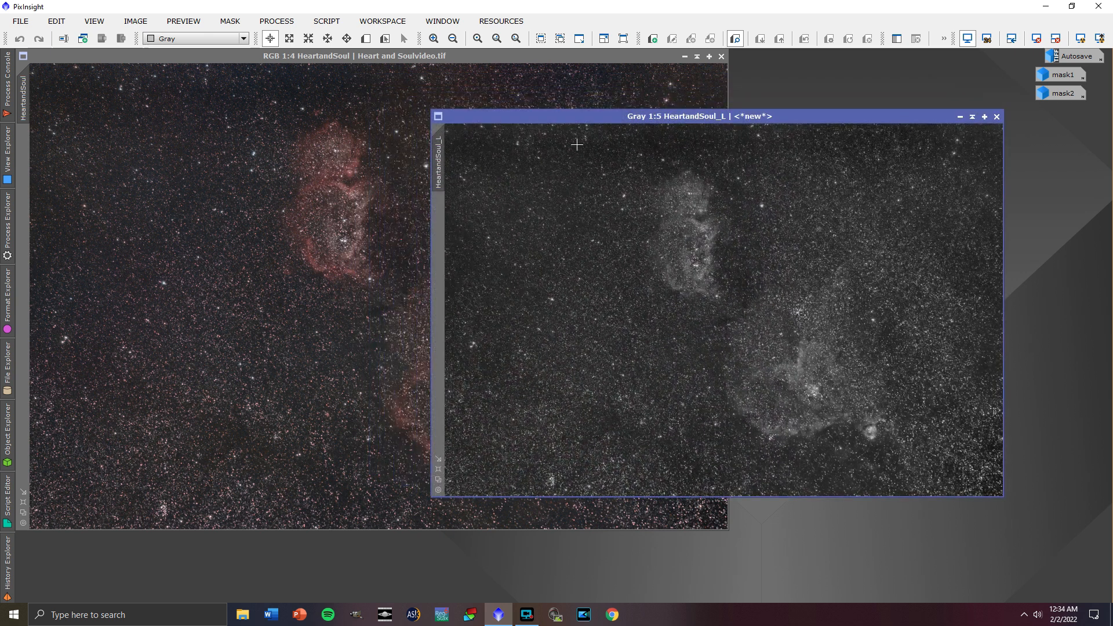
drag(439, 164, 26, 156)
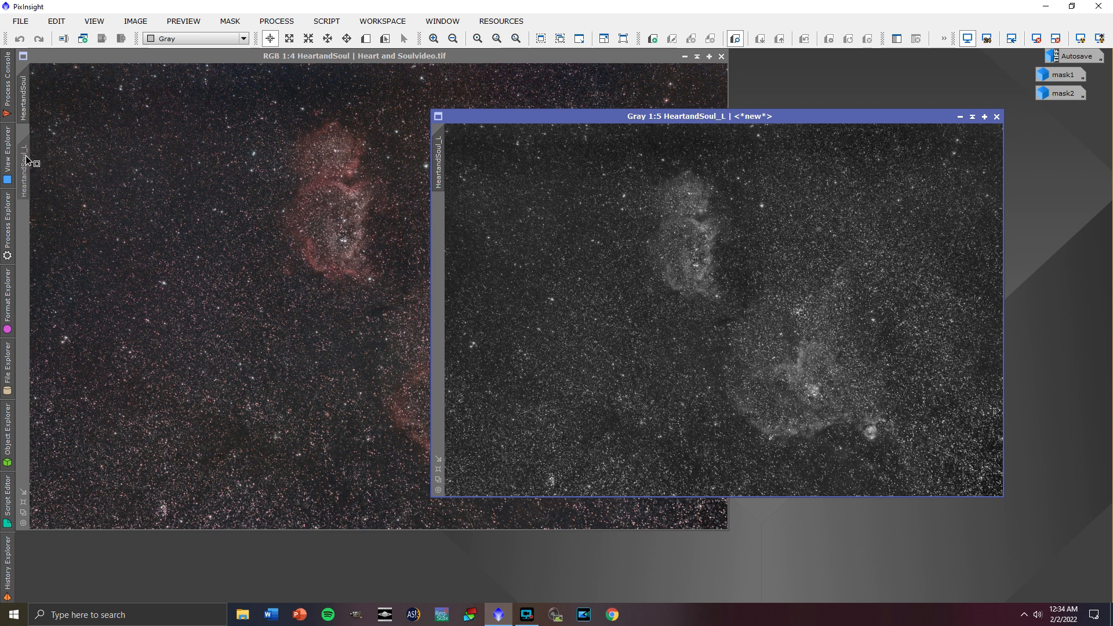
drag(25, 155, 26, 154)
Step: Enable the mask on the HeartandSoul image and iconize the HeartandSoul_L image beneath mask2
click(201, 58)
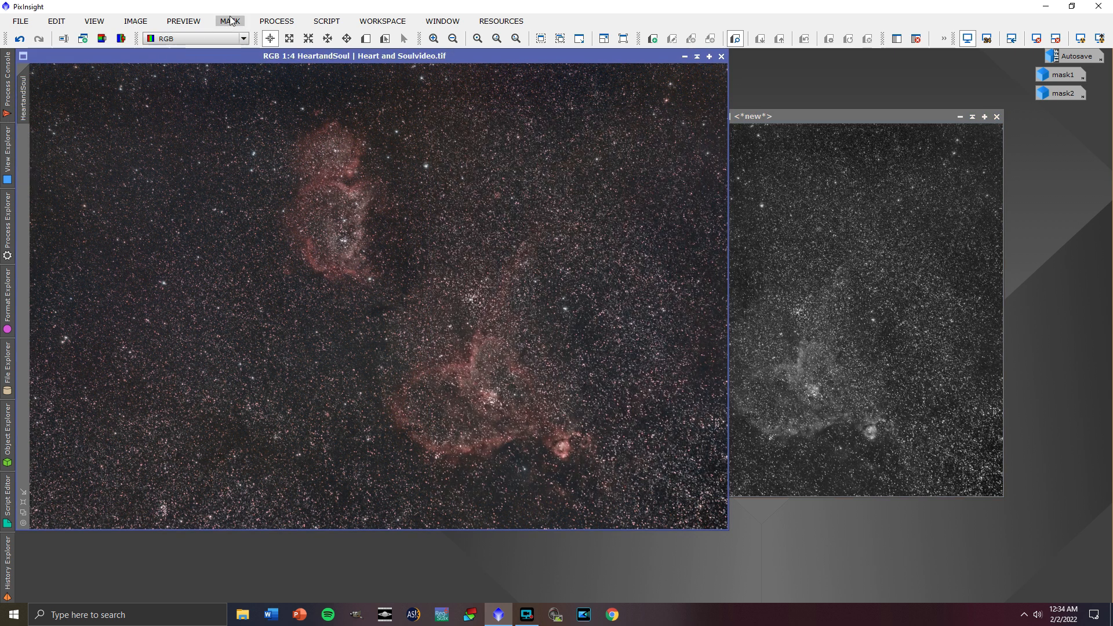
click(231, 21)
click(264, 88)
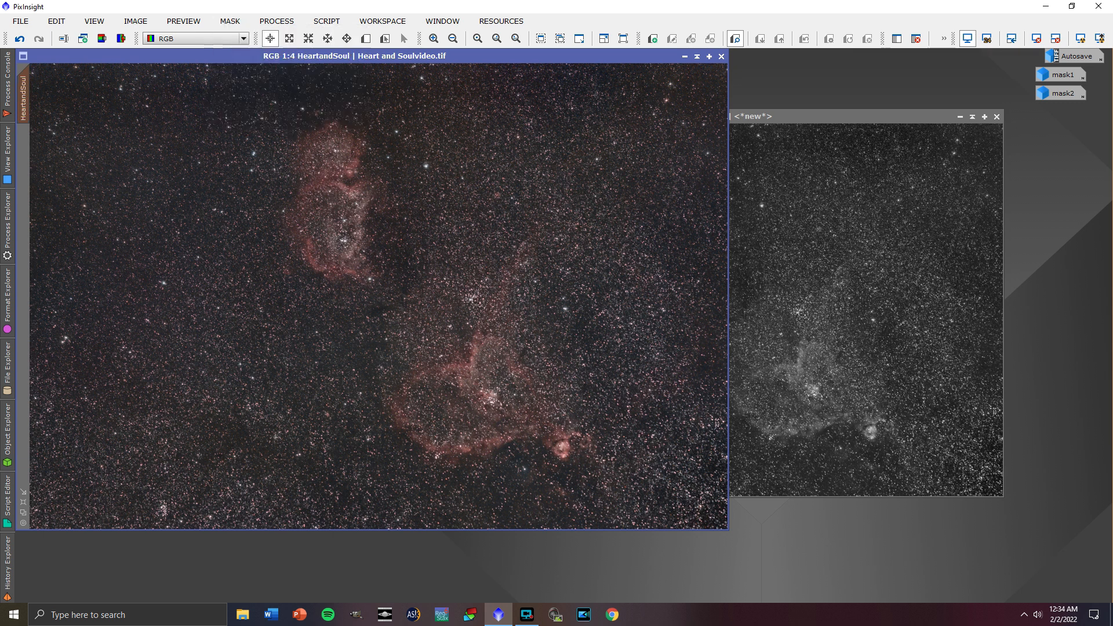
click(960, 116)
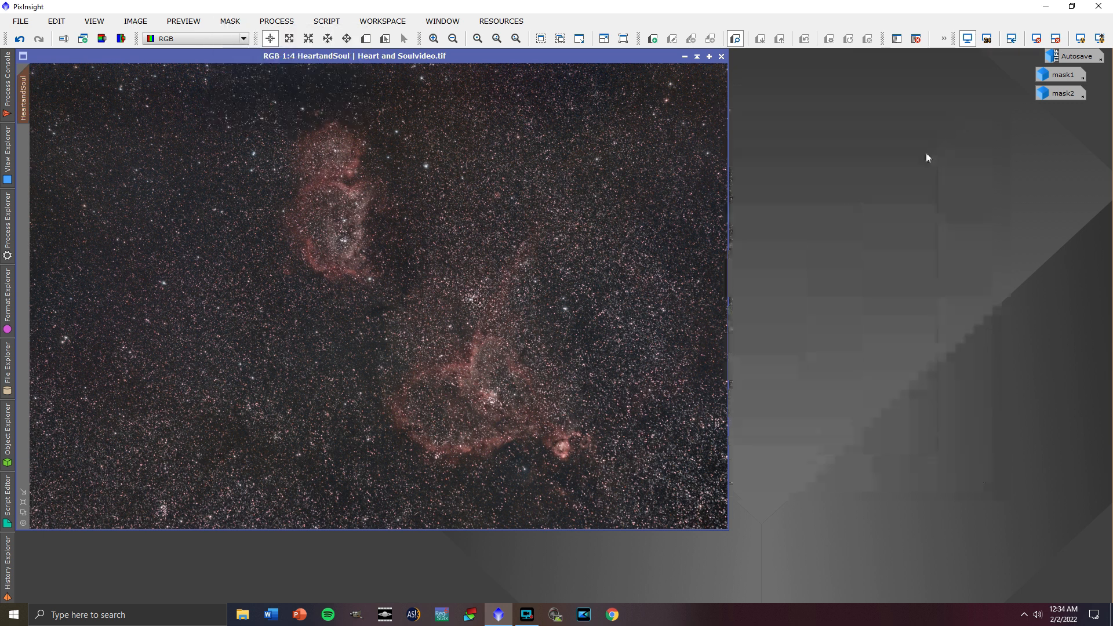
drag(763, 311, 1053, 117)
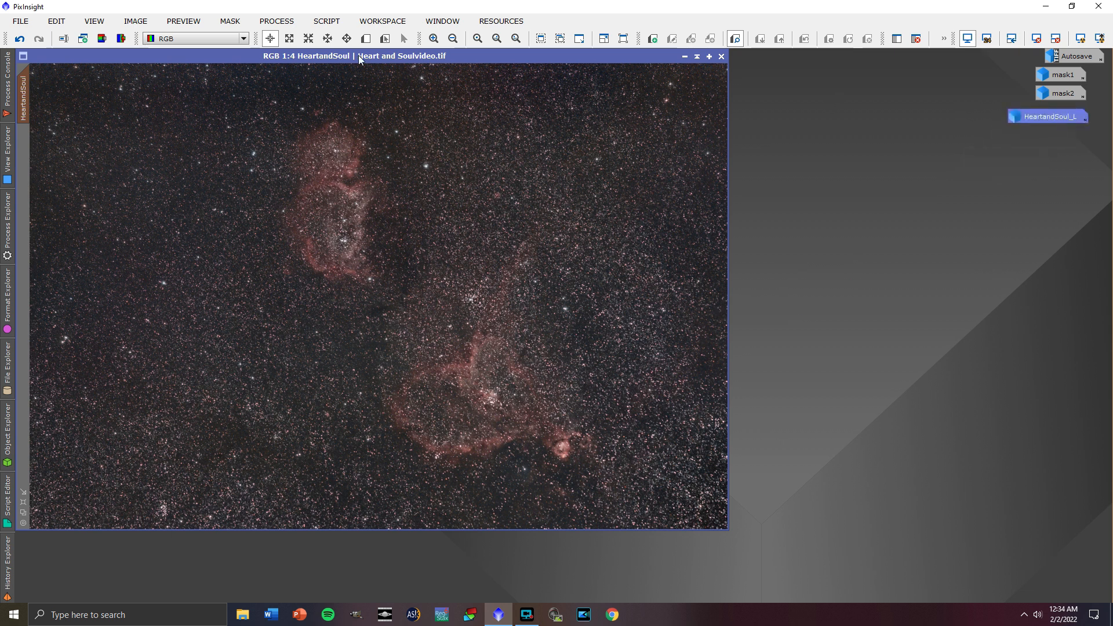
Step: Open the LRGBCombination process beside the image and disable its R, G and B channels, leaving only L active
click(277, 21)
mouse_move(356, 19)
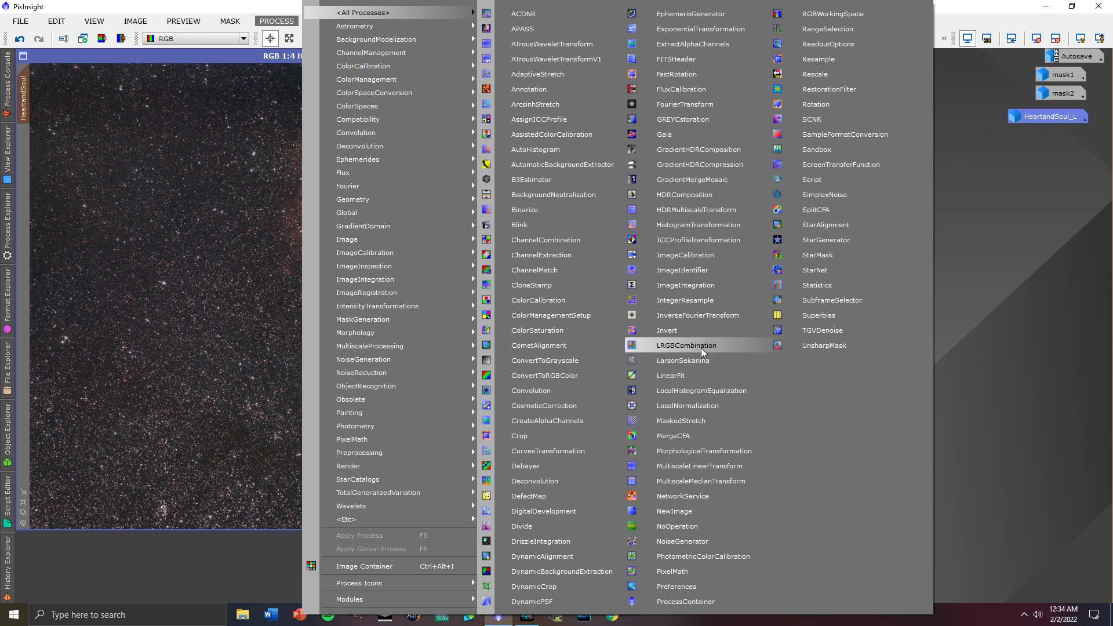
click(687, 346)
drag(903, 162, 827, 147)
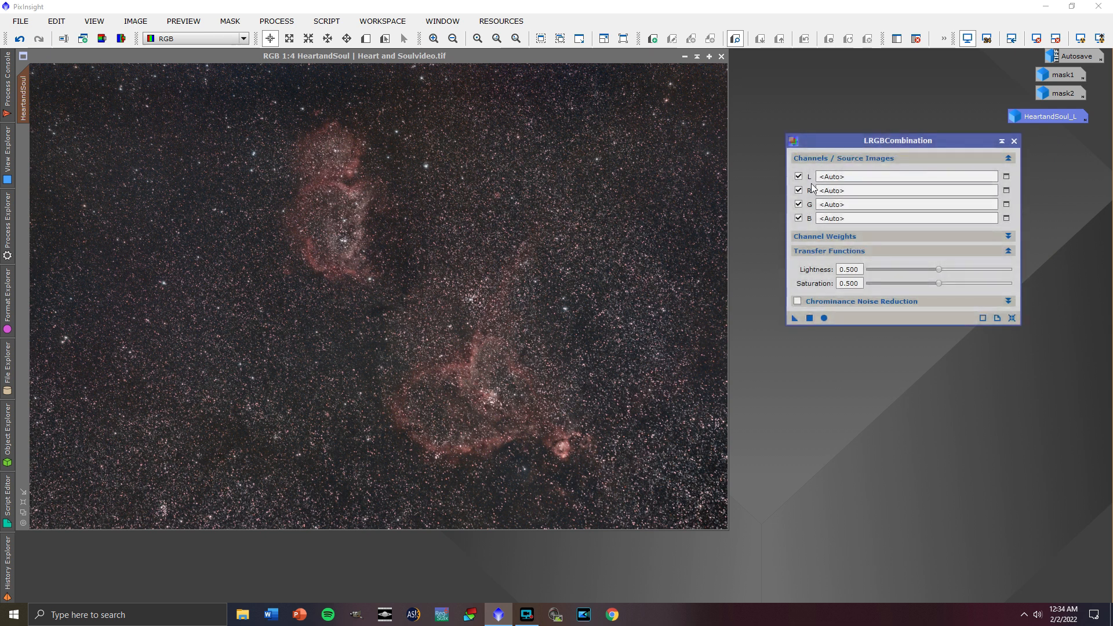
click(799, 190)
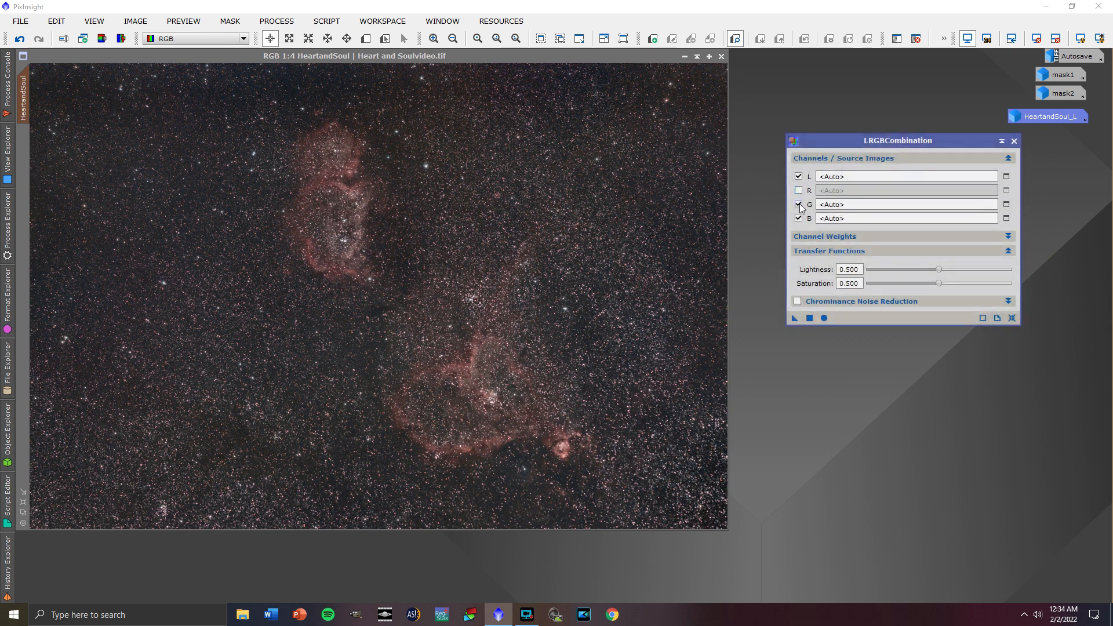
click(799, 203)
click(799, 218)
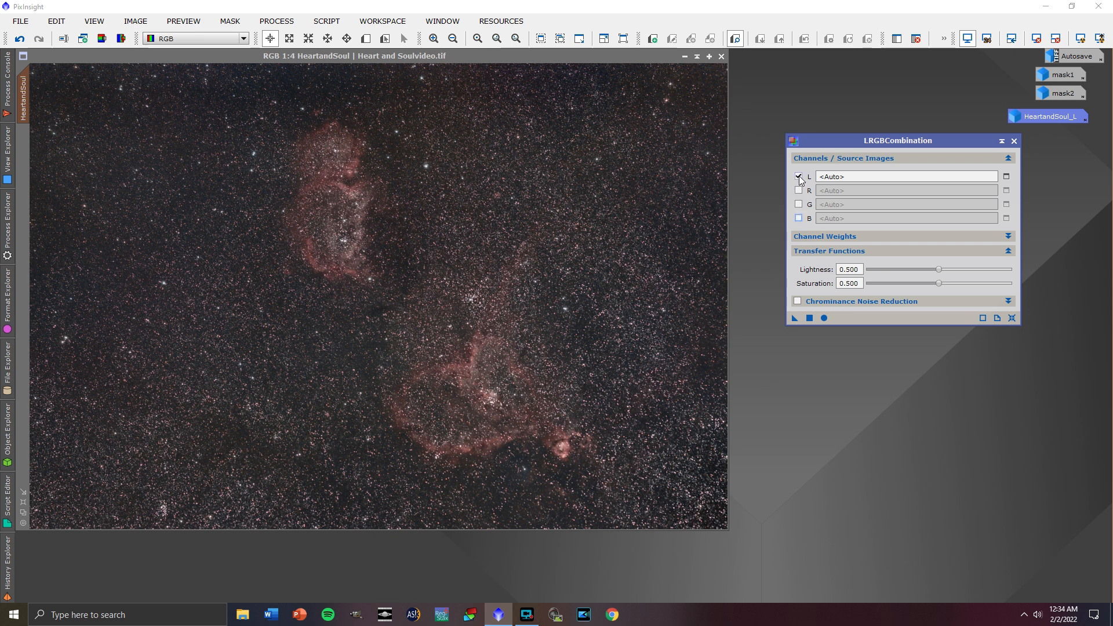
drag(856, 141, 863, 140)
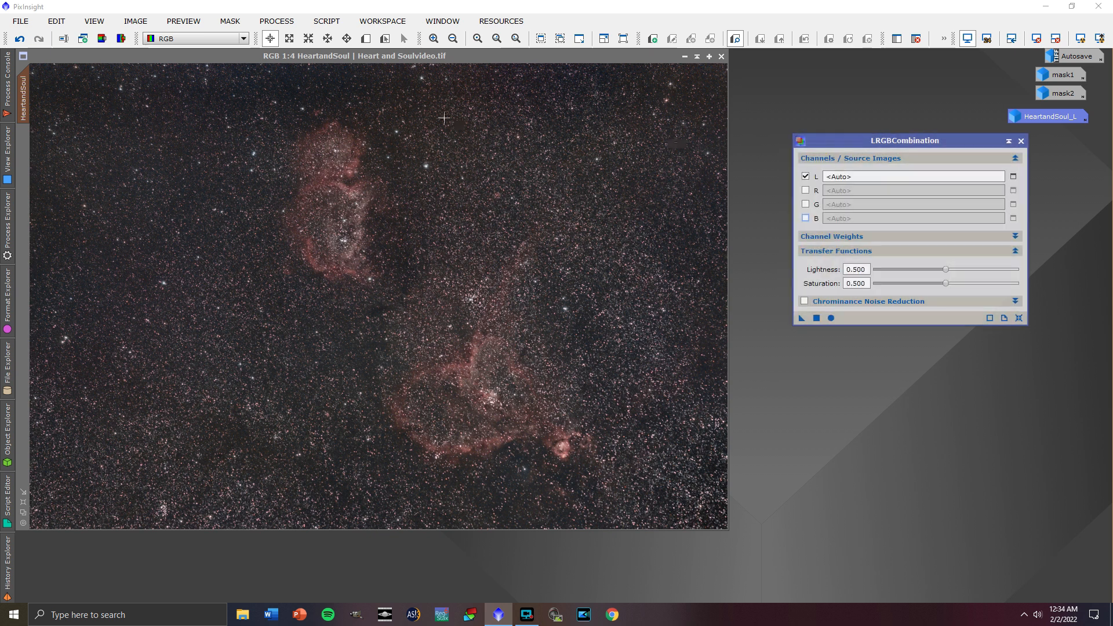
Step: Define a preview around the Heart nebula in the HeartandSoul image and display that preview
click(371, 39)
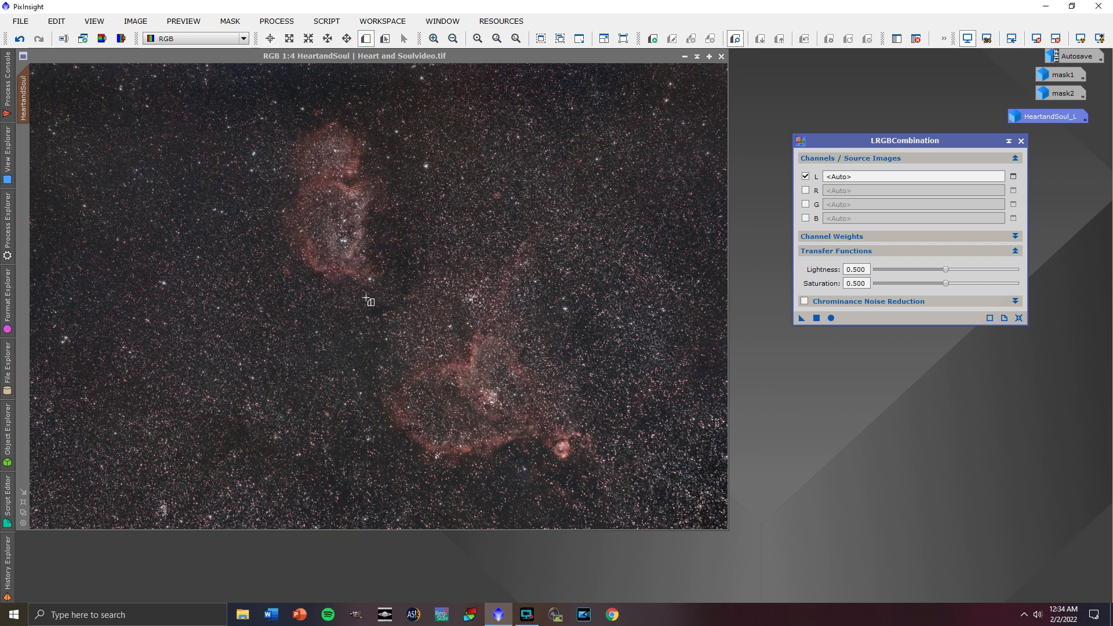
drag(332, 298, 636, 504)
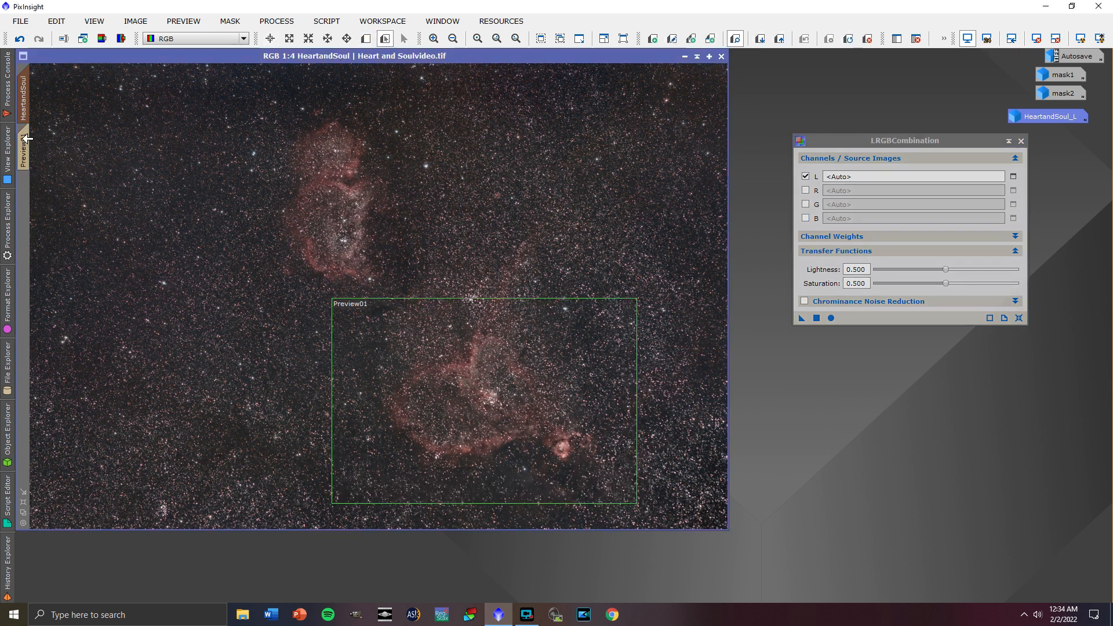
click(23, 142)
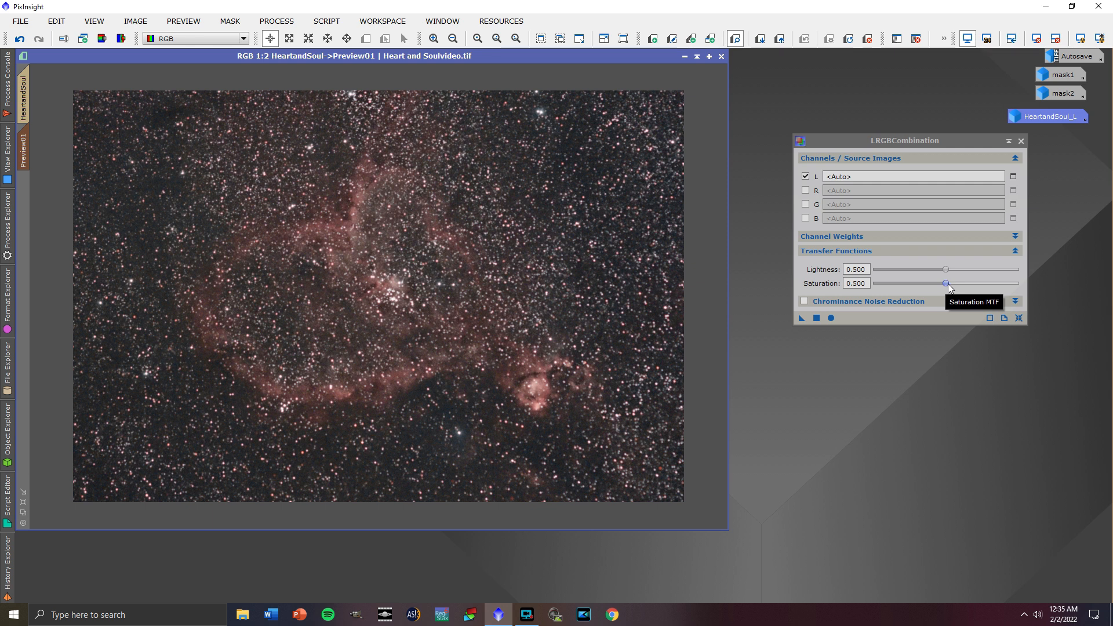
Step: Test LRGBCombination on the preview with saturation lowered from 0.250 to 0.020 in stages, and compare it with the unprocessed preview
drag(948, 284, 914, 285)
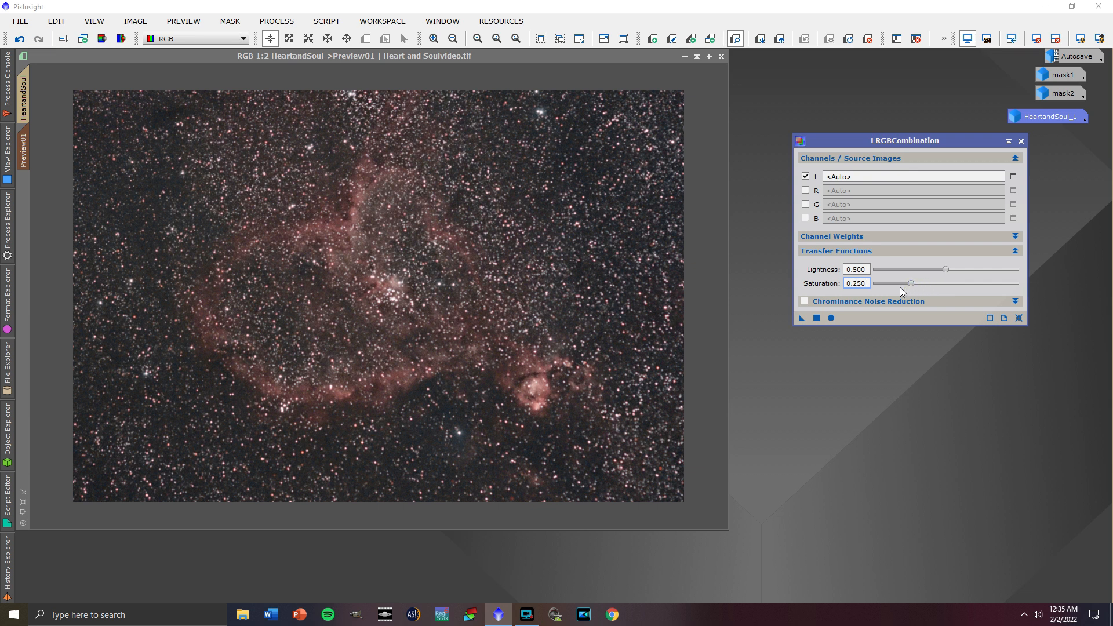
click(817, 319)
drag(911, 283, 890, 285)
drag(802, 318, 817, 319)
drag(891, 283, 879, 283)
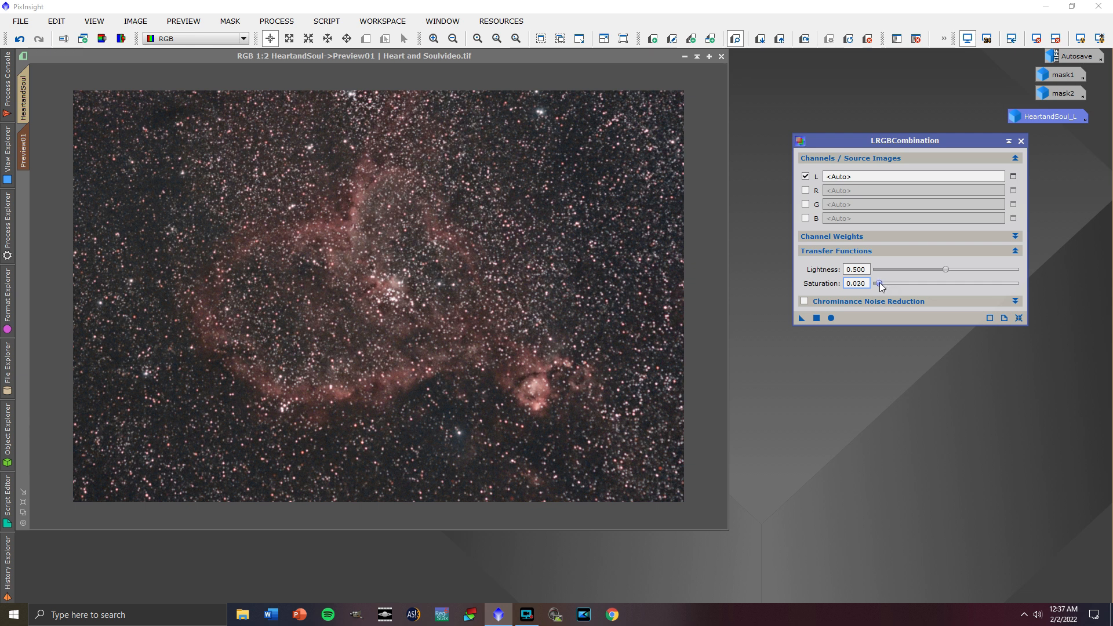
click(822, 318)
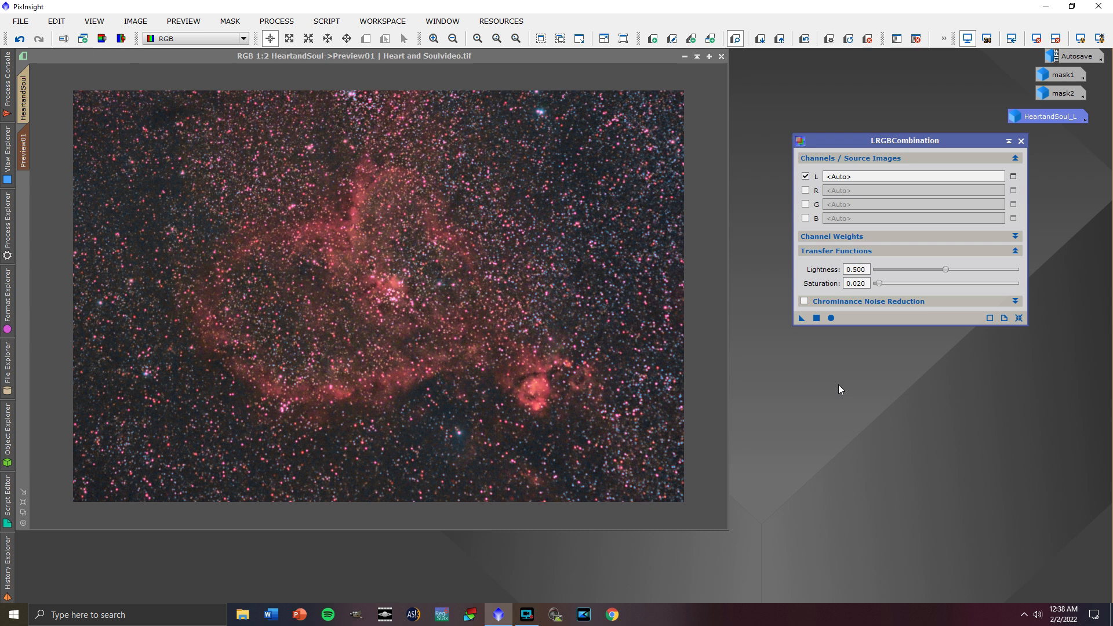
key(ctrl+shift+z)
key(ctrl+shift+z)
key(ctrl+shift+z)
key(ctrl+shift+z)
Step: Test LRGBCombination on the preview at saturation 0.230, and settle on a saturation of 0.080 and apply it
click(879, 283)
drag(892, 282, 909, 283)
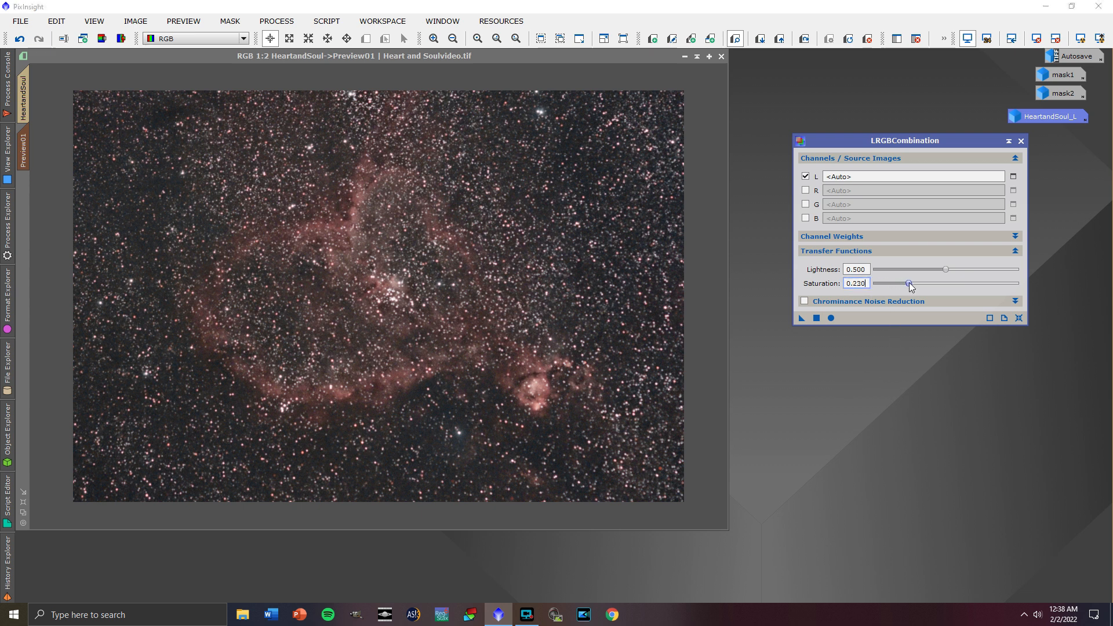
drag(803, 318, 832, 336)
drag(911, 283, 909, 283)
drag(889, 282, 888, 282)
click(816, 318)
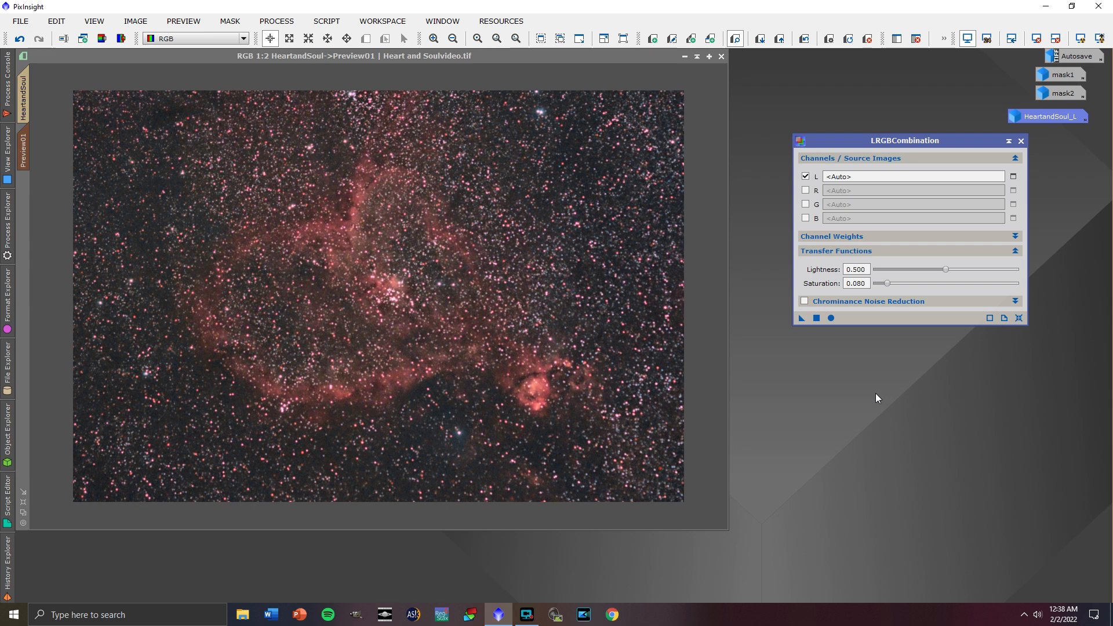
Step: Compare the preview before and after LRGBCombination by repeatedly toggling the preview's processed state
key(ctrl+shift+z)
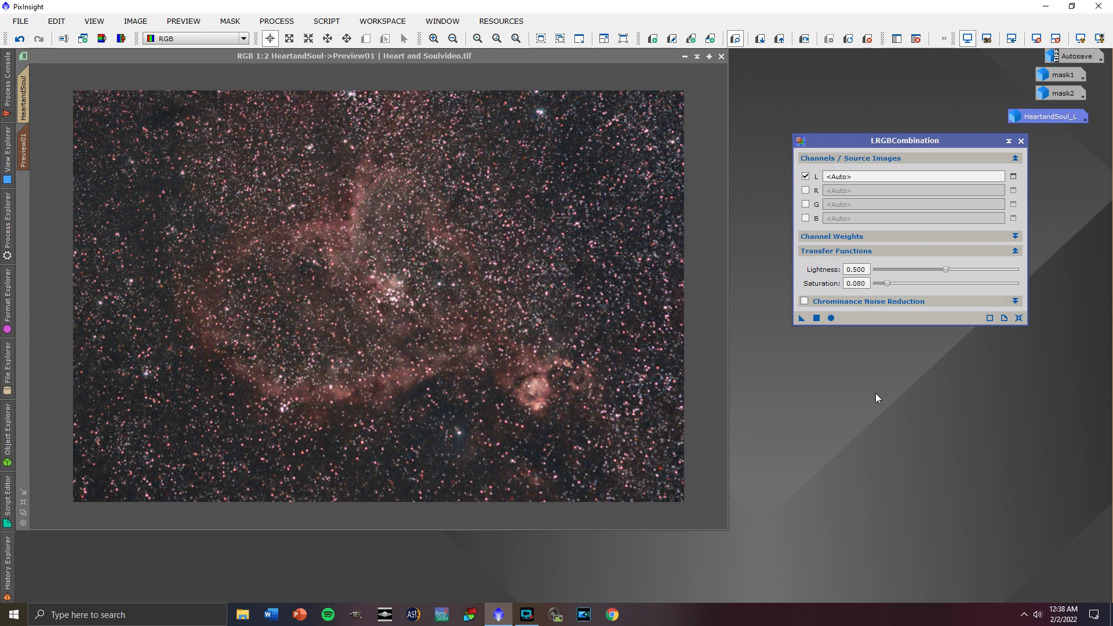
key(ctrl+shift+z)
key(ctrl+shift+z)
key(ctrl+shift+z)
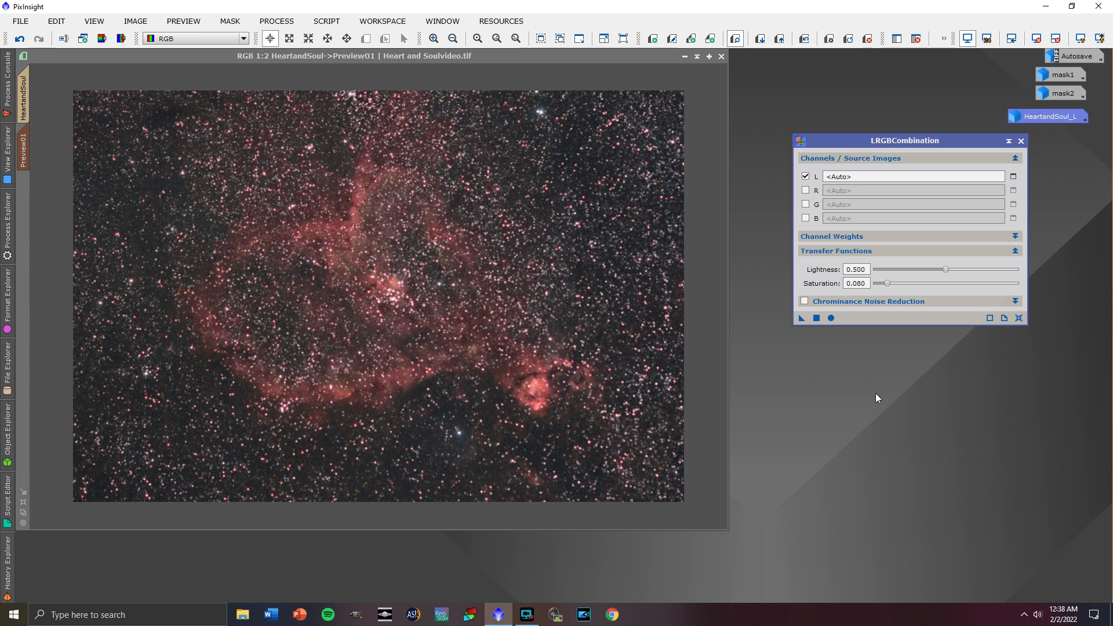
key(ctrl+shift+z)
key(ctrl+shift+z)
key(ctrl+shift+z)
key(ctrl+shift+z)
key(ctrl+shift+z)
key(ctrl+shift+z)
Step: Delete the preview, and apply LRGBCombination with saturation 0.080 to the full HeartandSoul image, checking it against its previous state
click(23, 99)
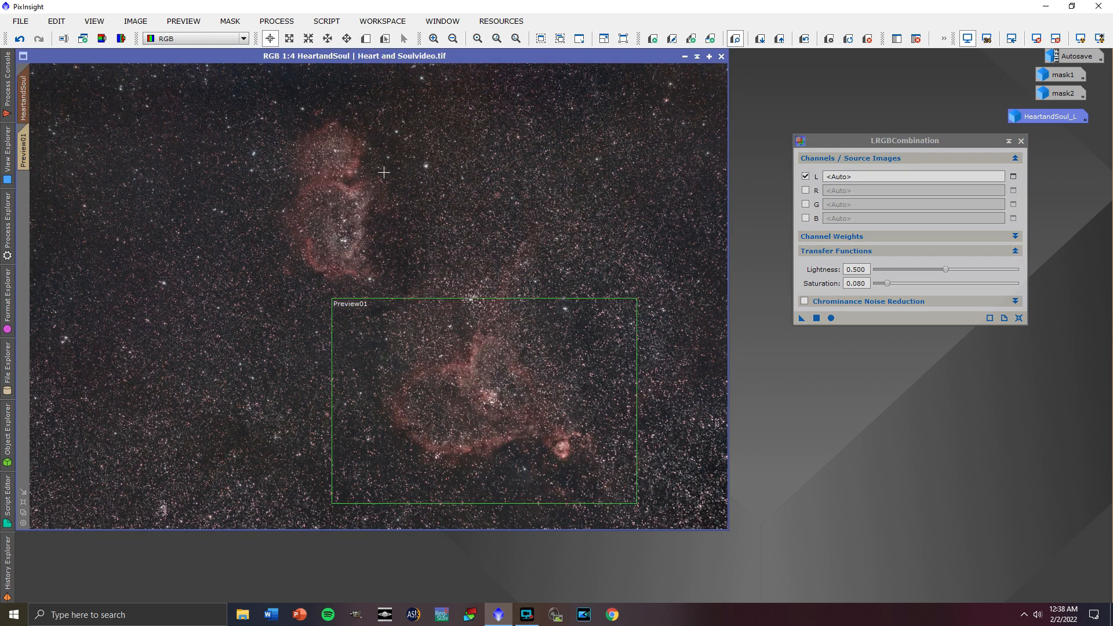
click(24, 145)
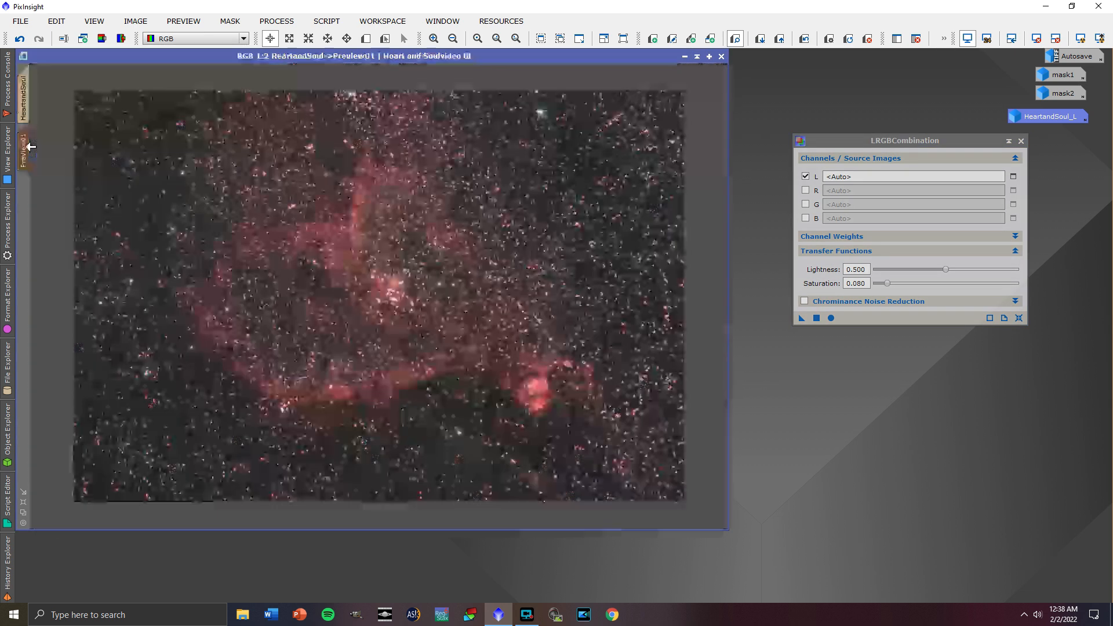
right_click(23, 142)
click(69, 252)
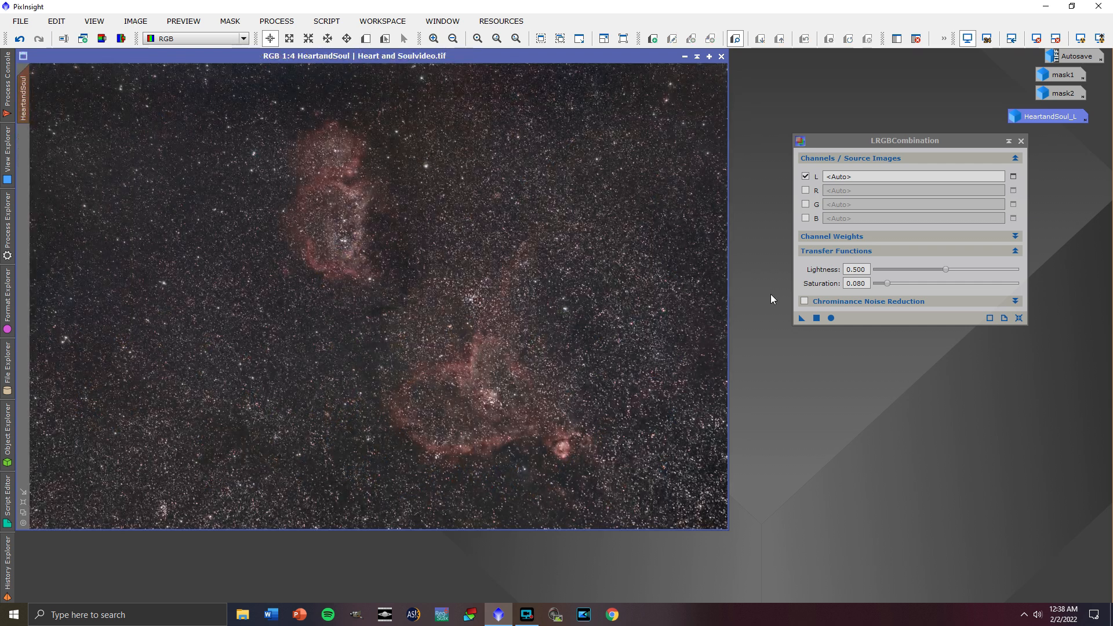
click(817, 318)
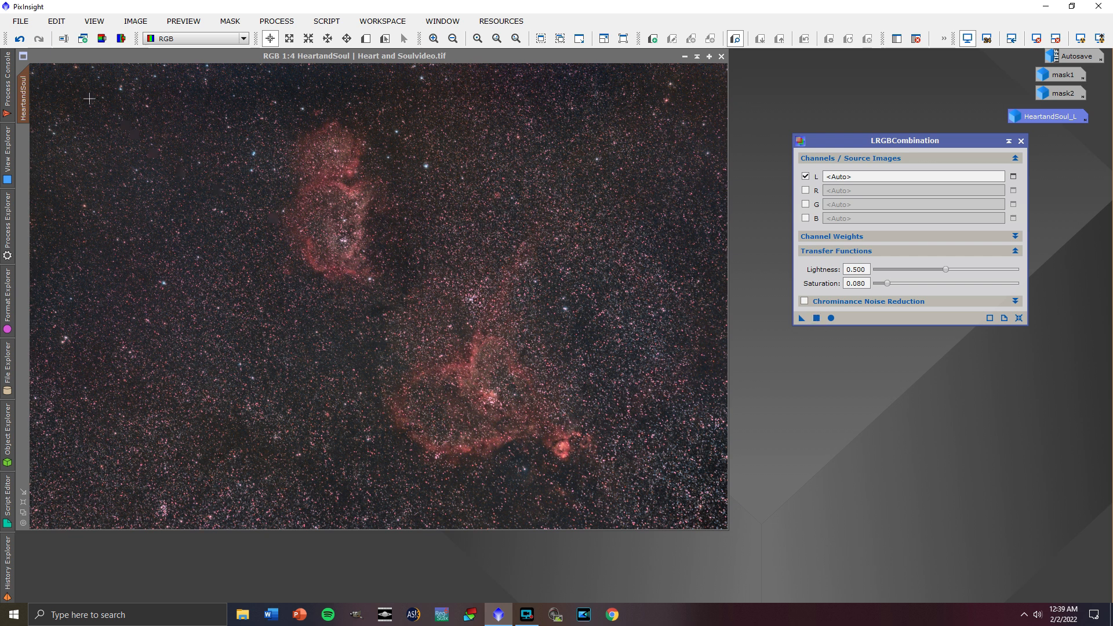
click(19, 39)
Step: Disable the mask on the HeartandSoul image and close LRGBCombination
click(229, 21)
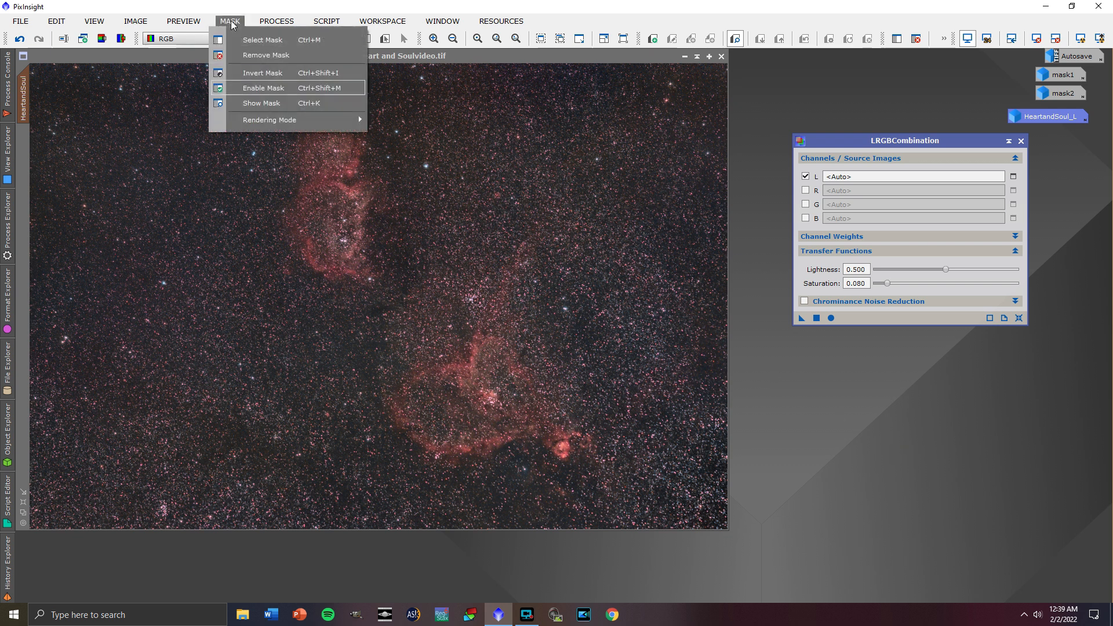
click(263, 86)
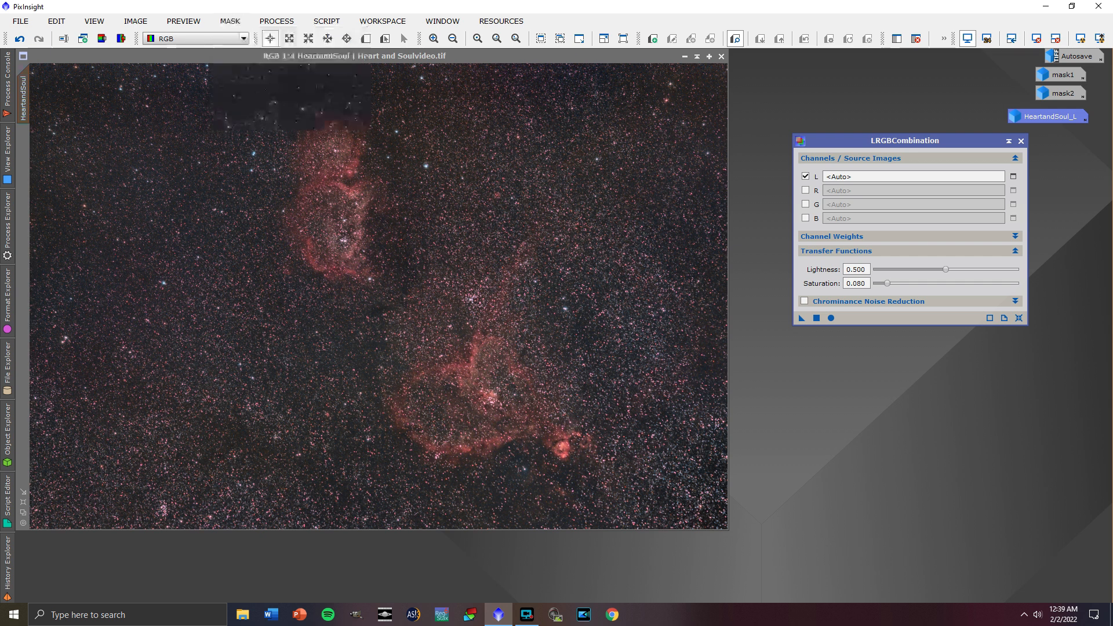
click(1020, 142)
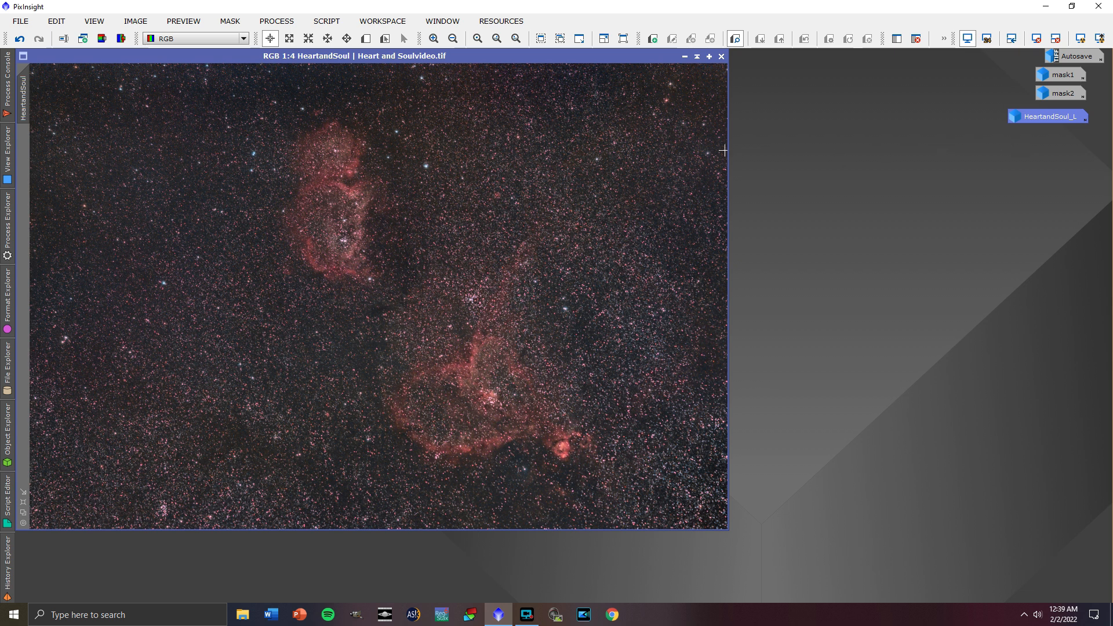
Step: Open HistogramTransformation, load the HeartandSoul view's histogram, and start a real-time preview of the image
click(277, 20)
mouse_move(393, 20)
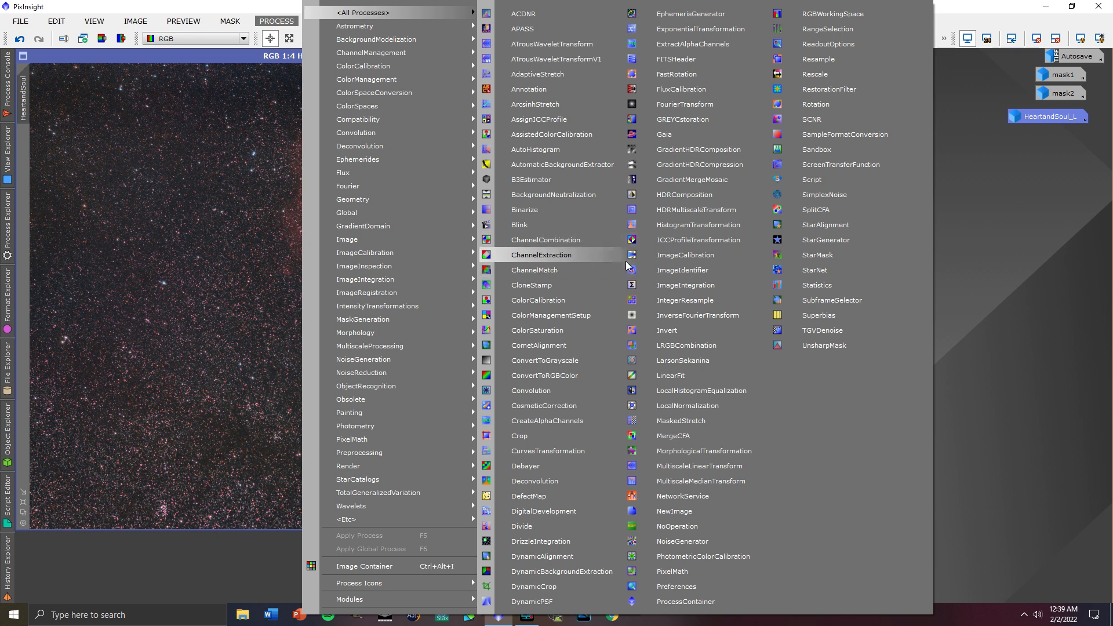
click(690, 225)
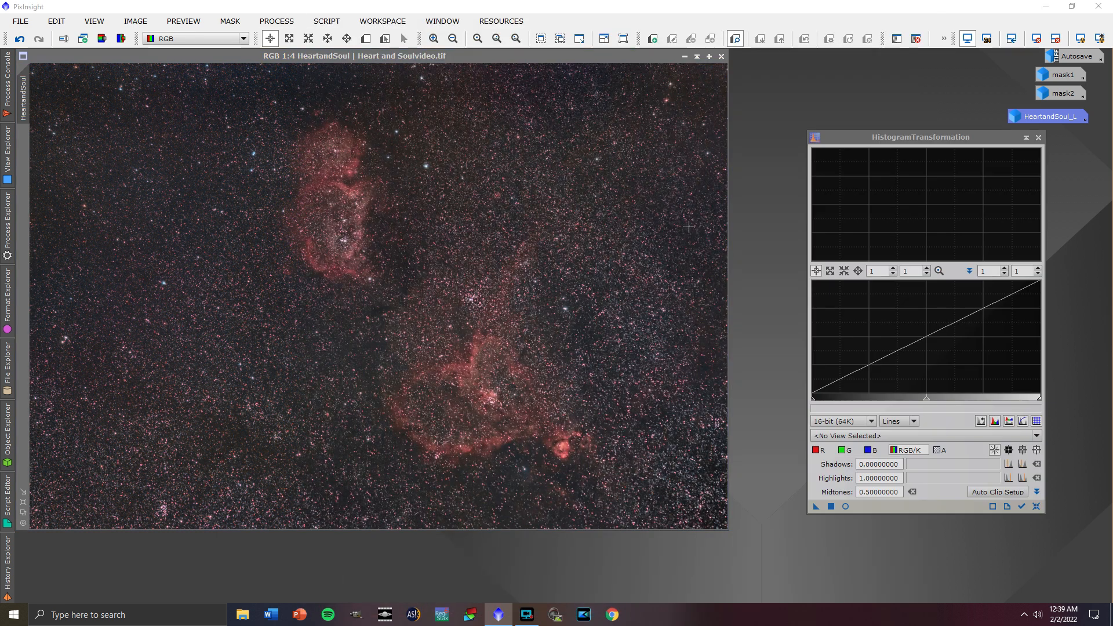
click(897, 137)
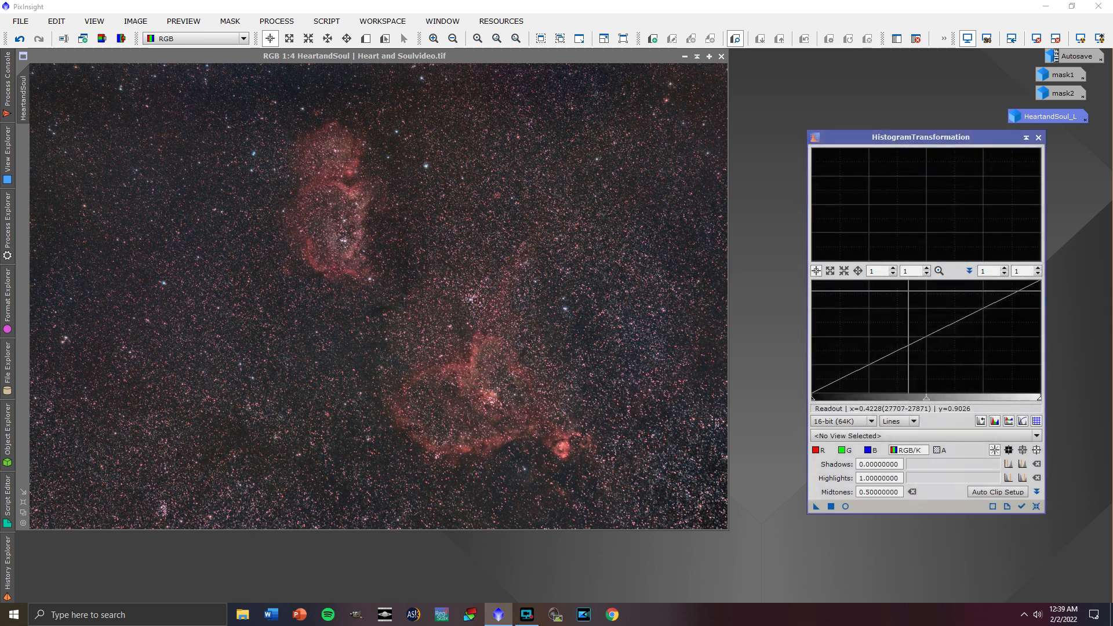
click(930, 436)
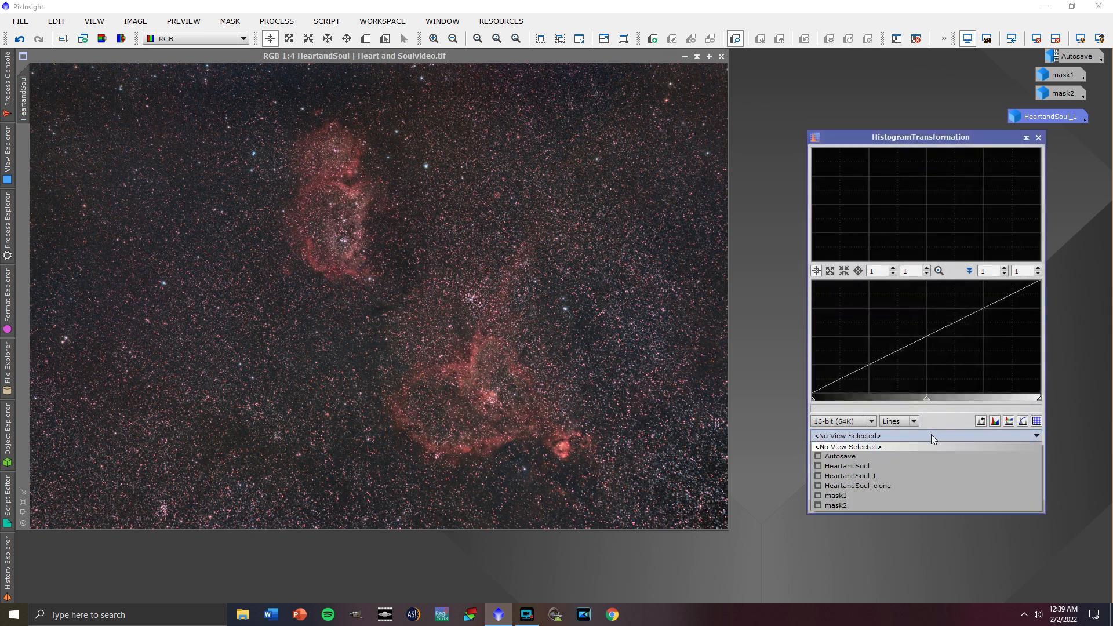
click(881, 465)
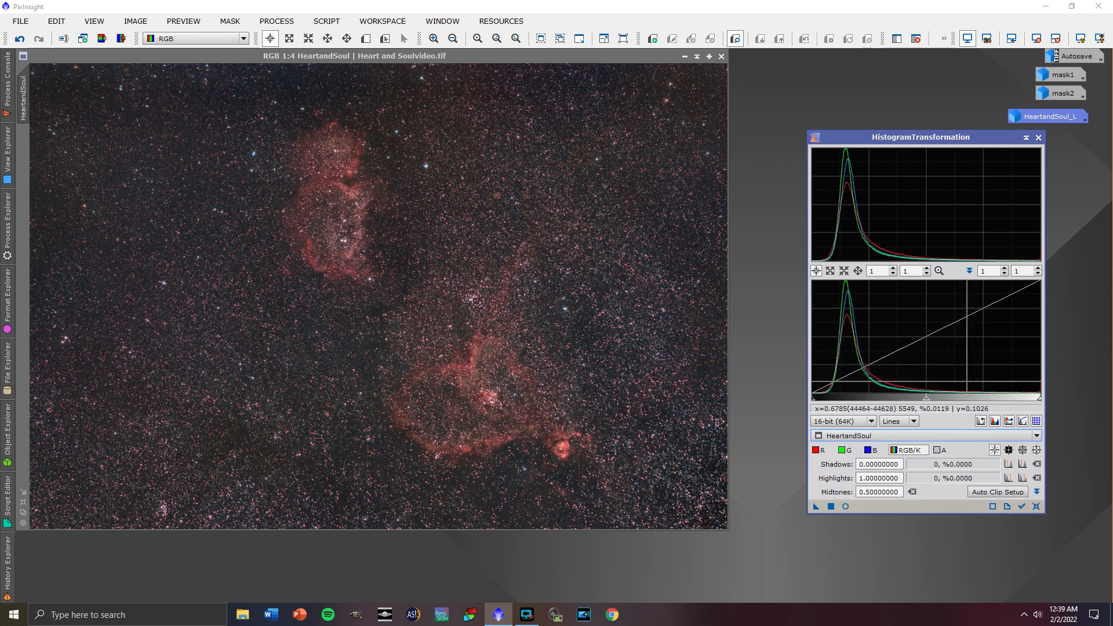
click(846, 507)
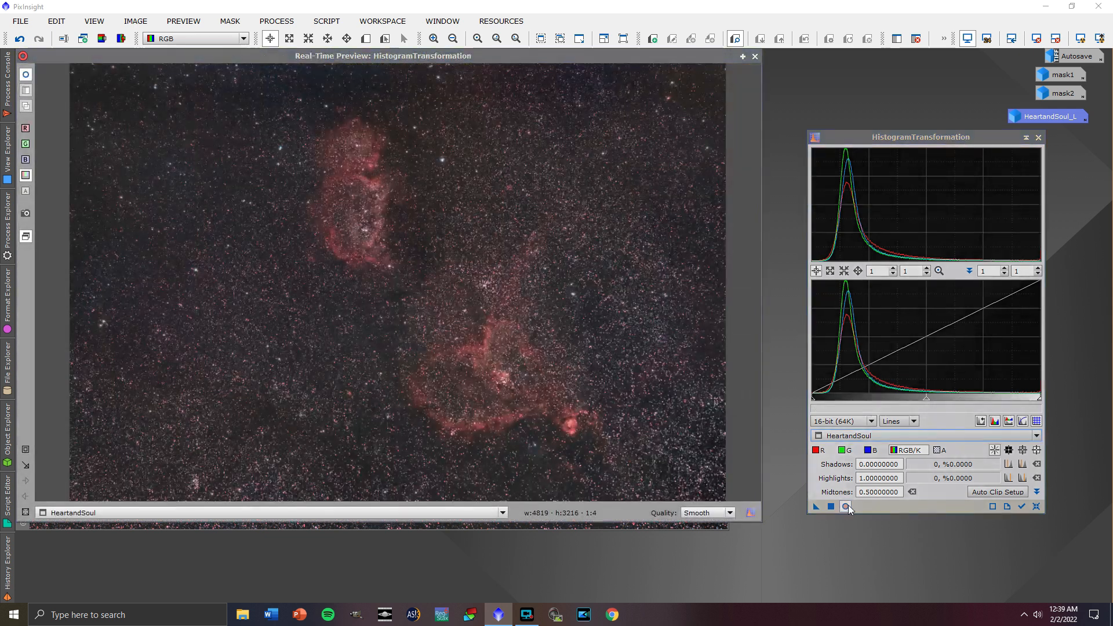
Step: Raise the shadows clipping point to about 0.0532 and apply it to HeartandSoul, then reset and close HistogramTransformation
drag(813, 401, 817, 403)
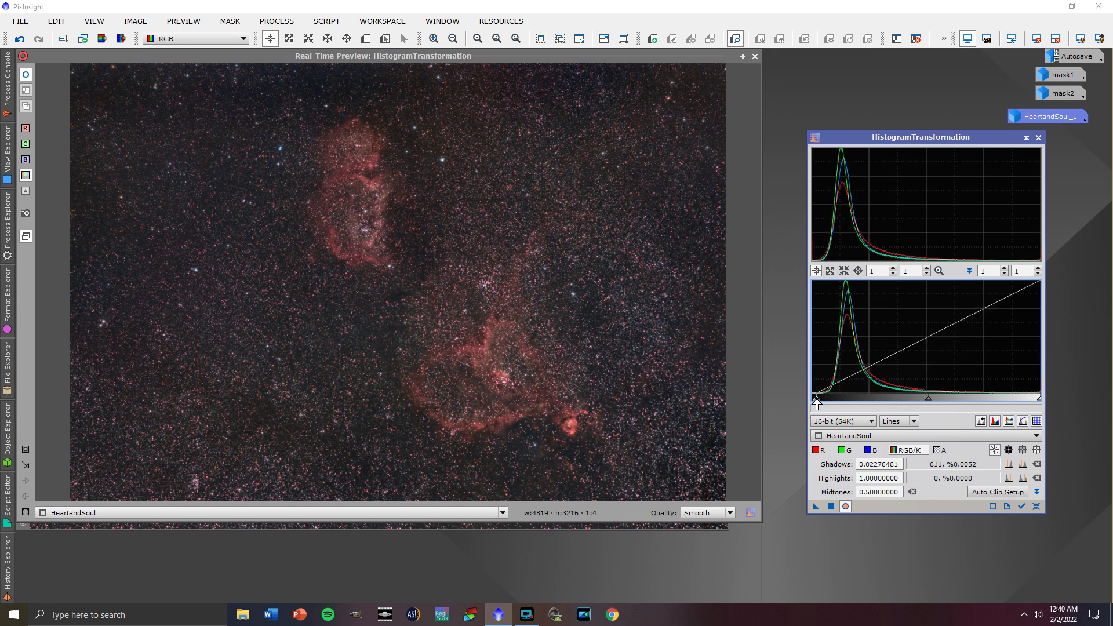
drag(817, 402, 823, 403)
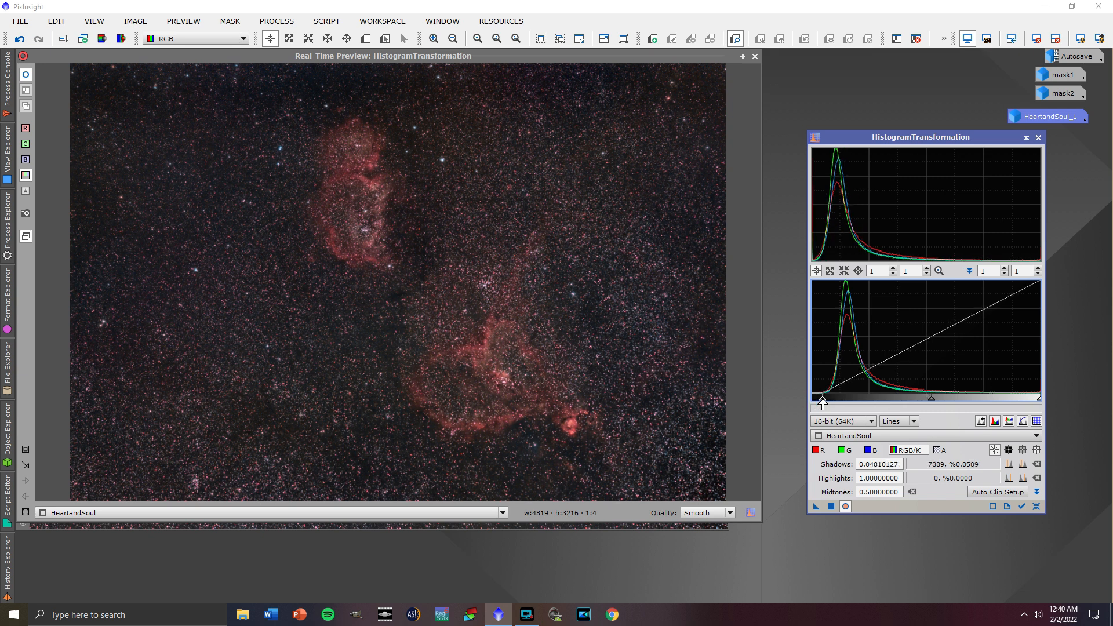
mouse_move(823, 402)
mouse_down()
mouse_move(883, 401)
mouse_move(815, 402)
mouse_move(823, 404)
mouse_up()
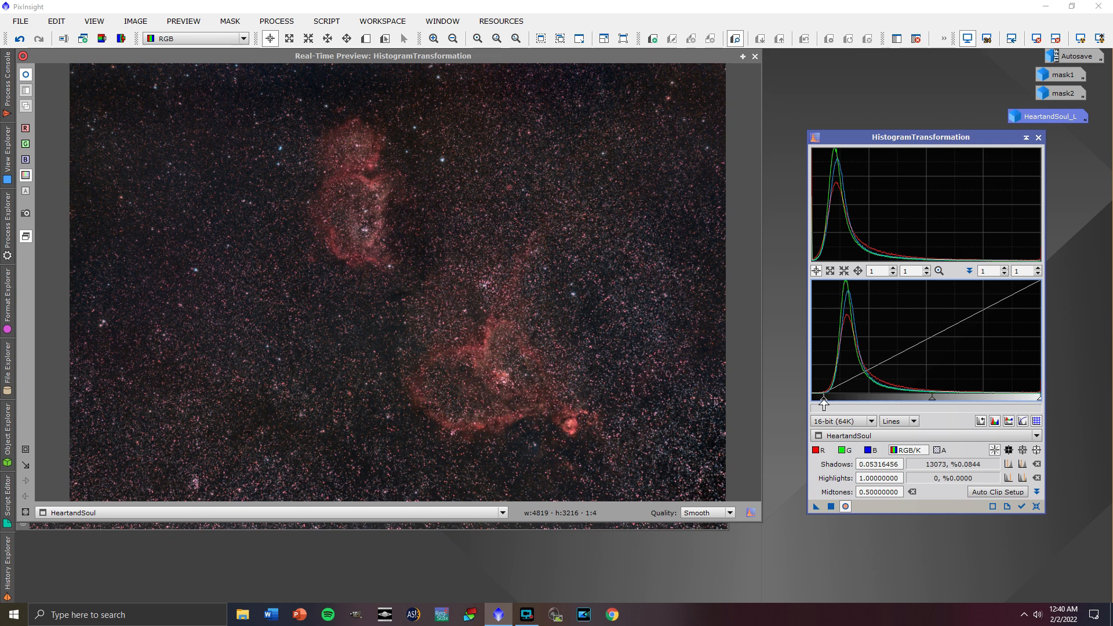
click(755, 58)
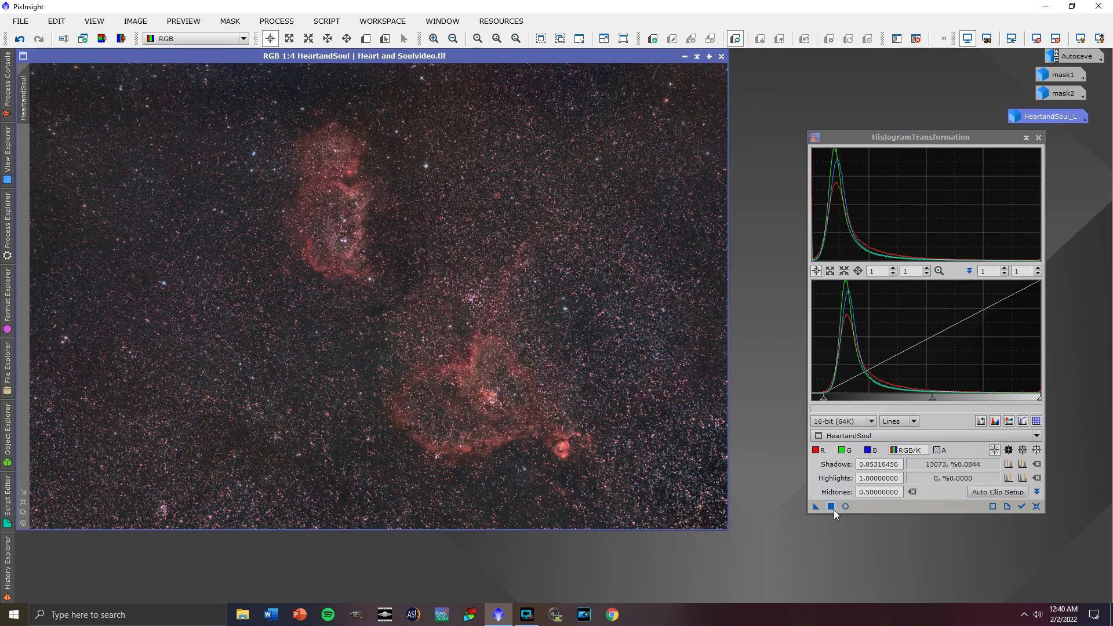
click(834, 507)
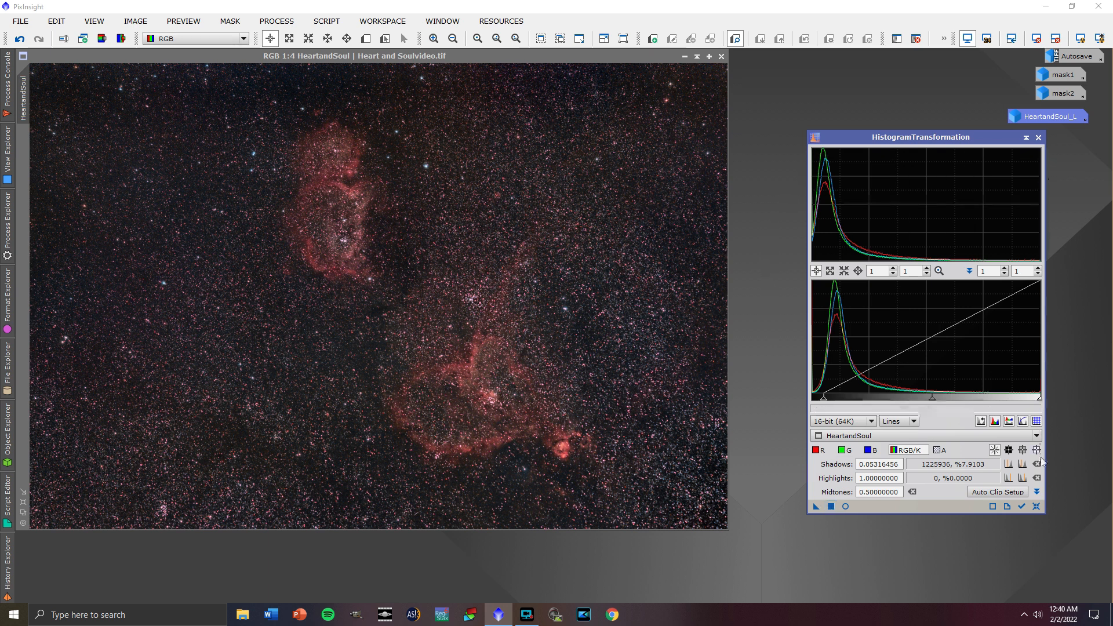
click(1036, 507)
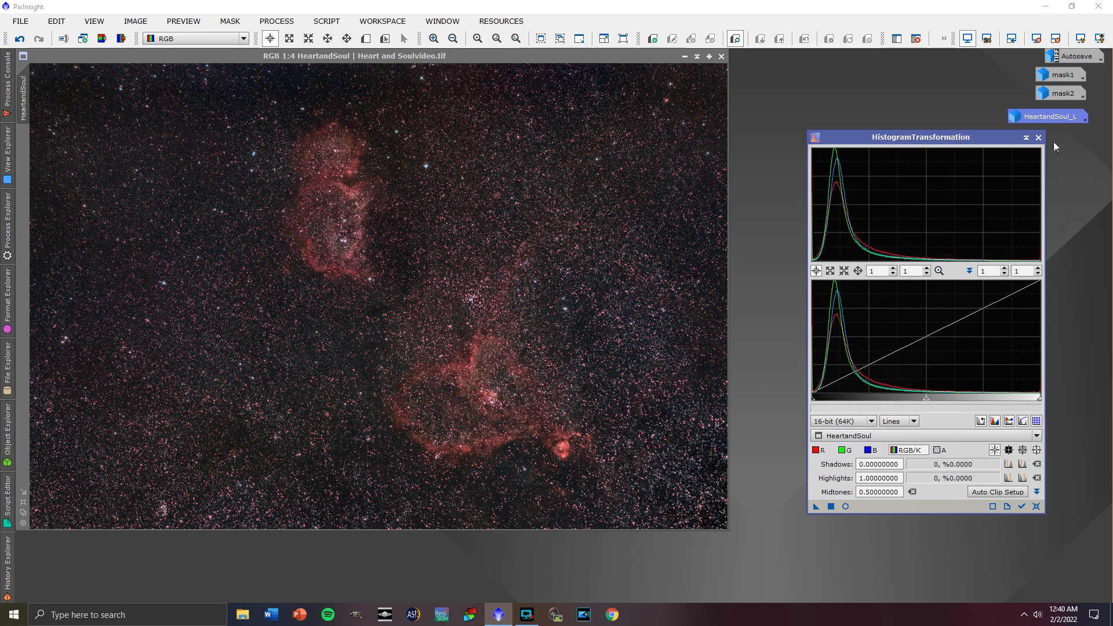
click(1038, 137)
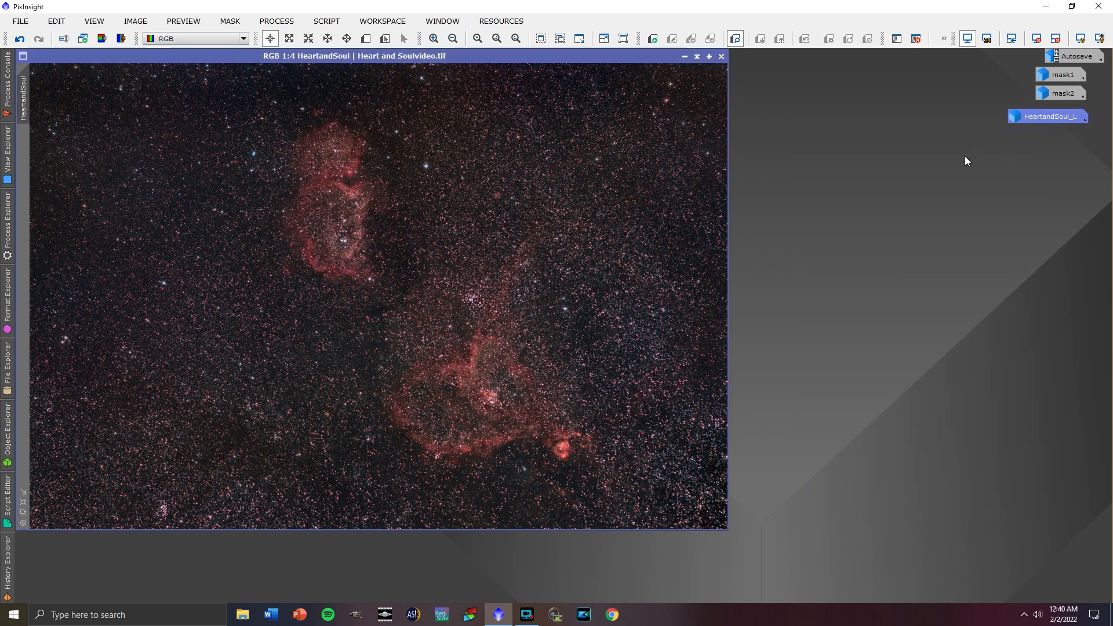
Step: Annotate the HeartandSoul image with "The Heart and Soul Nebulas: 1/4/22" in its lower-left corner and commit the text
click(274, 22)
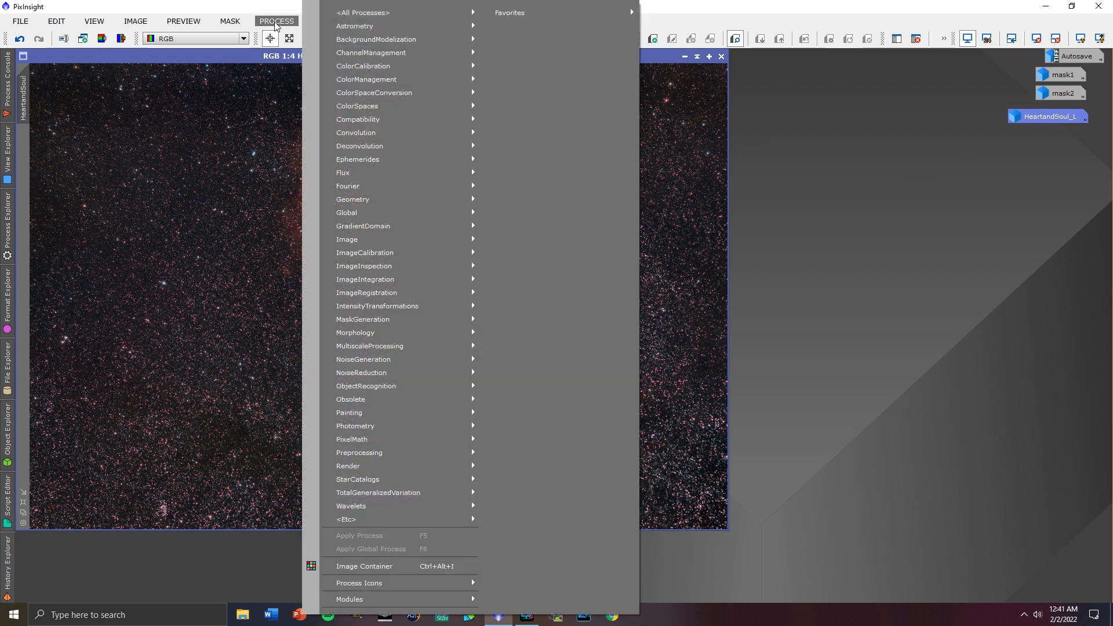
mouse_move(359, 14)
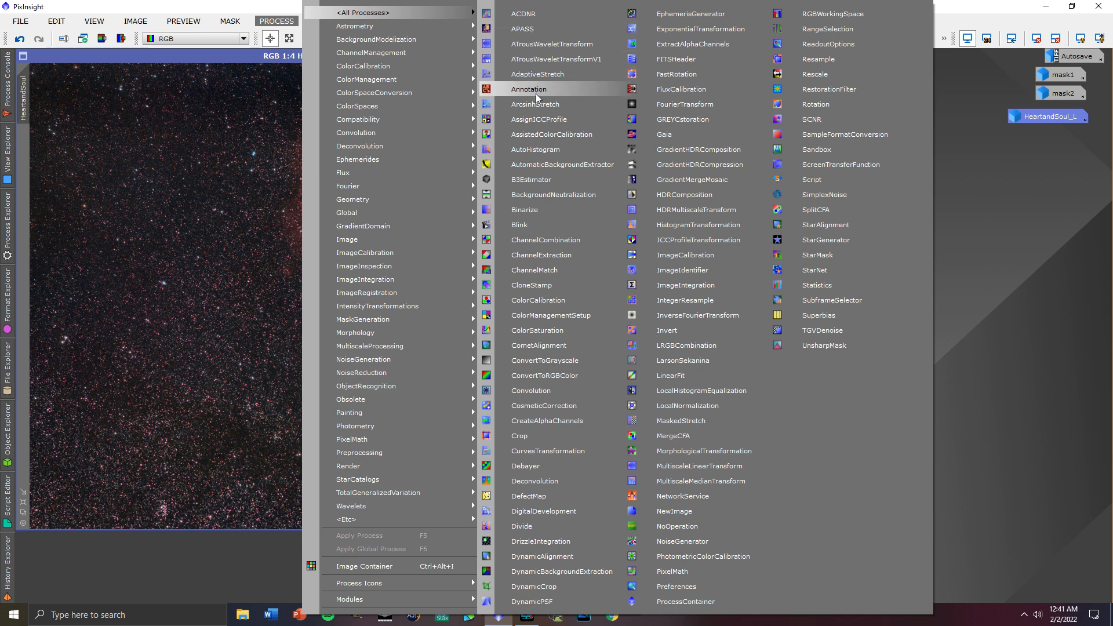
click(565, 91)
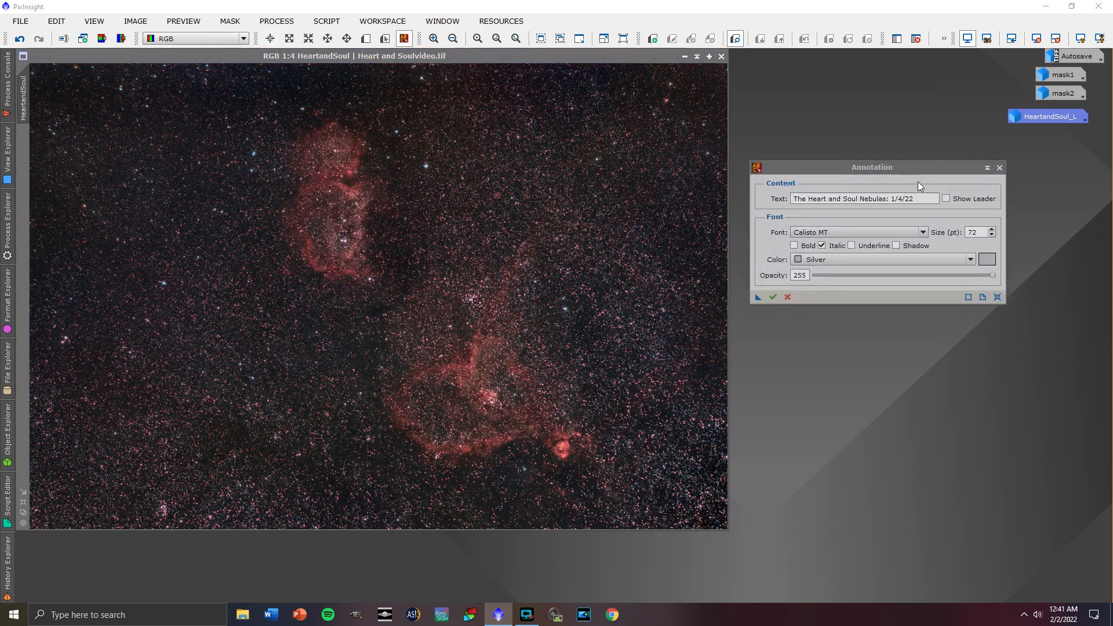
click(919, 169)
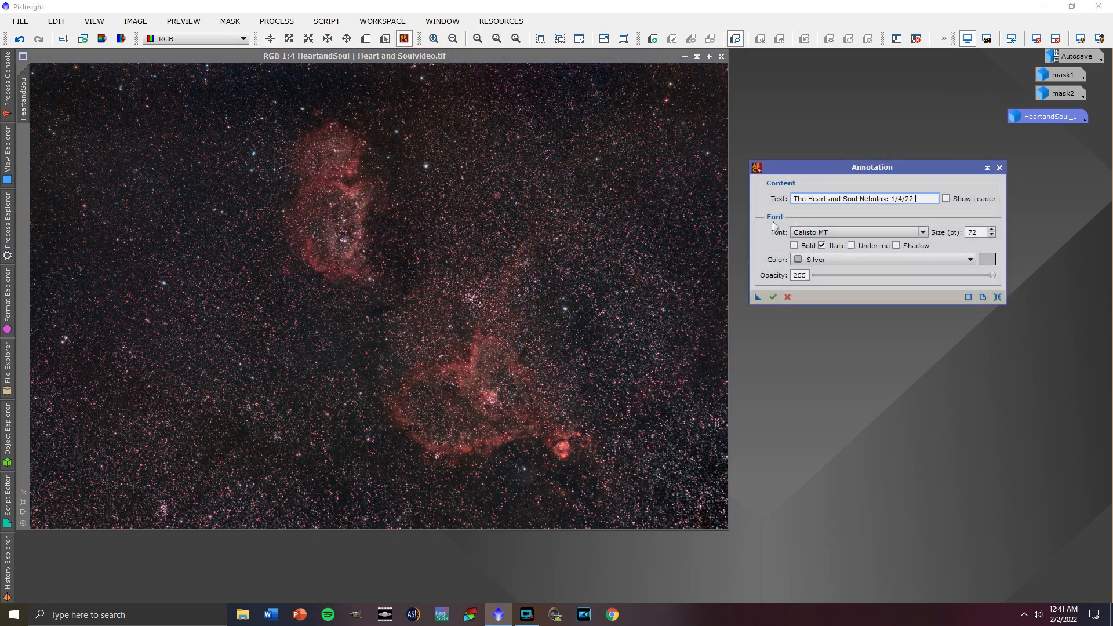
click(45, 504)
drag(153, 514, 140, 521)
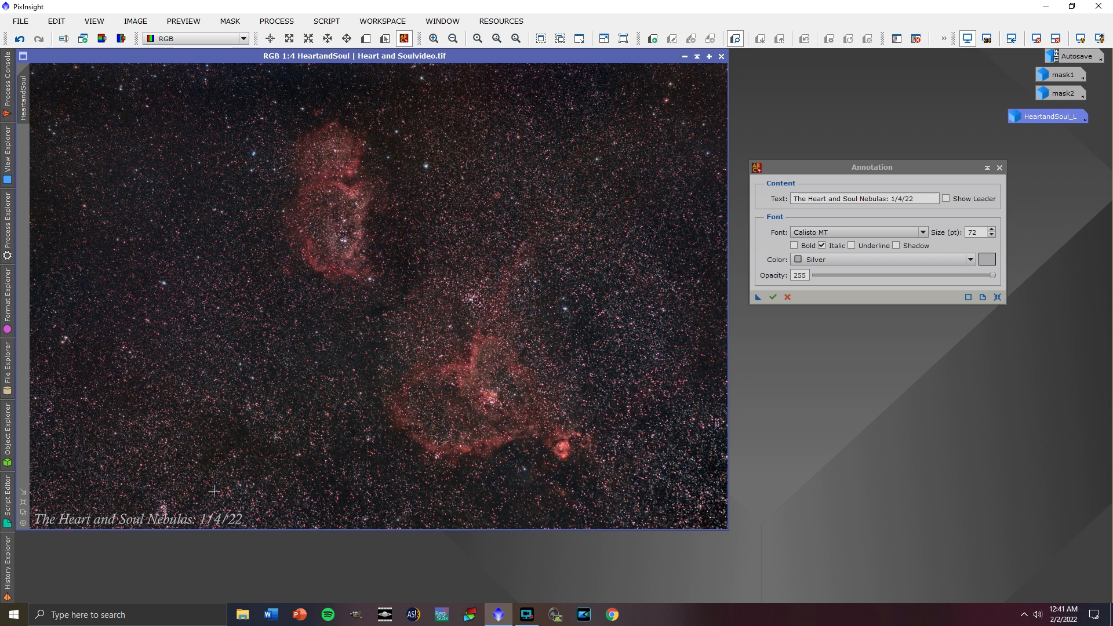
click(906, 169)
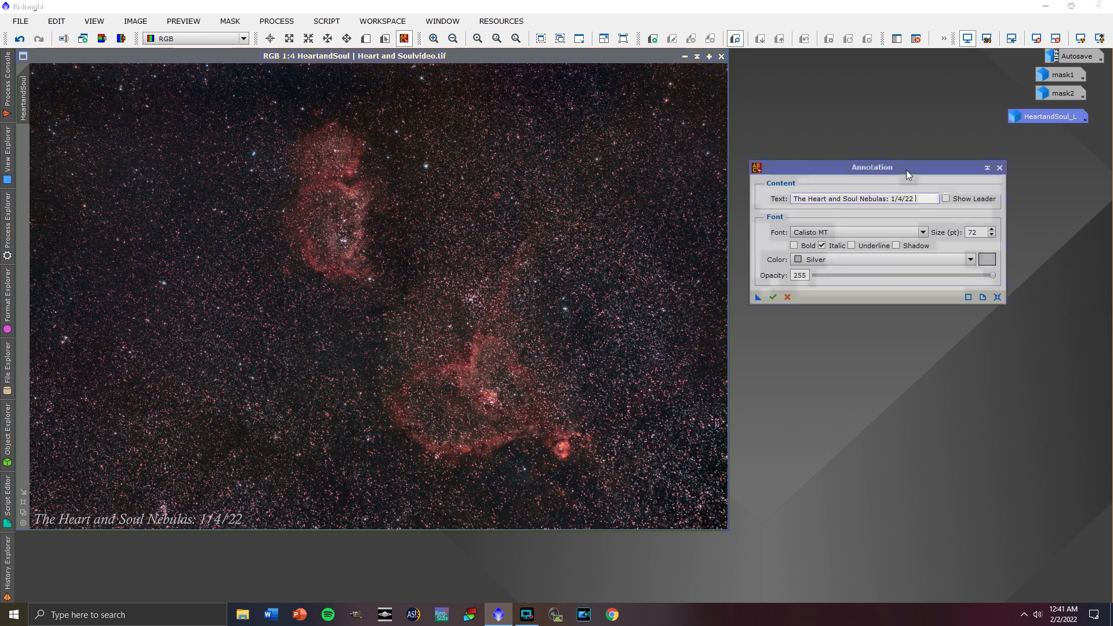
click(774, 297)
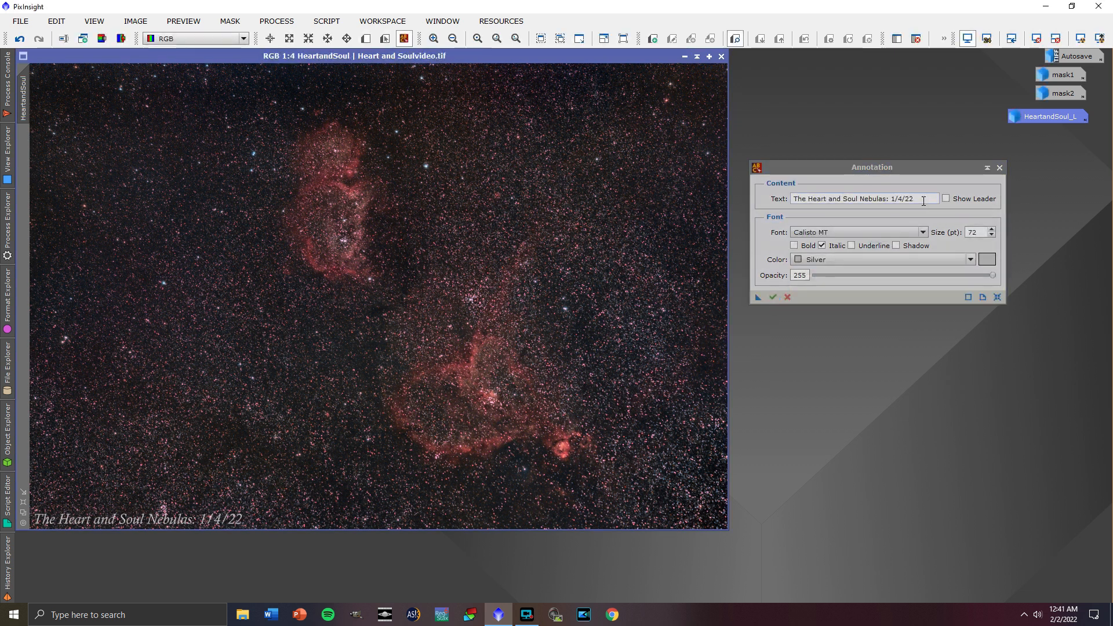
Step: Add a second annotation with the author's full name followed by ": Late Night Astronomy" directly above the title line, and close Annotation
drag(915, 199, 788, 199)
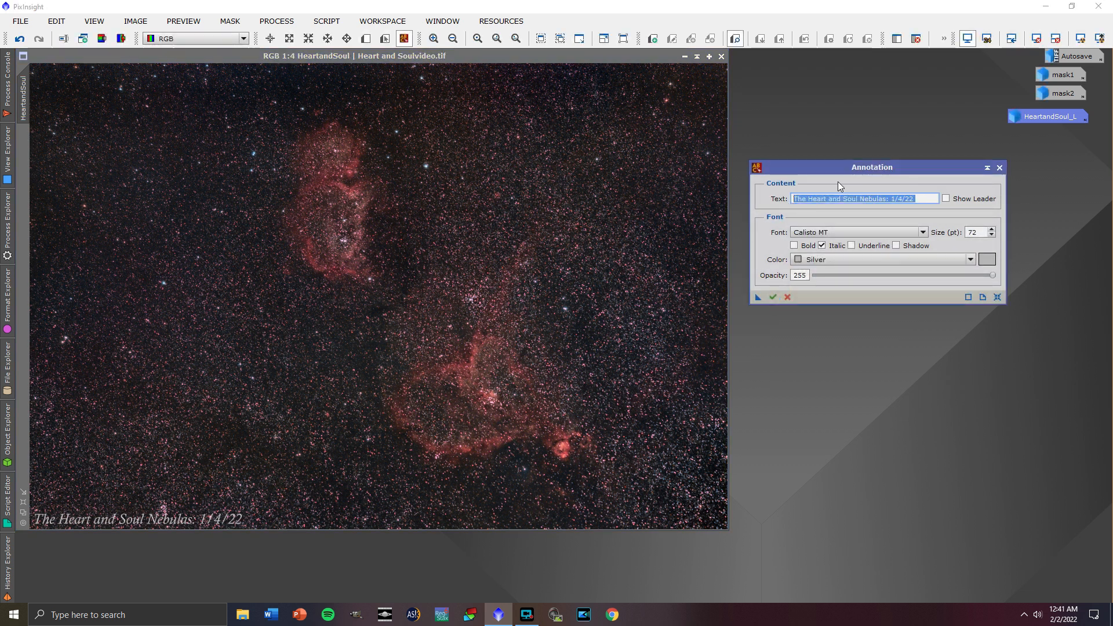
text(Michael R. M)
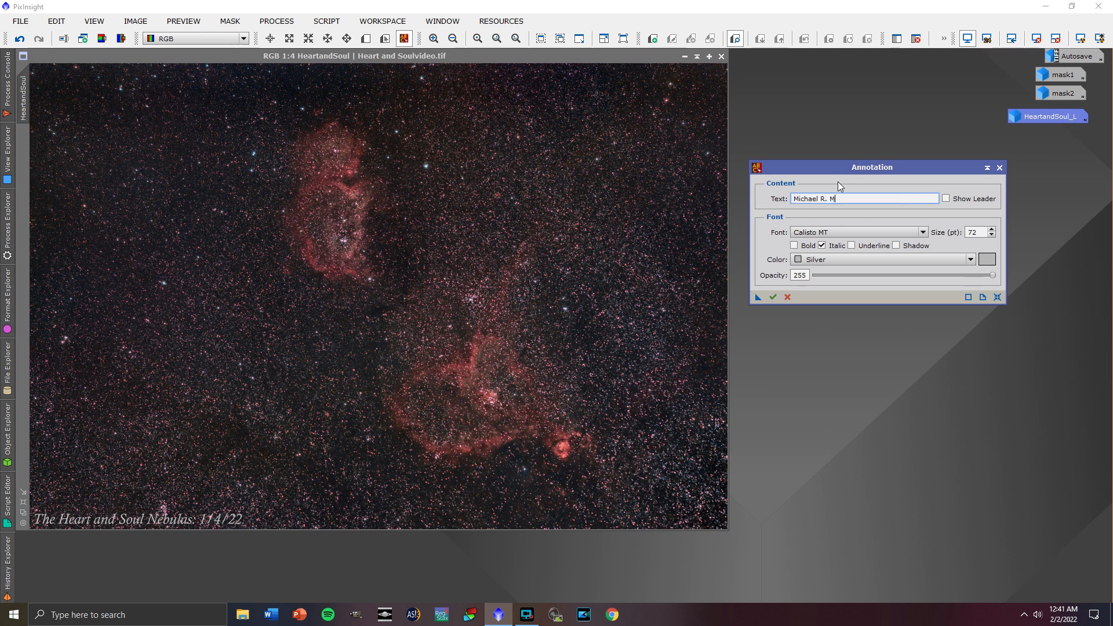
text(artin: Late Night Astronomy)
click(131, 445)
drag(160, 452, 64, 503)
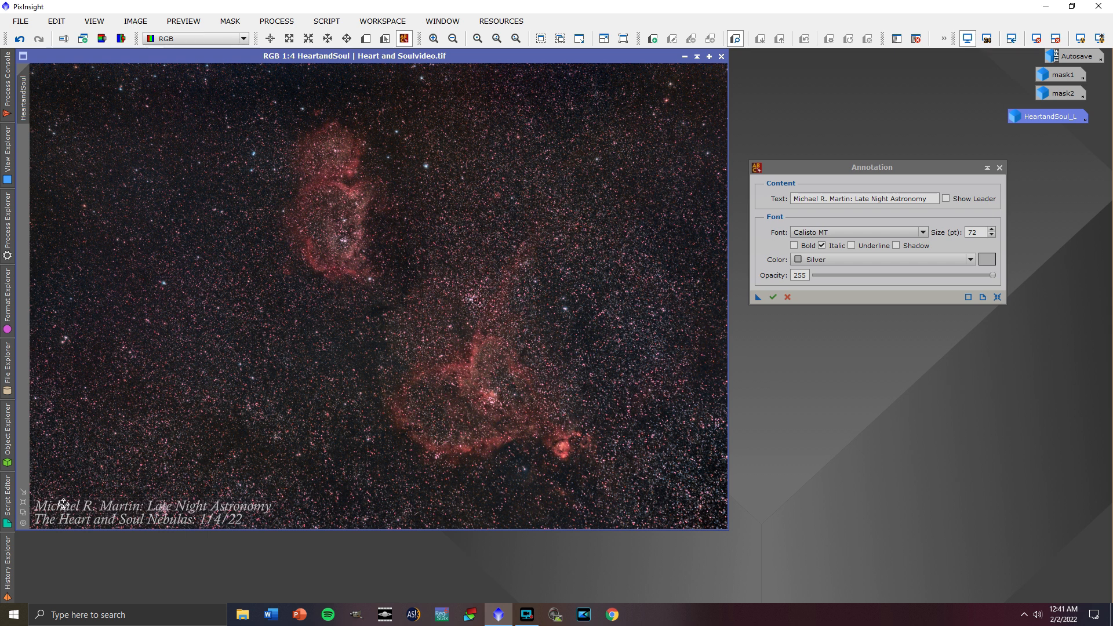
drag(63, 503, 63, 502)
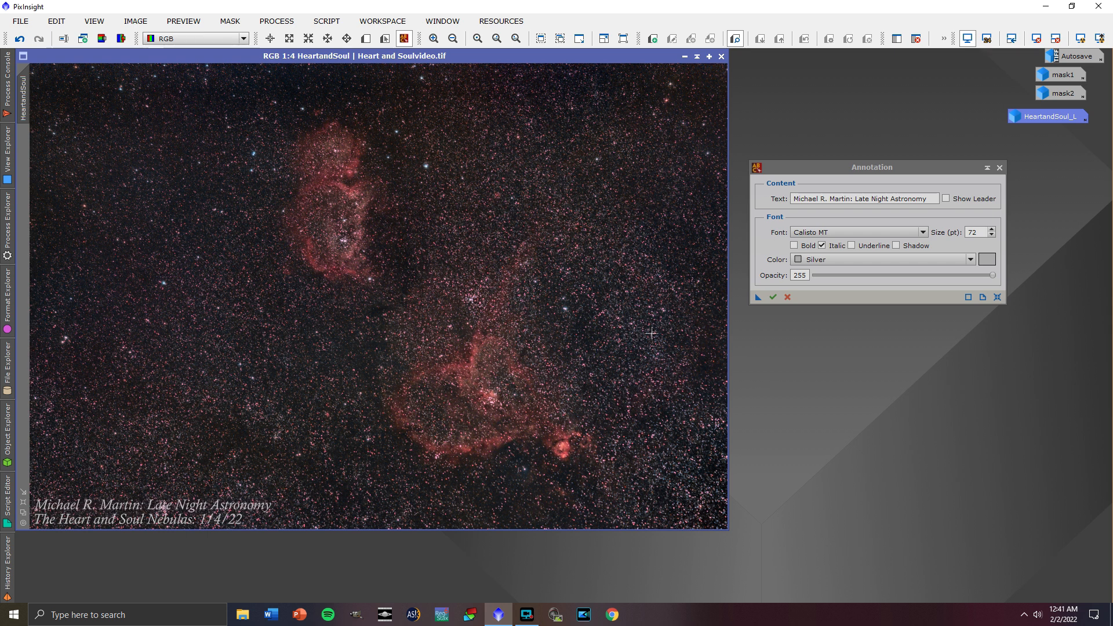
click(772, 296)
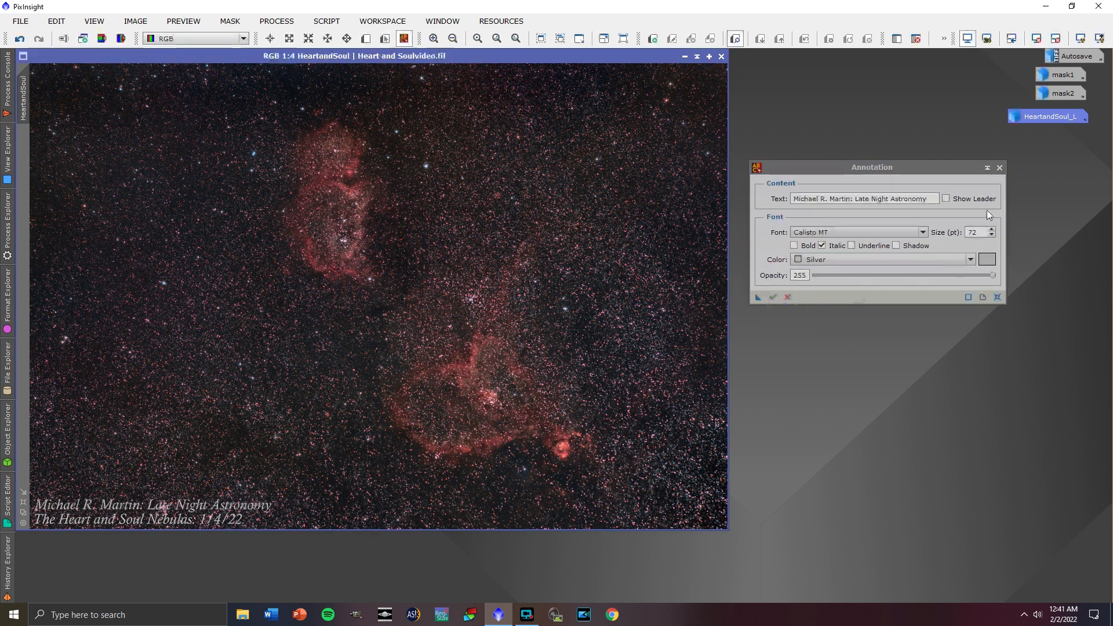
click(999, 168)
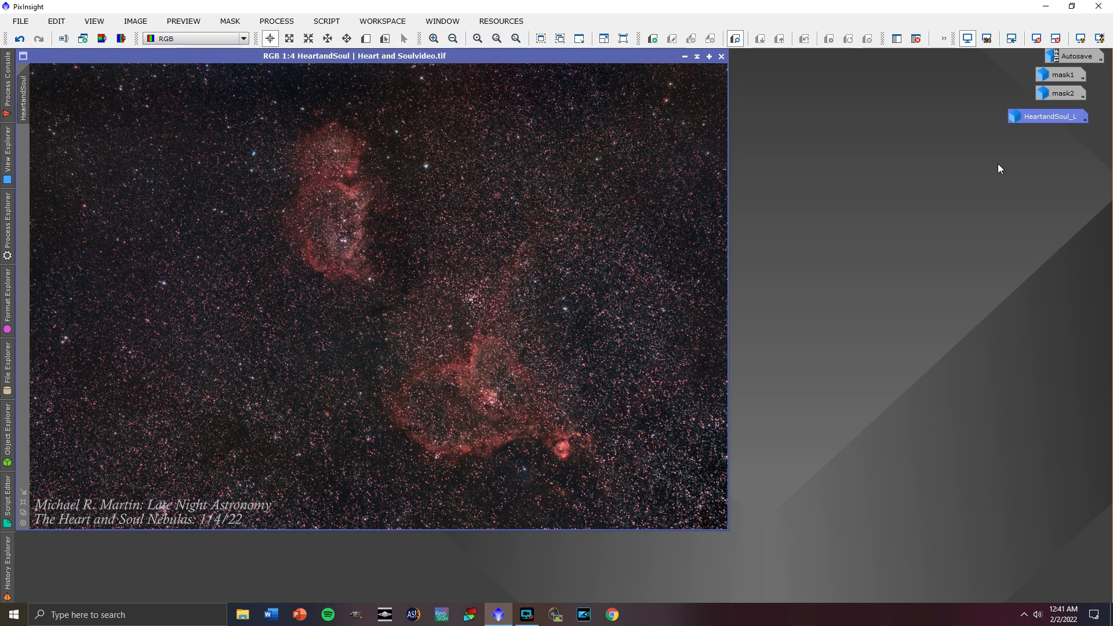